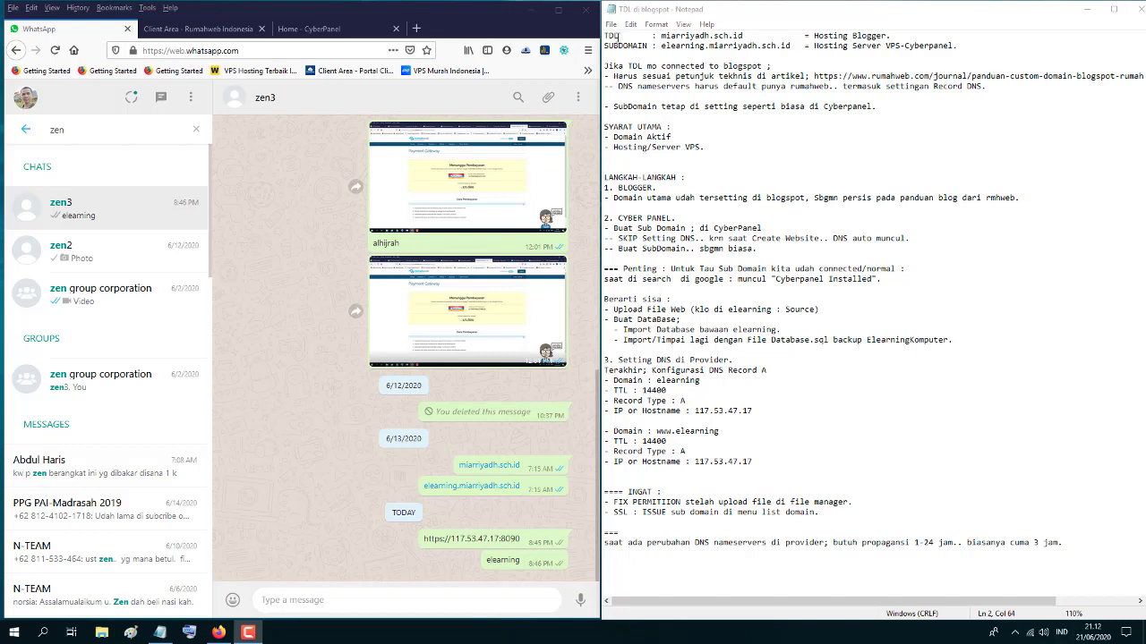
- Open the miarriyadh.sch.id link from the WhatsApp chat in a new tab and maximize the browser
click(813, 36)
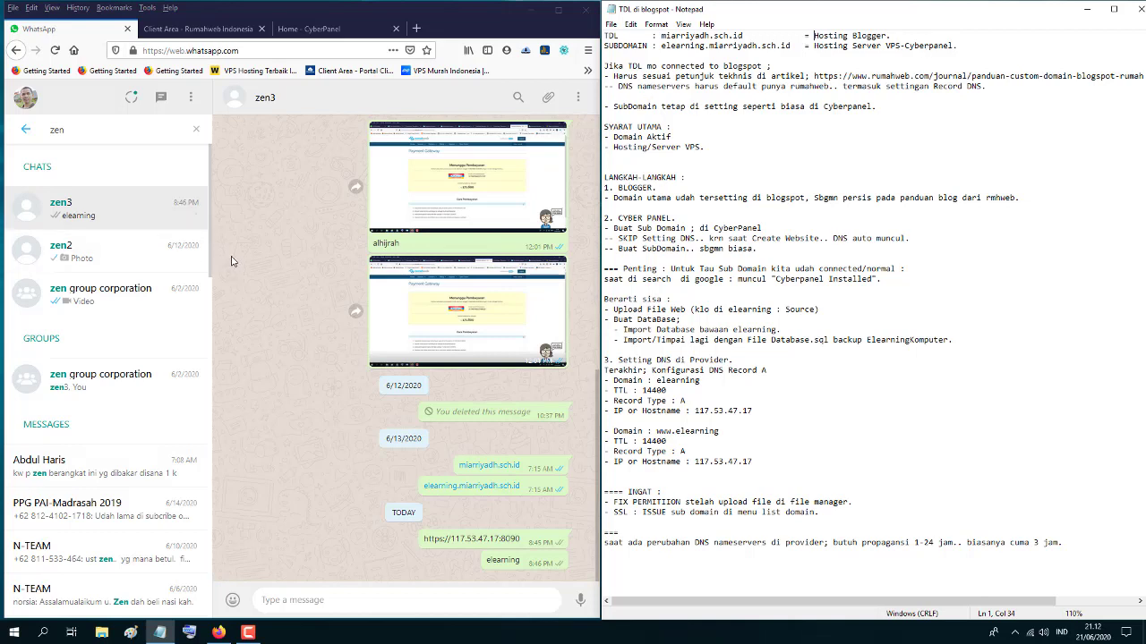
right_click(483, 471)
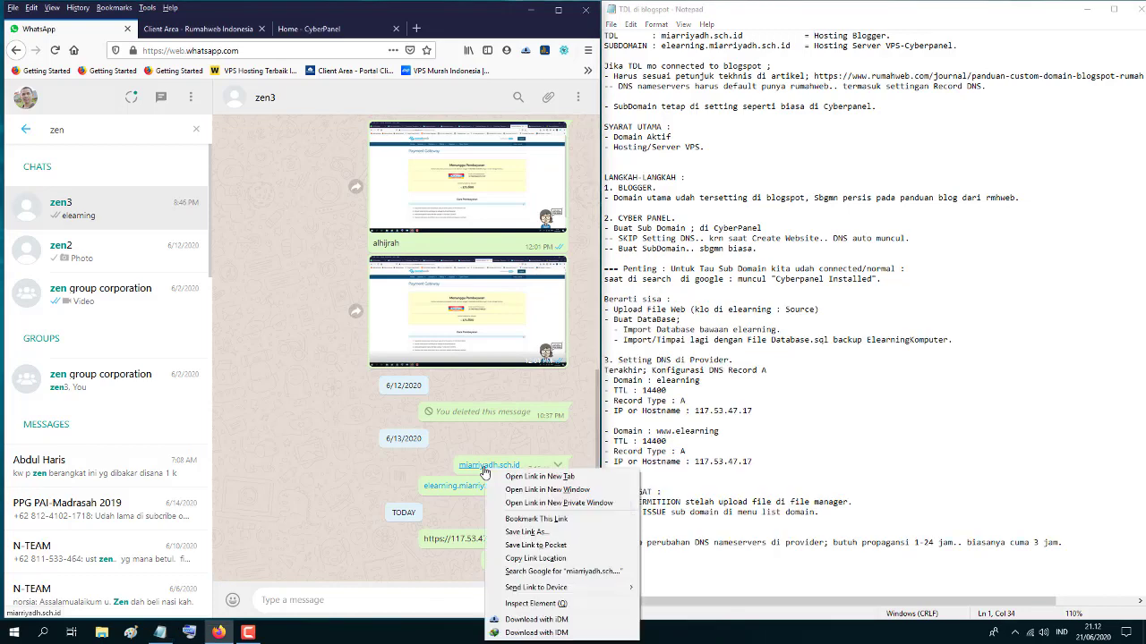
click(483, 467)
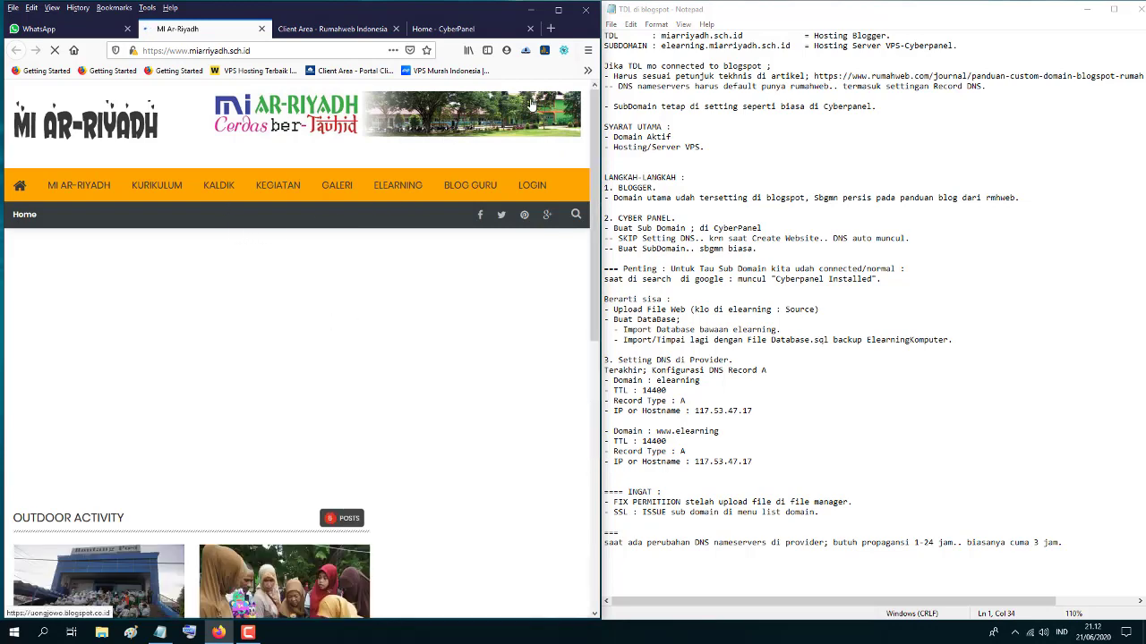
click(558, 10)
- Scroll the MI Ar-Riyadh blog down to the footer and back up, then restore the window to half screen
scroll(569, 404, down, 5)
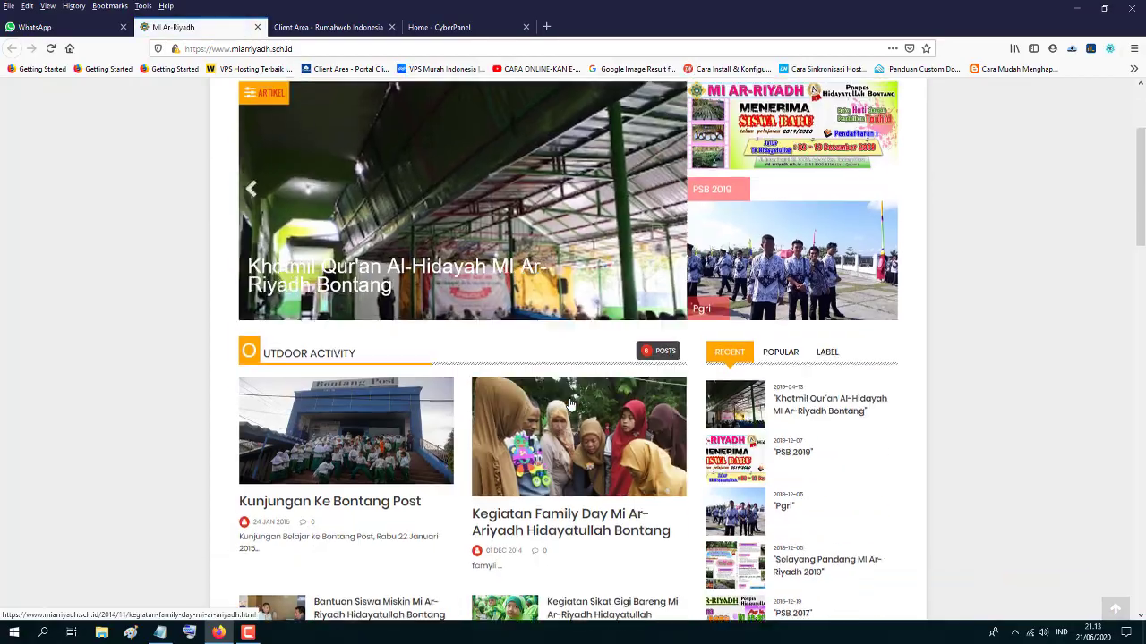
scroll(582, 420, down, 15)
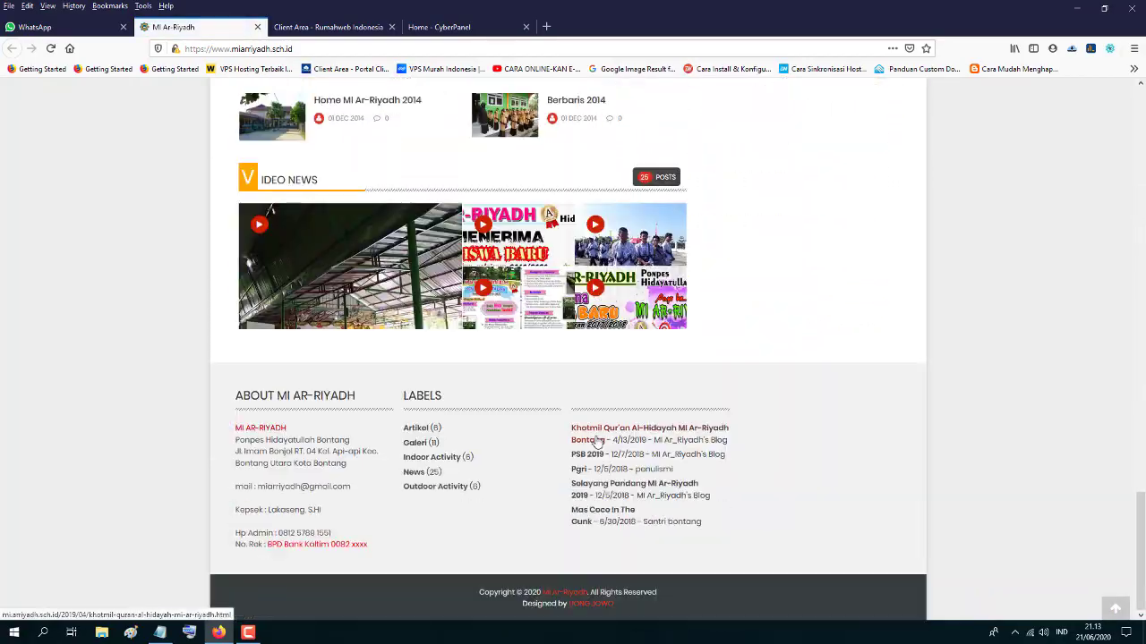
scroll(597, 441, up, 15)
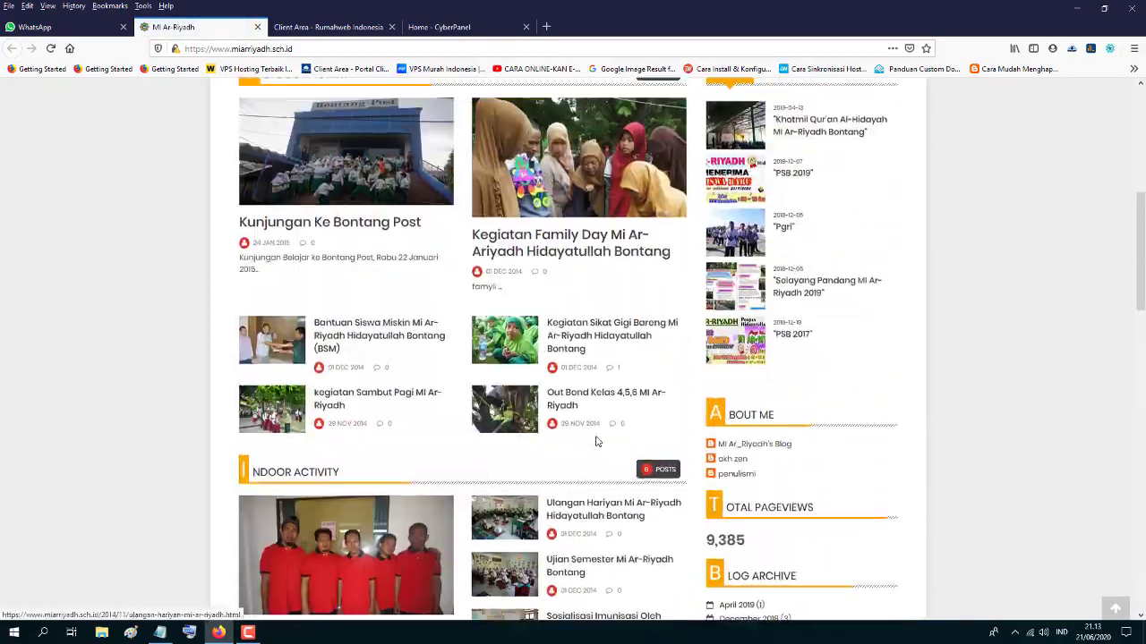
scroll(597, 441, up, 3)
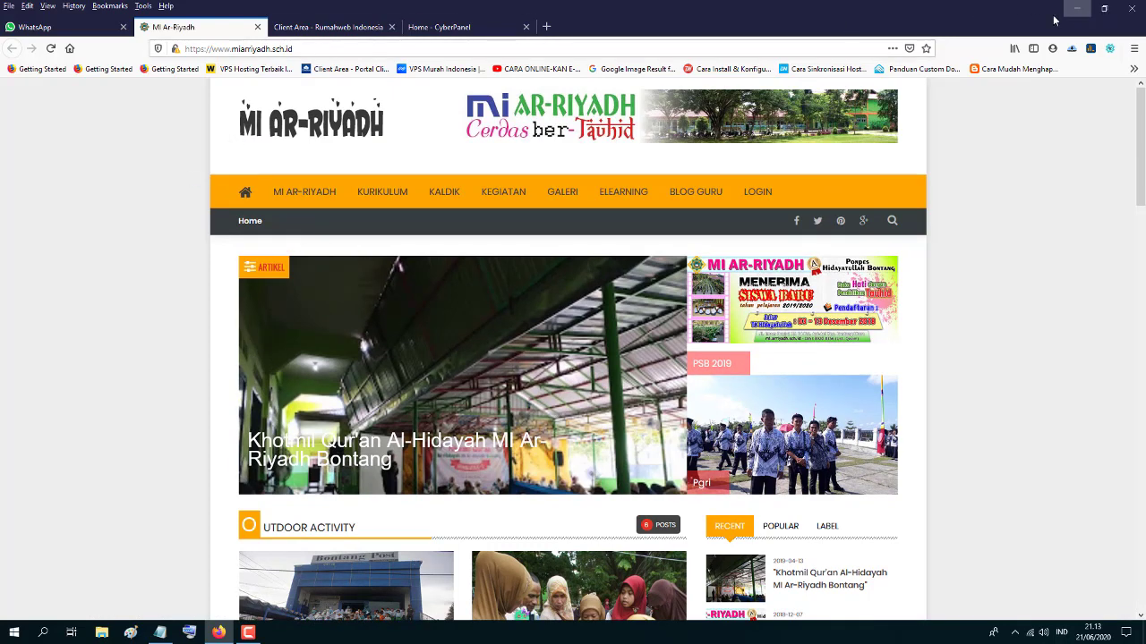
click(1103, 10)
- Open the elearning.miarriyadh.sch.id login page from WhatsApp, then close it and the MI Ar-Riyadh tab
click(40, 29)
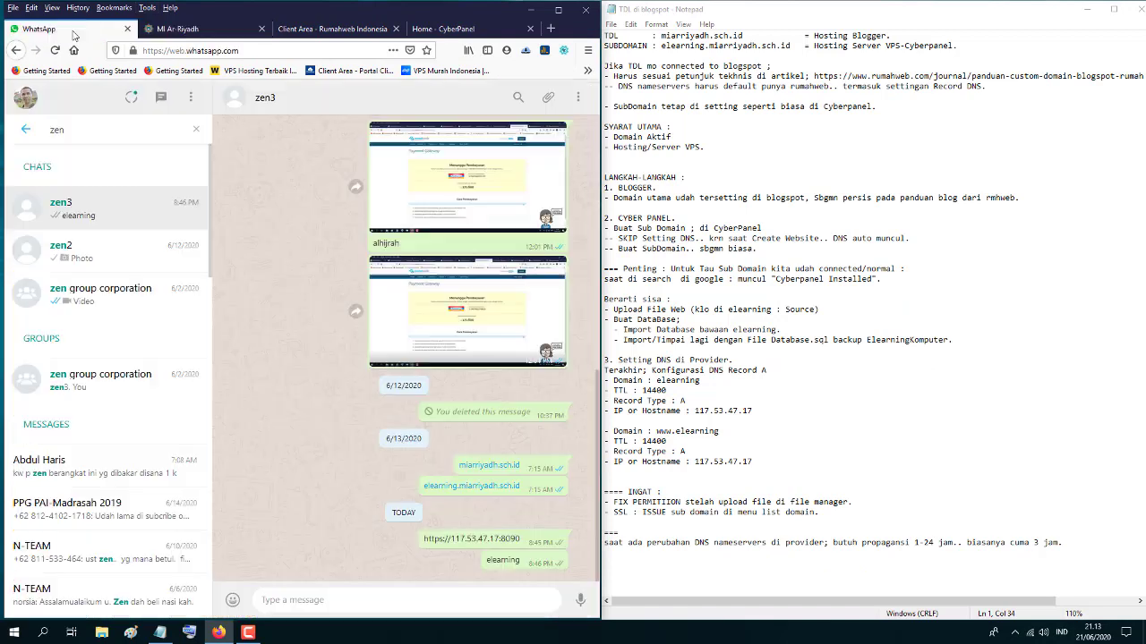
click(479, 492)
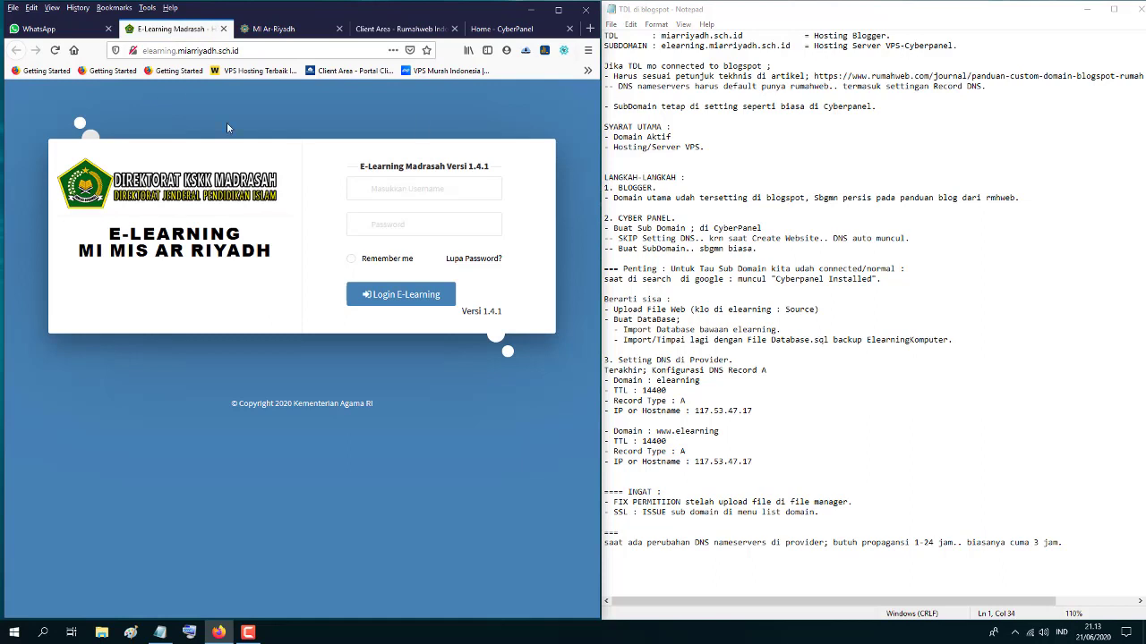
click(224, 30)
click(224, 30)
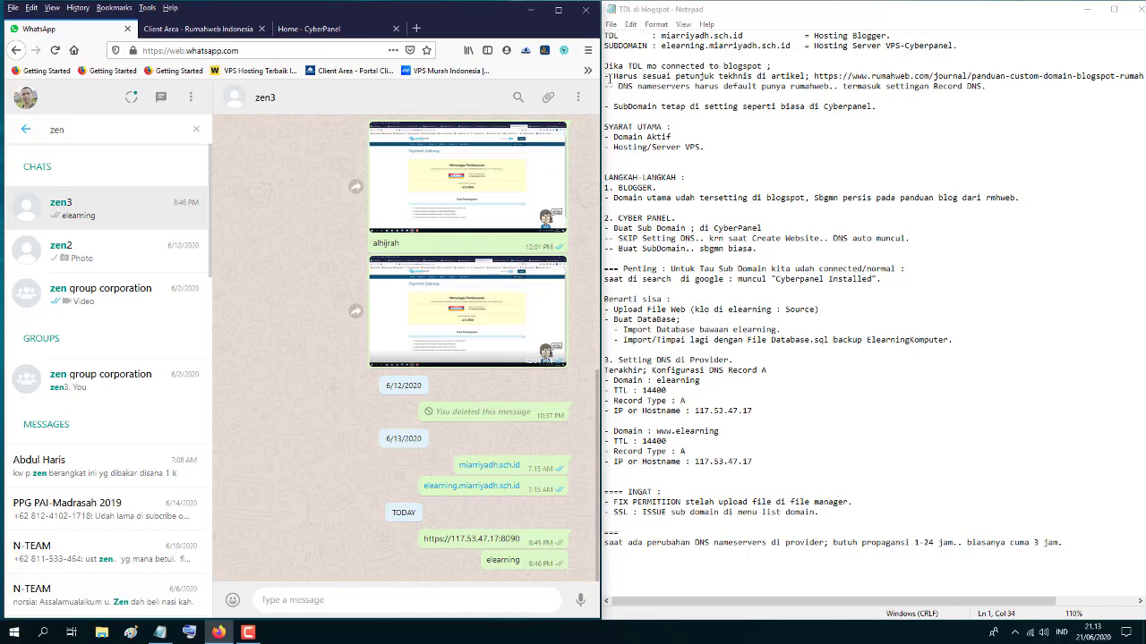
drag(614, 77, 804, 77)
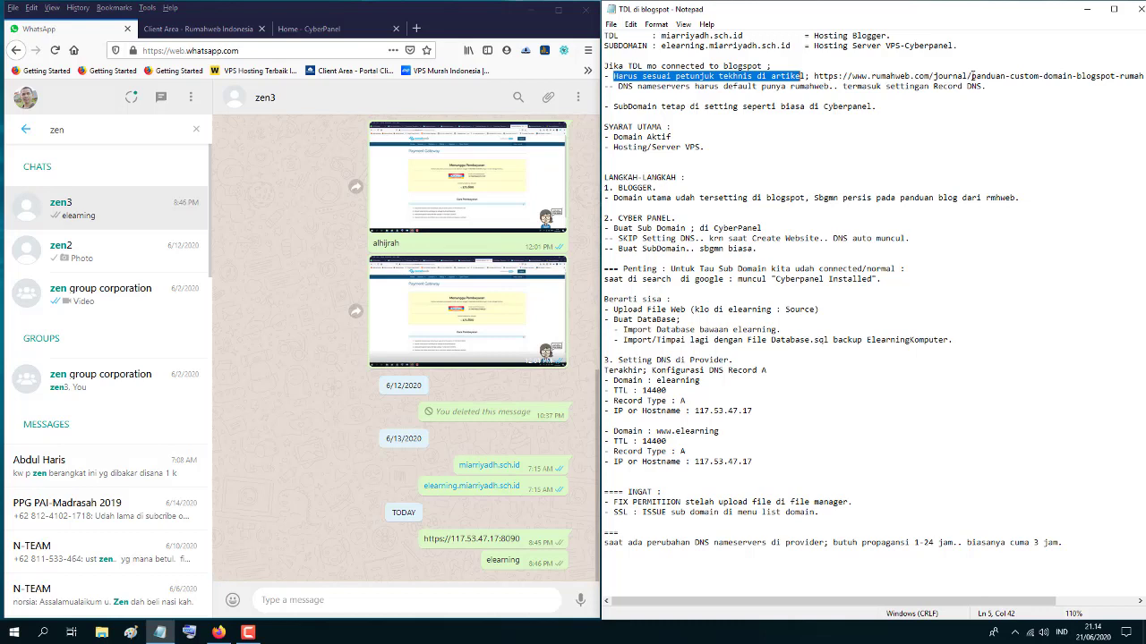
drag(972, 76, 1110, 78)
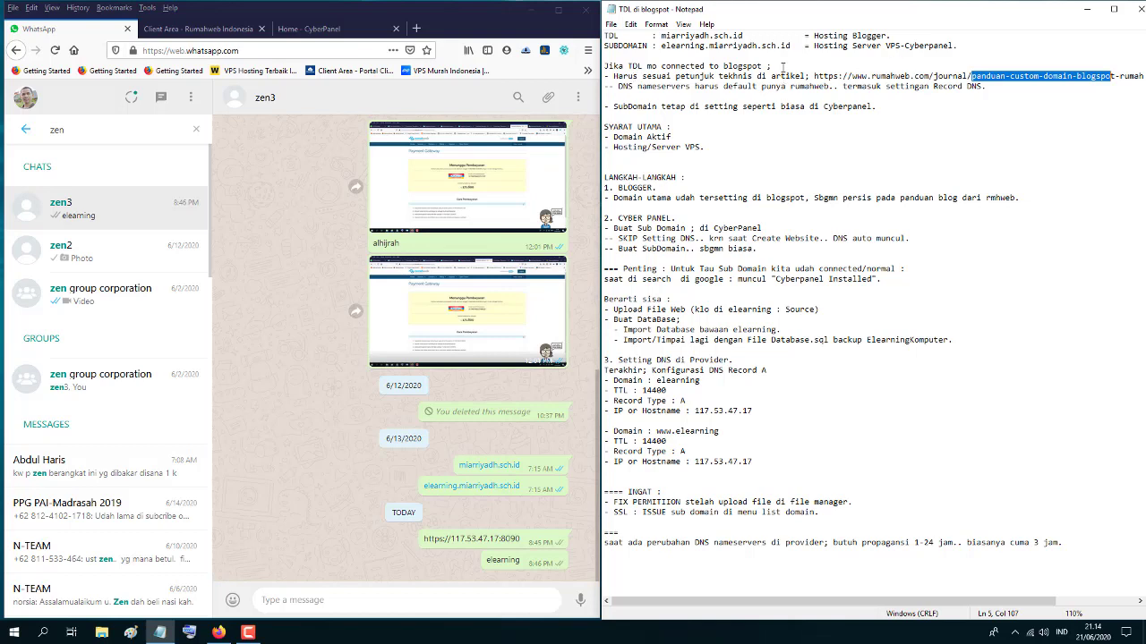
click(640, 86)
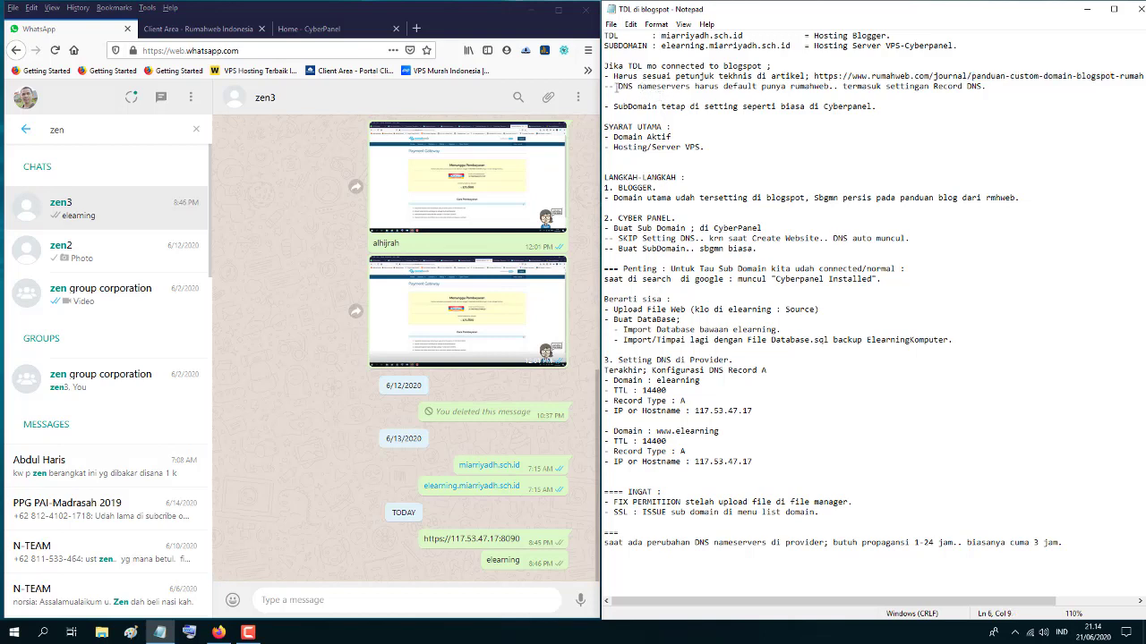
drag(606, 87, 636, 87)
click(652, 87)
drag(605, 76, 989, 87)
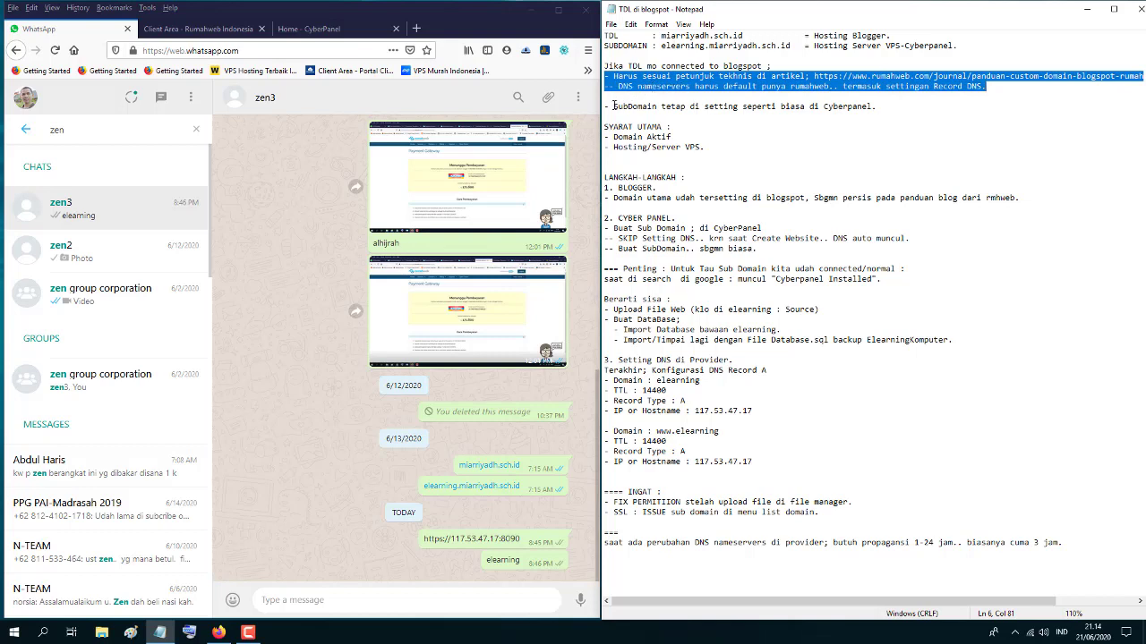
drag(605, 107, 878, 110)
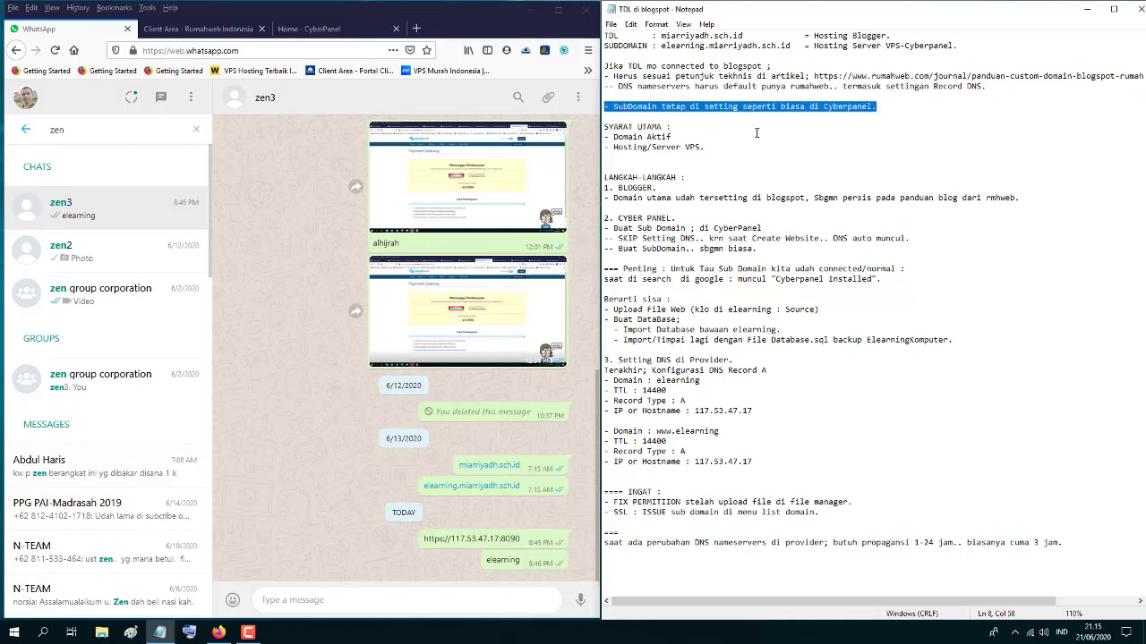
- Highlight the SYARAT UTAMA heading, the miarriyadh.sch.id domain and the Hosting/Server VPS requirement in the notes
click(685, 124)
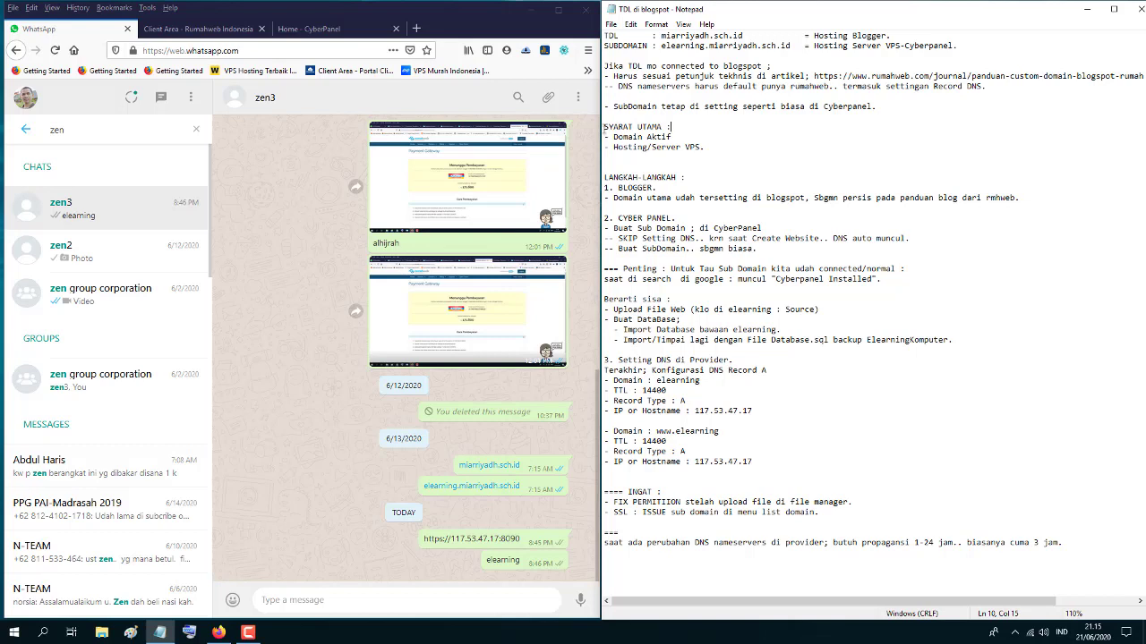
mouse_move(604, 126)
mouse_down()
mouse_move(677, 126)
mouse_move(605, 136)
mouse_up()
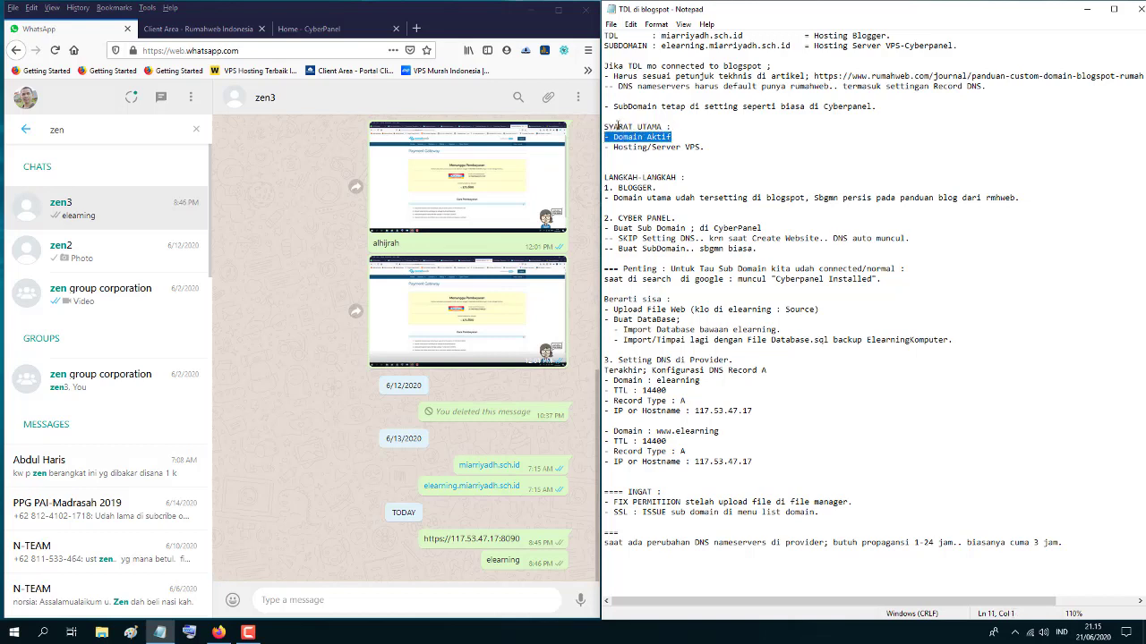
drag(661, 35, 744, 36)
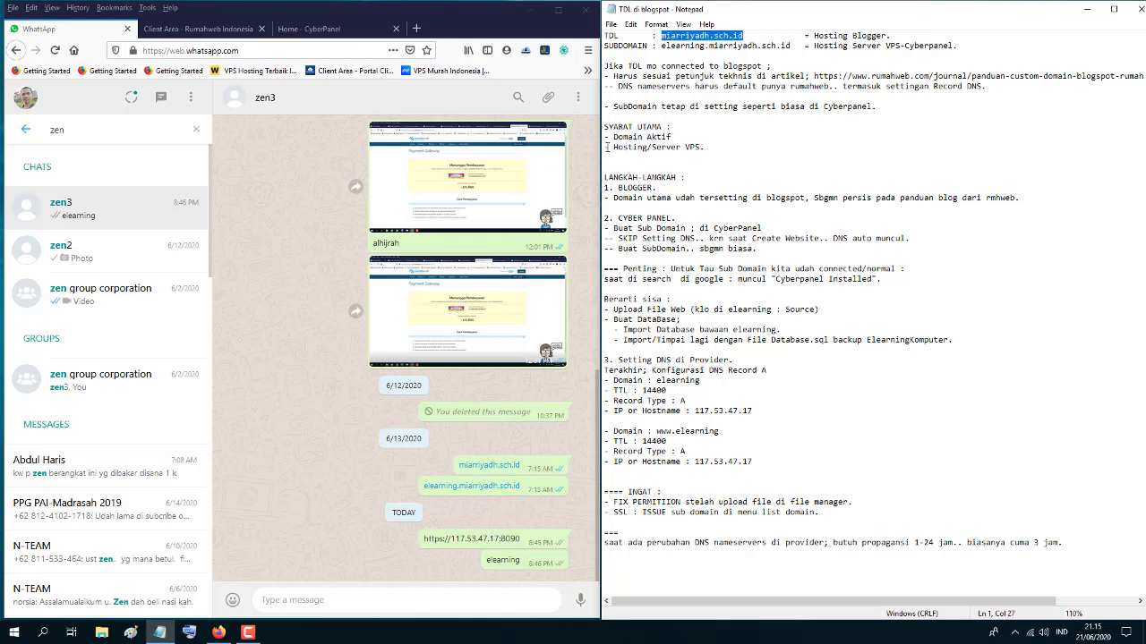
drag(609, 147, 707, 147)
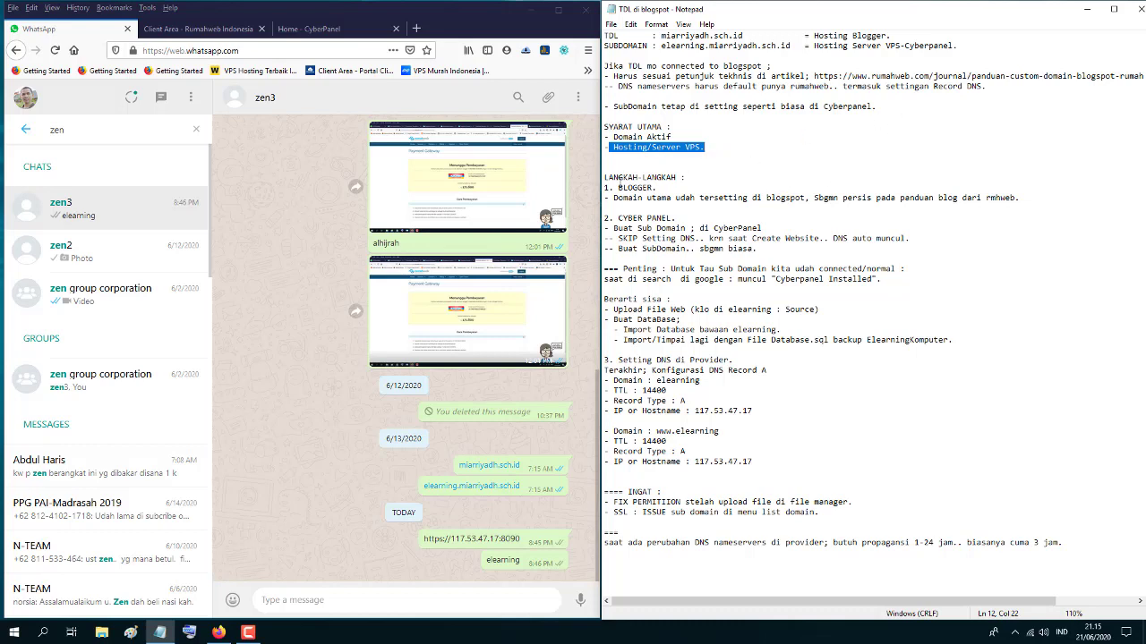
- Highlight the LANGKAH-LANGKAH steps: the Blogger domain note and the CyberPanel subdomain step, then show Rumahweb My Domains
drag(606, 177, 689, 178)
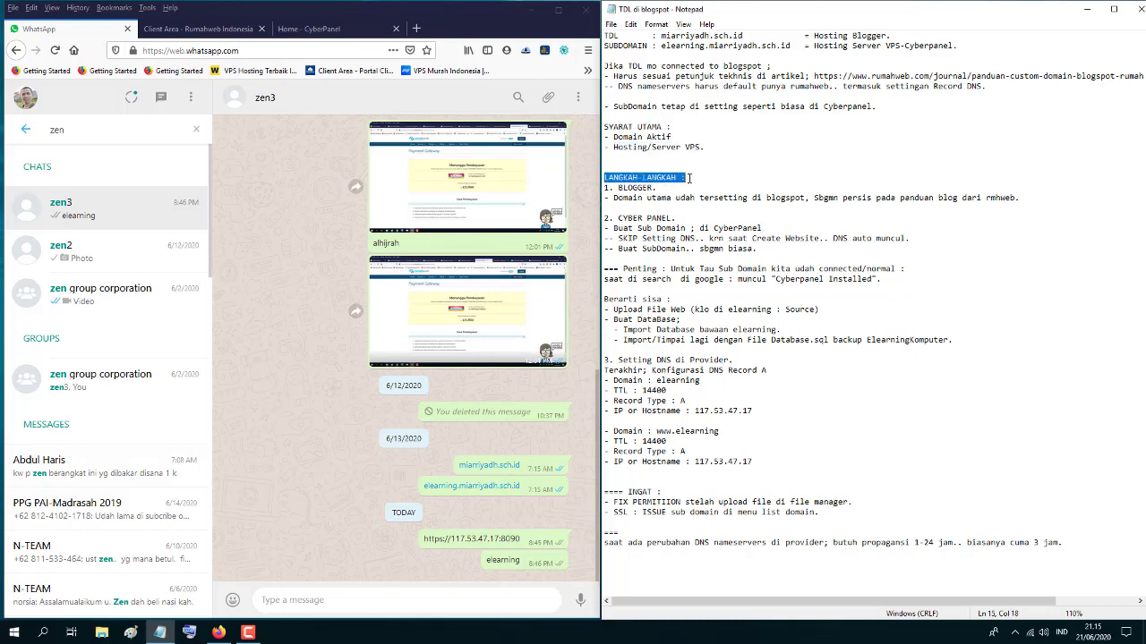
drag(606, 188, 658, 189)
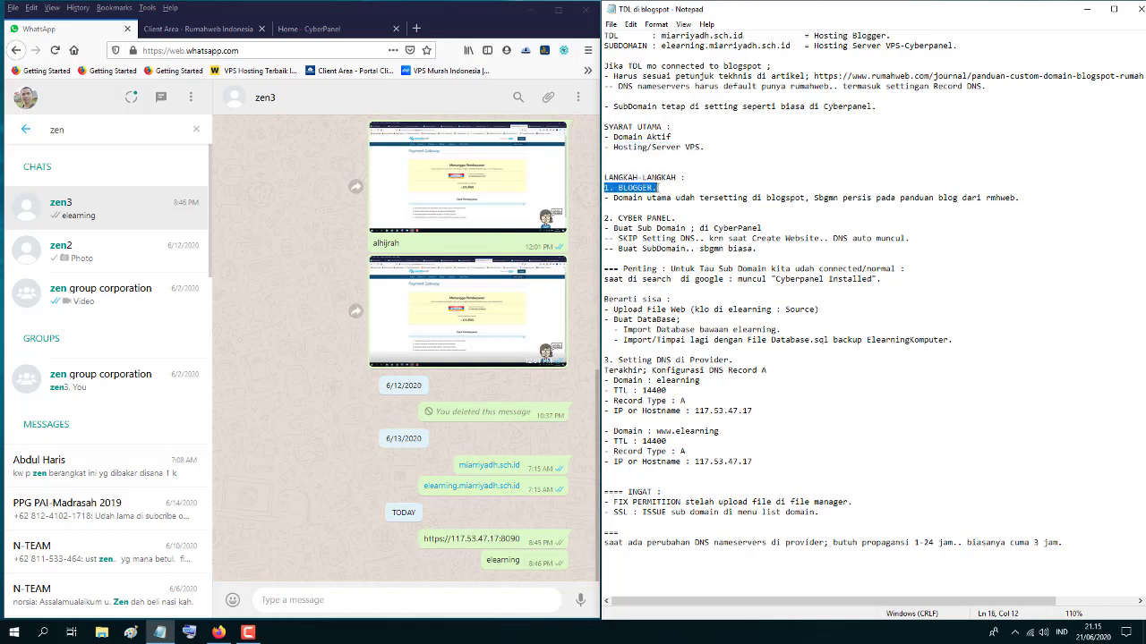
click(606, 198)
drag(606, 198, 1013, 198)
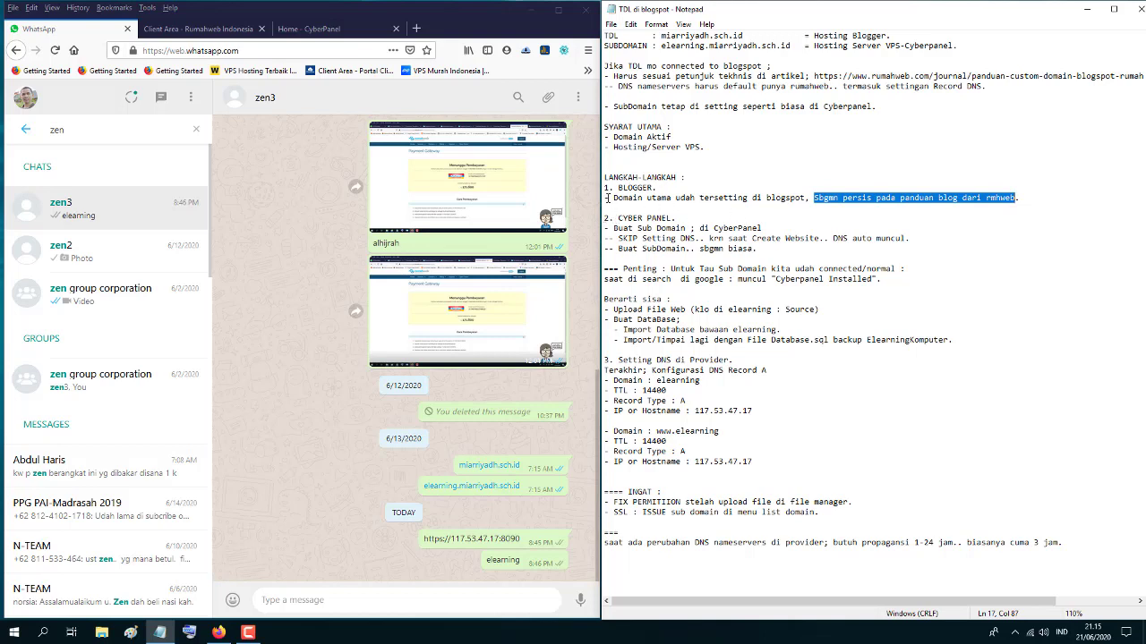
drag(605, 198, 1022, 198)
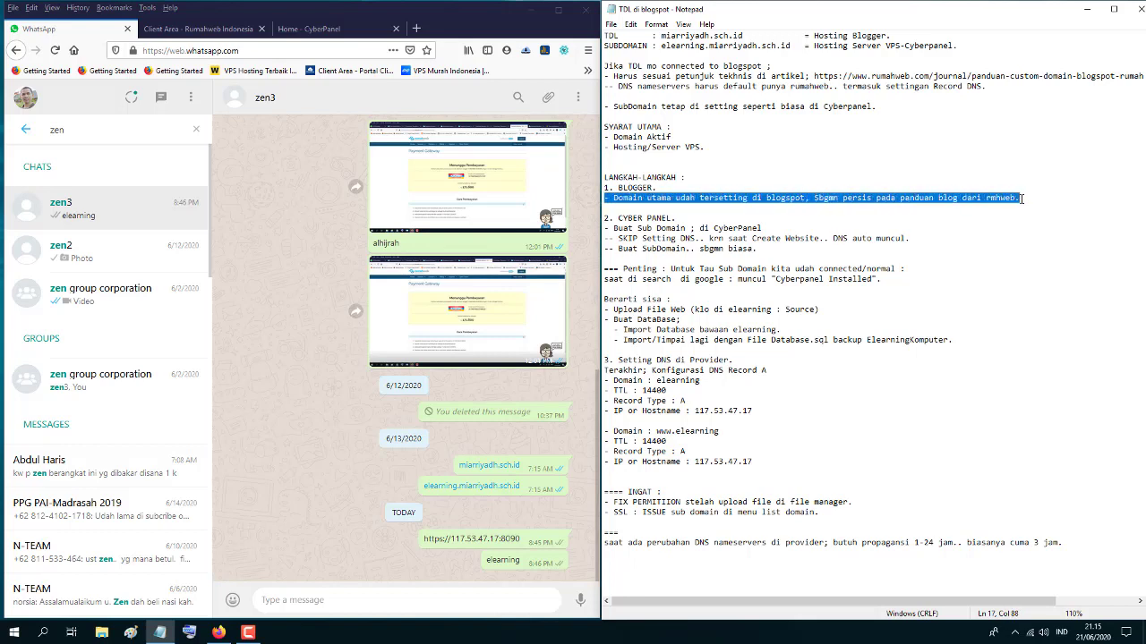
drag(605, 219, 681, 218)
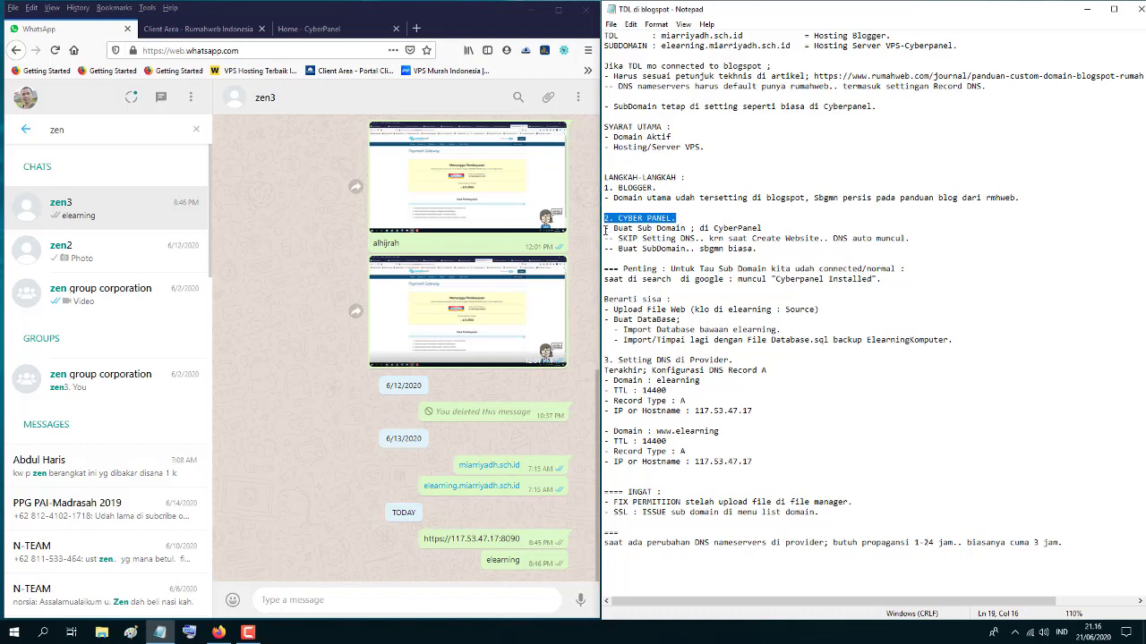
drag(605, 230, 766, 228)
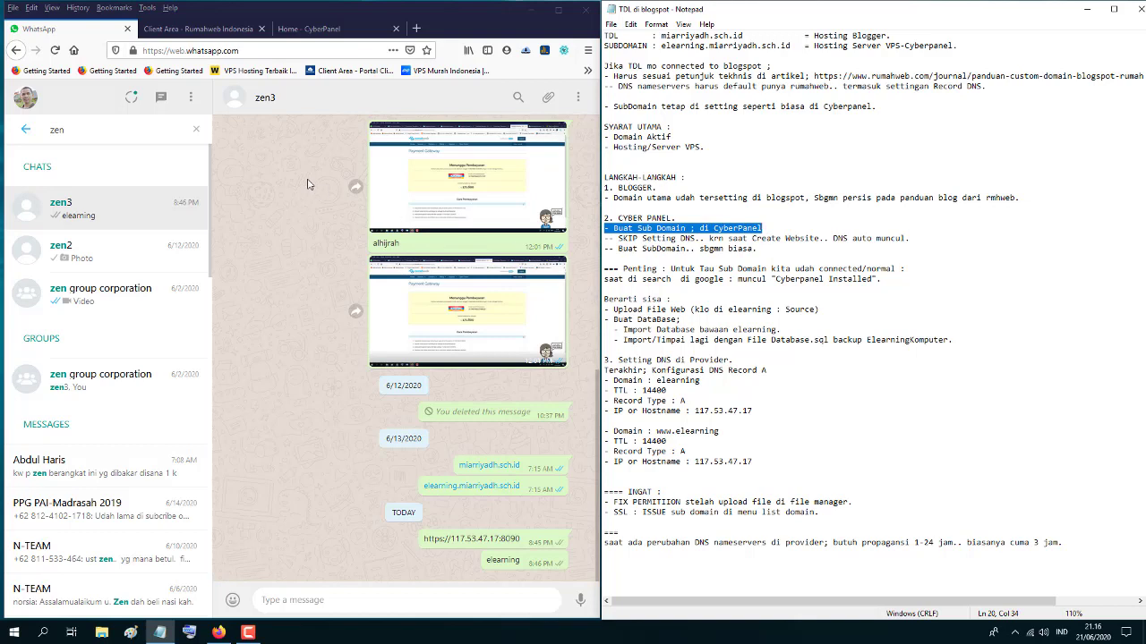
click(225, 29)
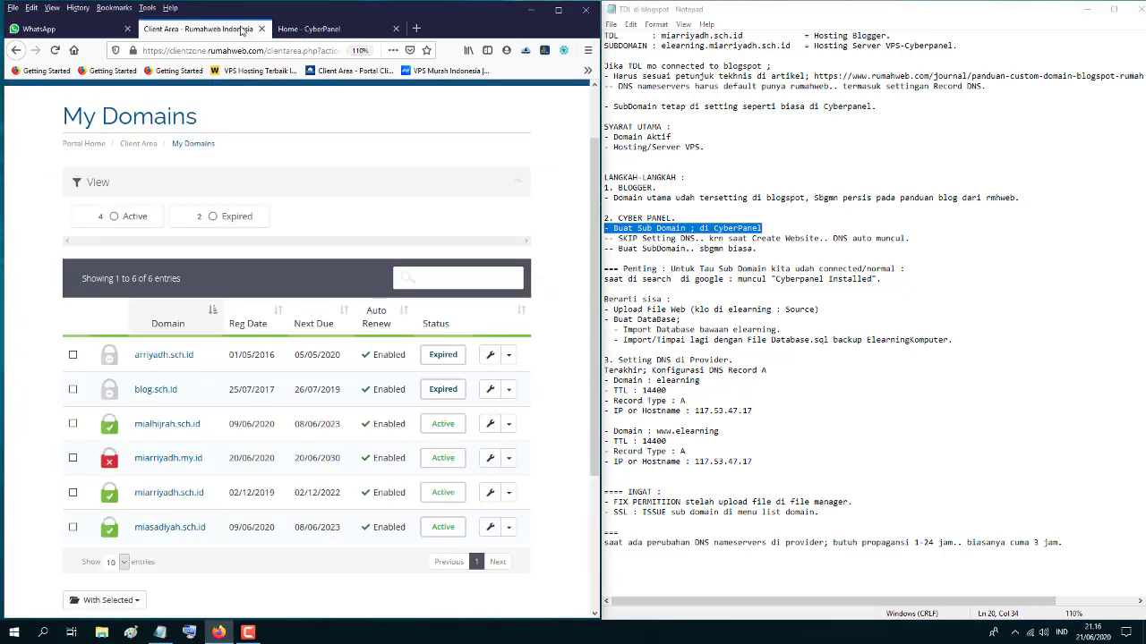
- Flip between the WhatsApp chat and the Rumahweb My Domains list, then switch to the CyberPanel tab
click(125, 30)
click(162, 28)
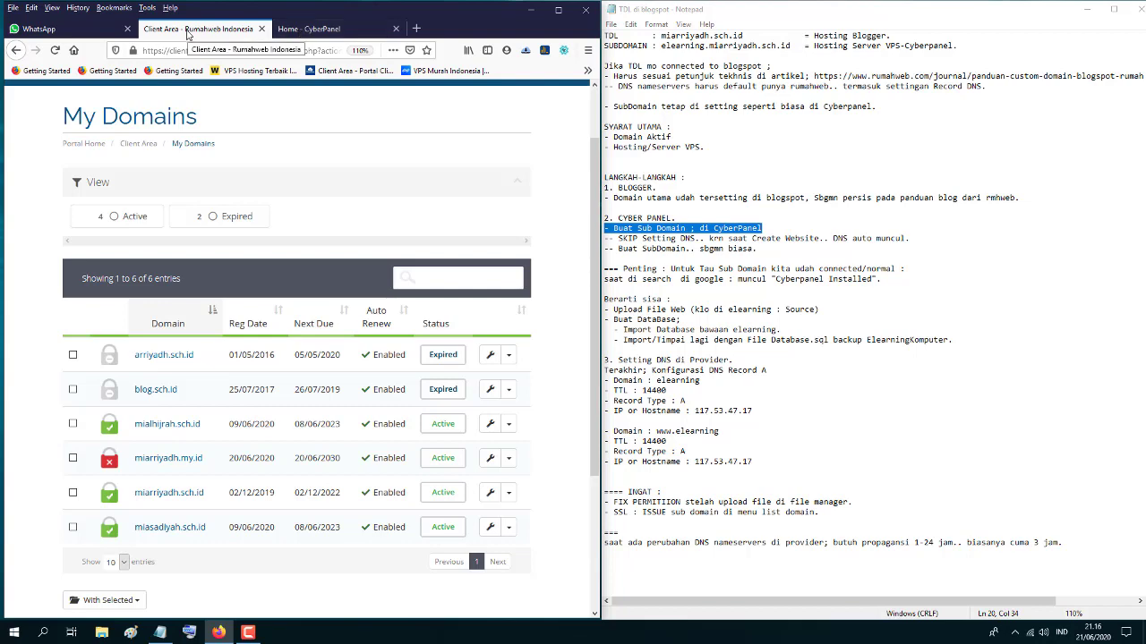
click(47, 30)
click(170, 33)
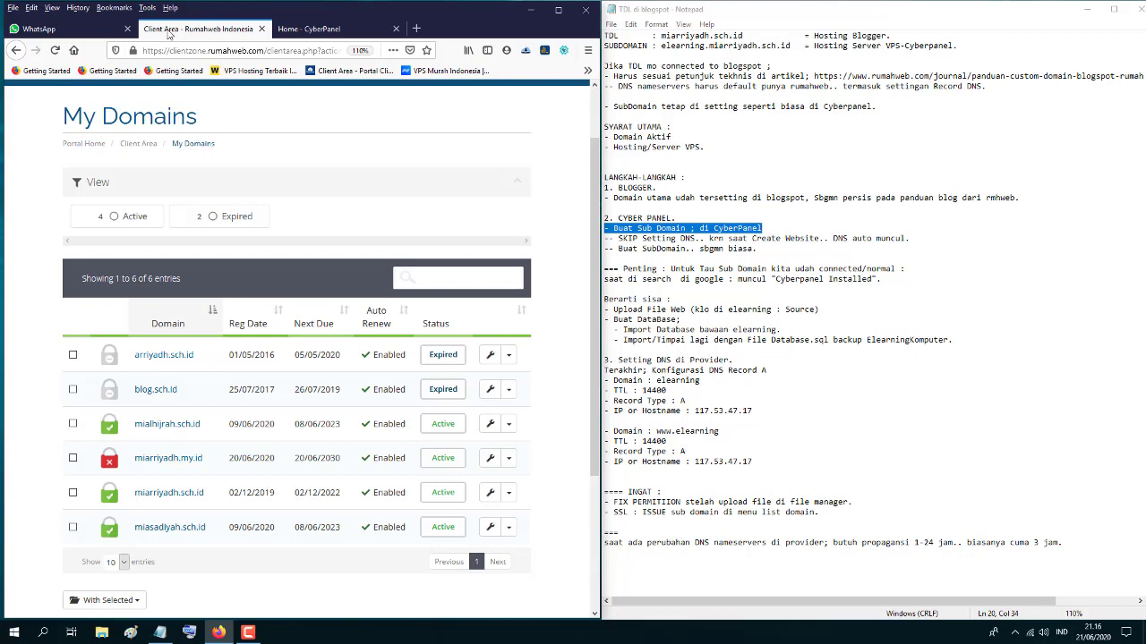
click(311, 29)
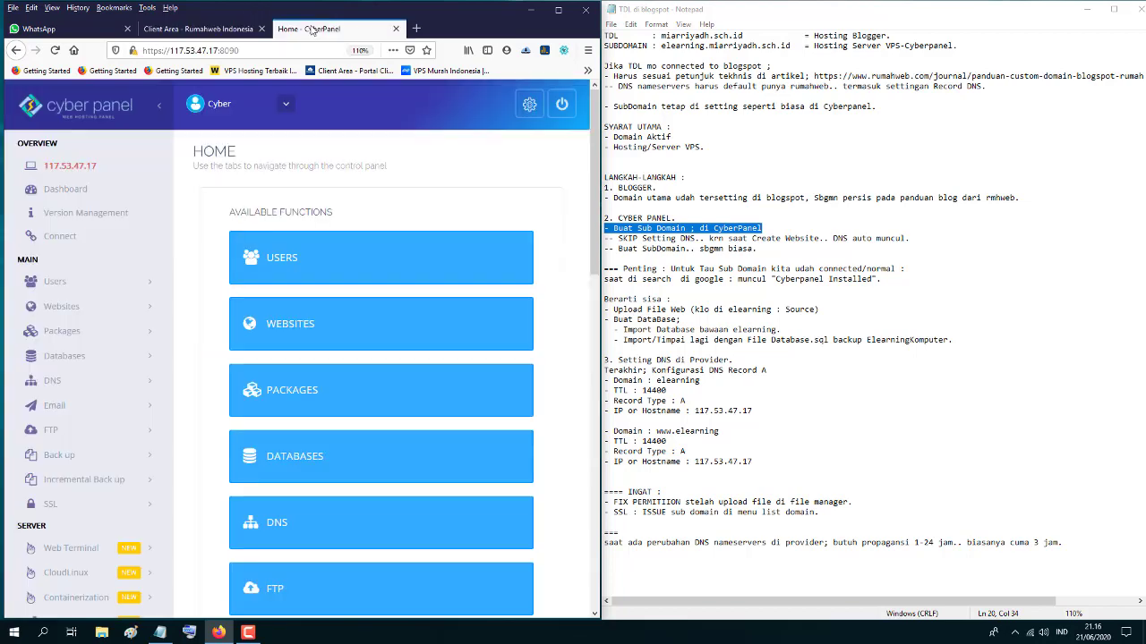
- Reload the CyberPanel home page and go to Websites > Delete Website
click(259, 51)
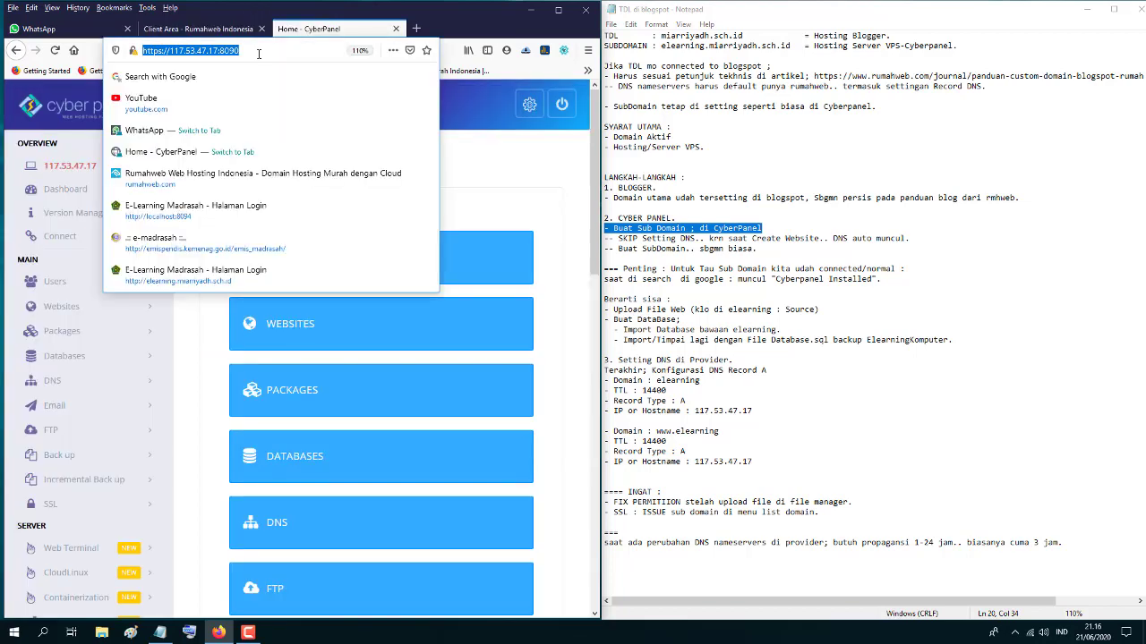
key(Return)
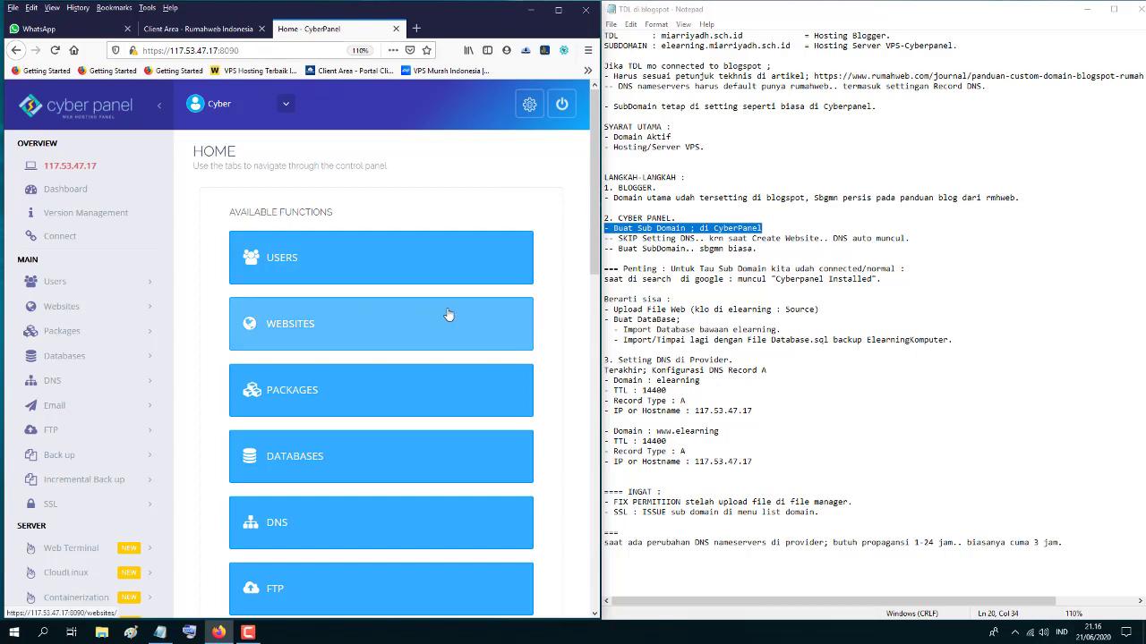
scroll(342, 286, down, 3)
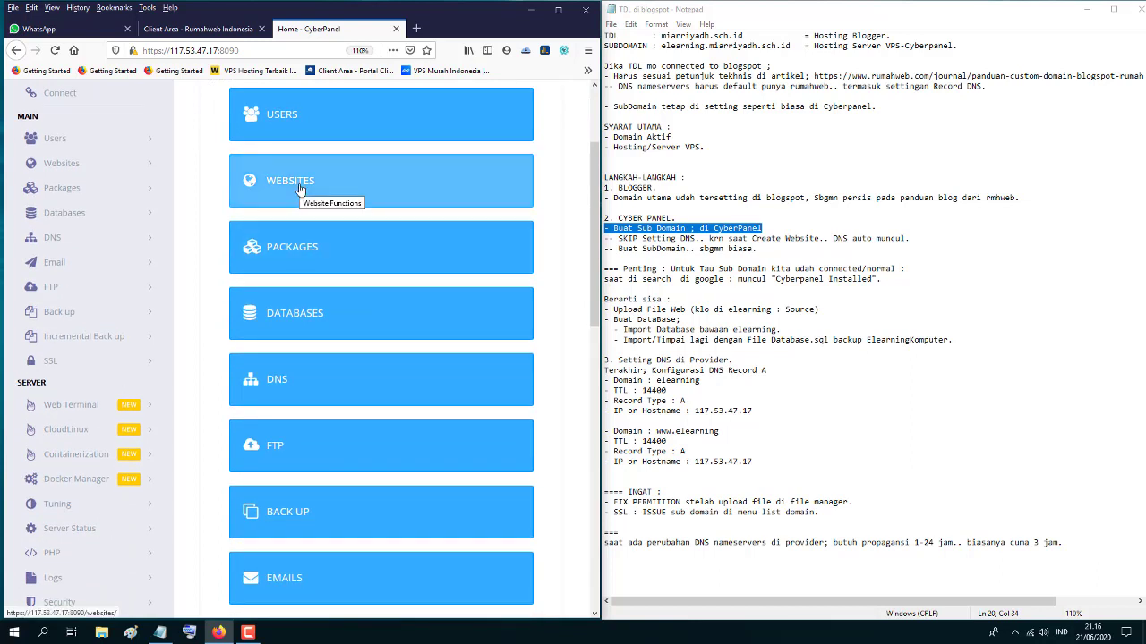
click(301, 190)
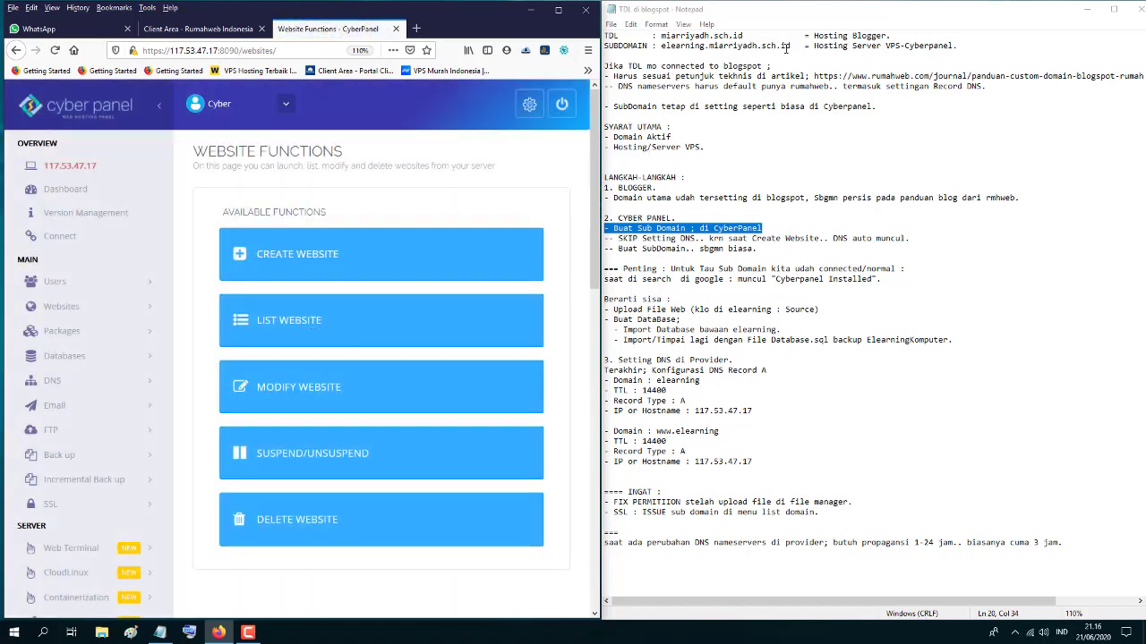
drag(789, 46, 663, 45)
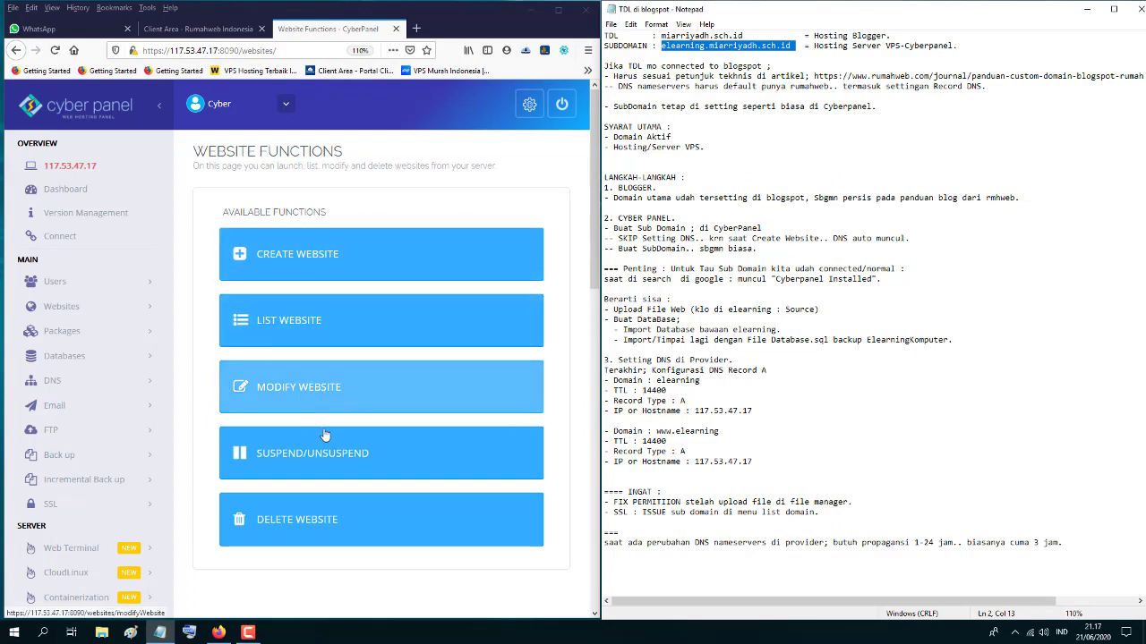
click(300, 519)
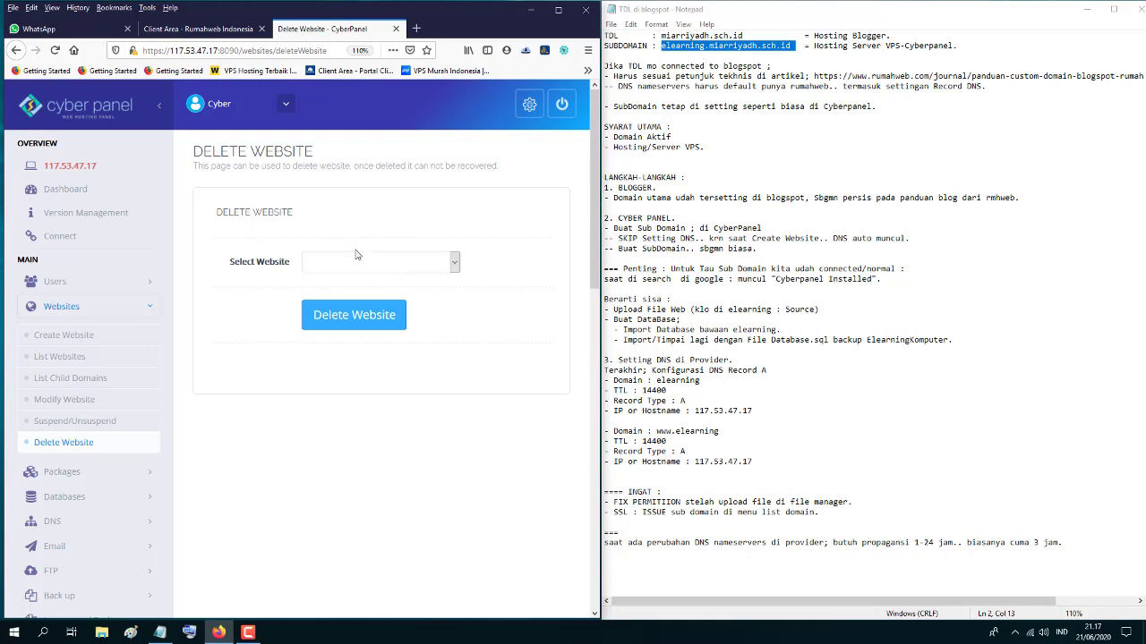
- Select miarriyadh.sch.id, delete it with confirmation, and reload to check no websites remain
click(370, 273)
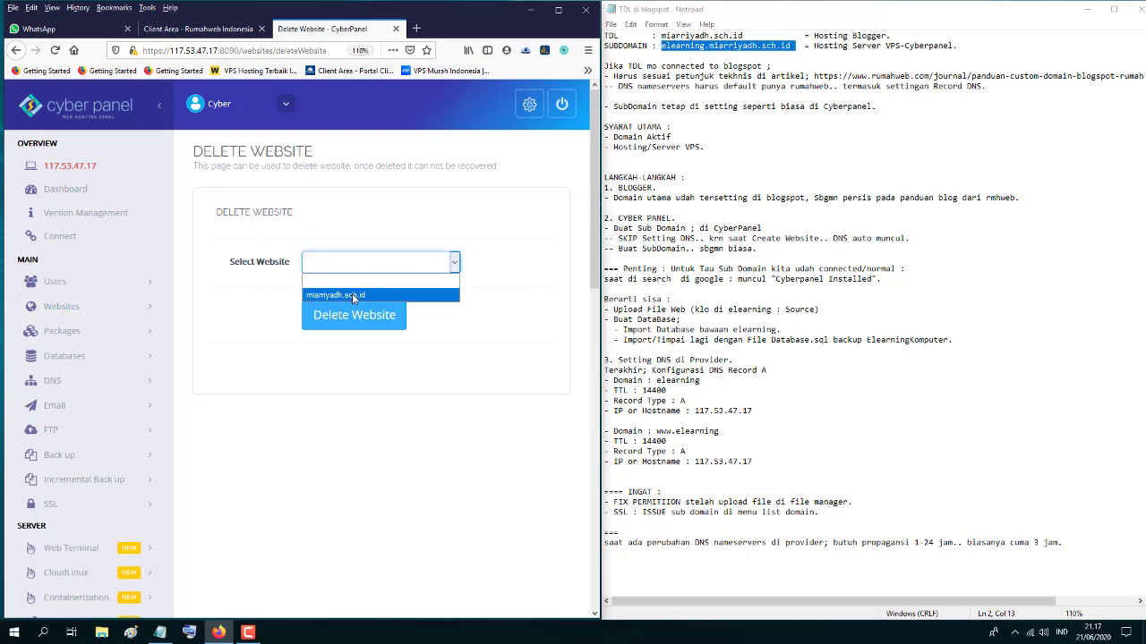
click(351, 294)
click(350, 322)
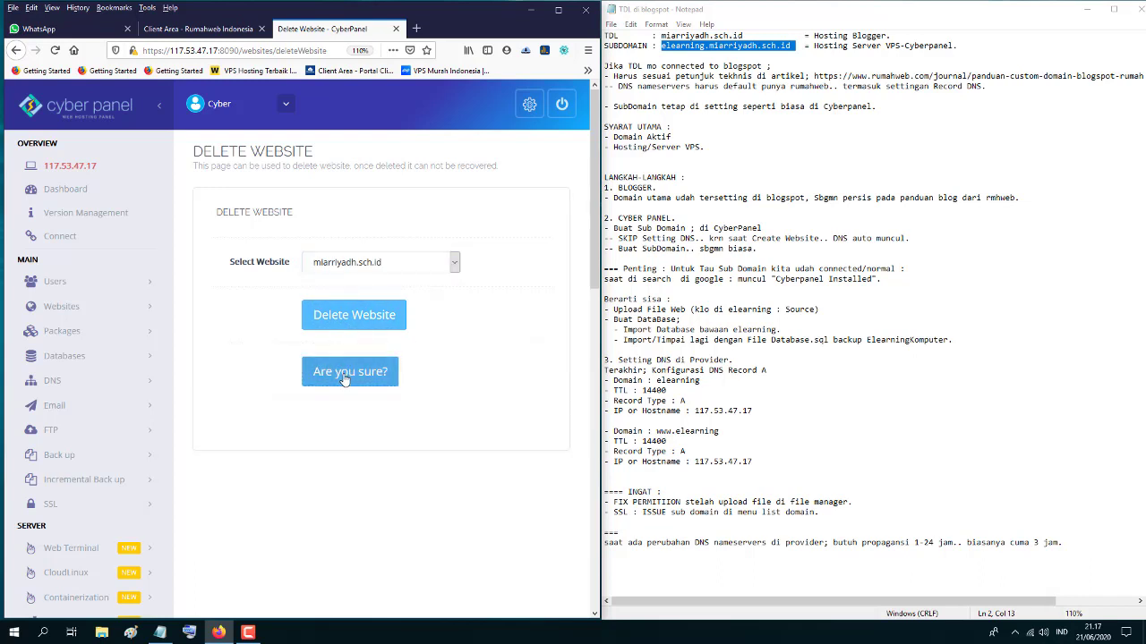
click(345, 379)
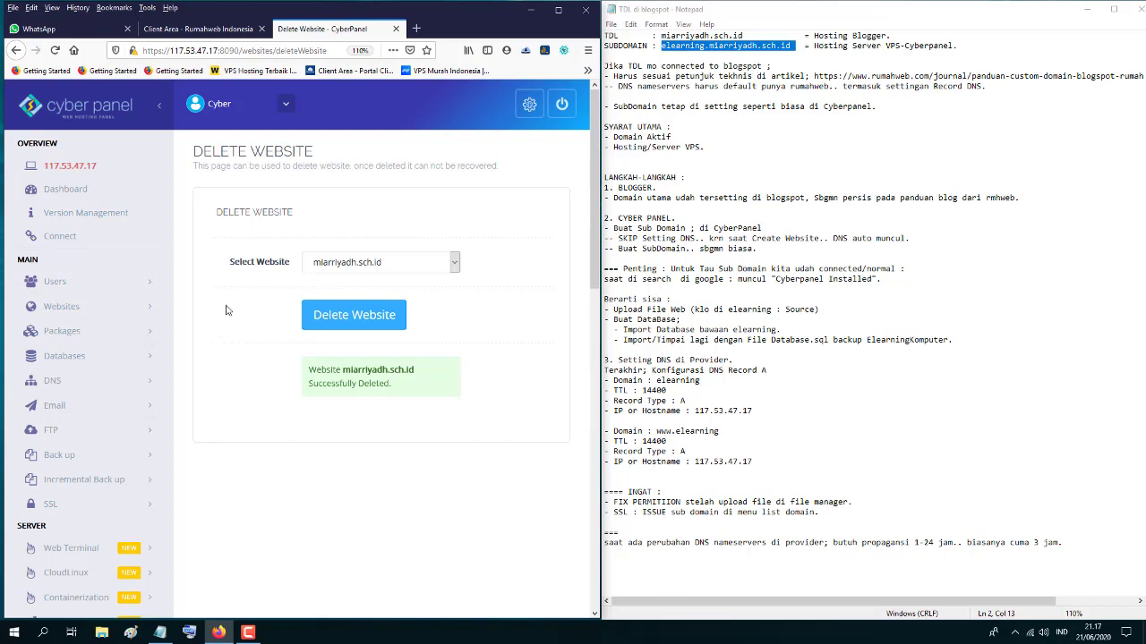
click(56, 51)
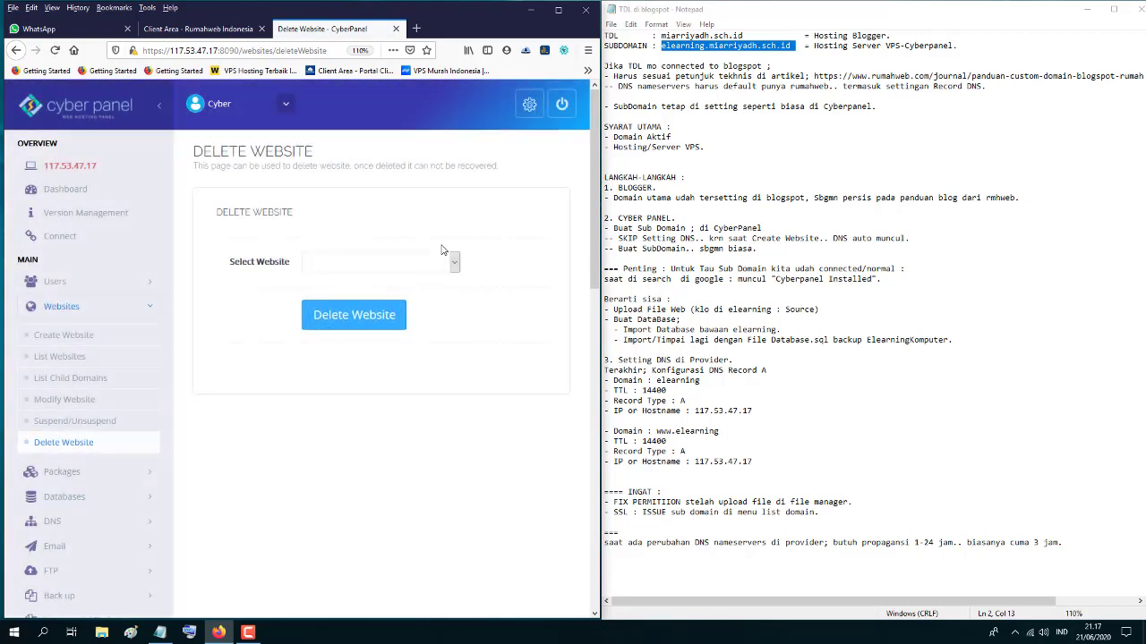
click(332, 266)
click(231, 333)
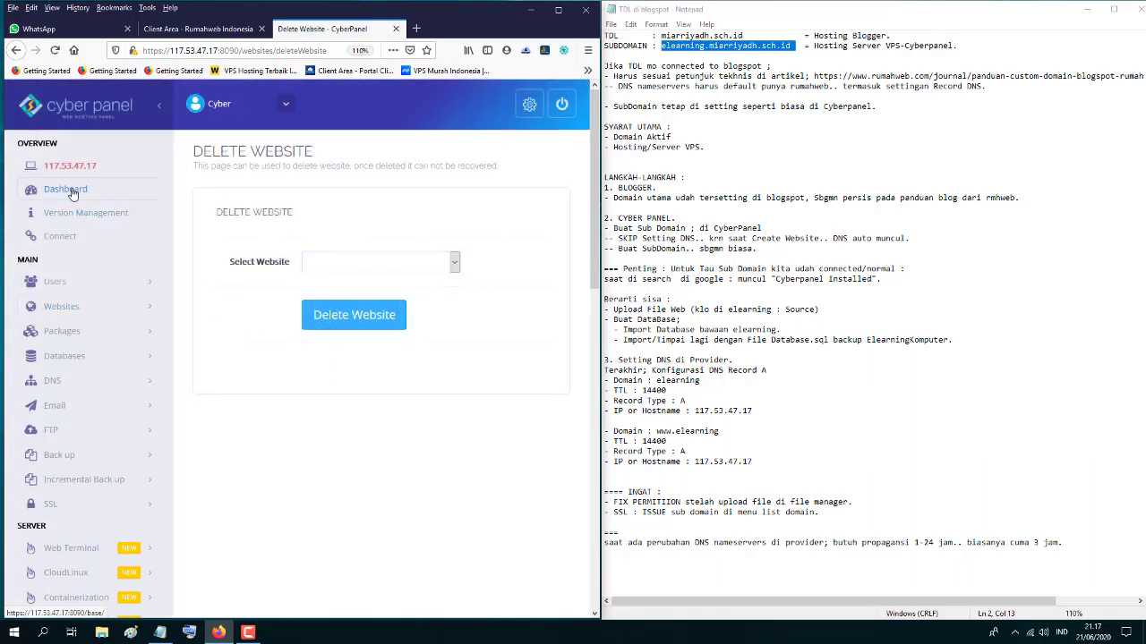
- Return to the CyberPanel dashboard, browse the Websites and DNS menus, and open Create Website in a new tab
click(77, 188)
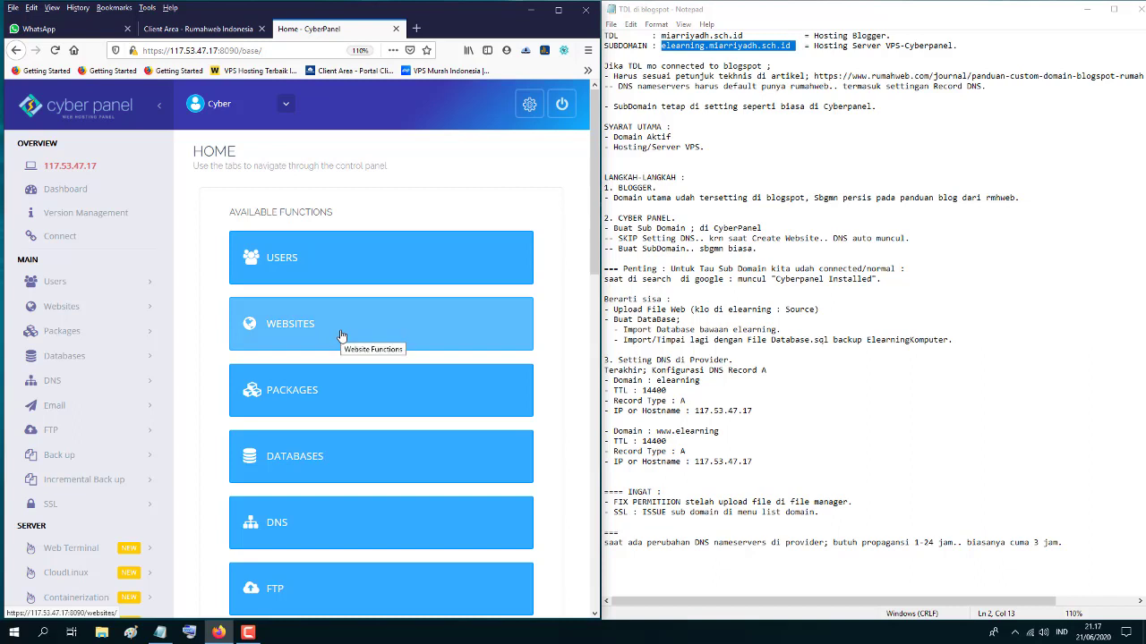
click(110, 311)
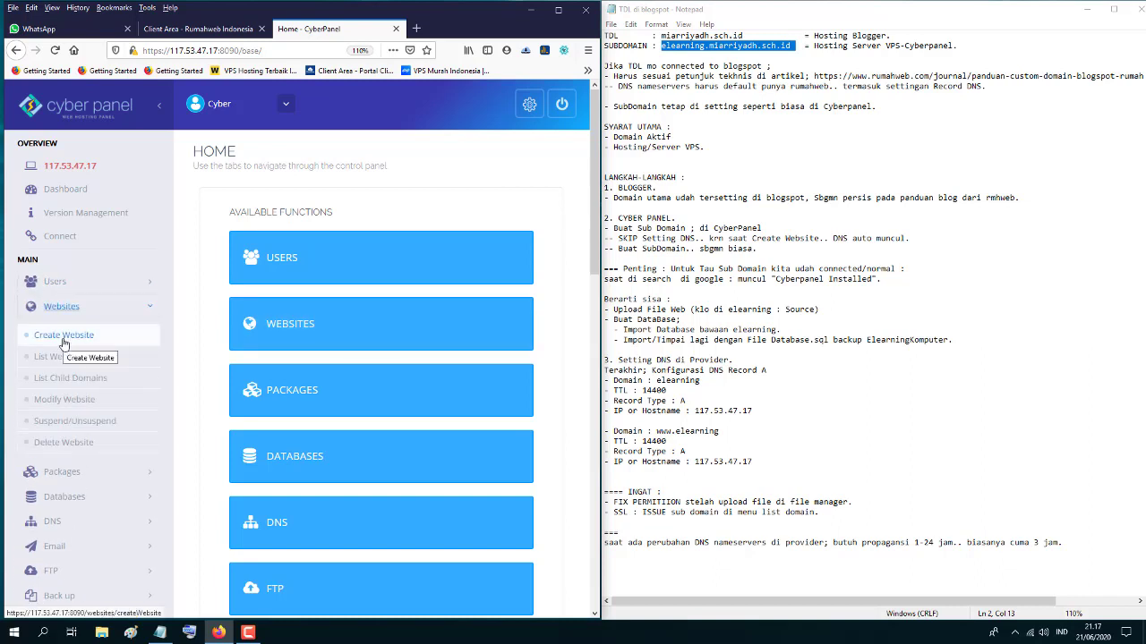
click(170, 295)
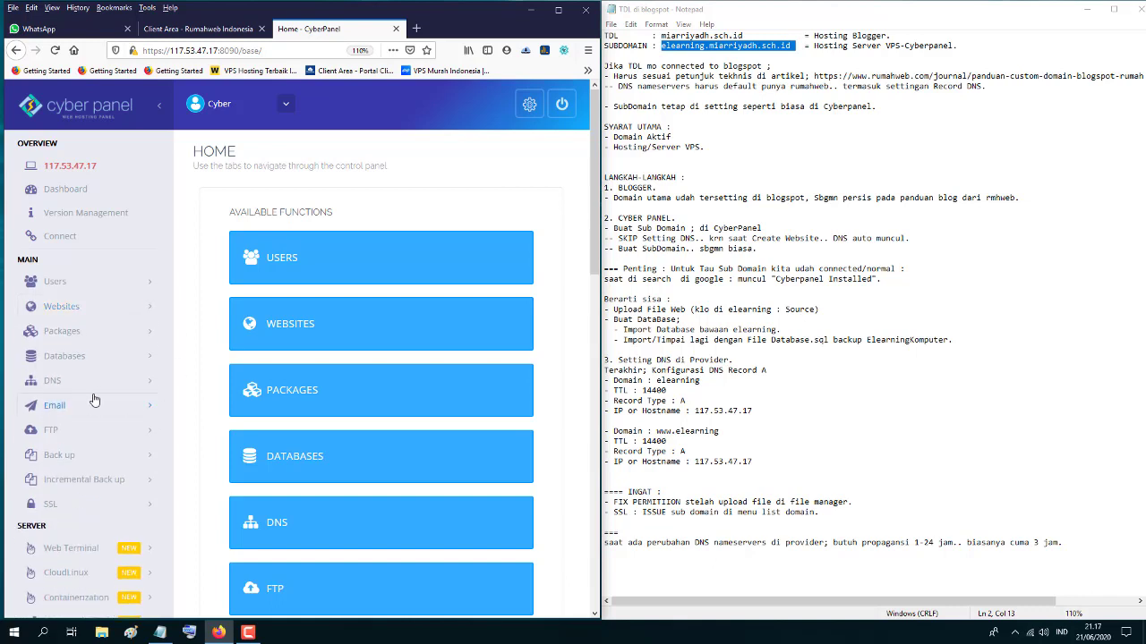
click(148, 384)
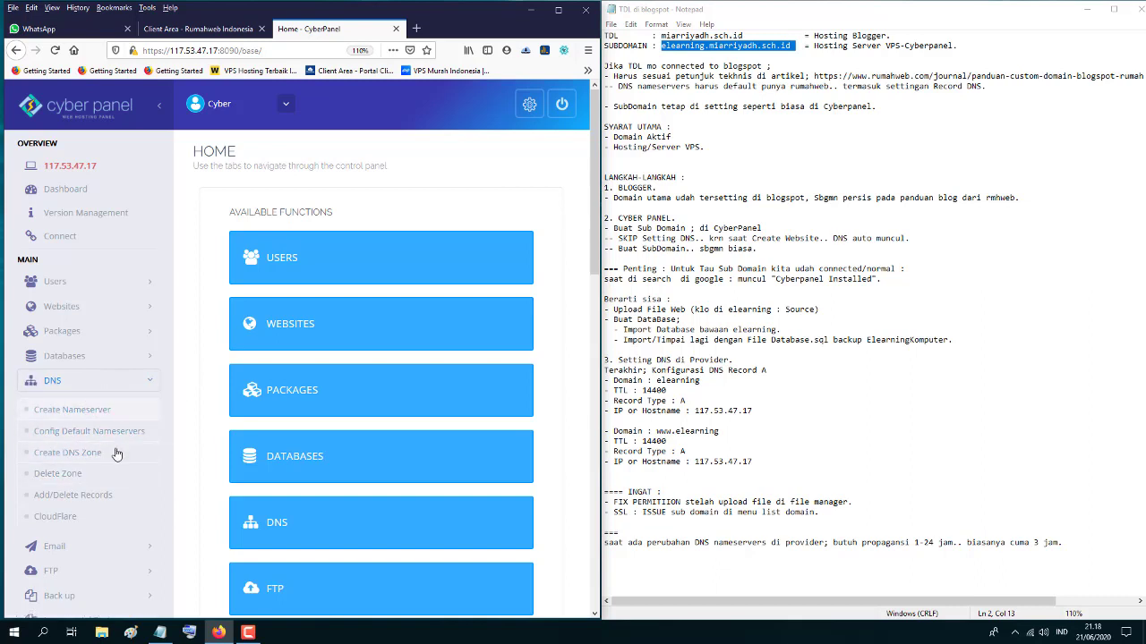
click(154, 385)
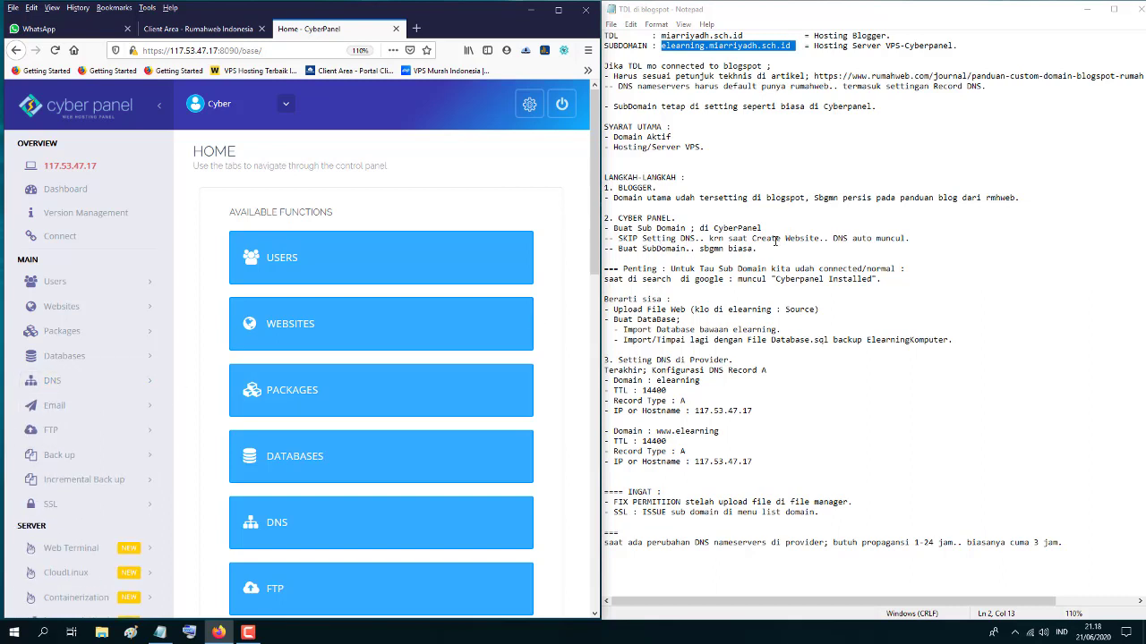
click(155, 307)
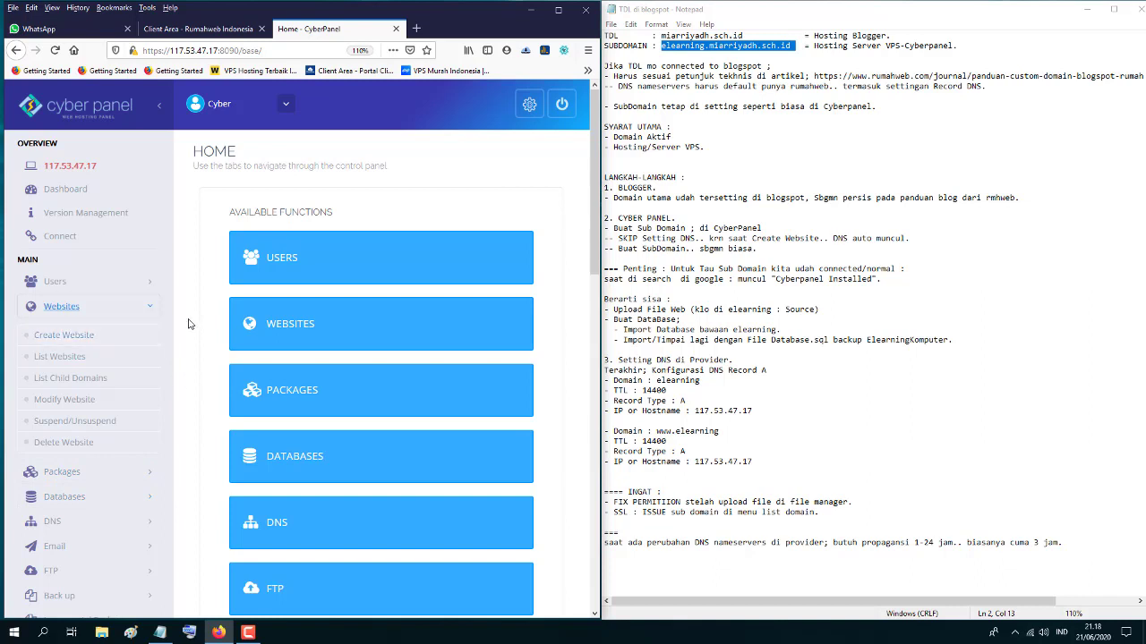
right_click(50, 342)
click(85, 347)
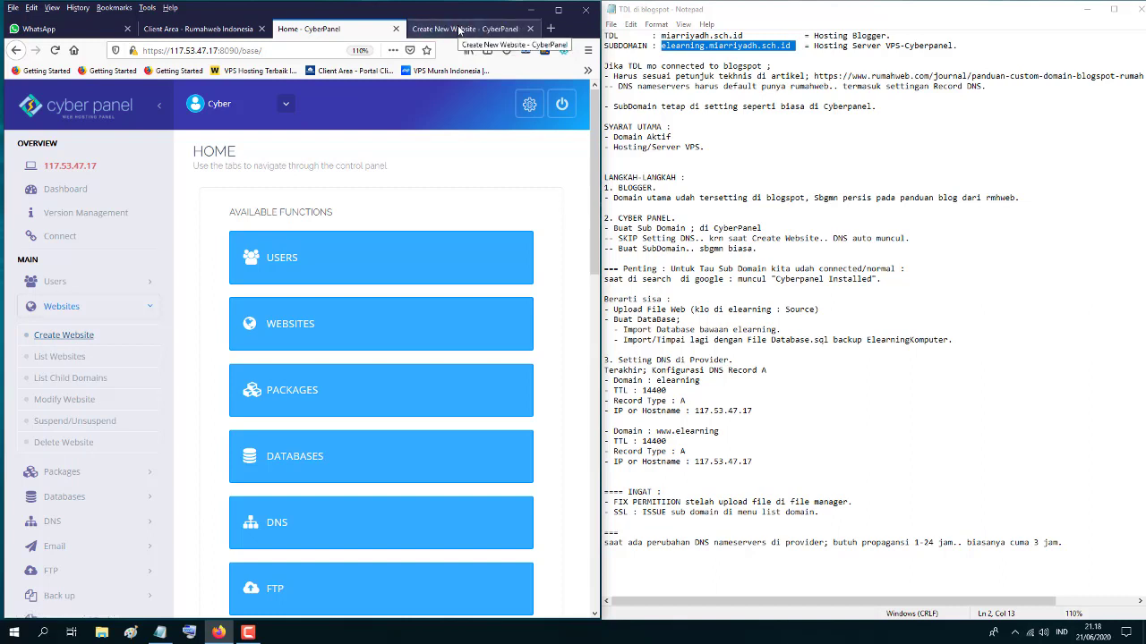
- On the Create Website page, choose the Default package and admin as owner
click(459, 32)
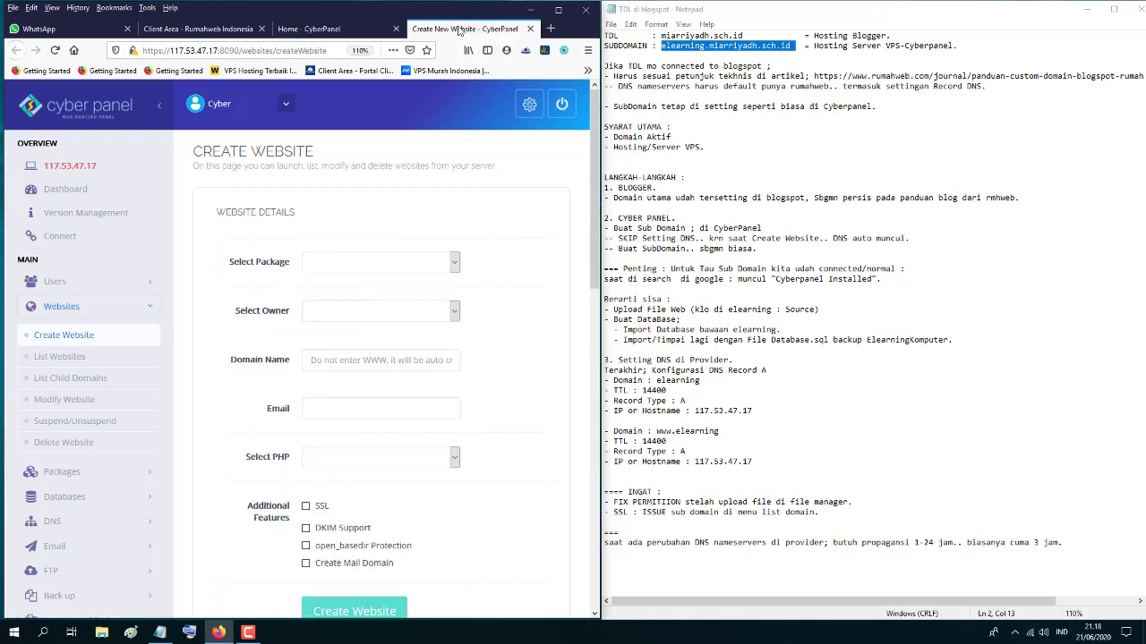
click(455, 262)
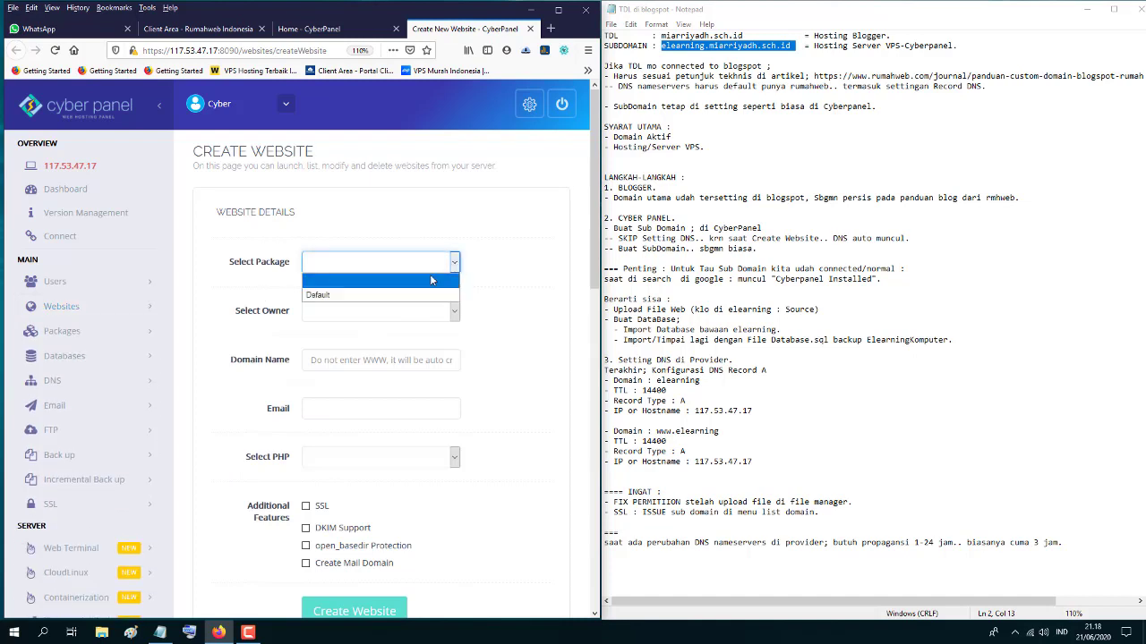
click(388, 296)
click(456, 313)
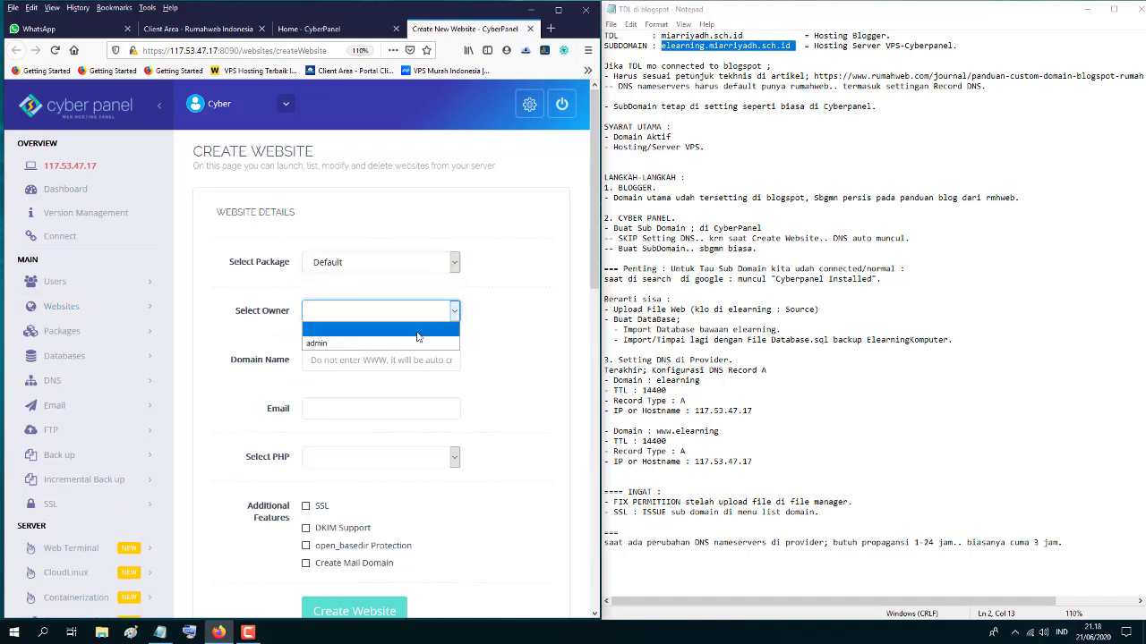
click(358, 344)
- Enter miarriyadh.sch.id as the domain, copied from the notes, and fill in the owner's e-mail
click(354, 362)
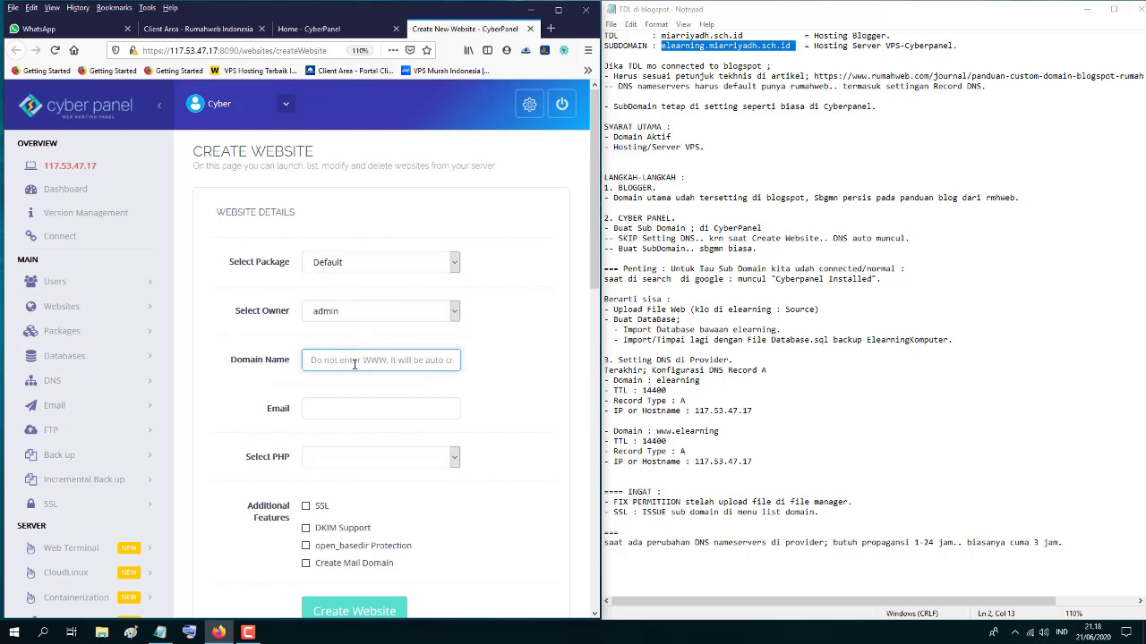
mouse_move(744, 35)
mouse_down()
mouse_move(664, 35)
mouse_move(743, 36)
mouse_up()
right_click(734, 39)
click(761, 76)
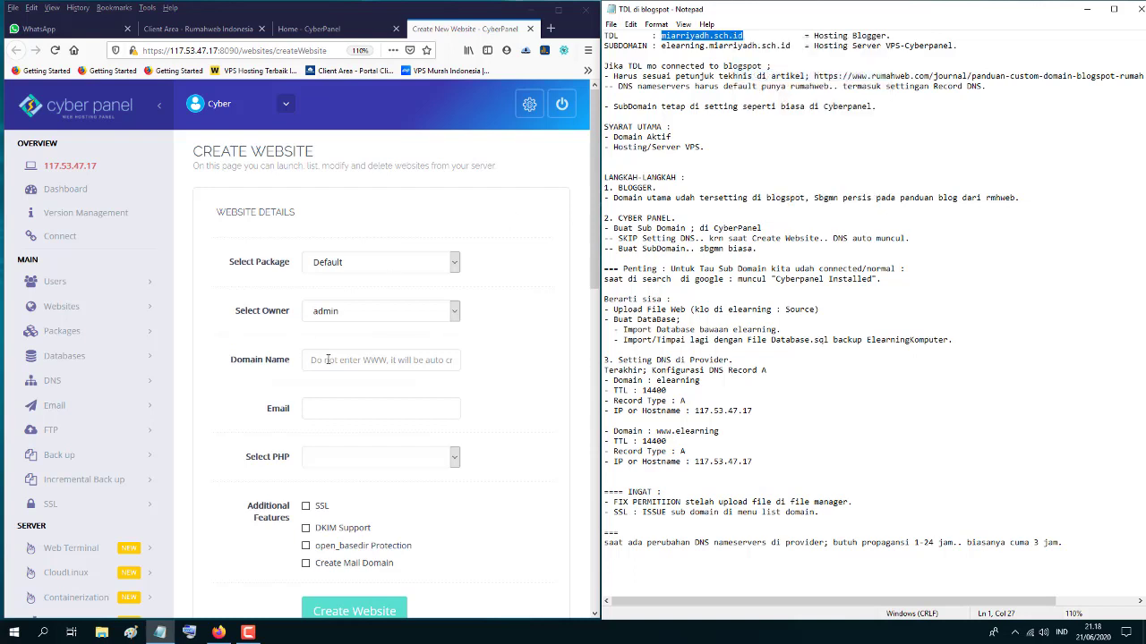
click(329, 360)
right_click(329, 360)
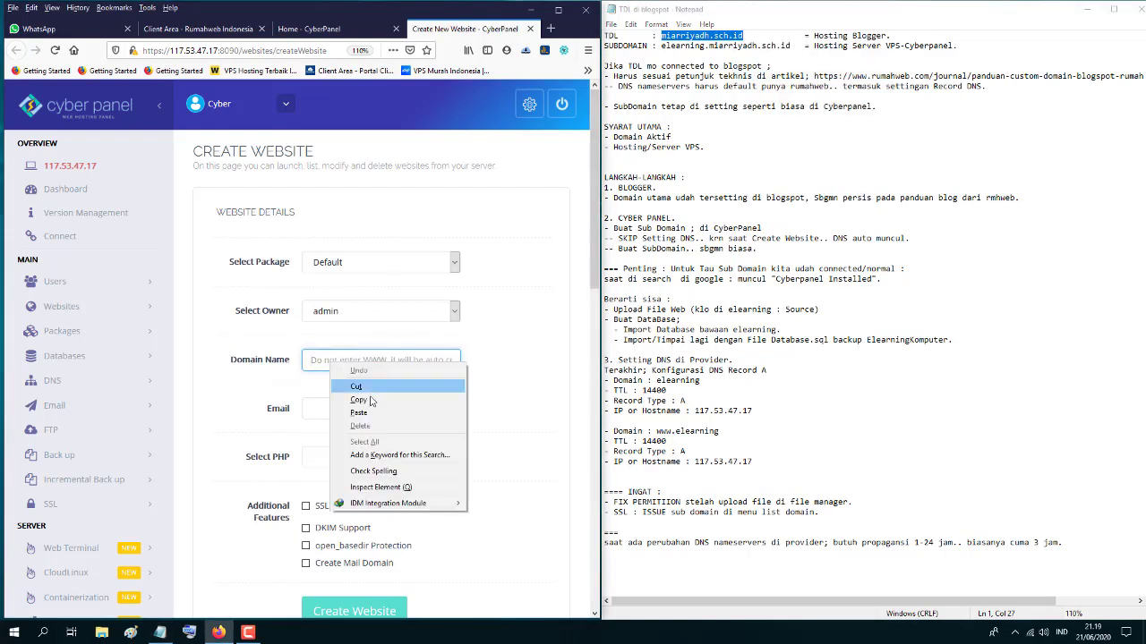
click(334, 407)
click(332, 410)
click(332, 410)
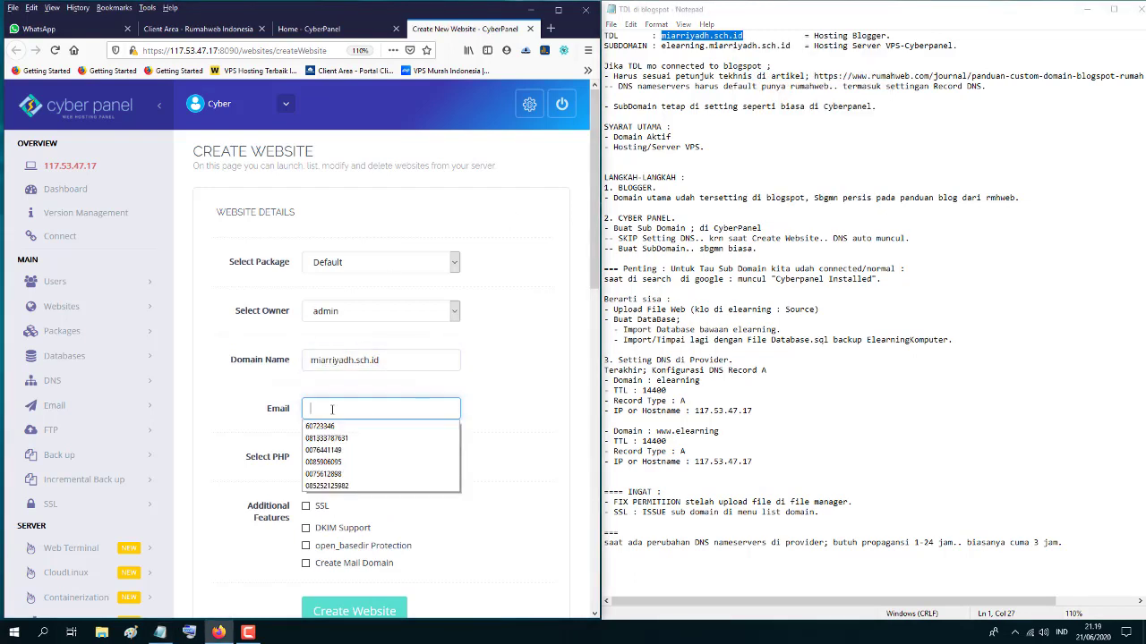
click(332, 410)
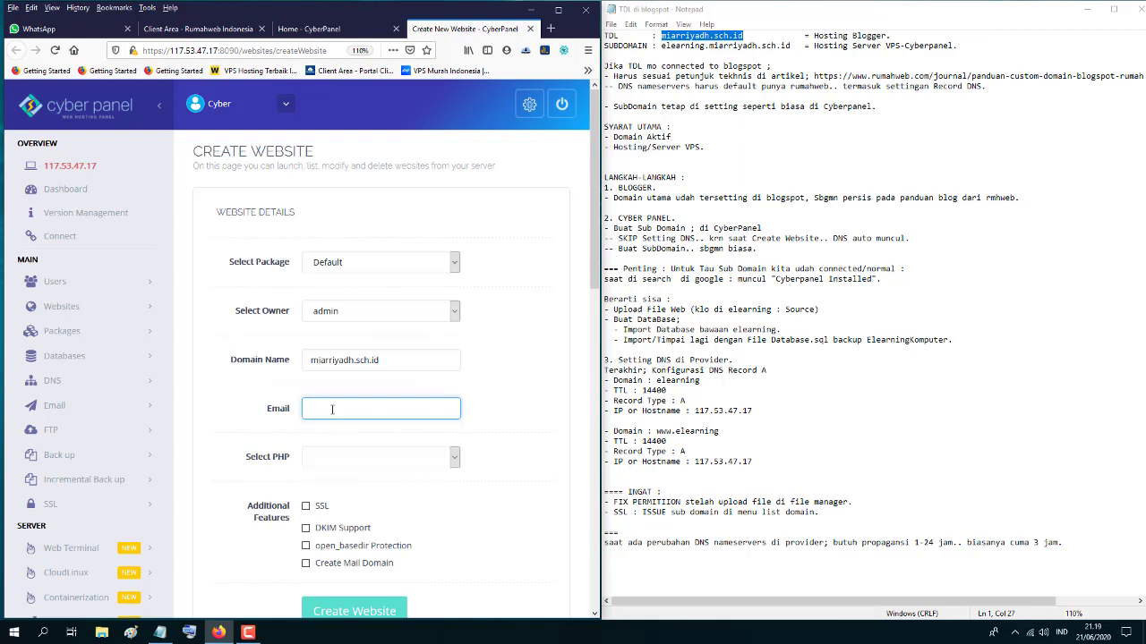
text(z)
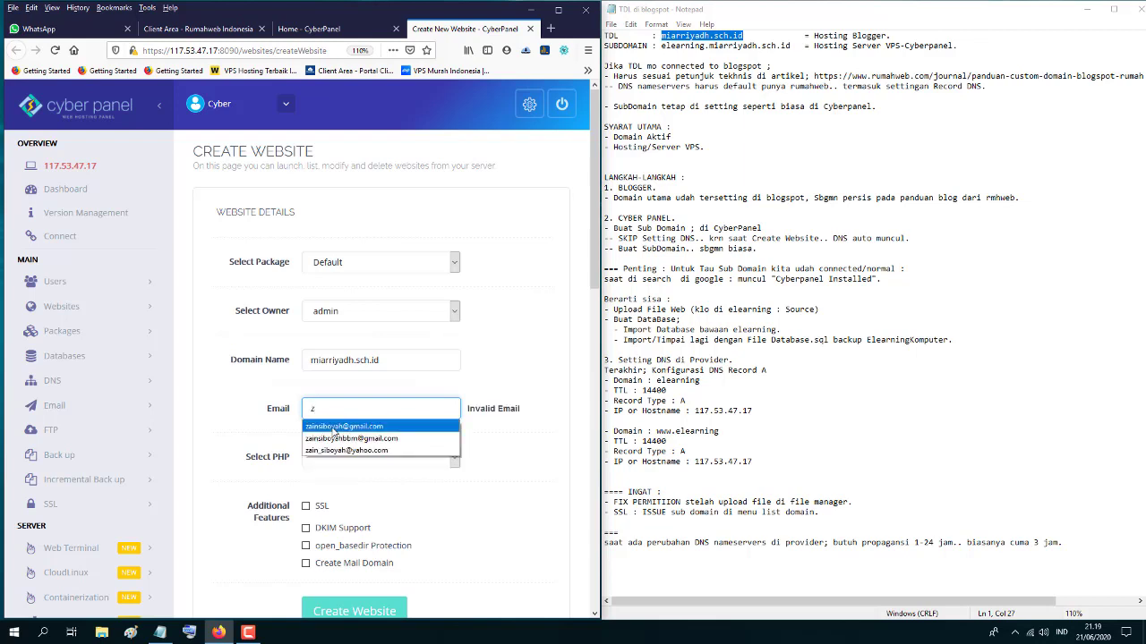
click(336, 427)
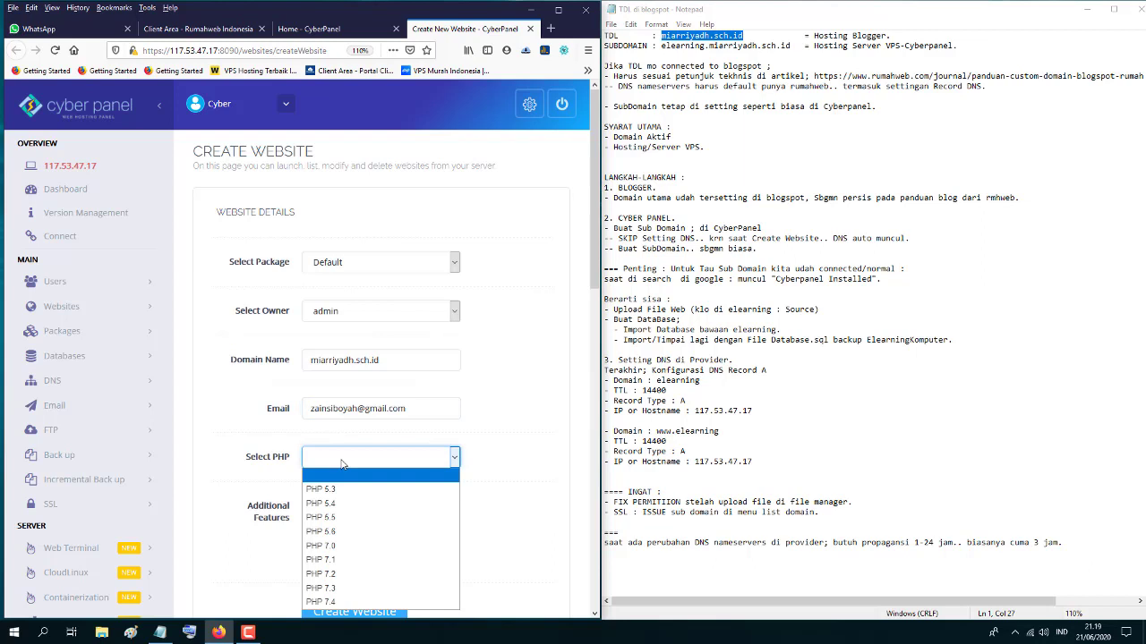
- Select PHP 7.3, enable SSL, and create the website
scroll(341, 464, down, 2)
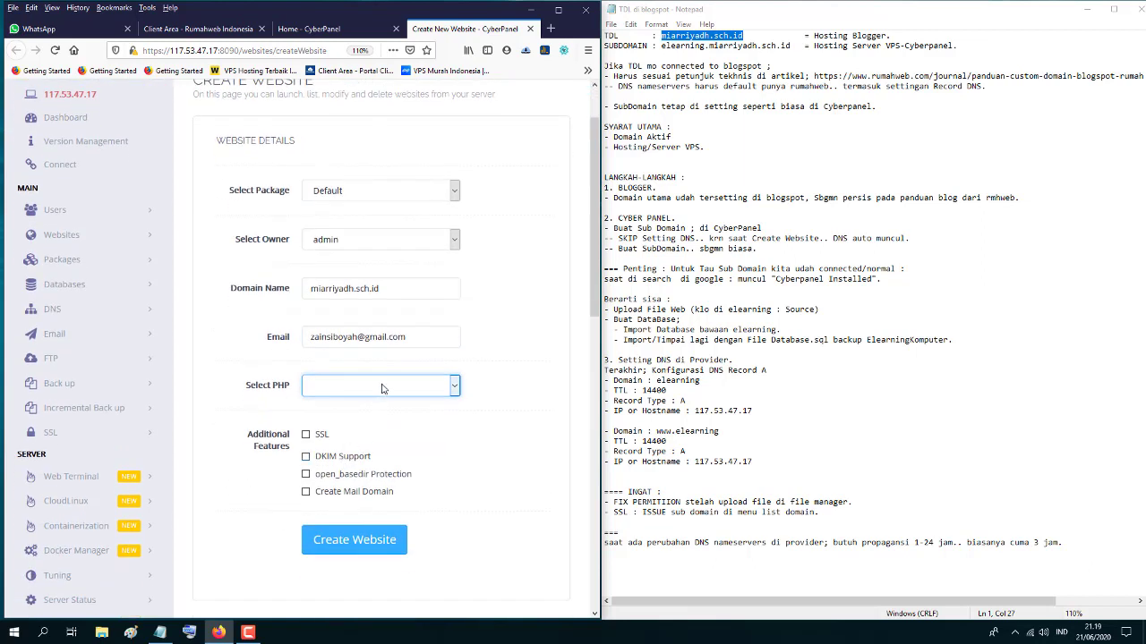
click(382, 386)
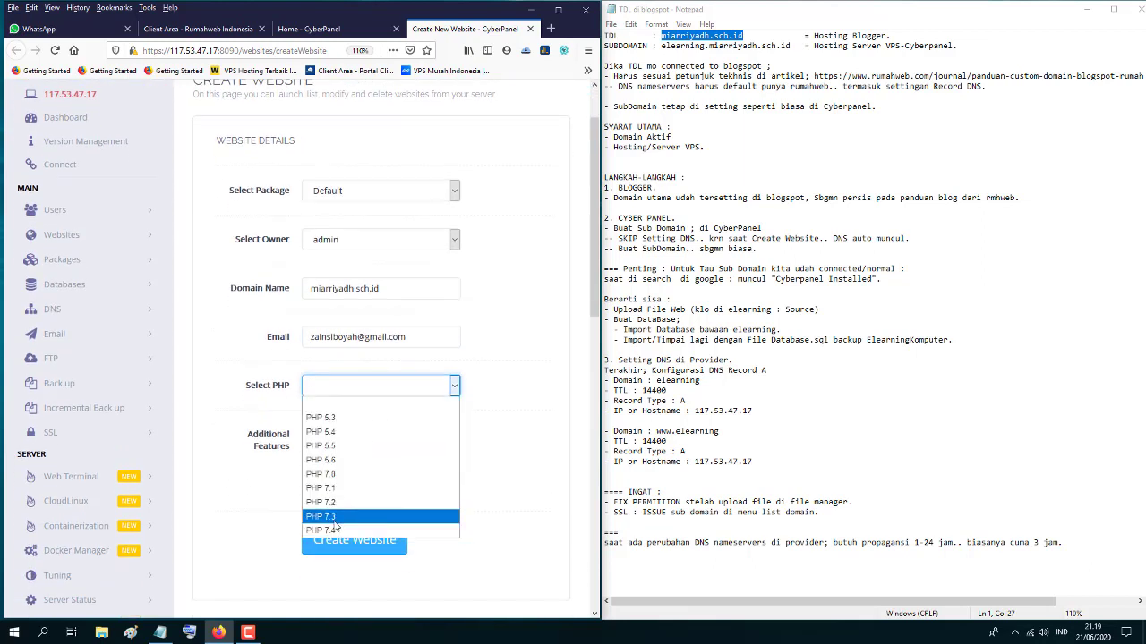
click(335, 519)
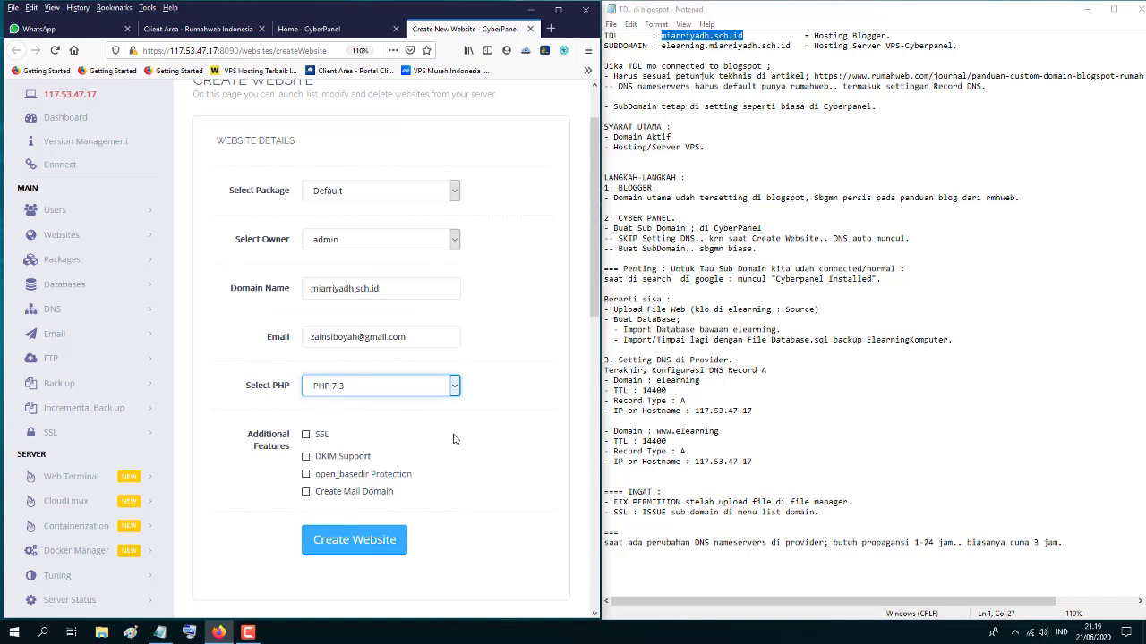
scroll(397, 445, down, 2)
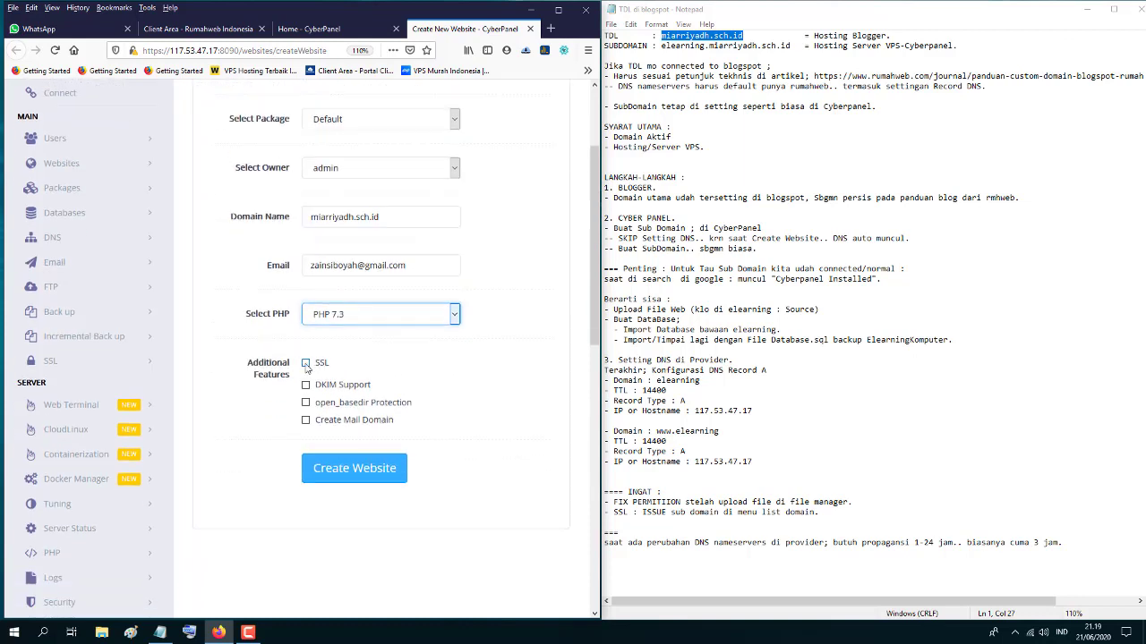
click(306, 364)
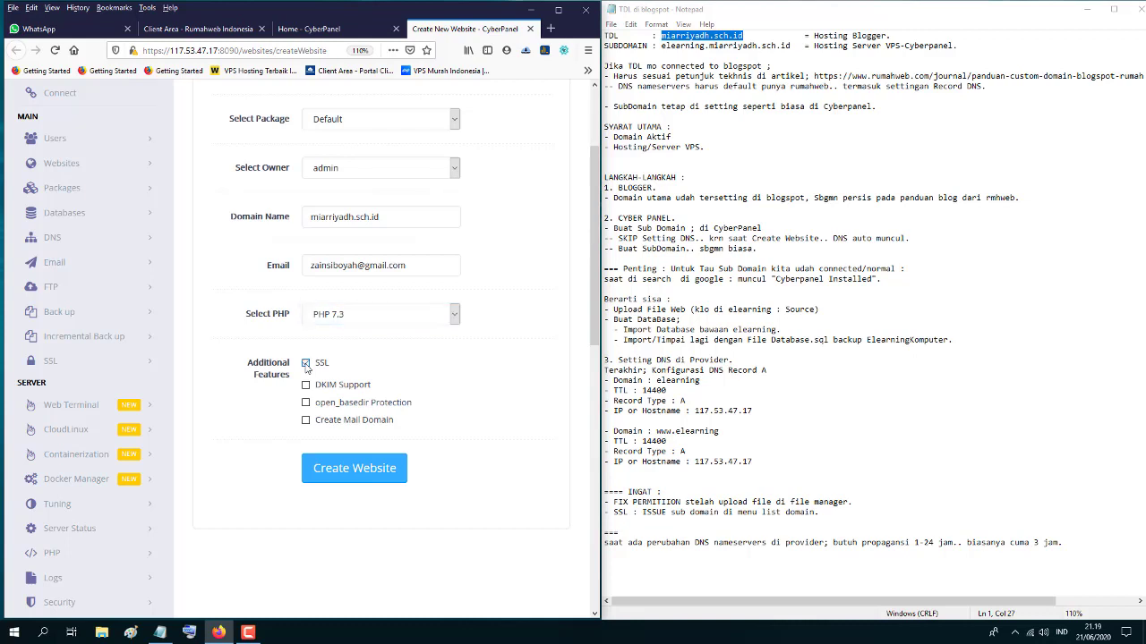
scroll(533, 403, up, 2)
scroll(533, 402, down, 1)
scroll(533, 402, down, 3)
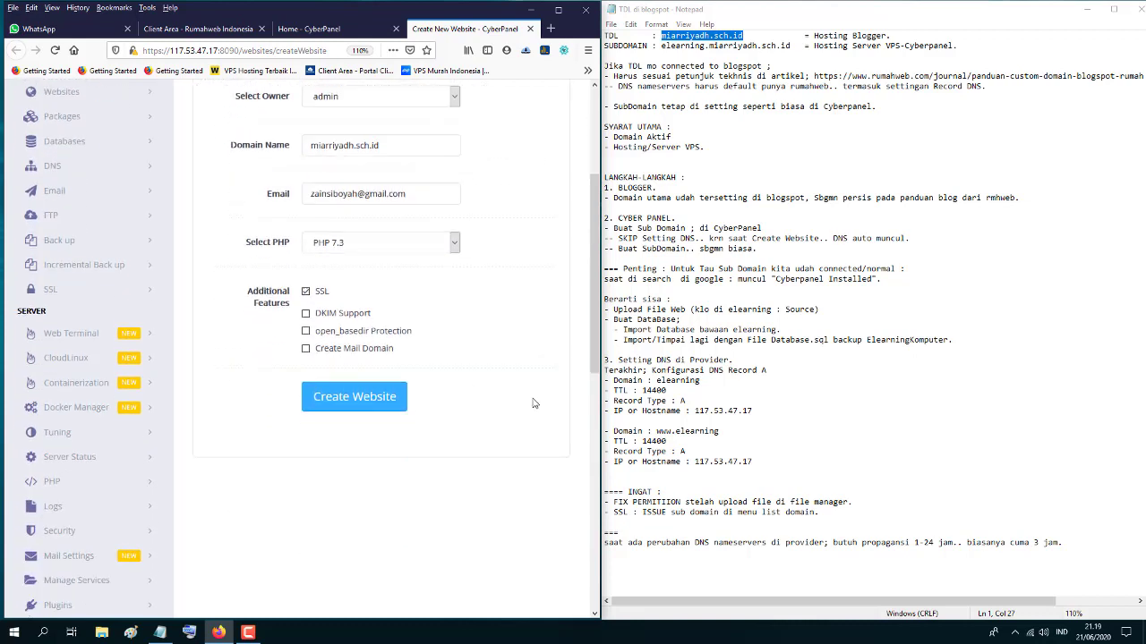
click(361, 407)
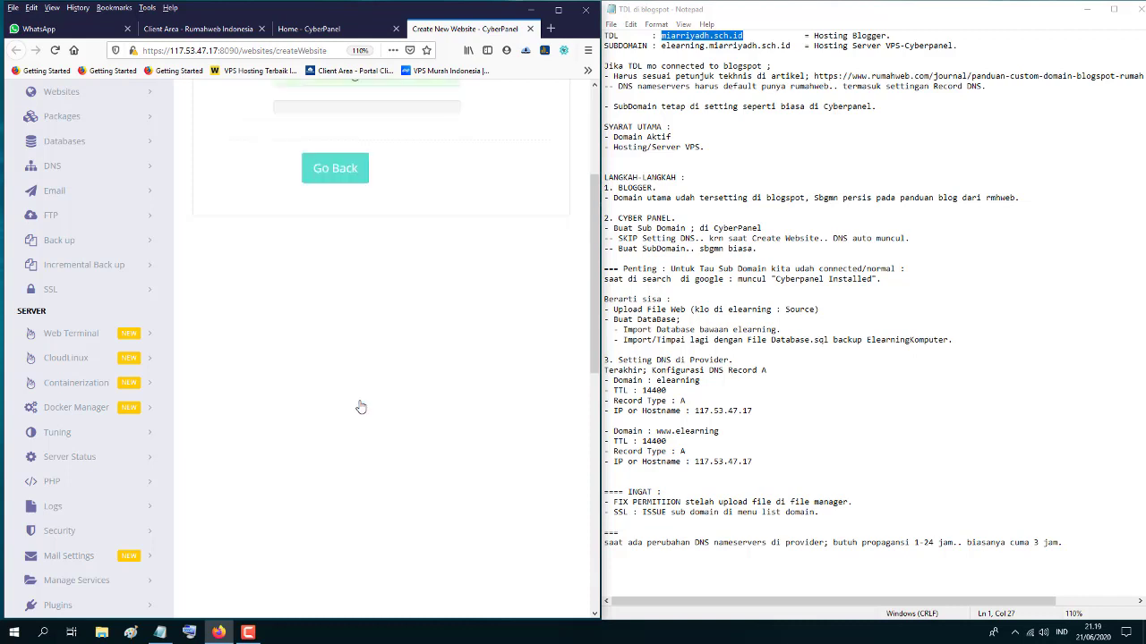
scroll(360, 407, up, 6)
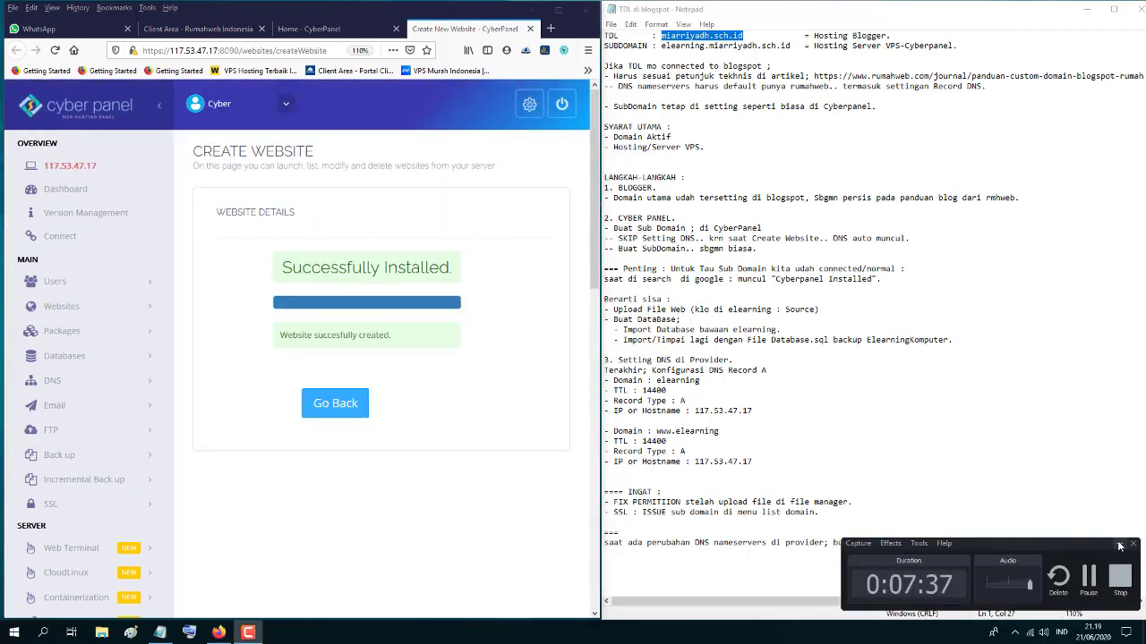
- Open Websites > List Websites from the dashboard and maximize the browser to see miarriyadh.sch.id Active
click(1118, 544)
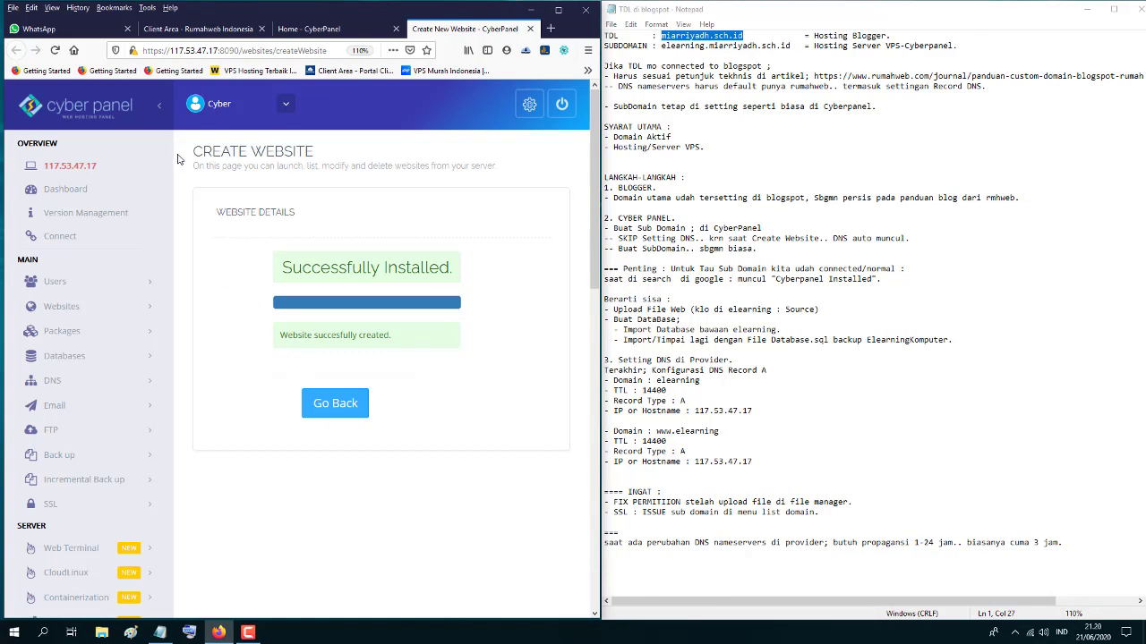
click(77, 191)
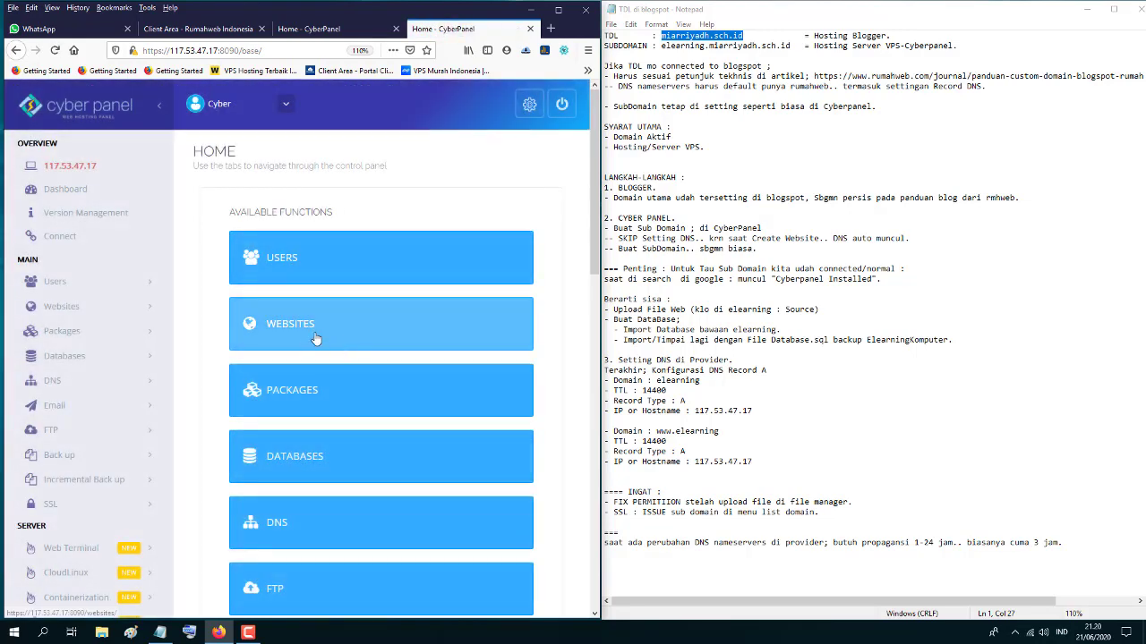
click(147, 311)
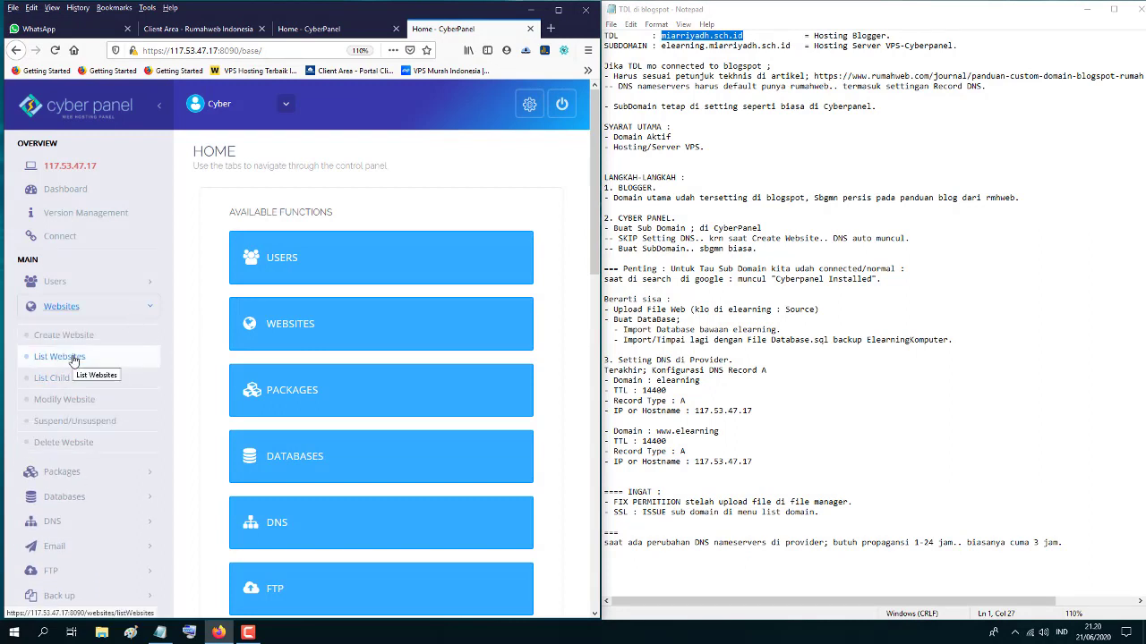
click(74, 359)
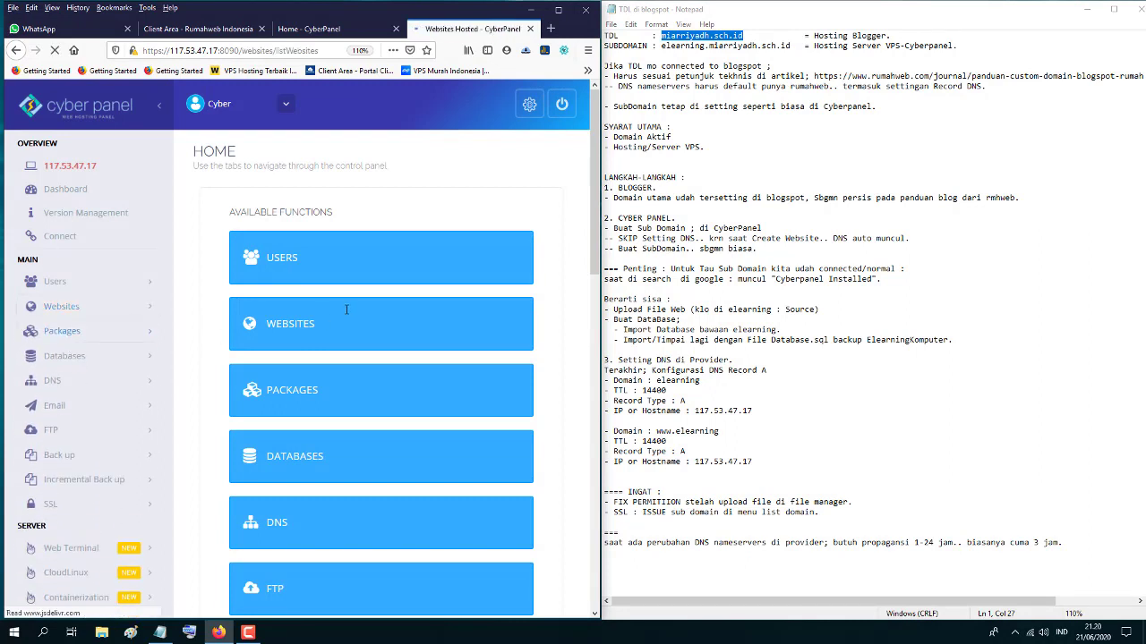
click(558, 10)
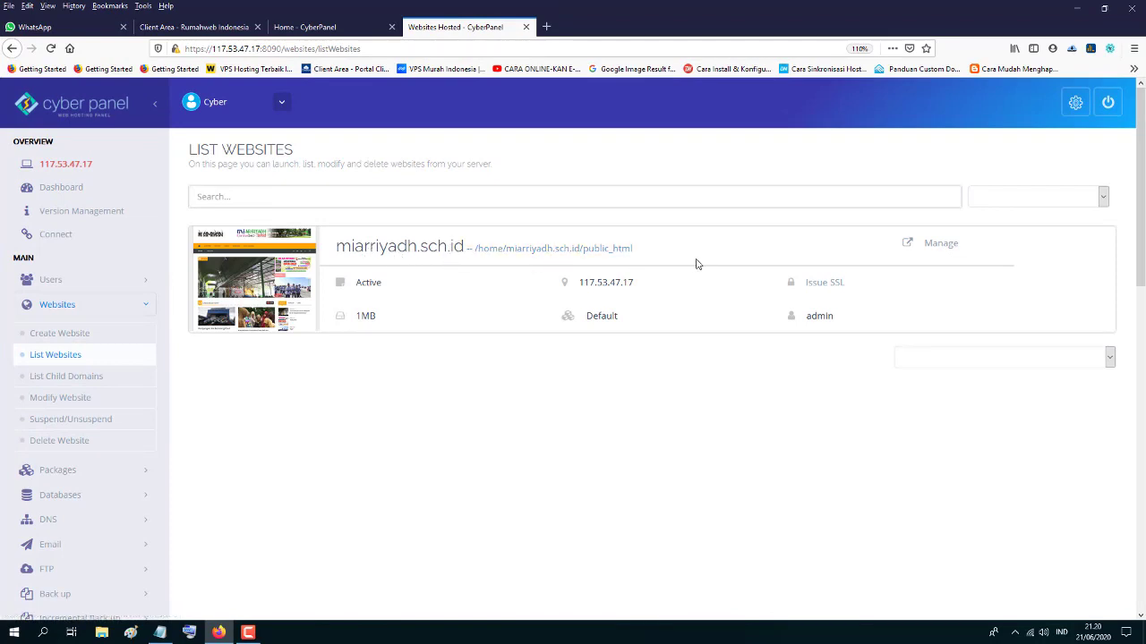
- Open the miarriyadh.sch.id management page and review its Disk Usage figures
click(939, 250)
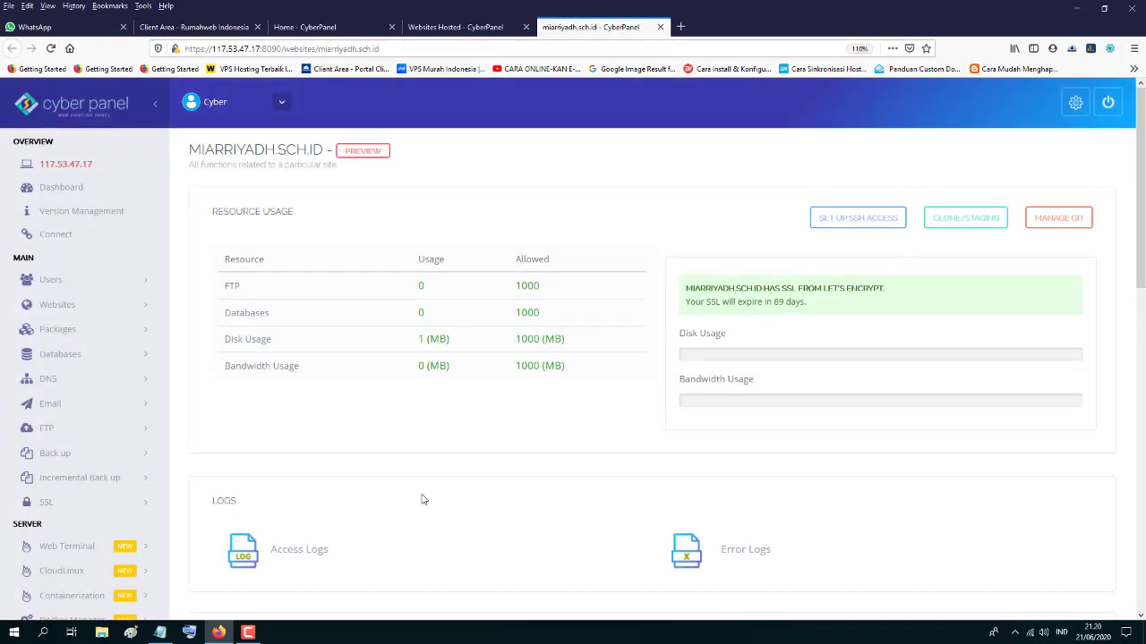
scroll(423, 500, down, 2)
scroll(422, 499, down, 3)
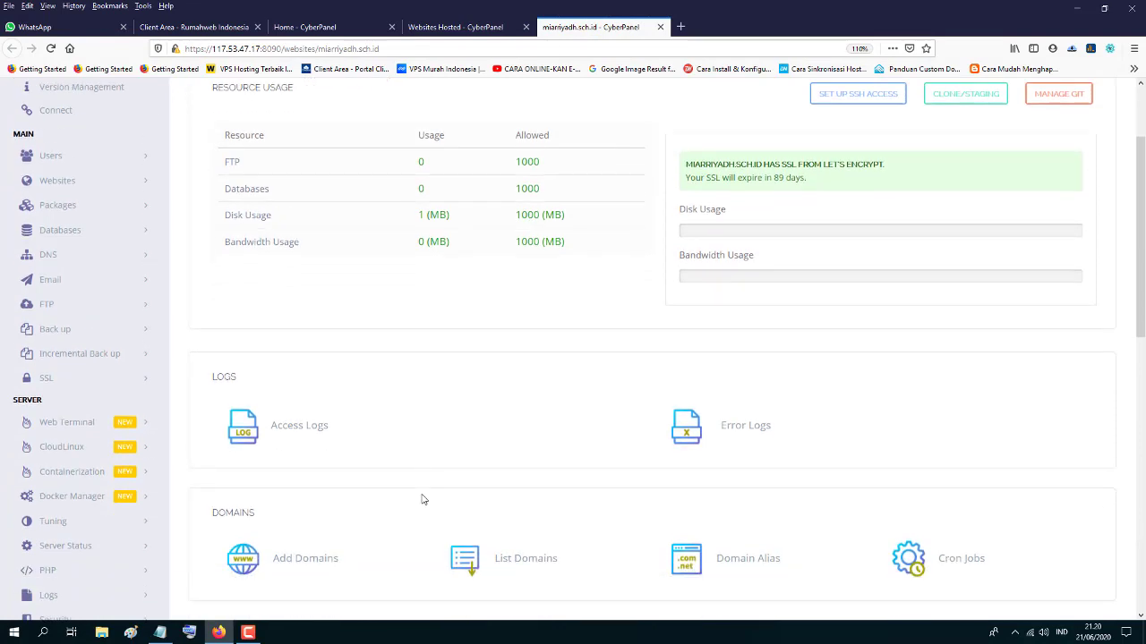
scroll(422, 499, up, 3)
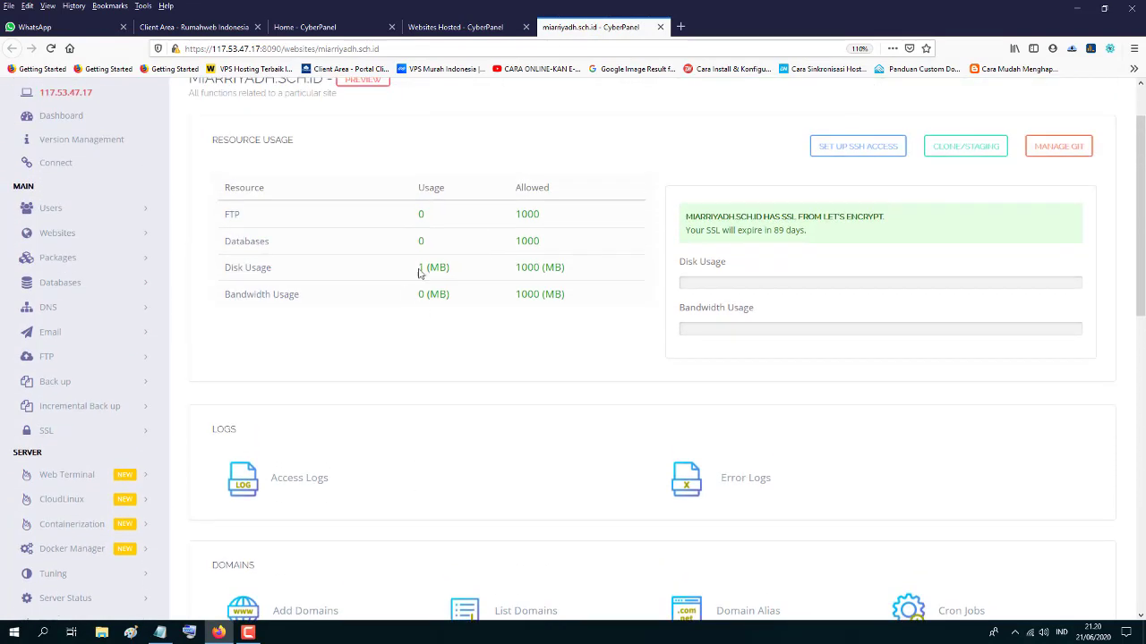
drag(208, 271, 577, 273)
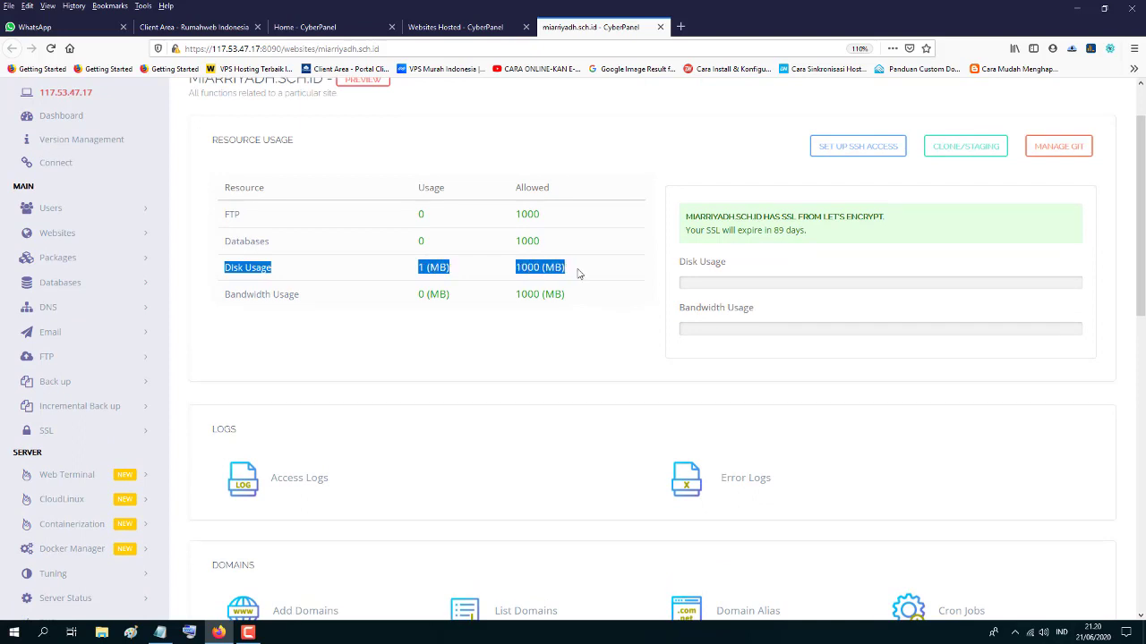
click(419, 360)
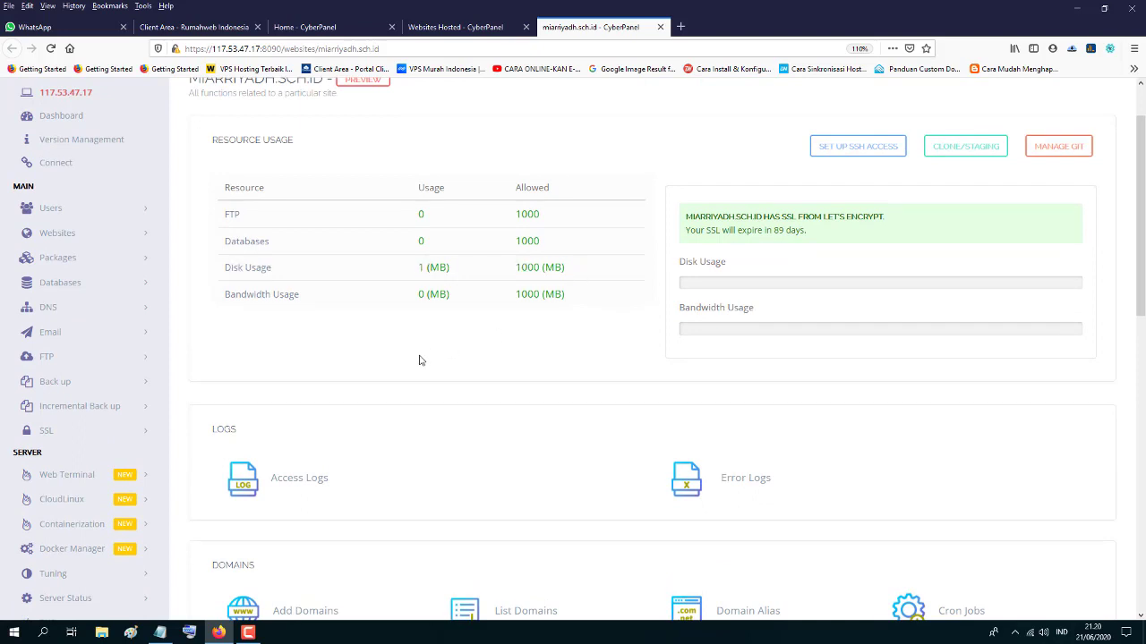
- Scroll to the Domains section and bring up the Add Domains form
scroll(420, 360, down, 3)
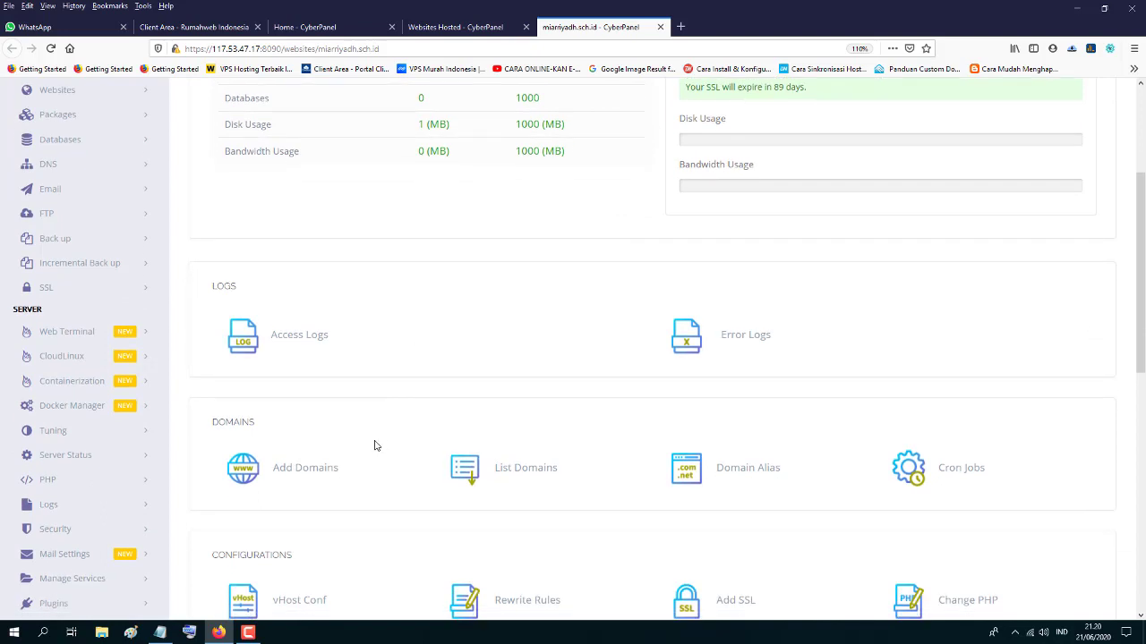
scroll(402, 351, down, 3)
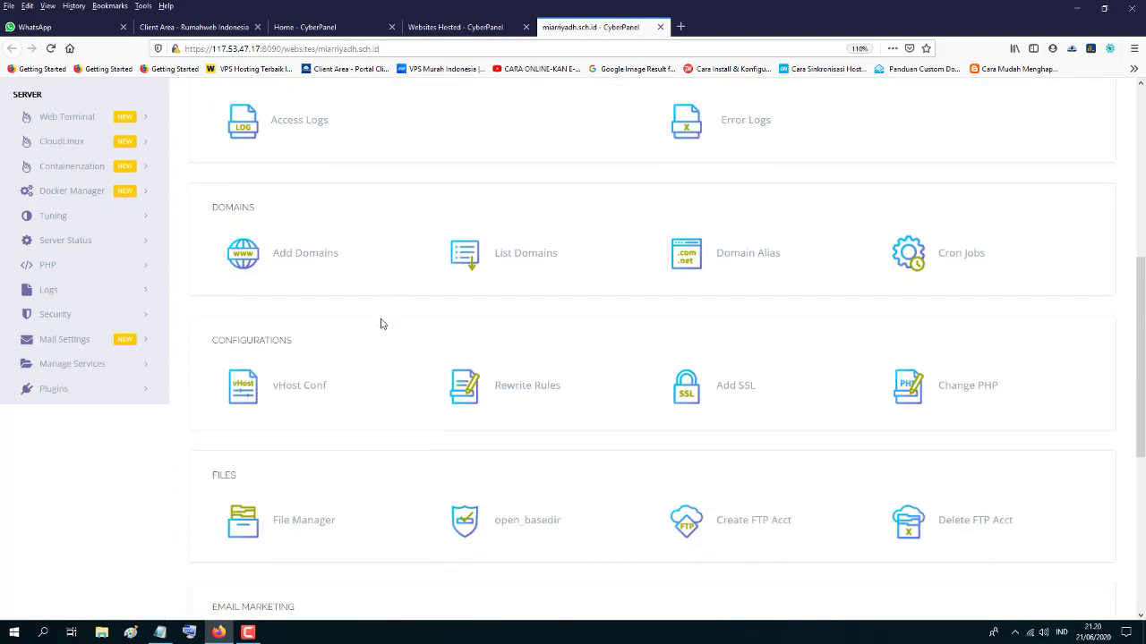
scroll(381, 322, up, 3)
scroll(381, 322, up, 2)
scroll(355, 353, down, 2)
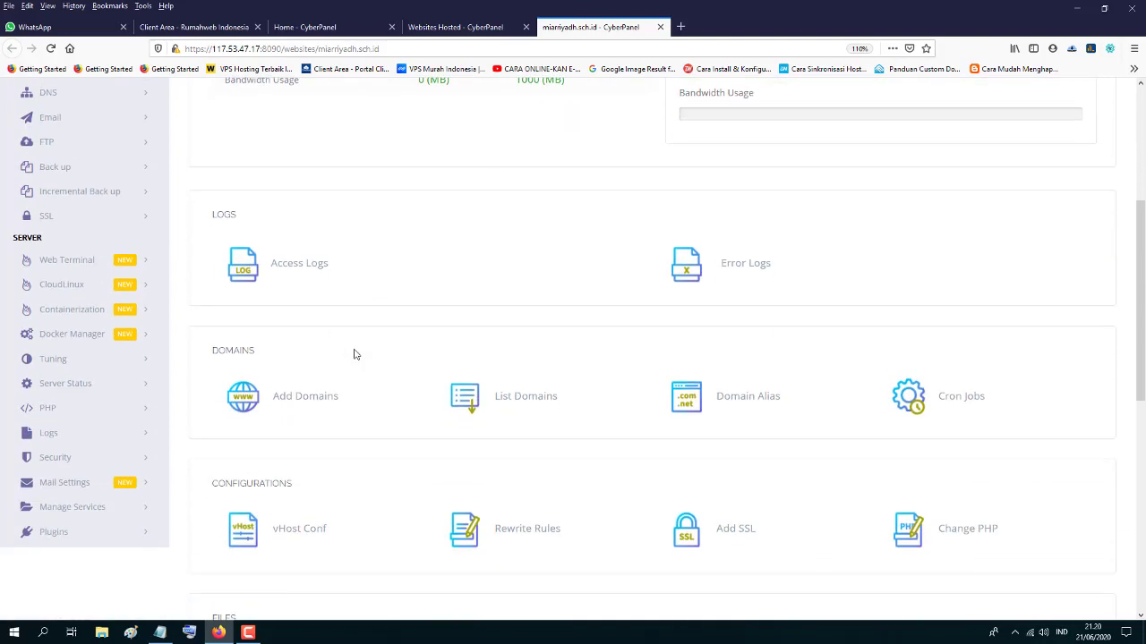
scroll(348, 453, down, 3)
scroll(349, 453, up, 2)
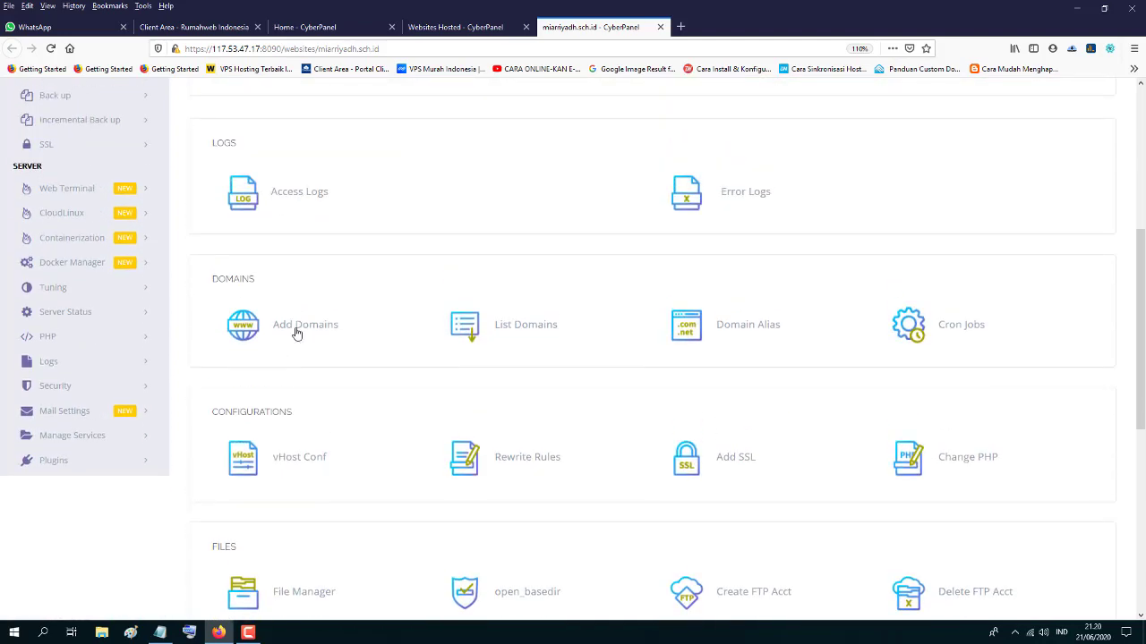
click(296, 332)
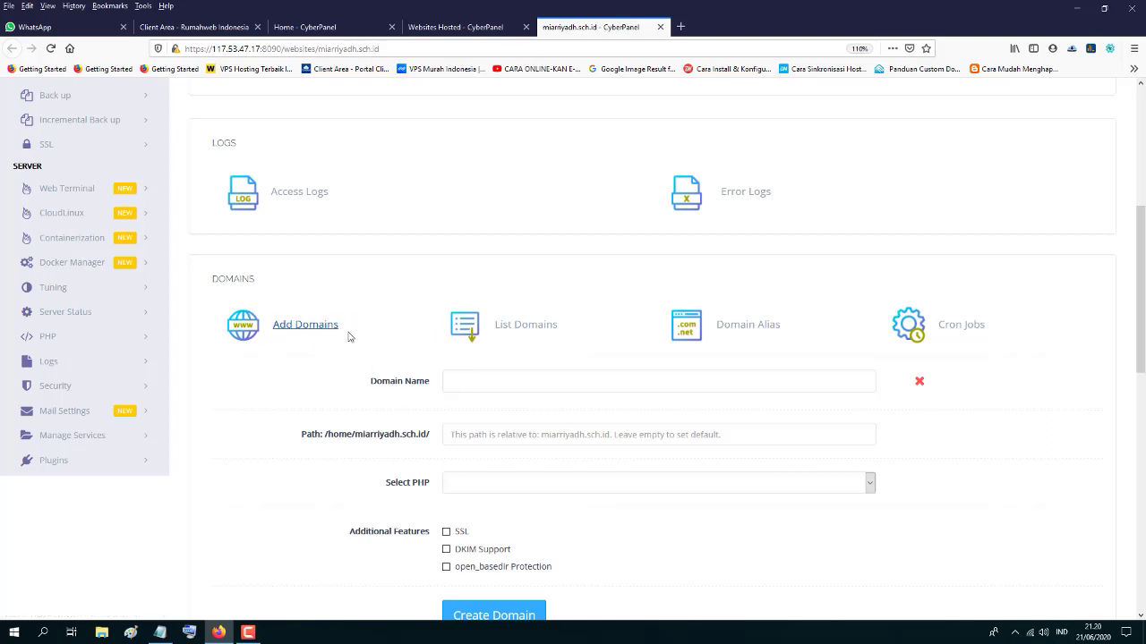
- Place the browser beside the notes and copy the subdomain name elearning.miarriyadh.sch.id
click(456, 381)
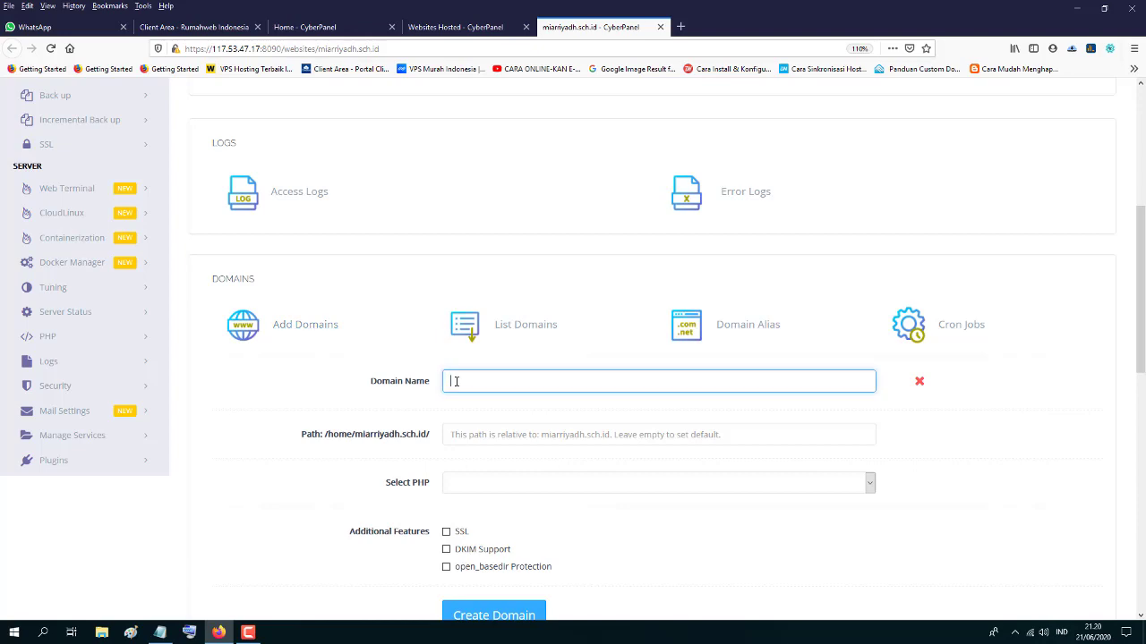
click(1105, 8)
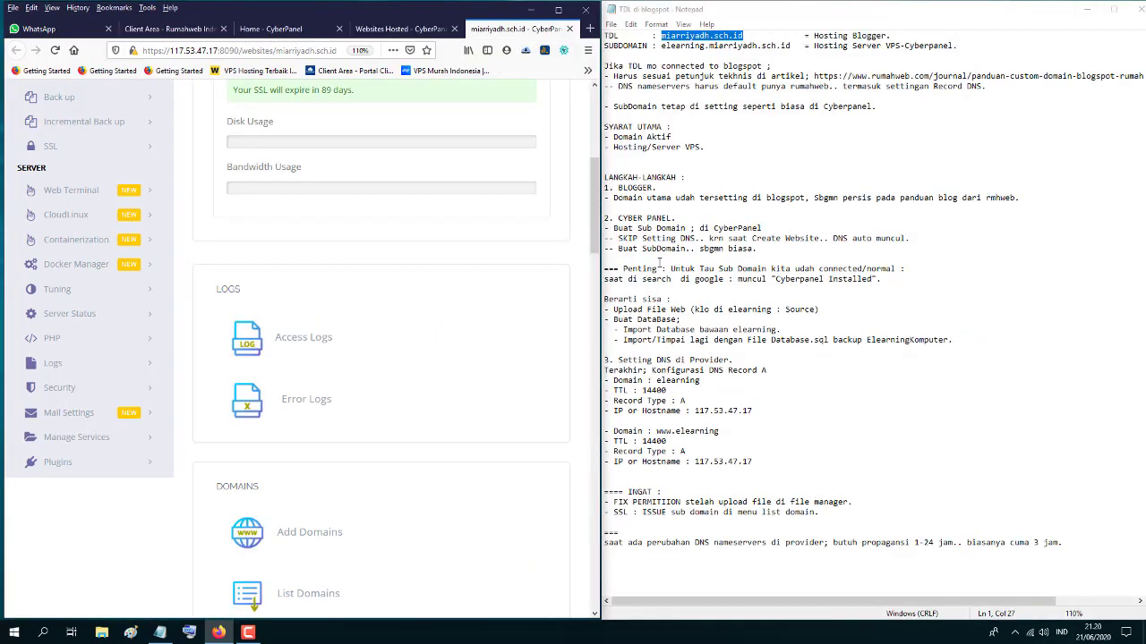
scroll(361, 421, down, 5)
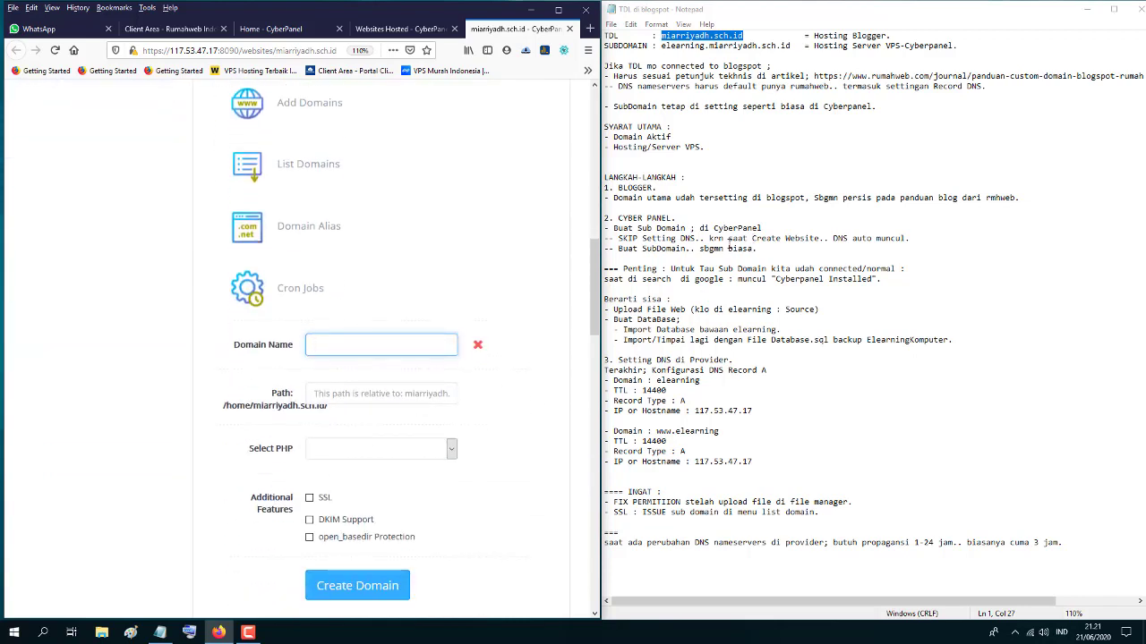
click(792, 45)
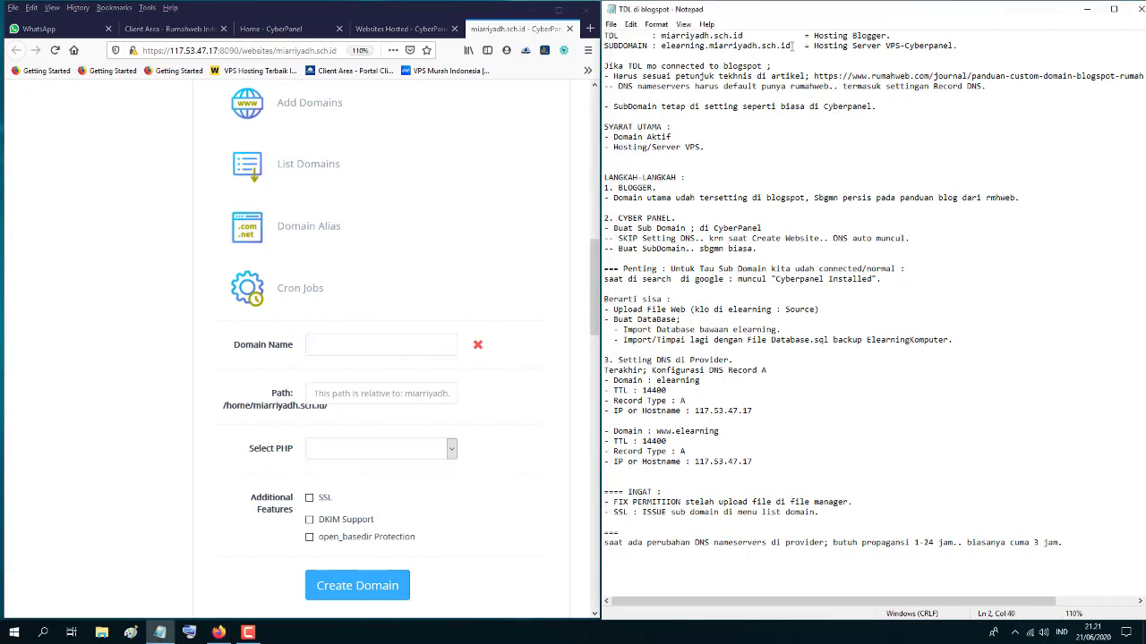
drag(792, 45, 775, 45)
drag(663, 45, 790, 50)
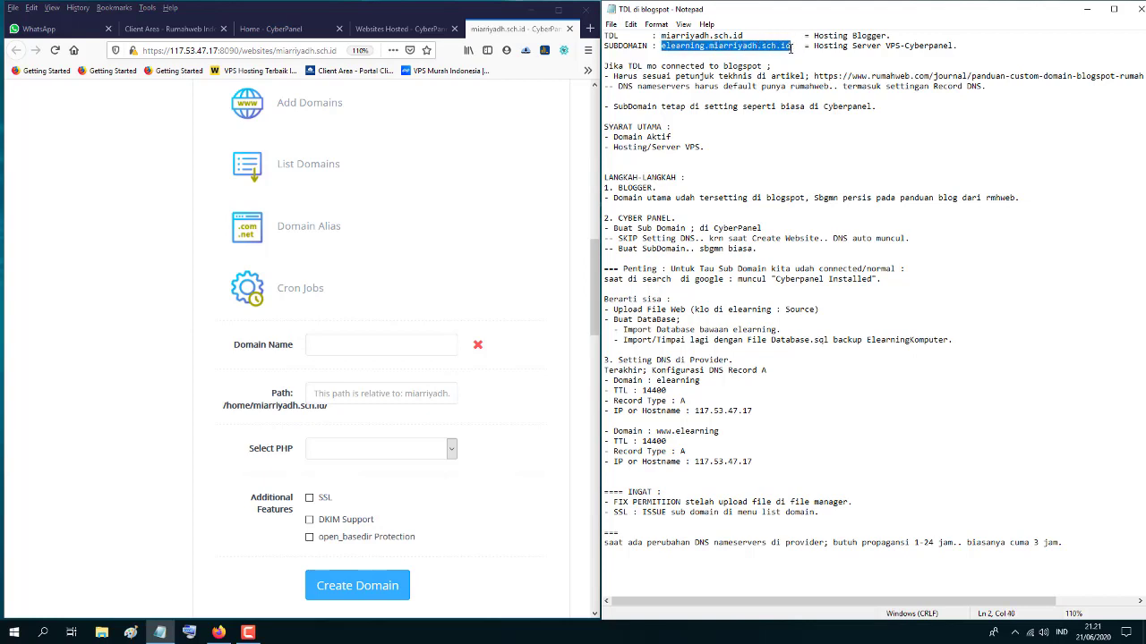
right_click(743, 44)
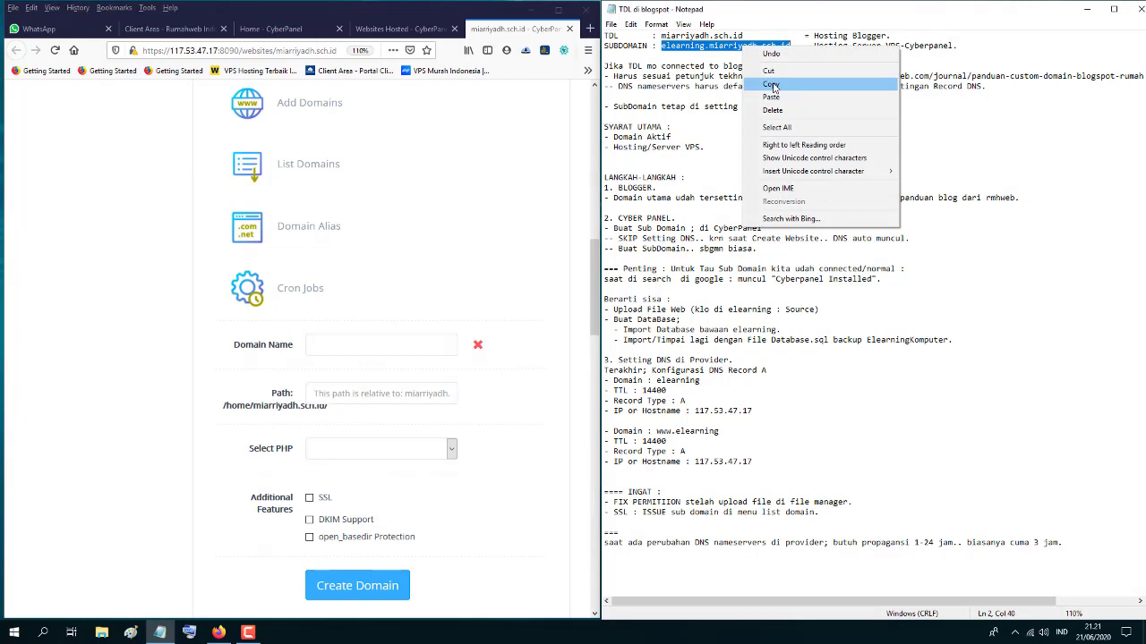
click(772, 85)
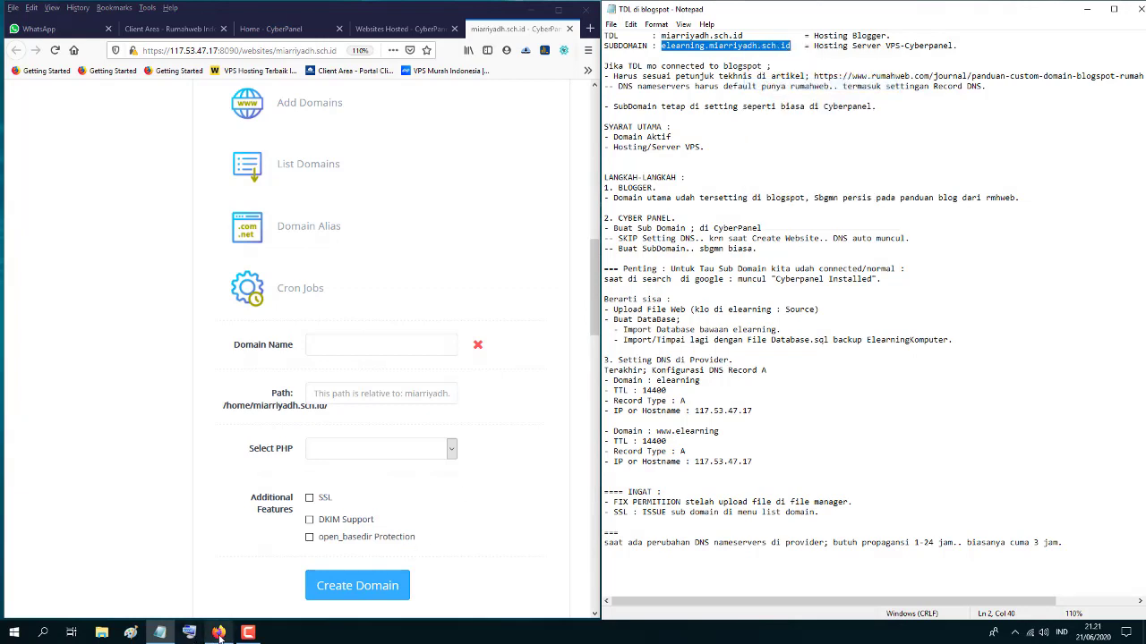
- Paste elearning.miarriyadh.sch.id into the Domain Name field
click(247, 634)
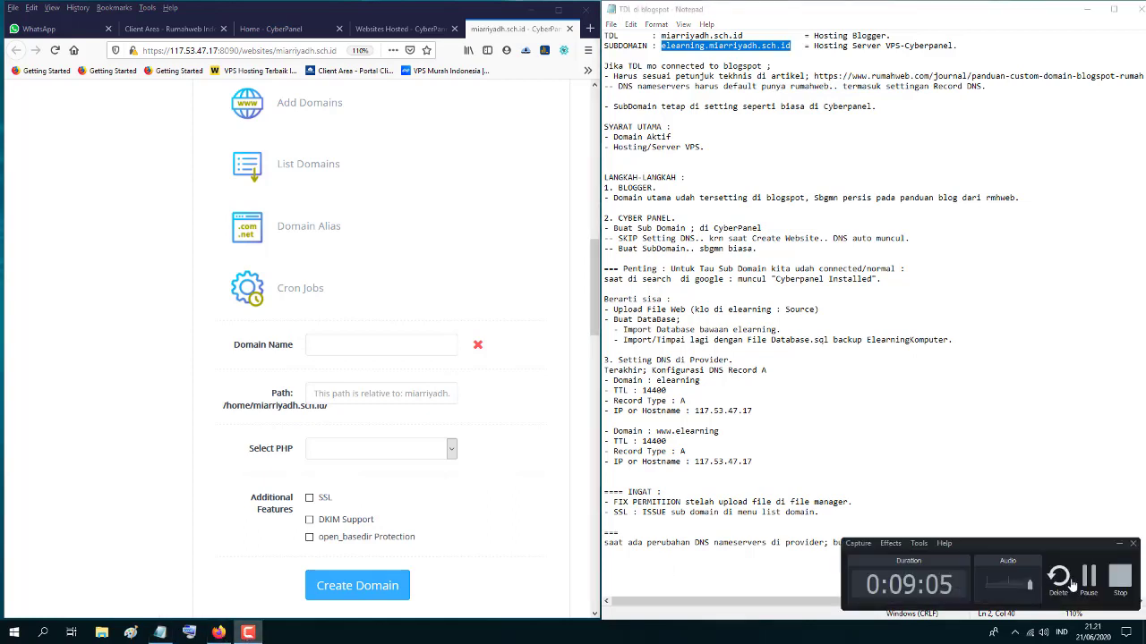
click(1088, 577)
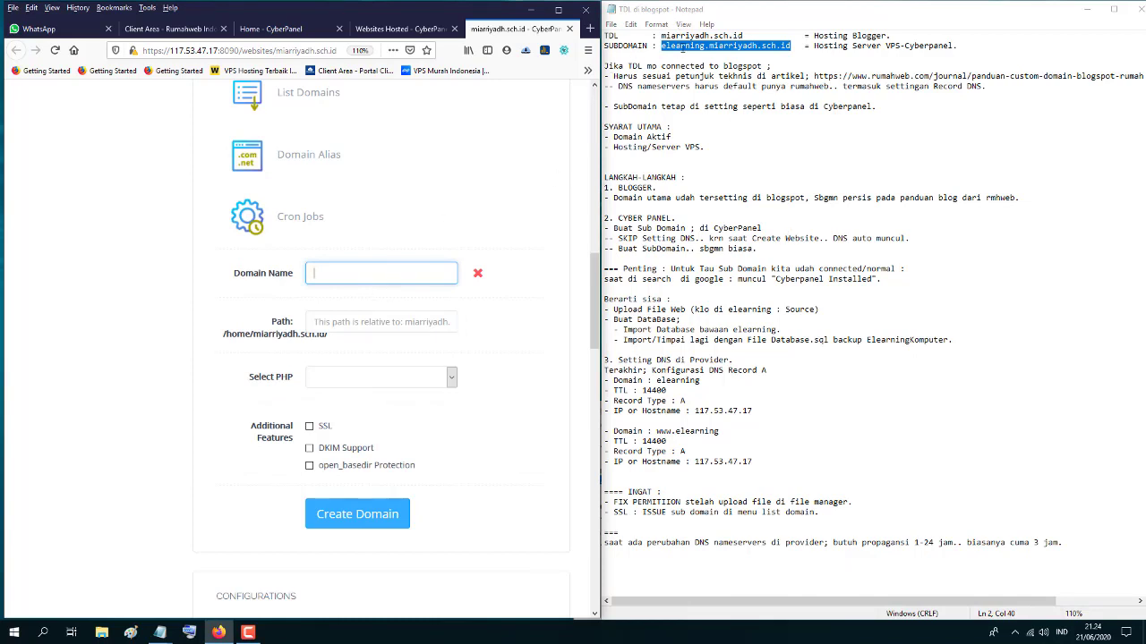
right_click(662, 49)
click(707, 87)
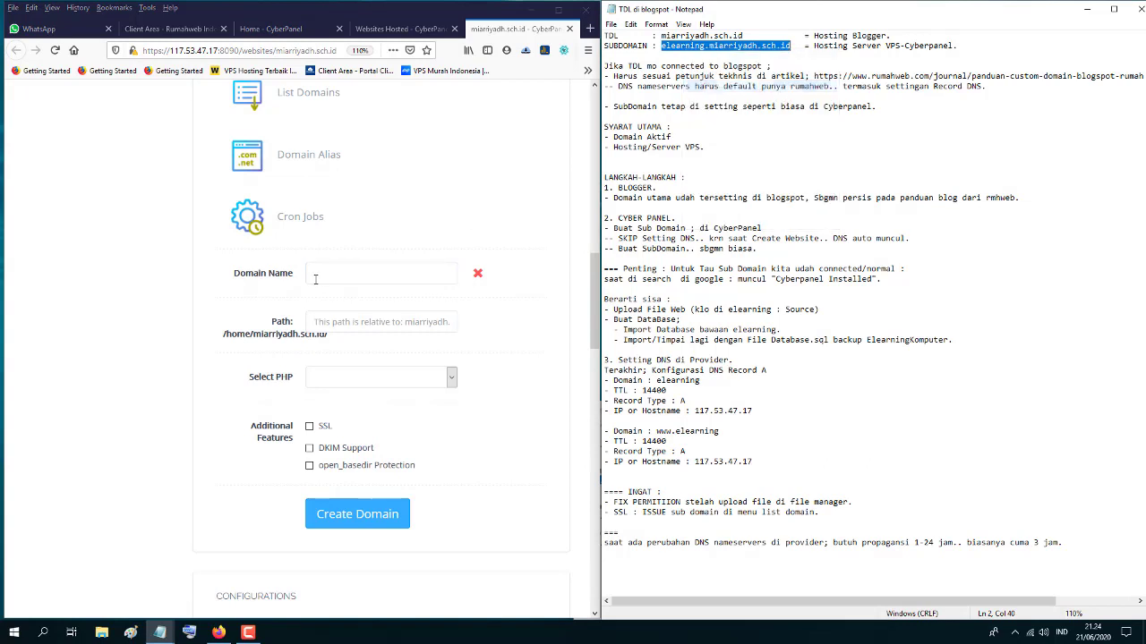
click(315, 278)
right_click(315, 274)
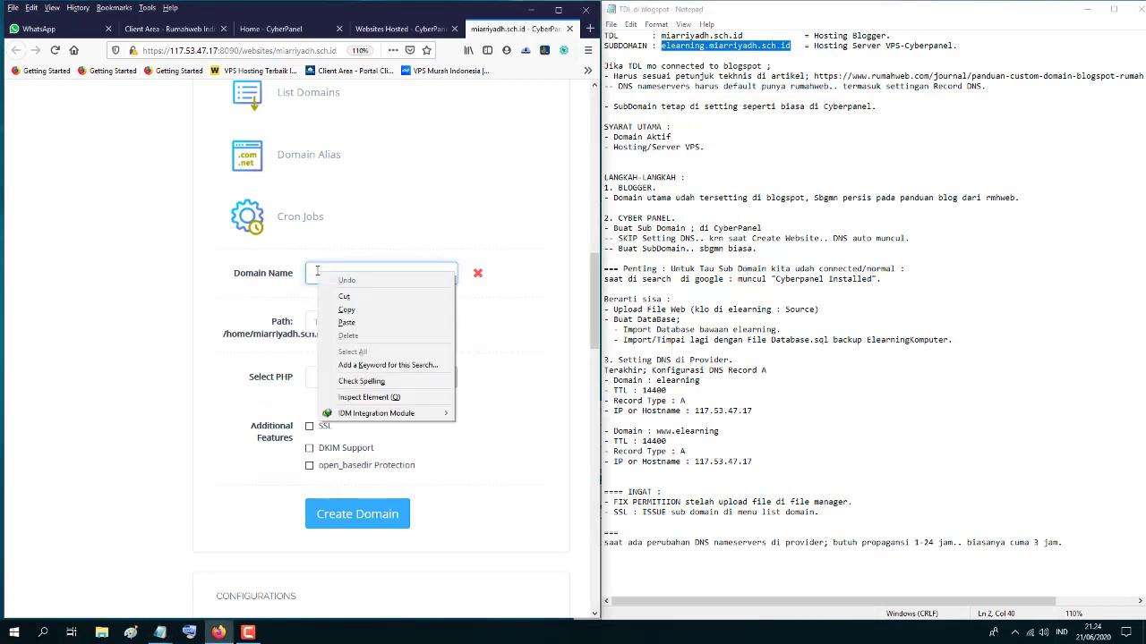
click(357, 323)
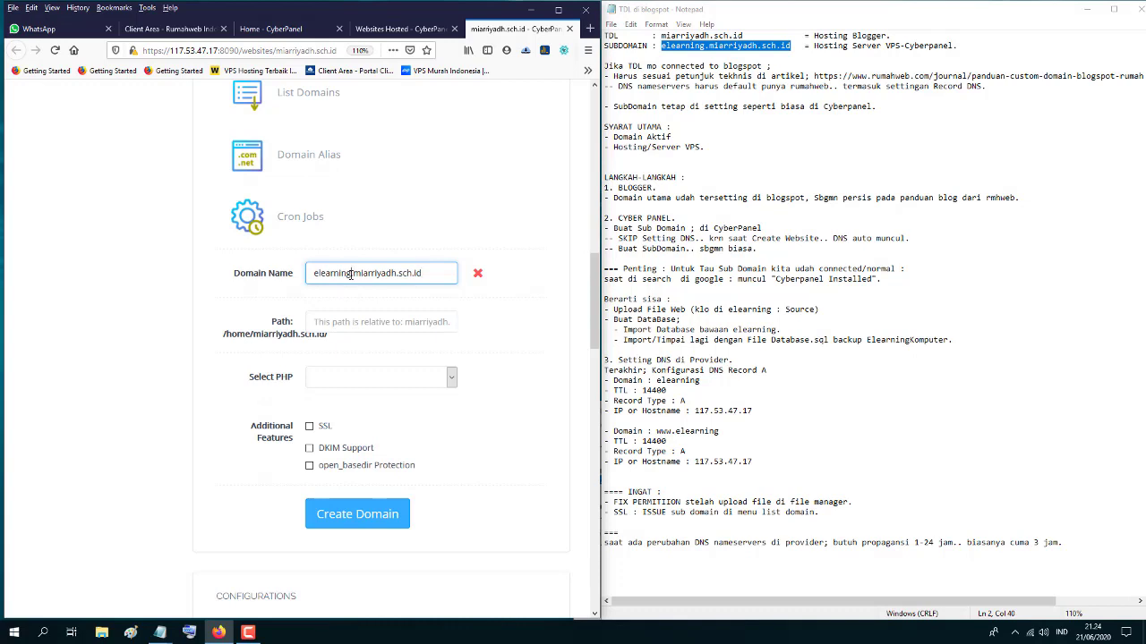
drag(350, 274, 310, 275)
drag(354, 277, 421, 275)
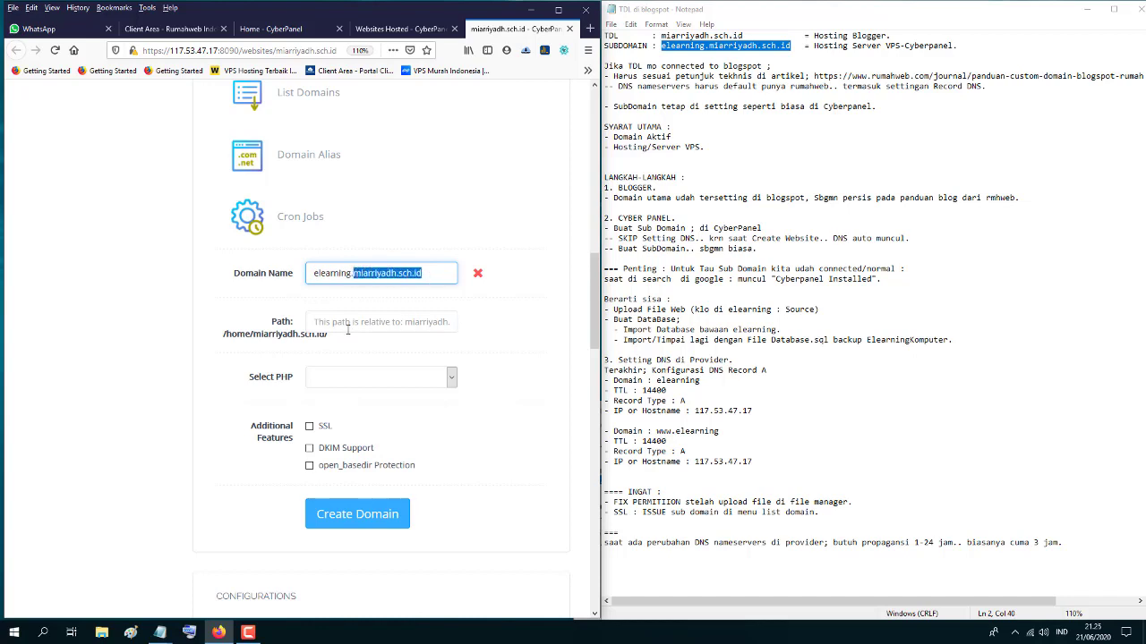
- Choose PHP 5.6, enable SSL, and create the subdomain
click(338, 385)
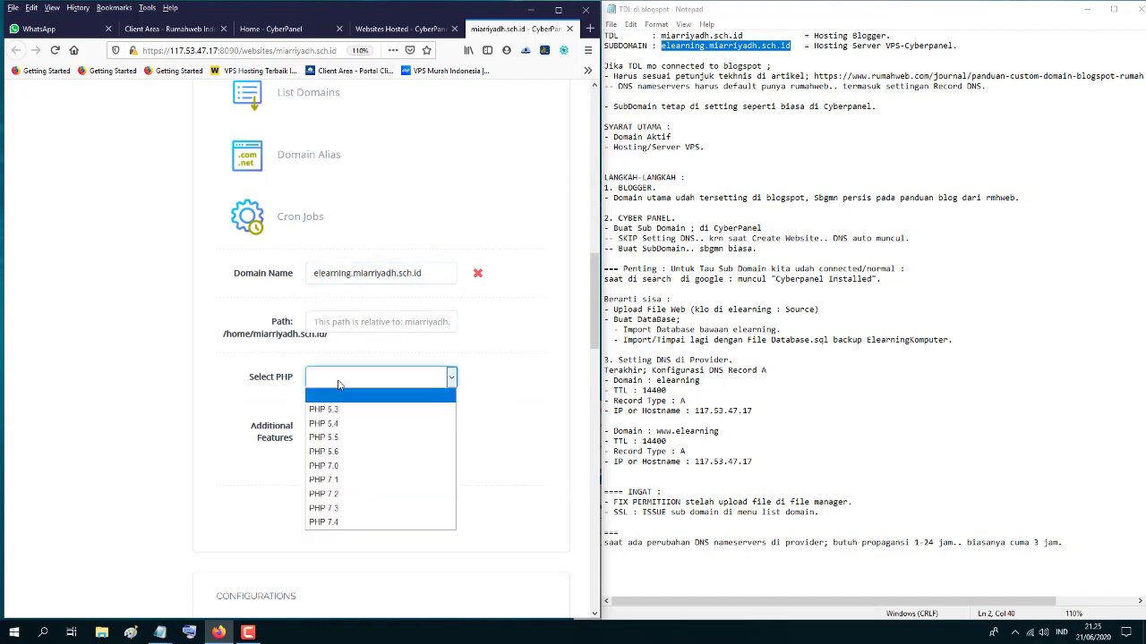
click(332, 452)
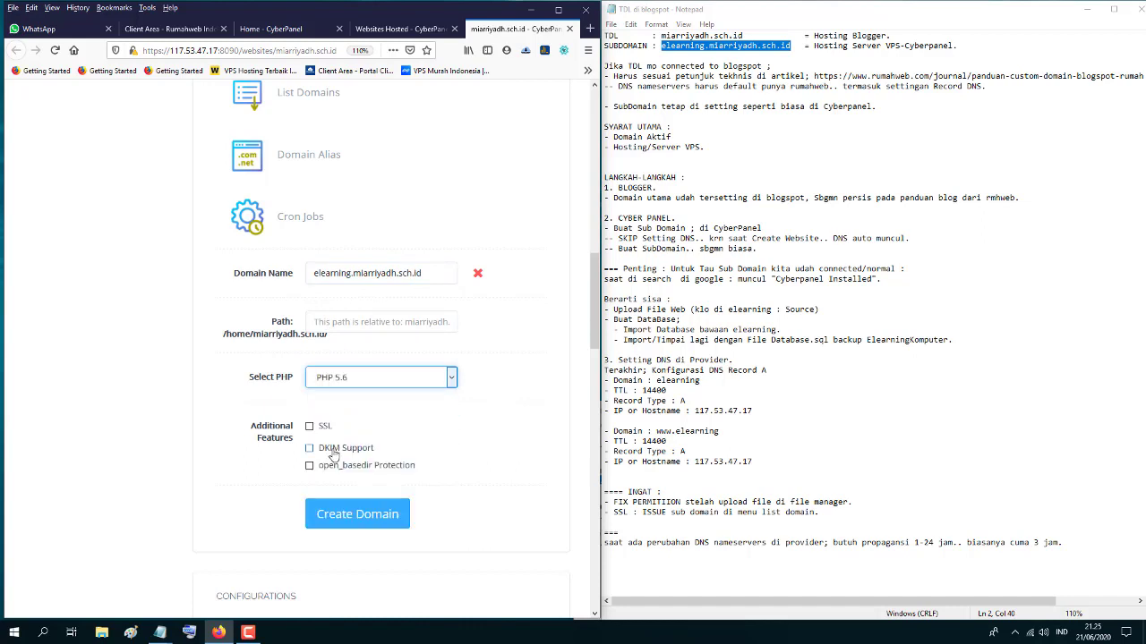
click(310, 429)
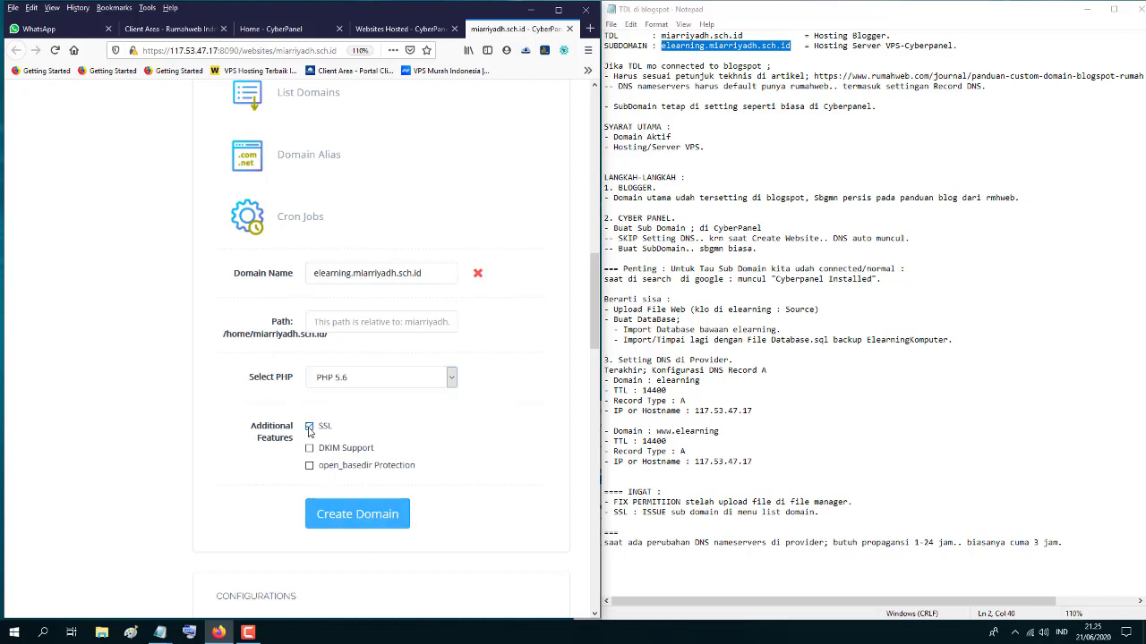
click(358, 521)
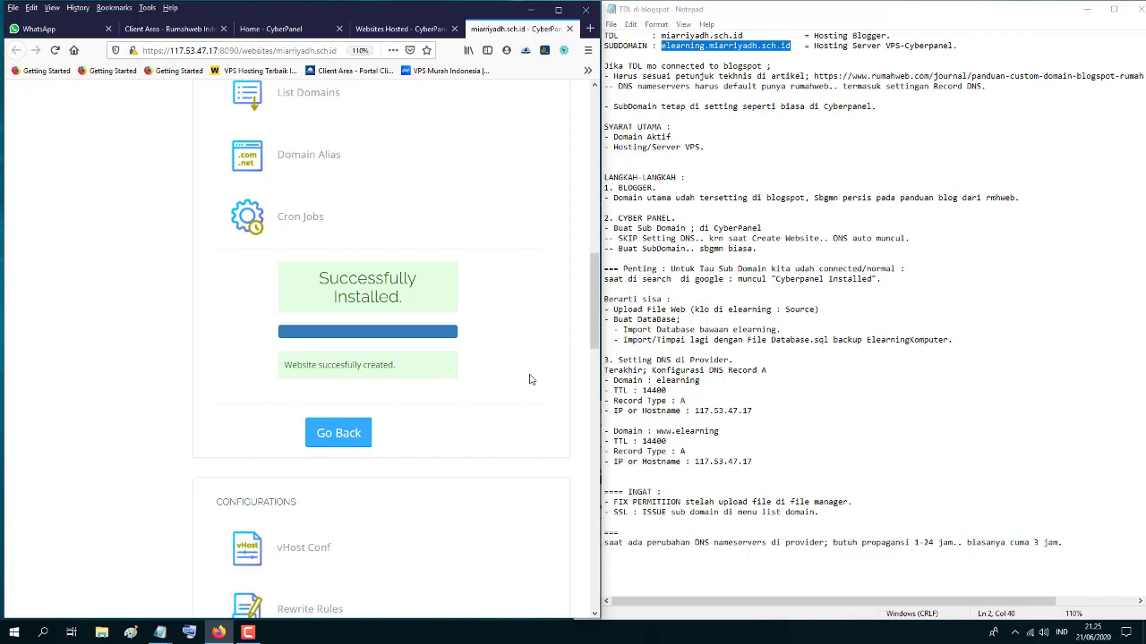
- List the site's domains, copy elearning.miarriyadh.sch.id, and open a blank browser tab
scroll(529, 379, up, 2)
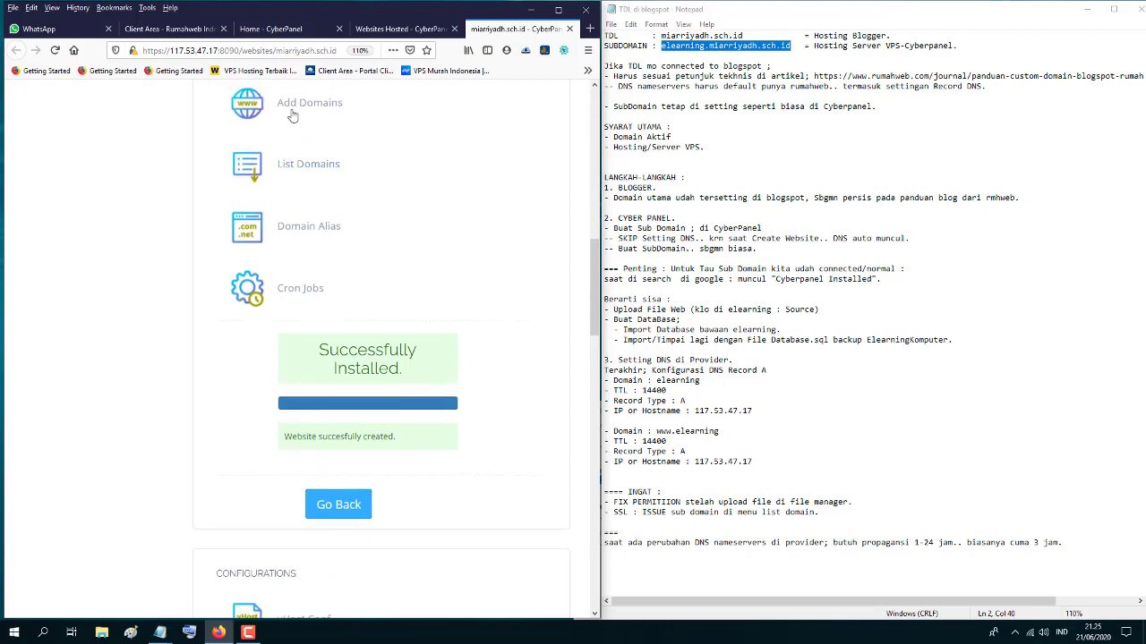
click(295, 167)
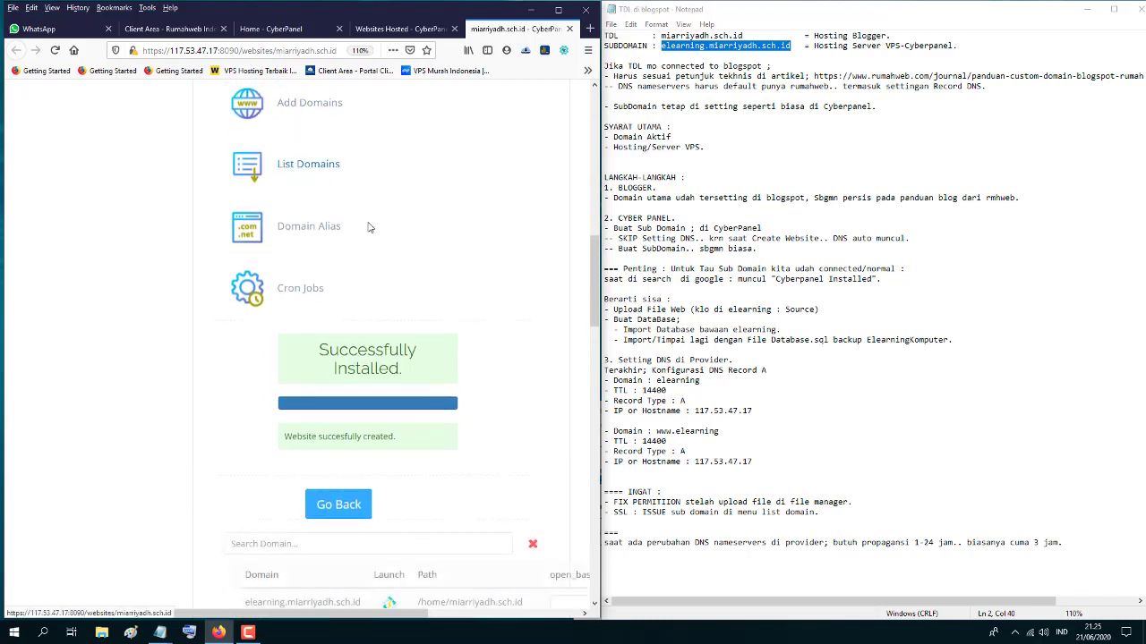
scroll(483, 461, down, 3)
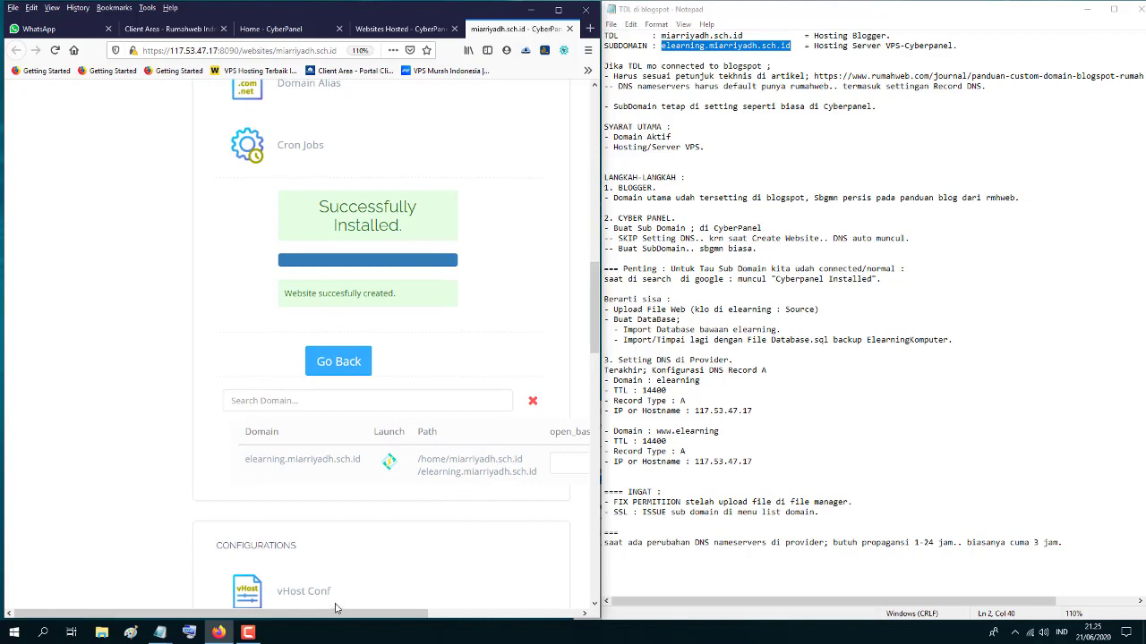
drag(335, 612, 489, 617)
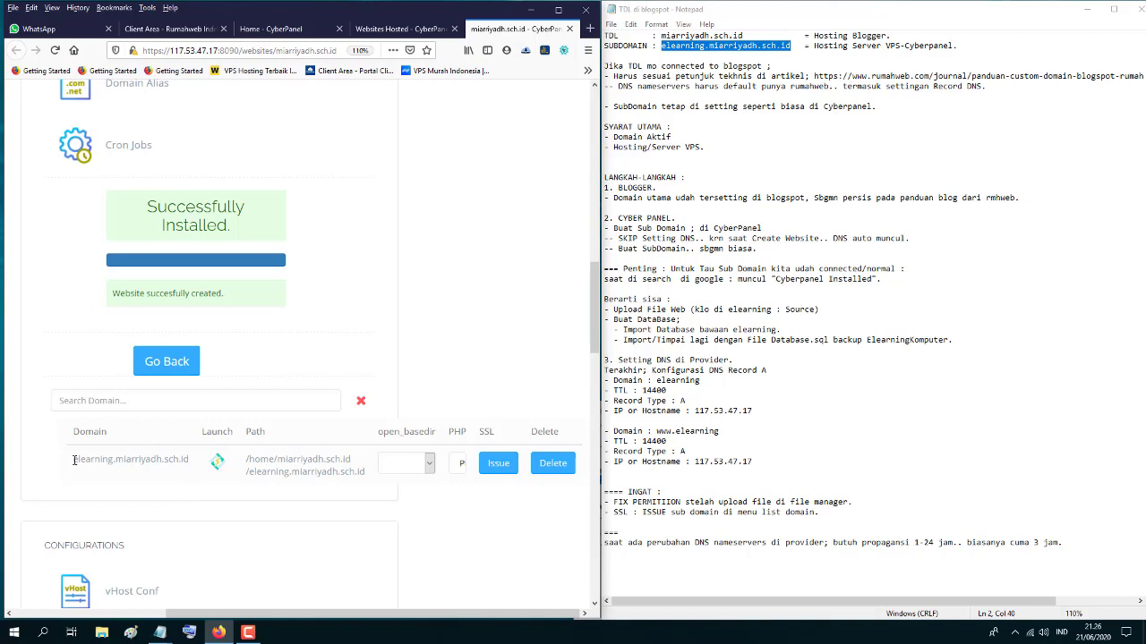
drag(74, 460, 185, 459)
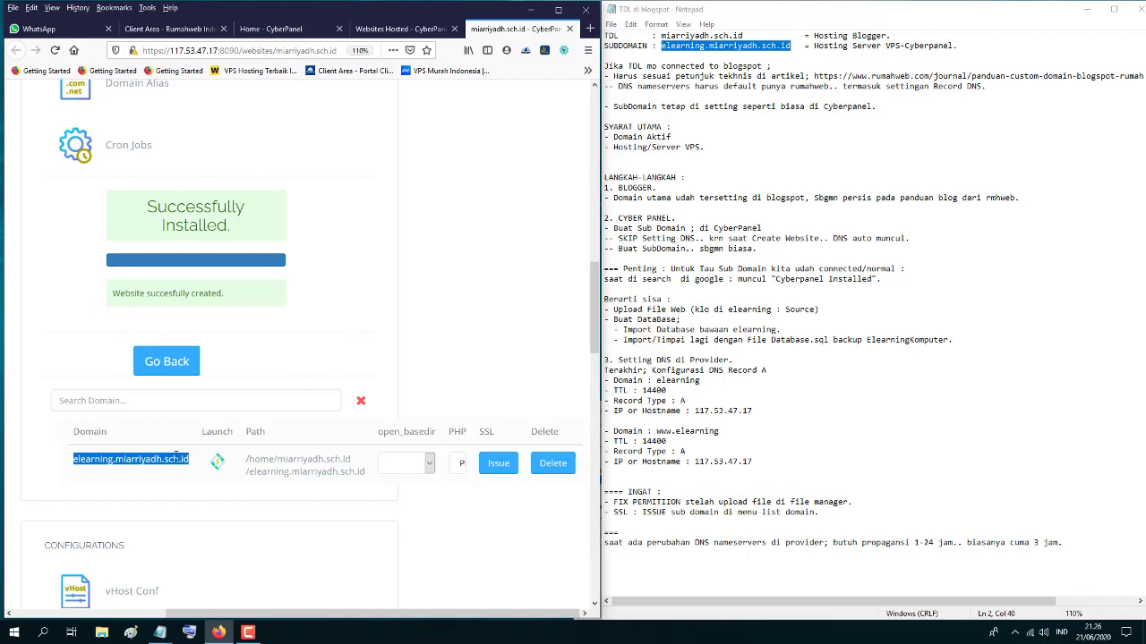
right_click(170, 459)
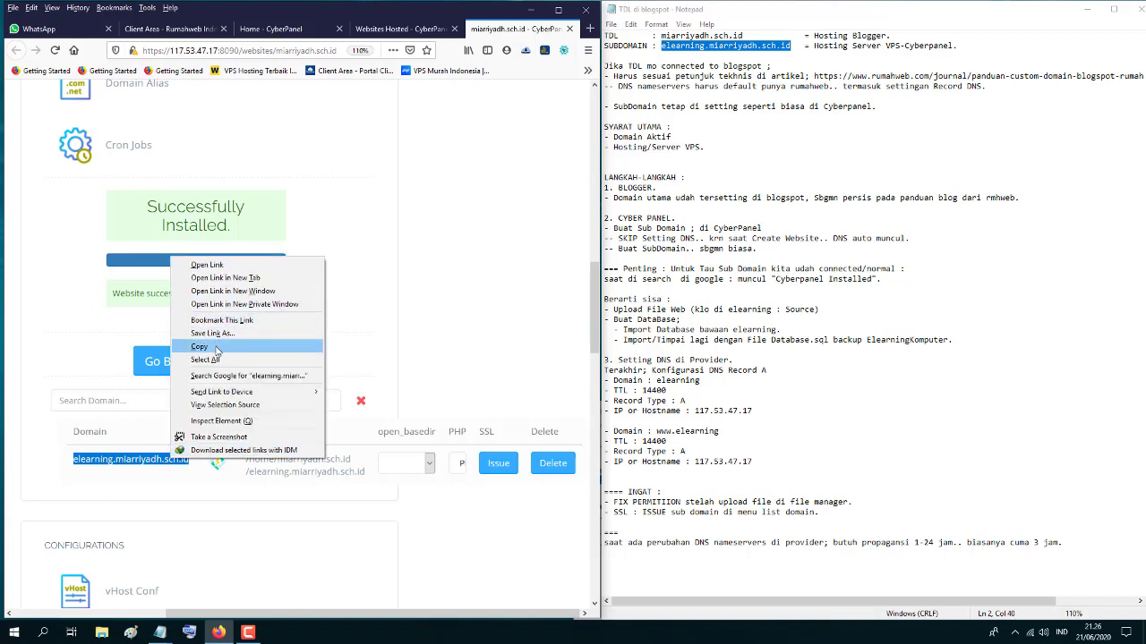
click(305, 346)
click(589, 28)
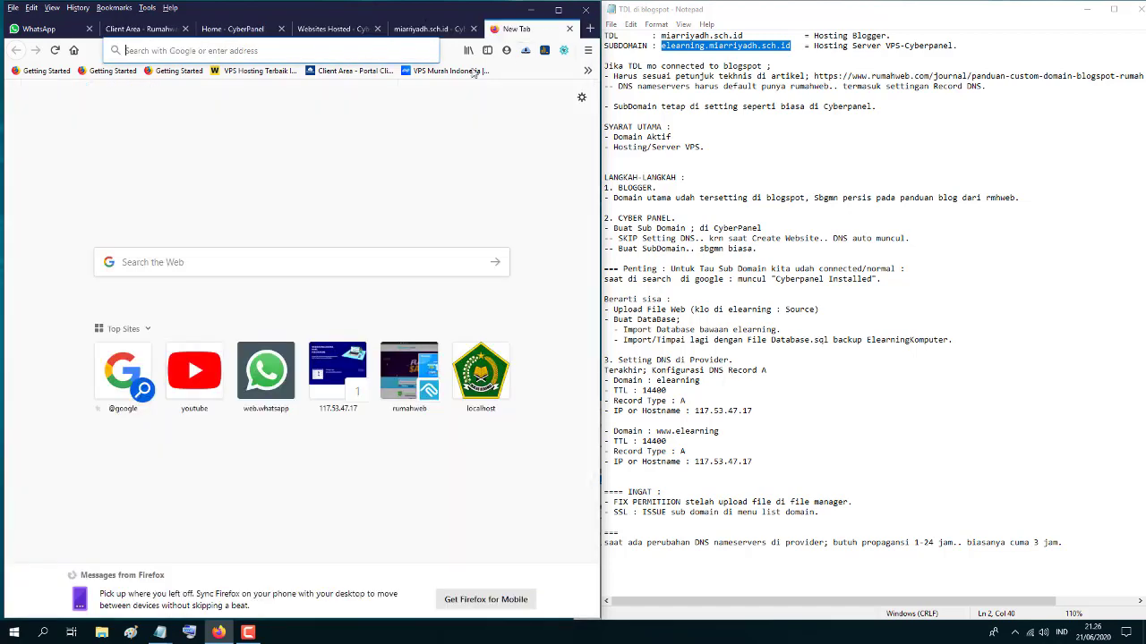
- Load elearning.miarriyadh.sch.id, confirm the CyberPanel Installed page appears, then close that tab
click(366, 49)
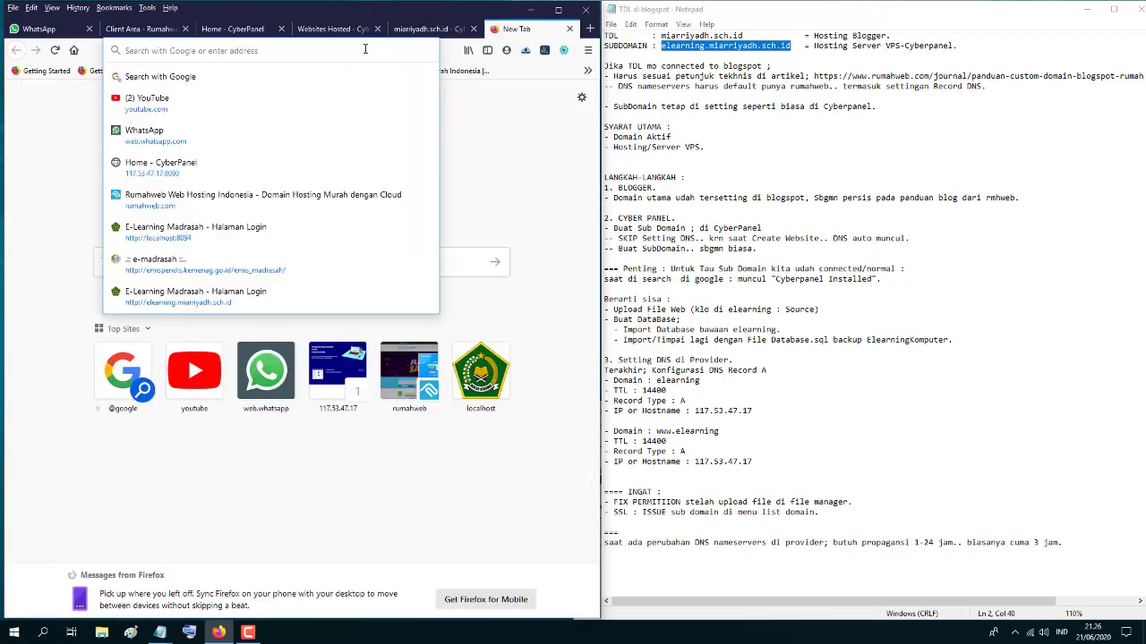
key(ctrl+v)
key(Return)
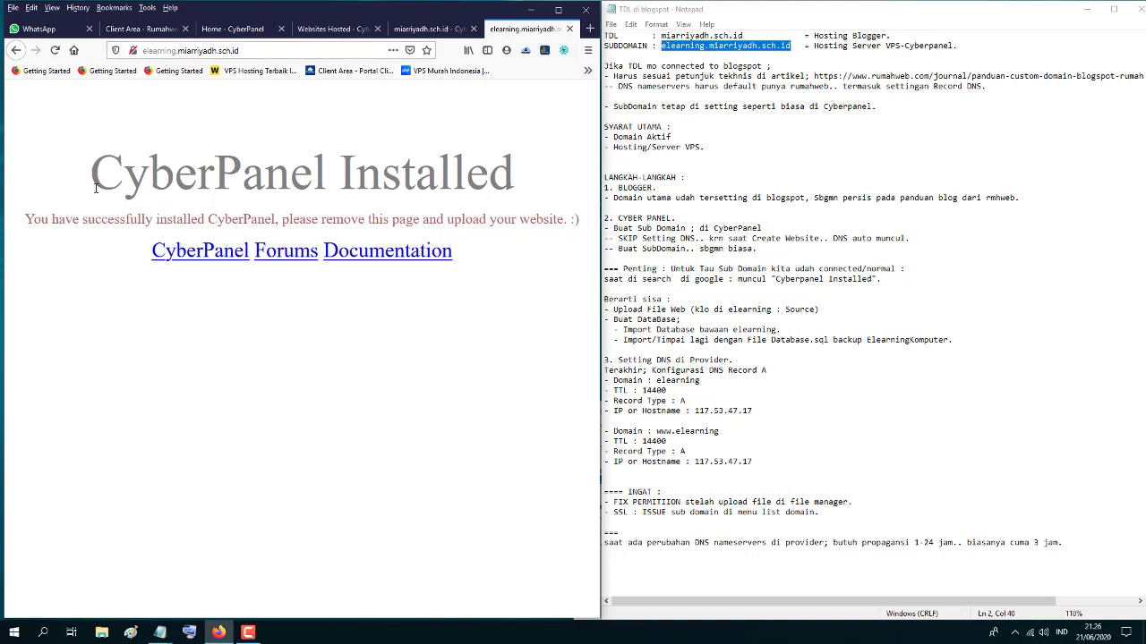
drag(92, 180, 514, 178)
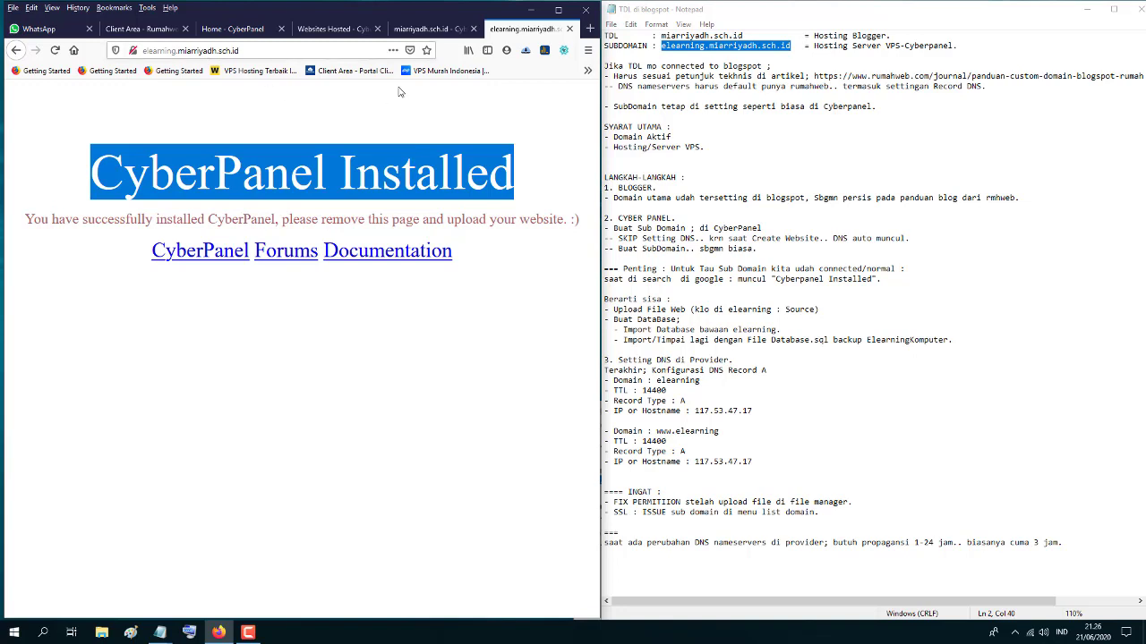
click(570, 29)
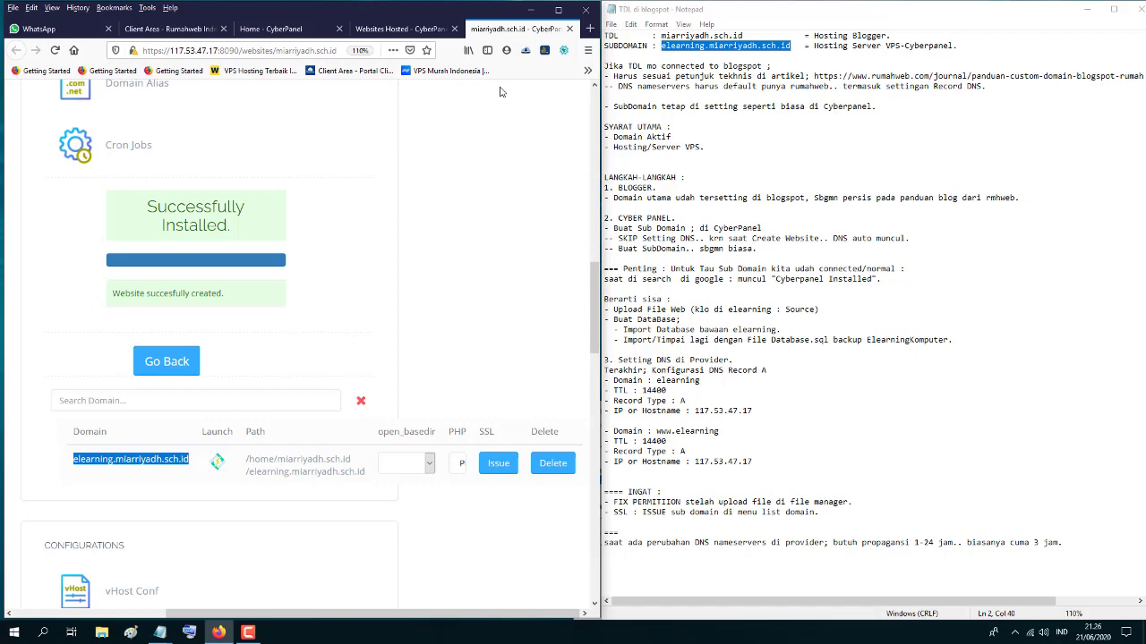
- Open File Manager in the elearning.miarriyadh.sch.id folder, confirming it holds only index.html
click(560, 11)
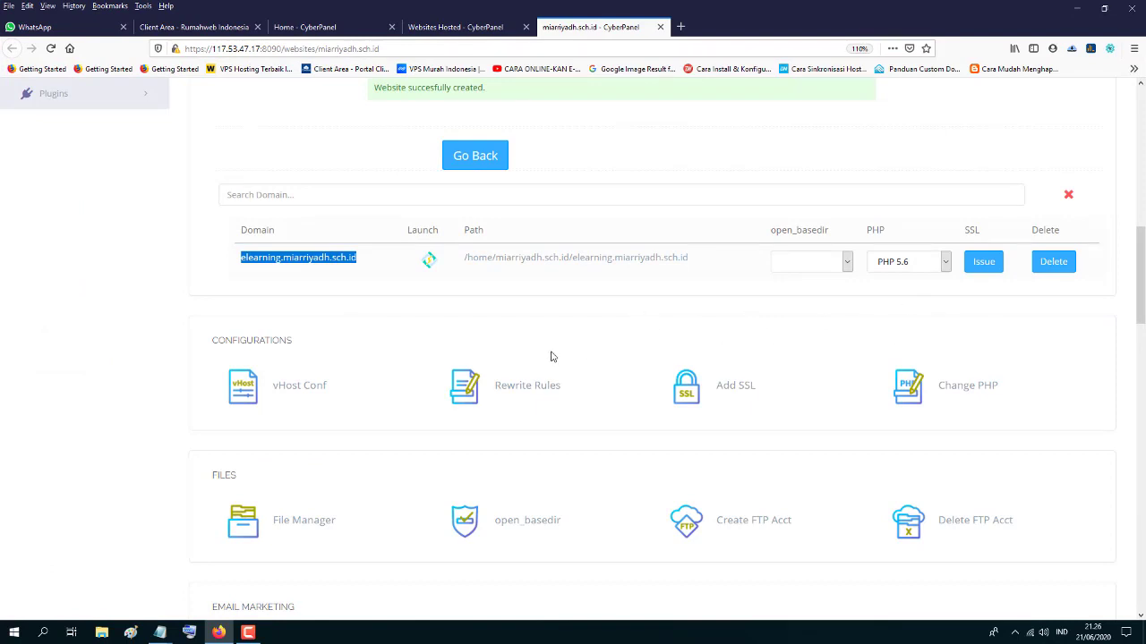
scroll(551, 356, down, 3)
scroll(569, 349, up, 2)
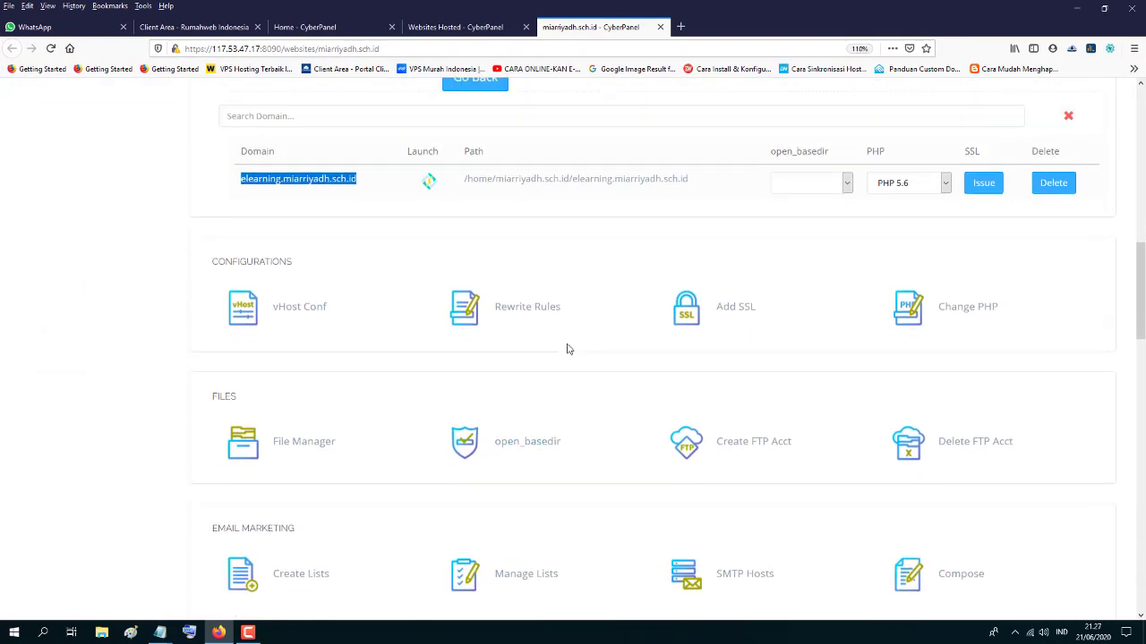
scroll(448, 348, down, 4)
click(307, 309)
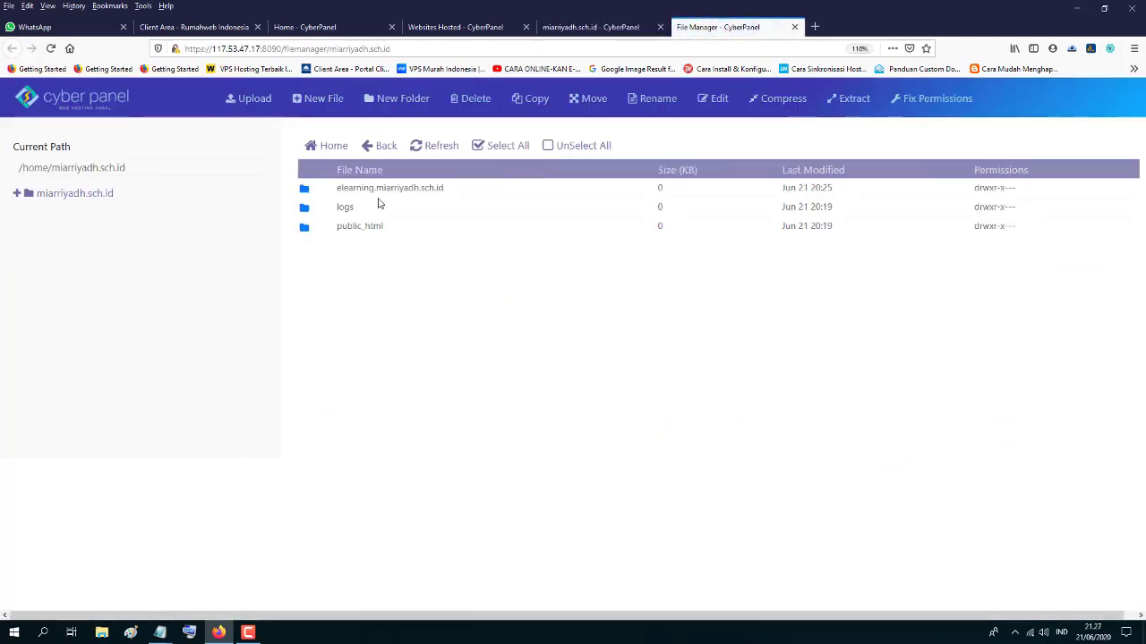
double_click(360, 188)
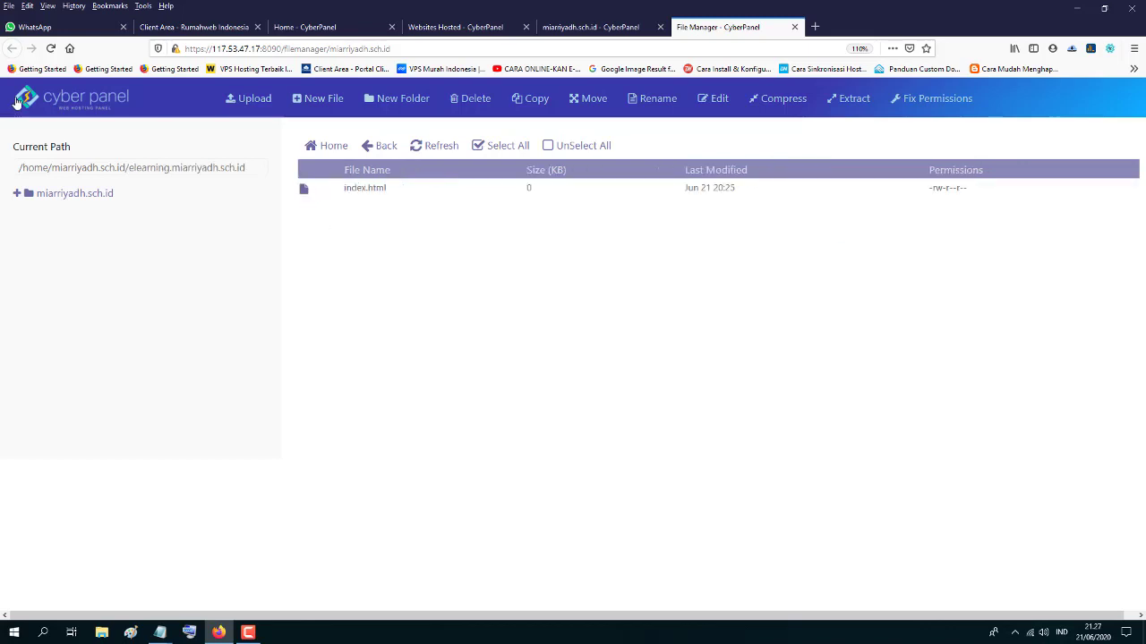
right_click(369, 191)
click(419, 433)
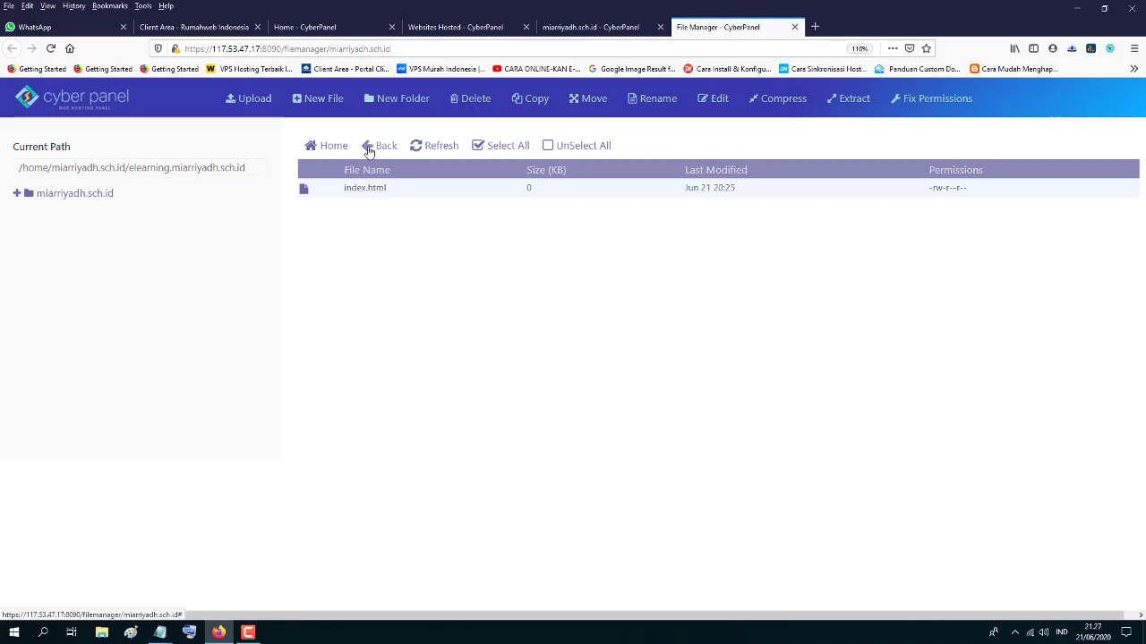
click(1101, 11)
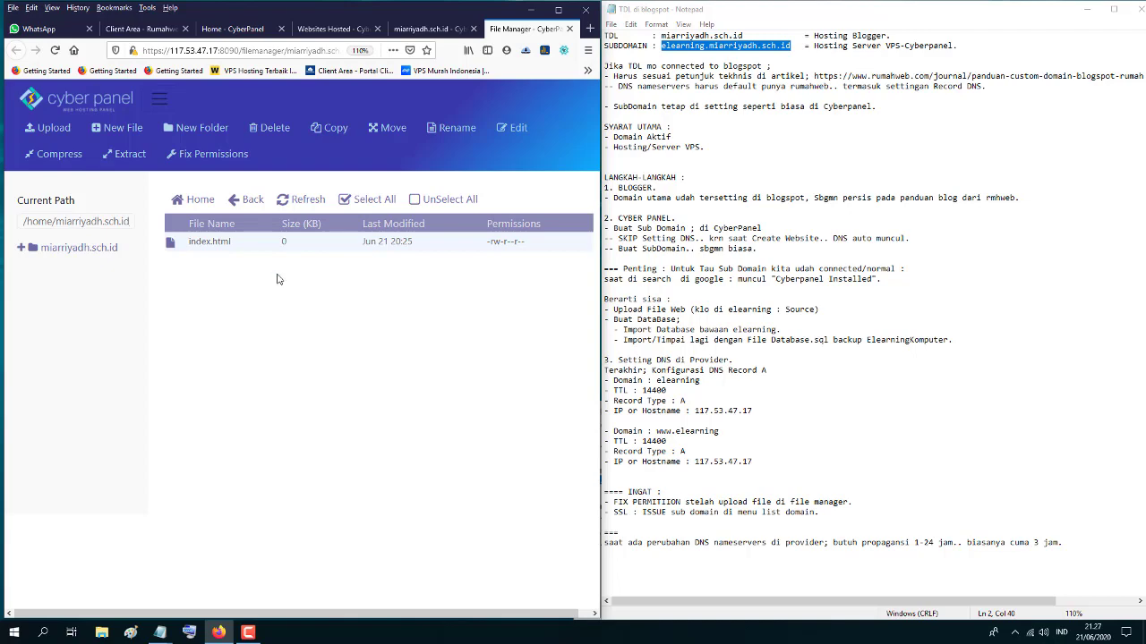
- Open the file upload picker and browse into the elearning_1_4_1_non_installer folder
click(43, 131)
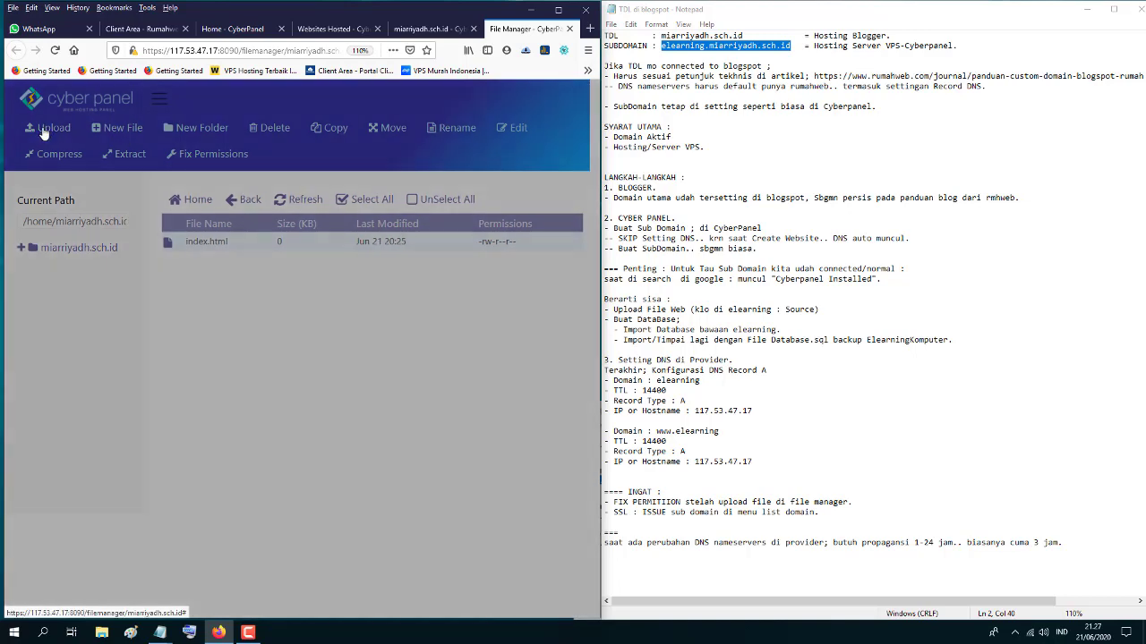
click(175, 310)
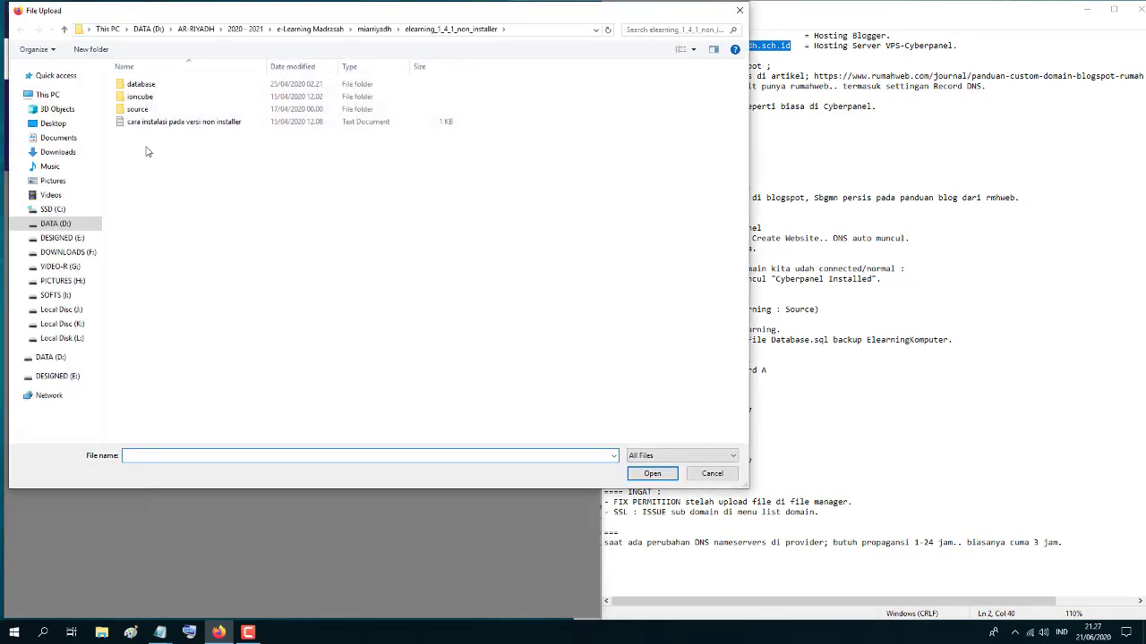
click(373, 30)
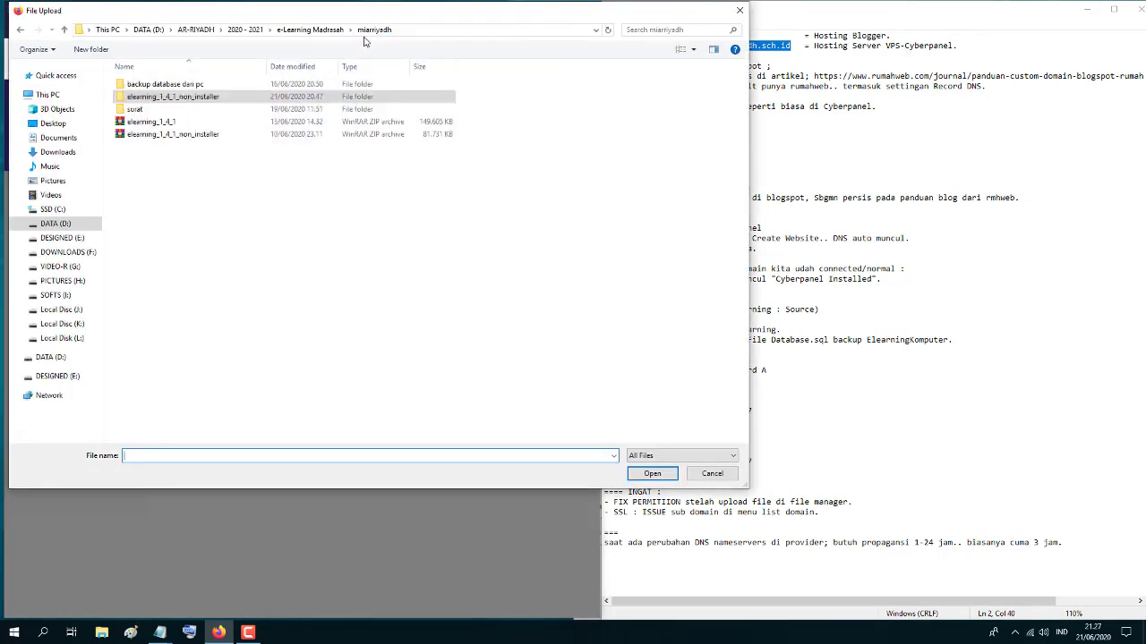
click(154, 135)
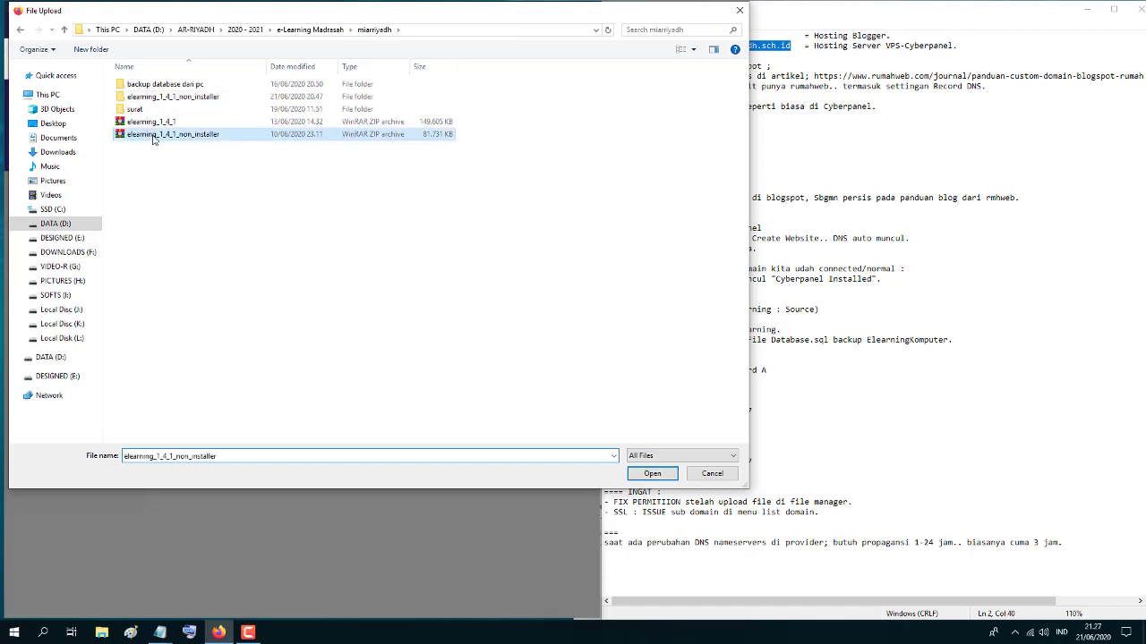
right_click(152, 136)
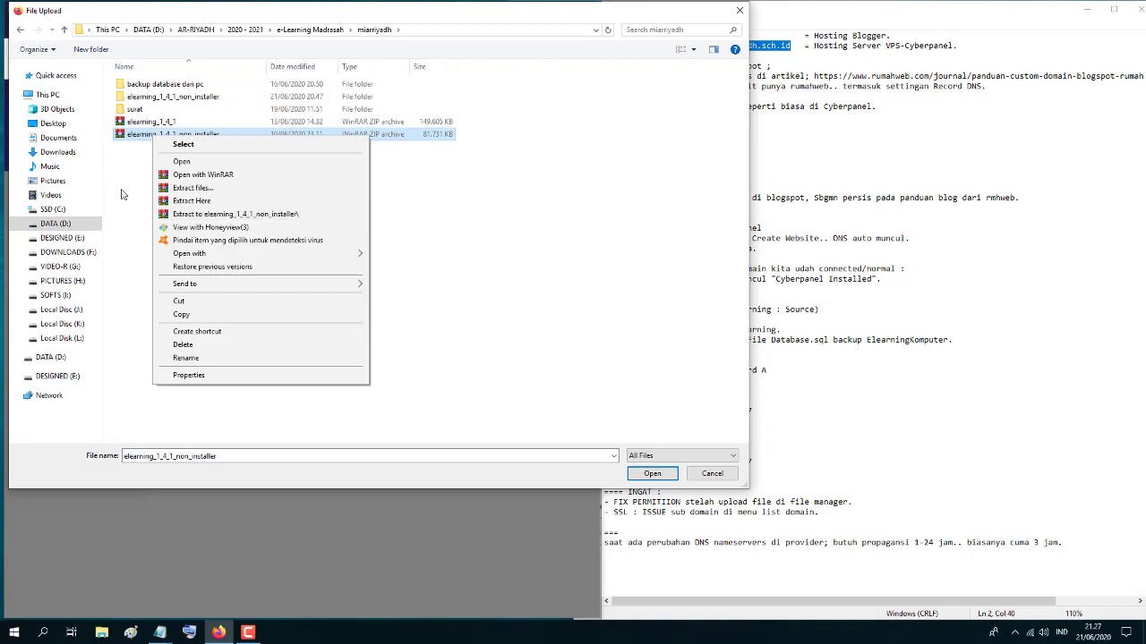
click(121, 189)
double_click(158, 98)
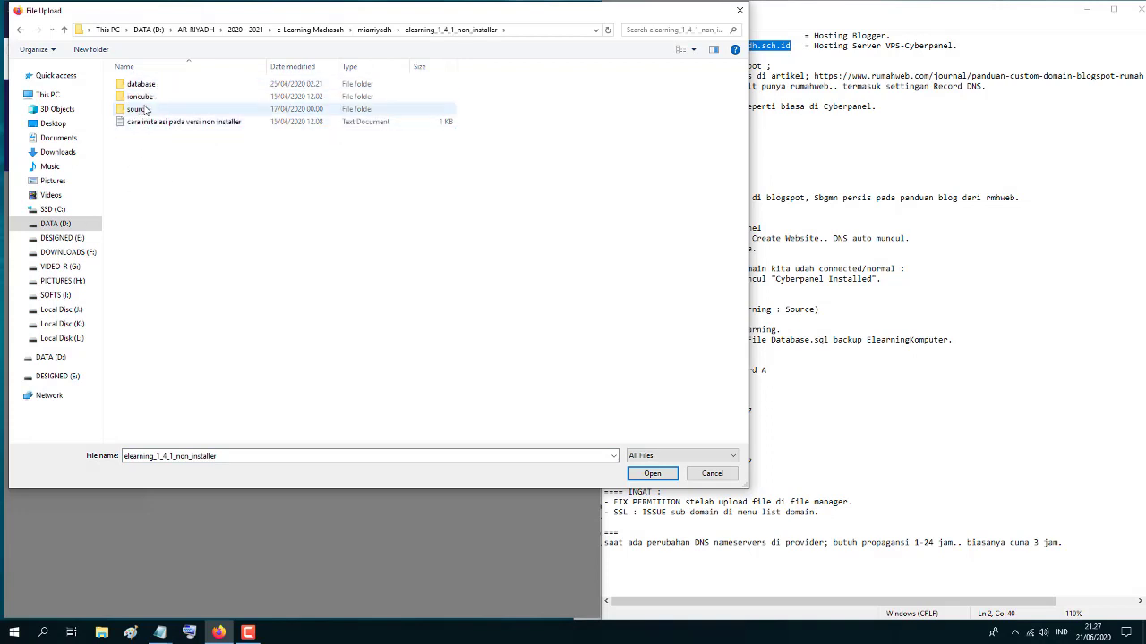
- Start WinRAR's Add to archive on the source folder
double_click(138, 109)
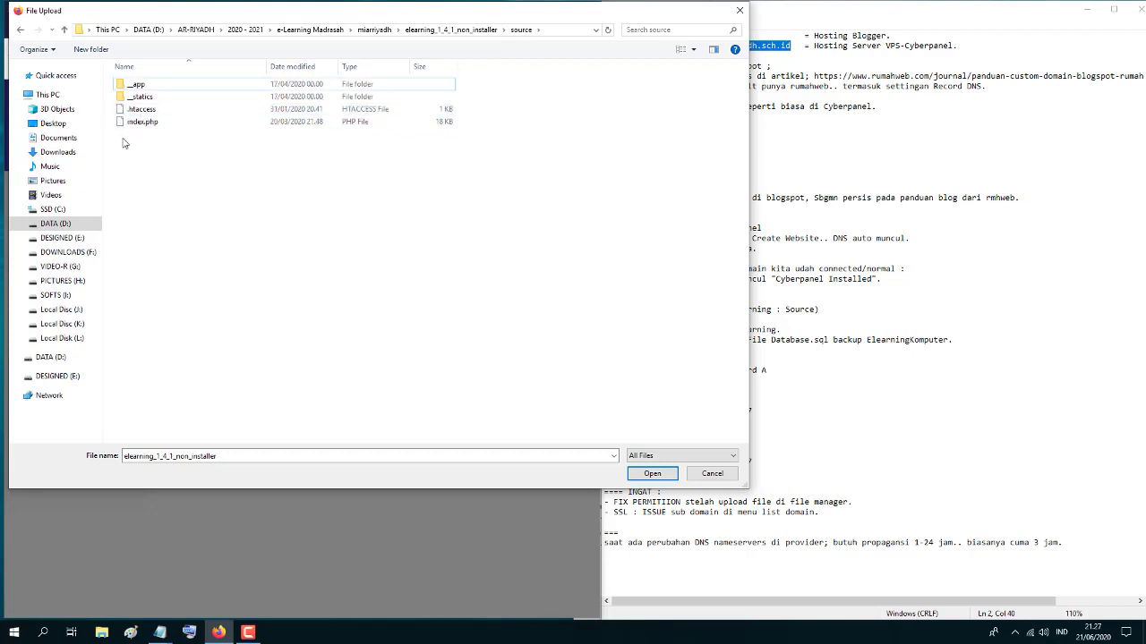
click(451, 30)
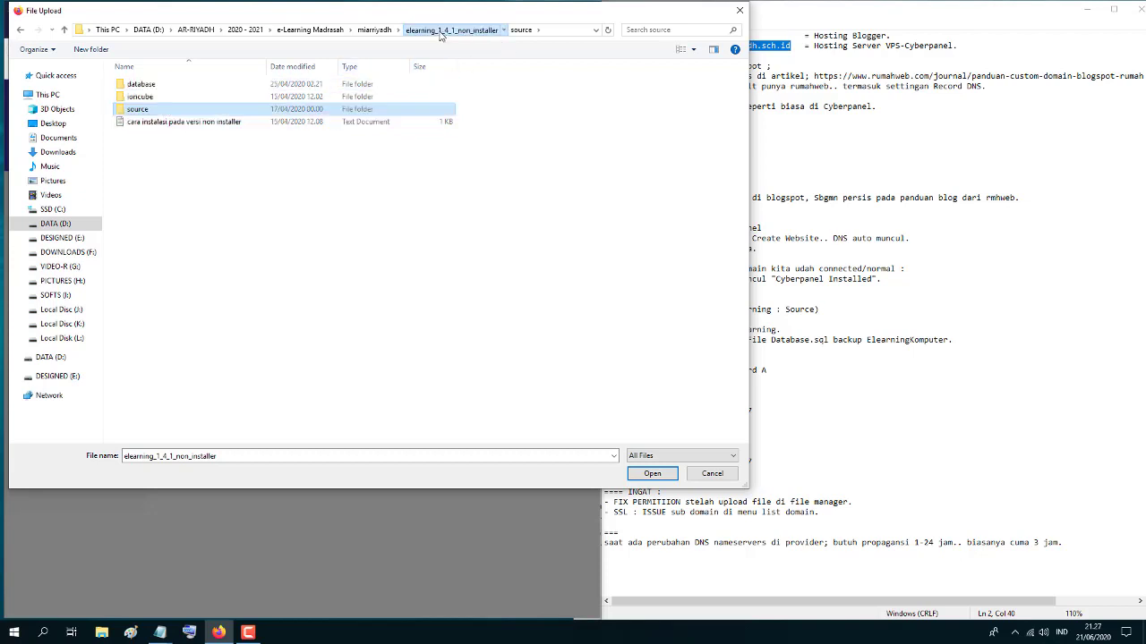
right_click(137, 111)
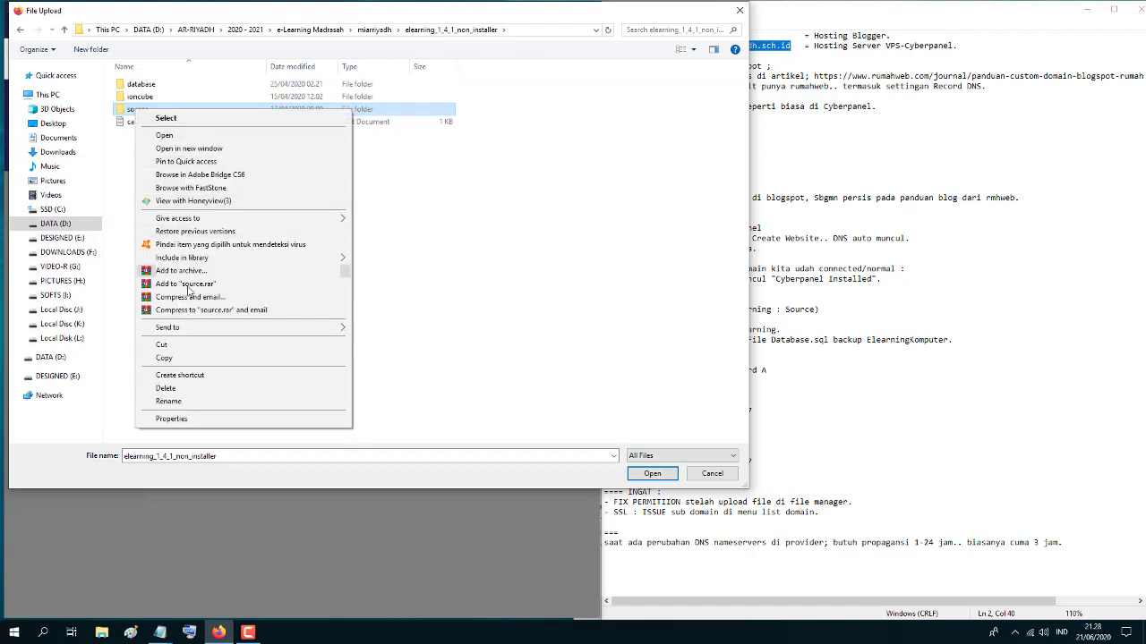
click(181, 271)
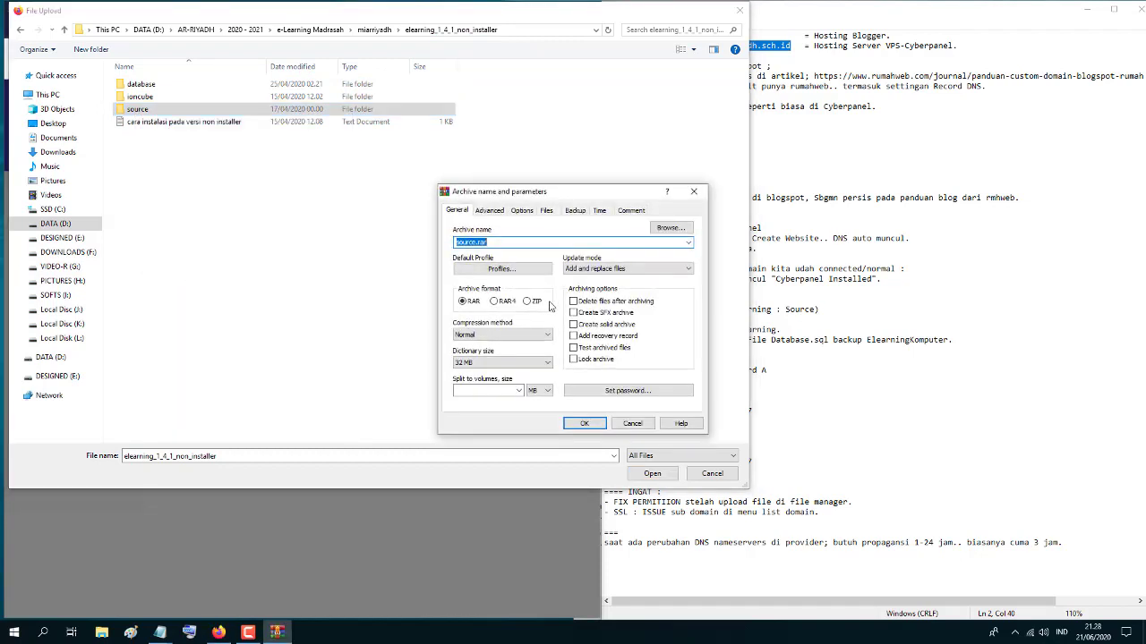
- Switch the archive format to ZIP and create source.zip
click(527, 305)
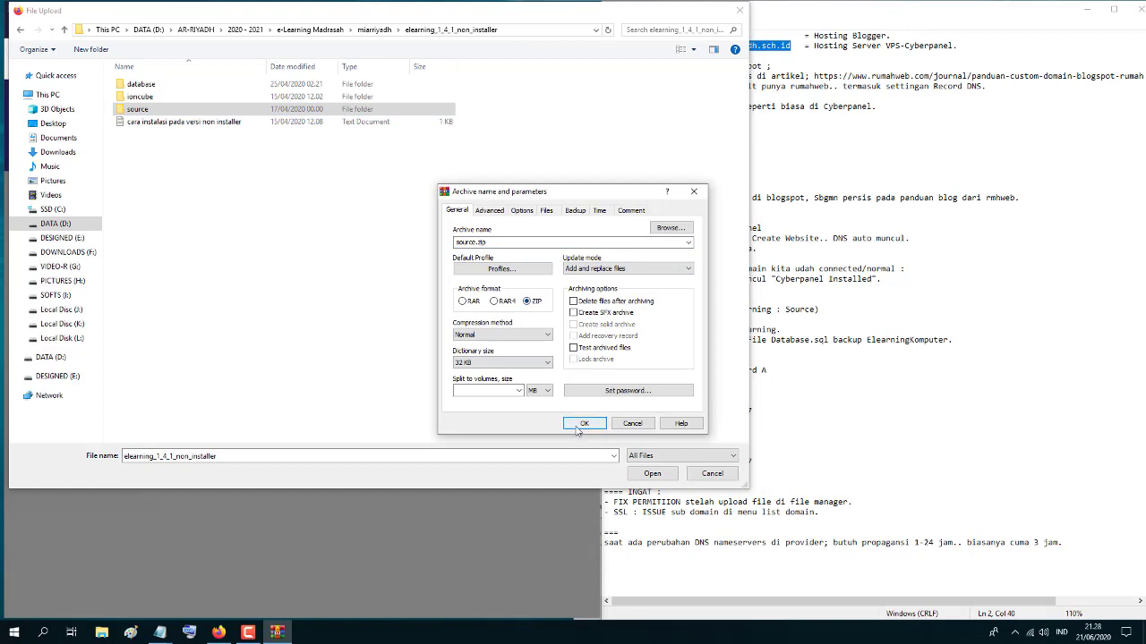
click(583, 423)
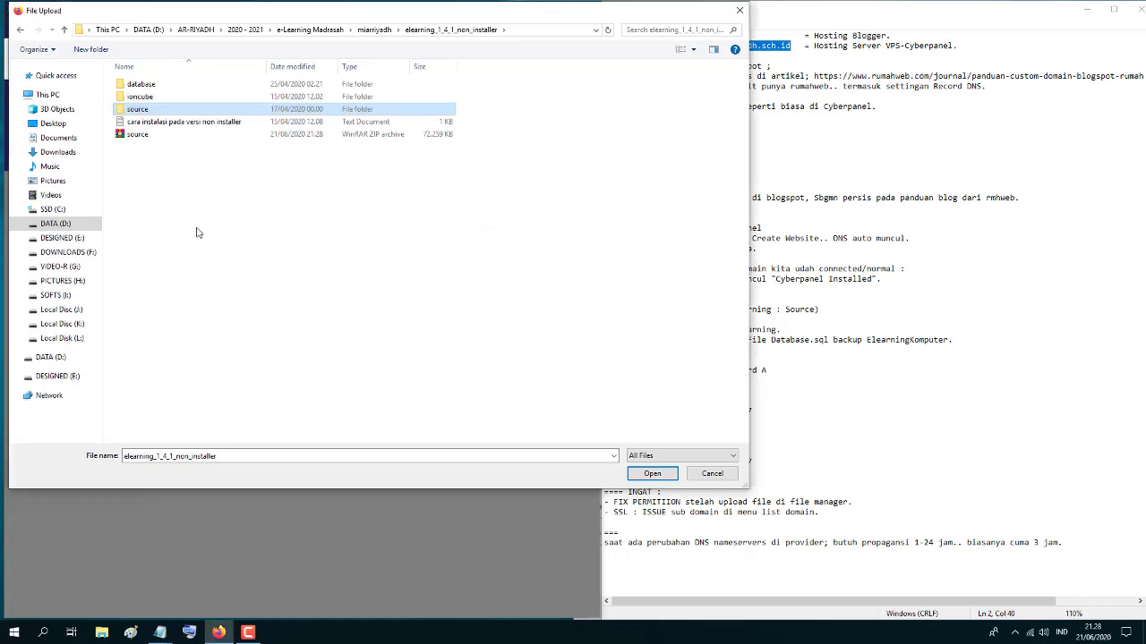
- Upload source.zip (72258 KB) into elearning.miarriyadh.sch.id, then clear the queue and close the upload window
click(173, 182)
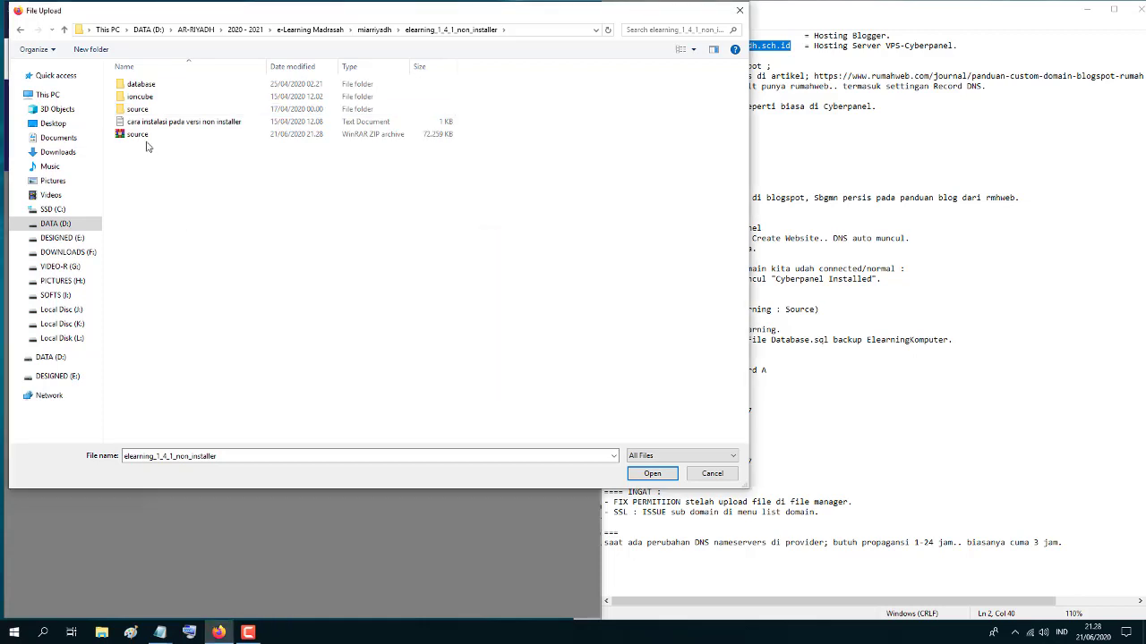
click(140, 139)
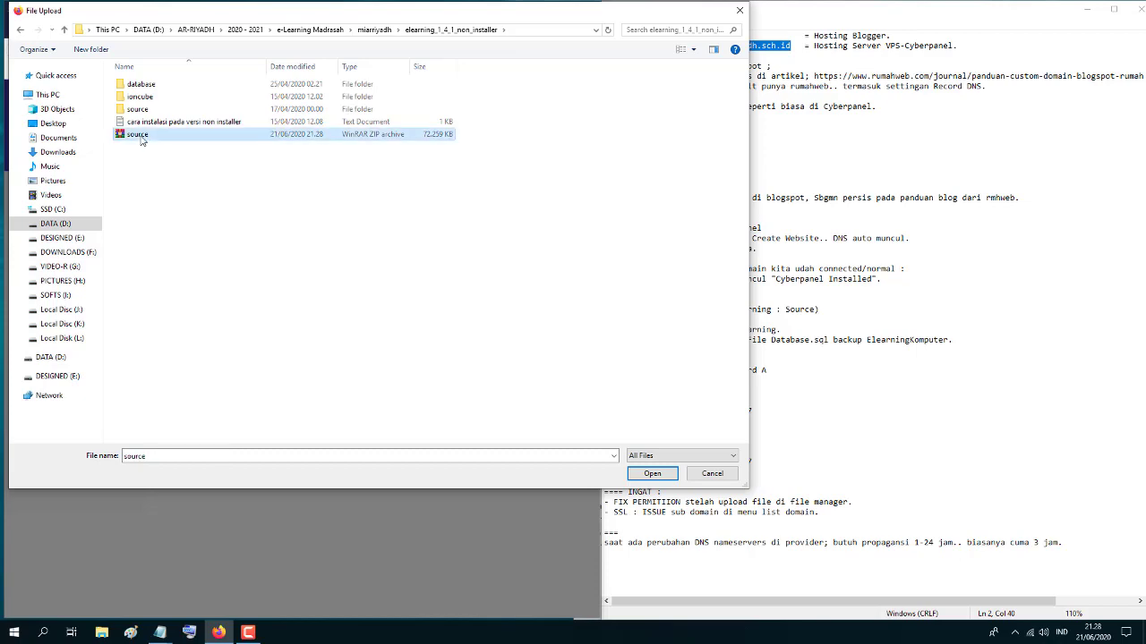
click(653, 473)
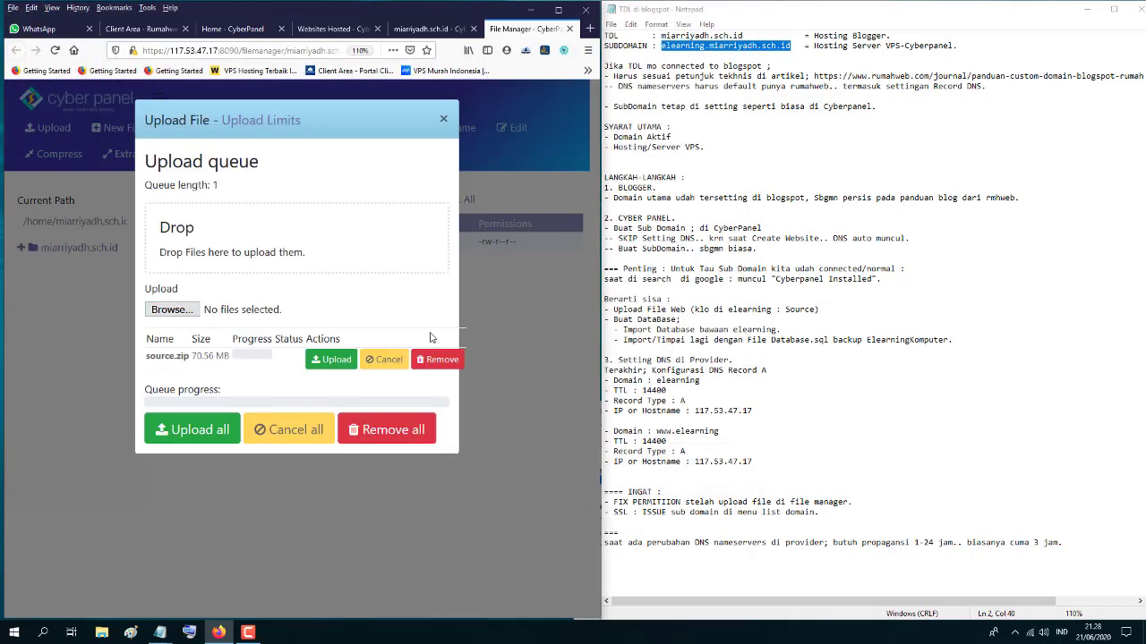
click(332, 361)
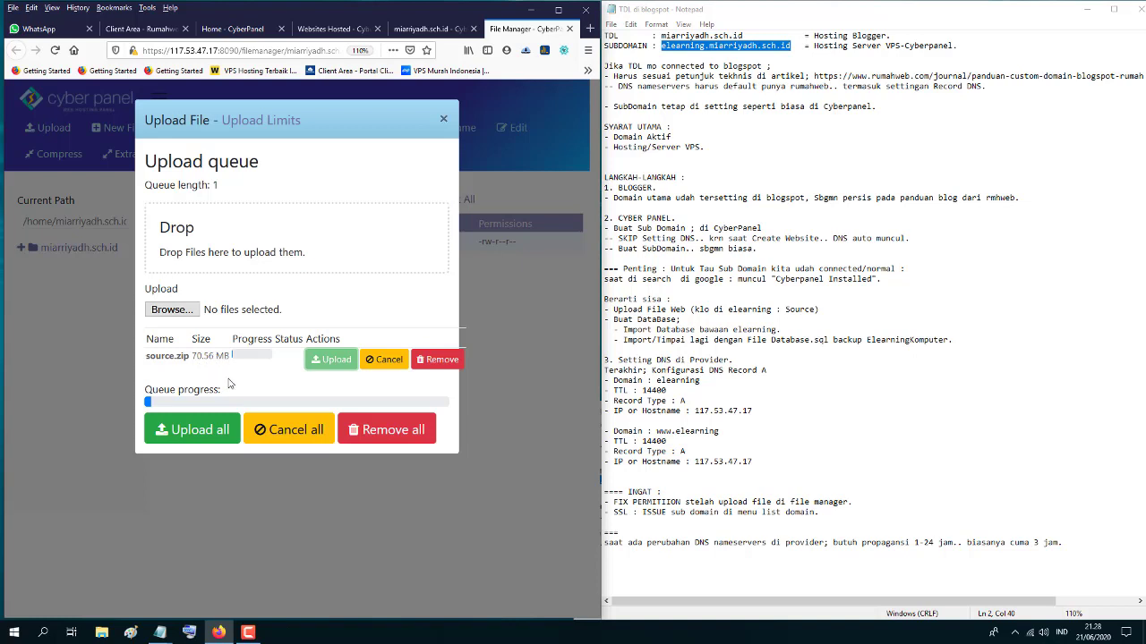
click(248, 633)
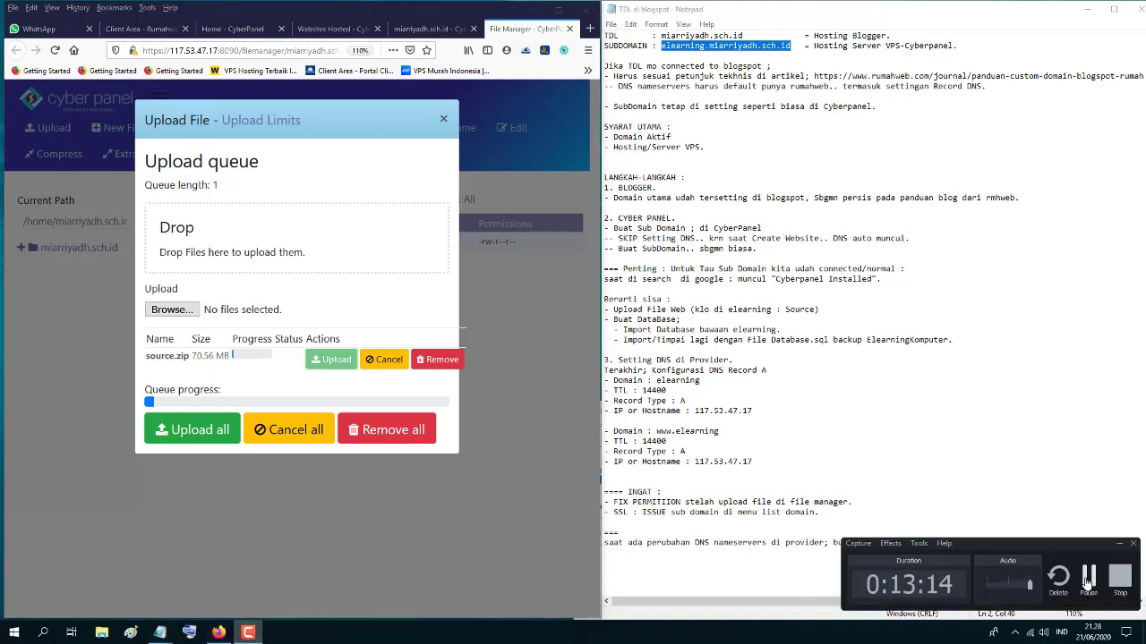
click(1087, 580)
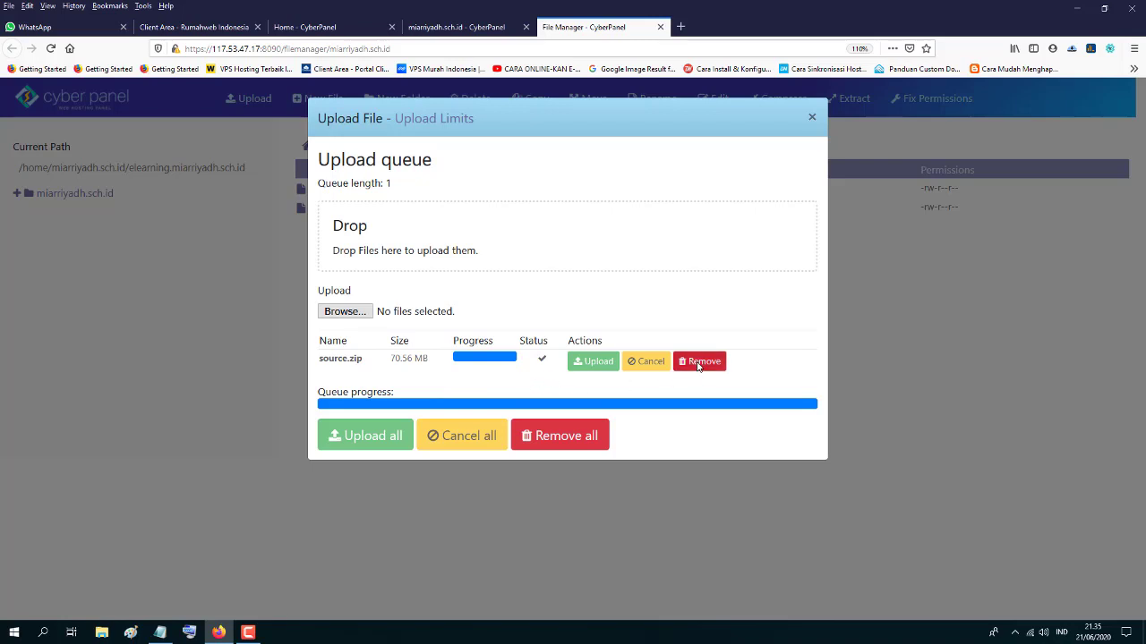
click(698, 361)
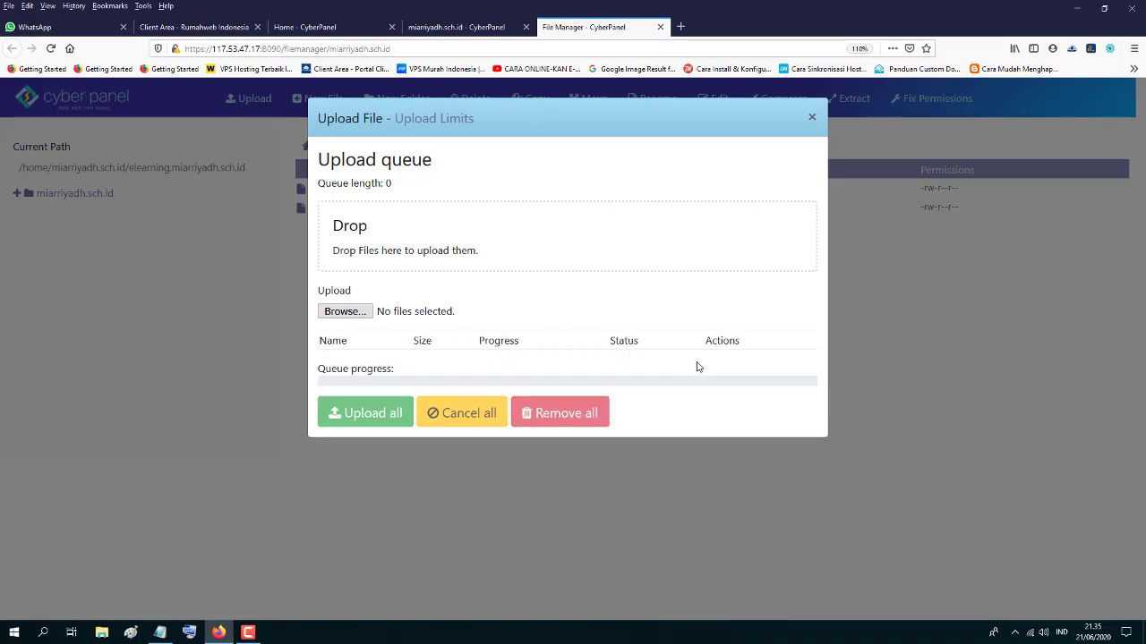
click(811, 118)
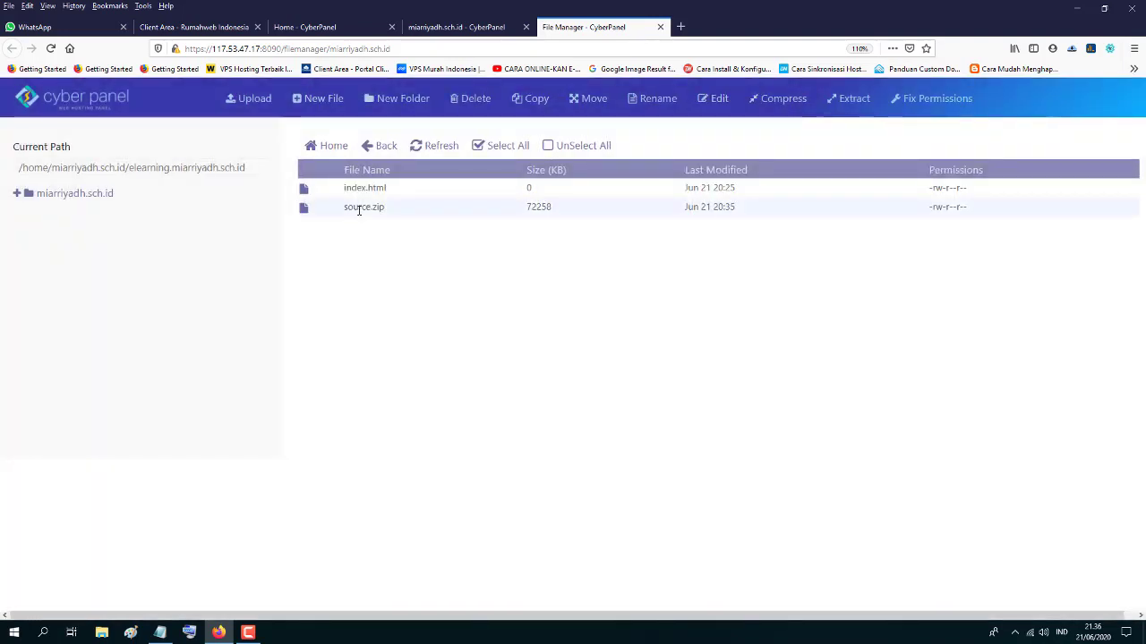
- Extract source.zip into the current folder and check the new source folder's contents
right_click(359, 209)
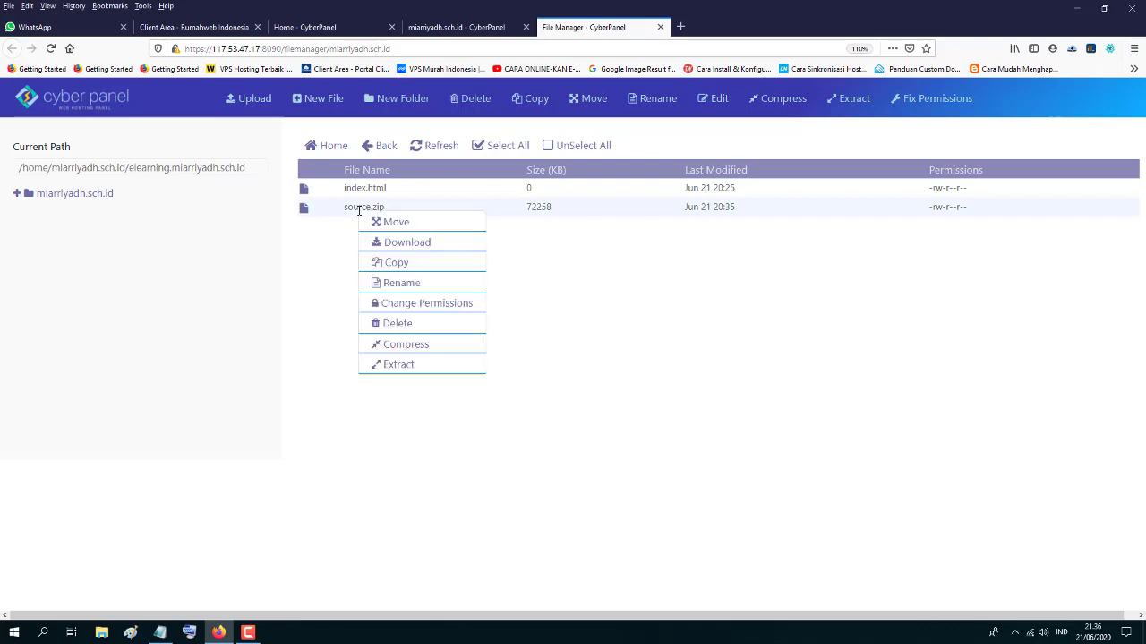
click(396, 366)
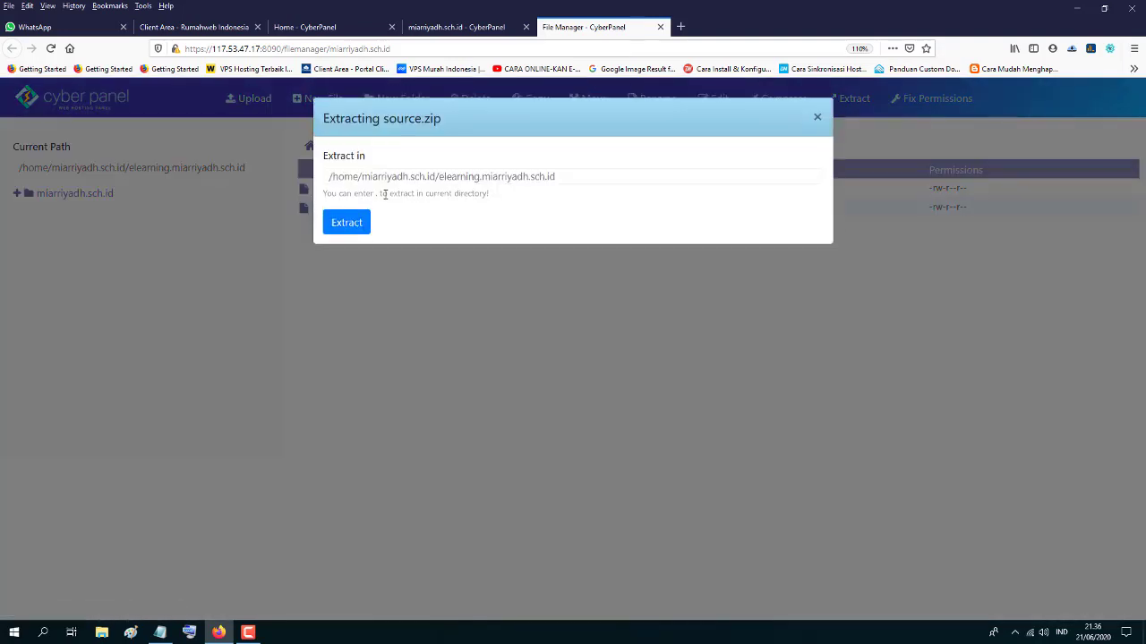
click(349, 226)
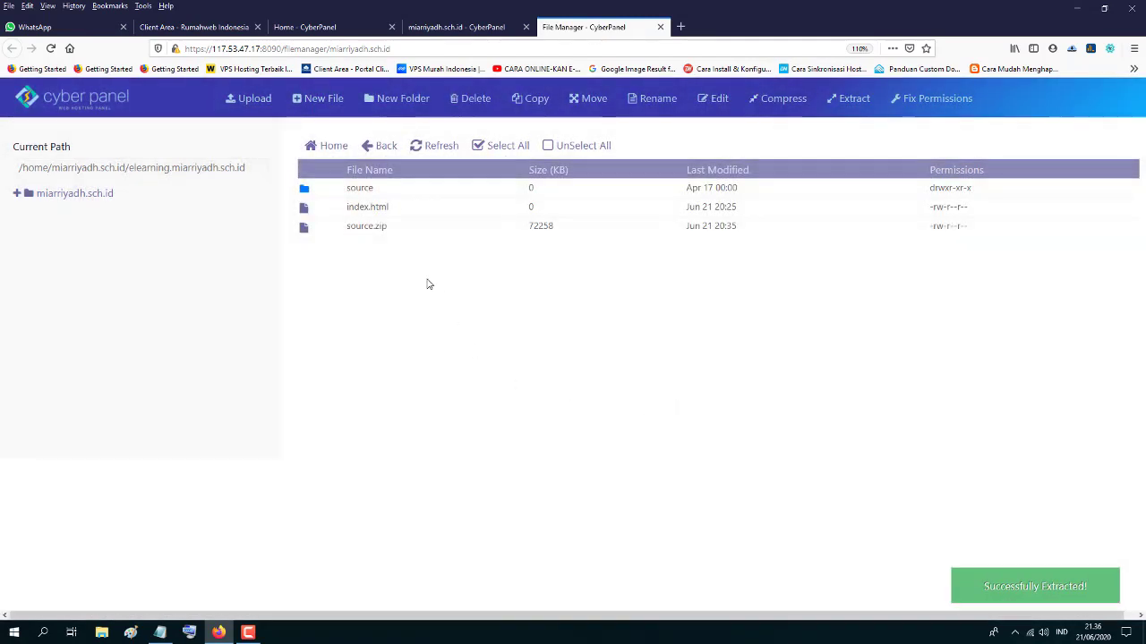
double_click(367, 188)
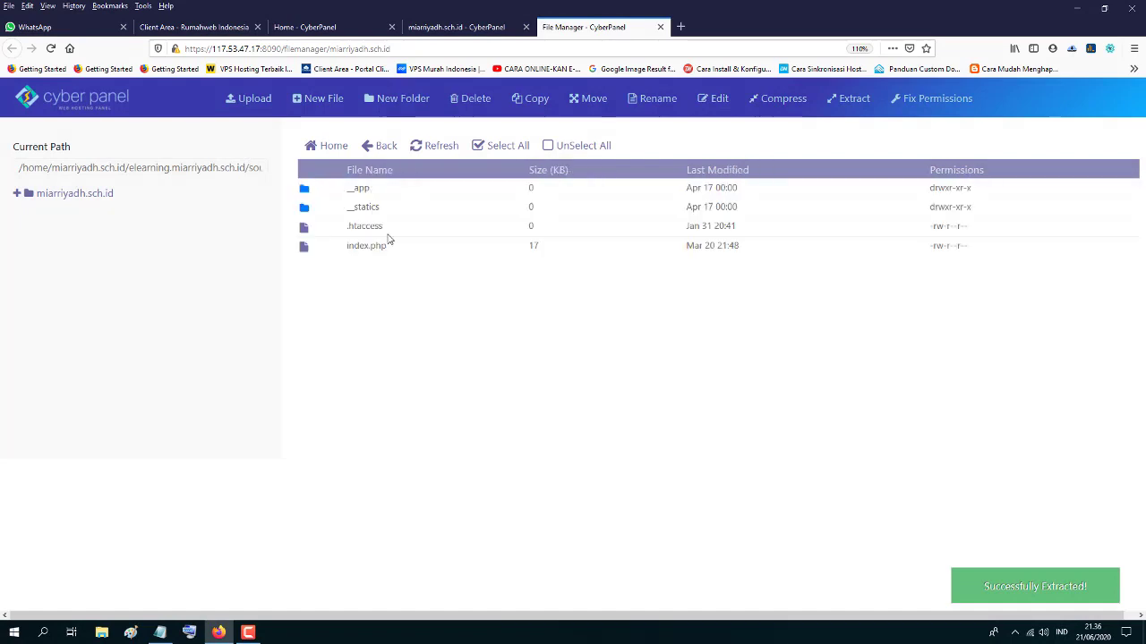
click(370, 149)
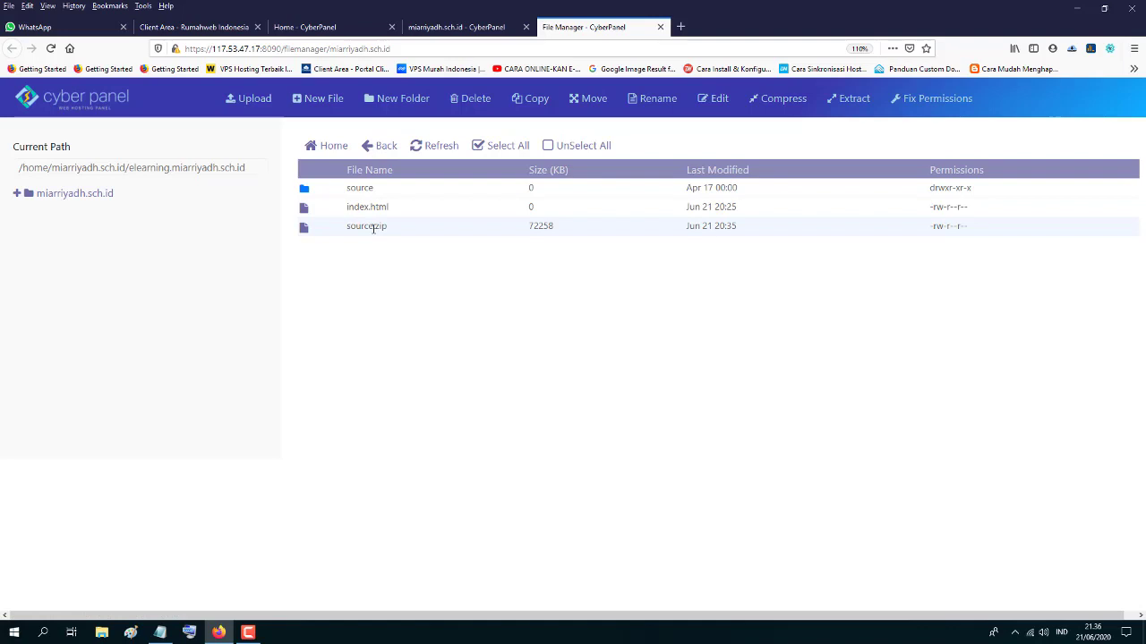
- Delete source.zip, then glance inside the source folder and return to elearning
right_click(374, 229)
click(414, 341)
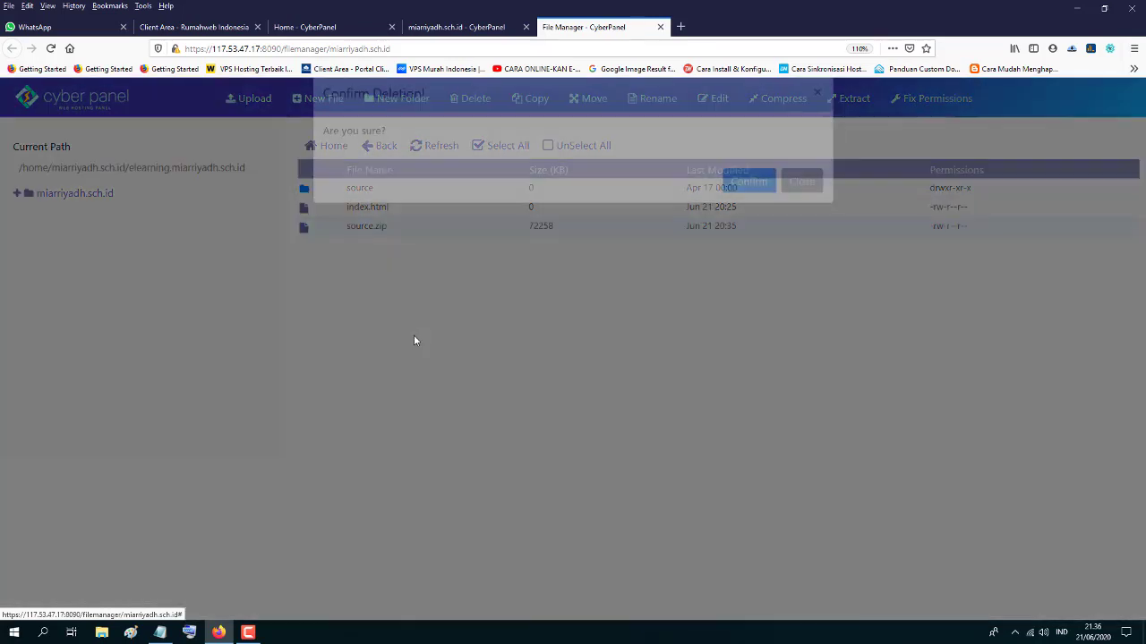
click(750, 206)
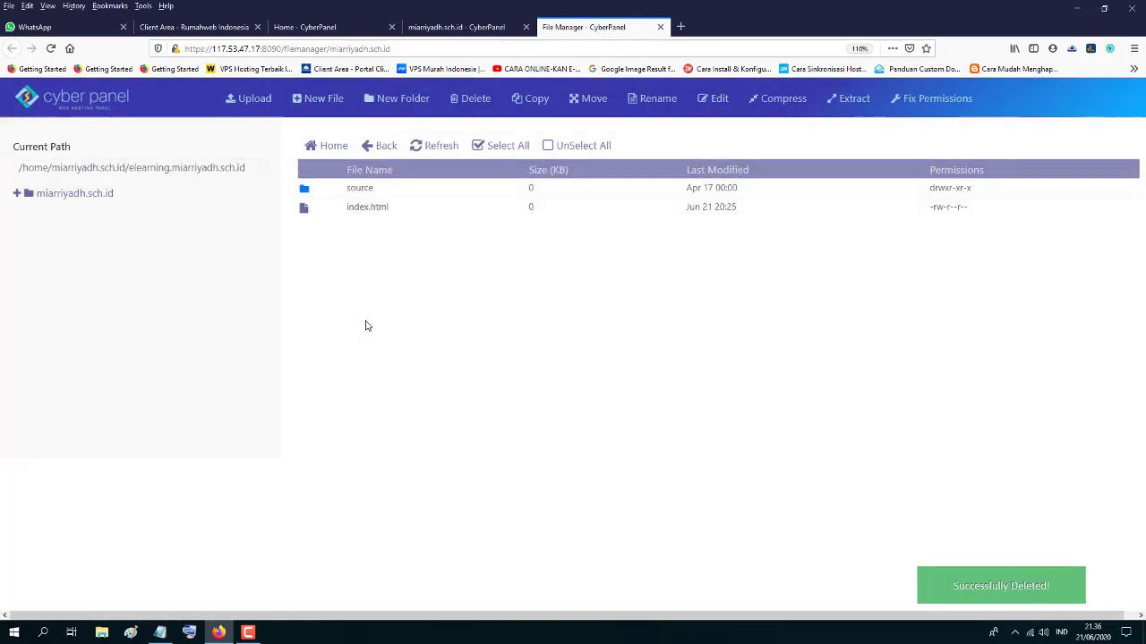
double_click(365, 188)
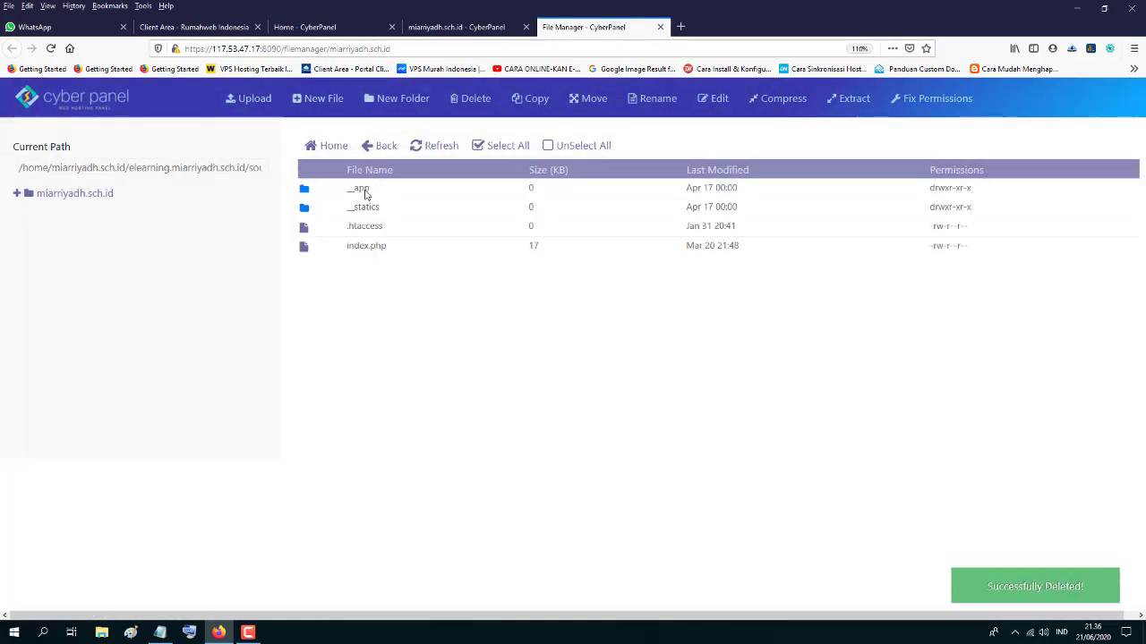
drag(360, 245, 367, 199)
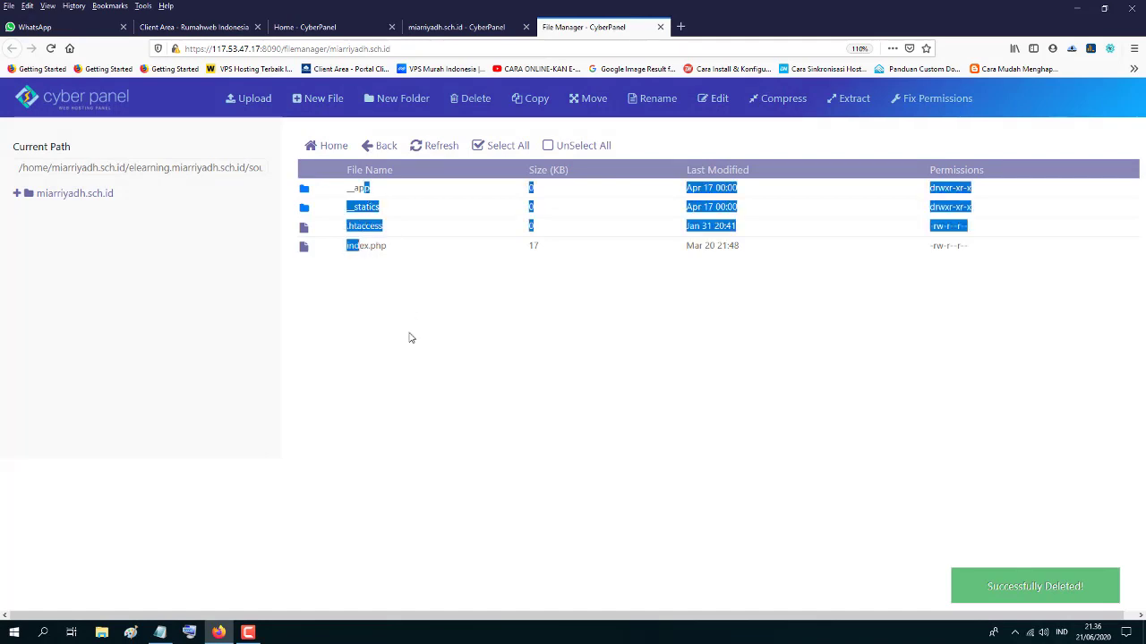
click(374, 148)
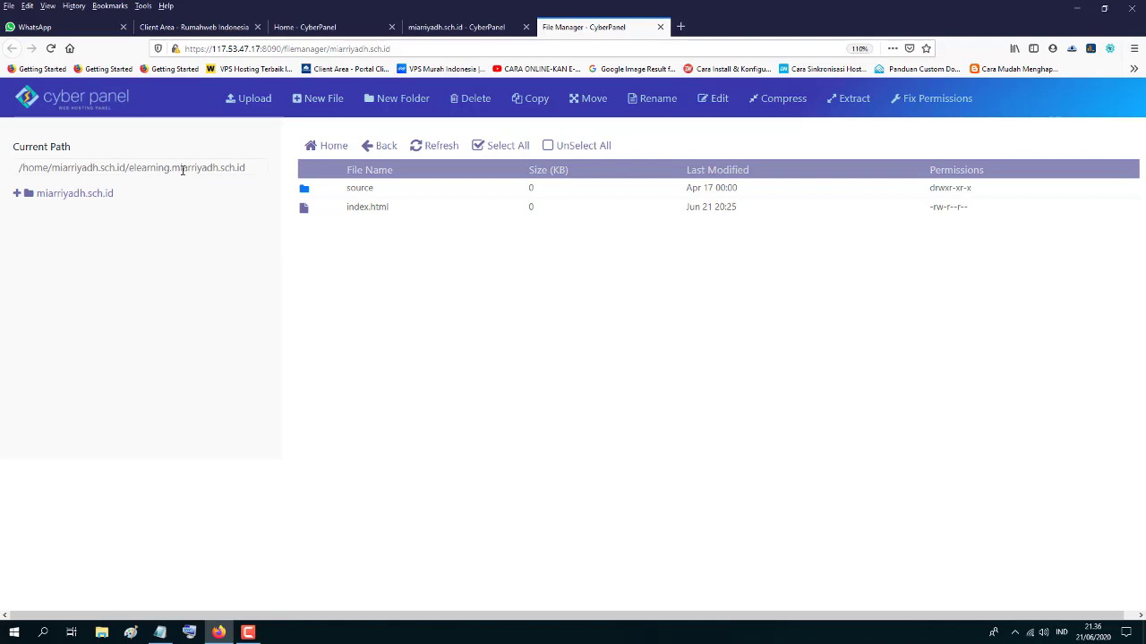
- Move all four files from source up into elearning.miarriyadh.sch.id, then go back to that folder
double_click(370, 190)
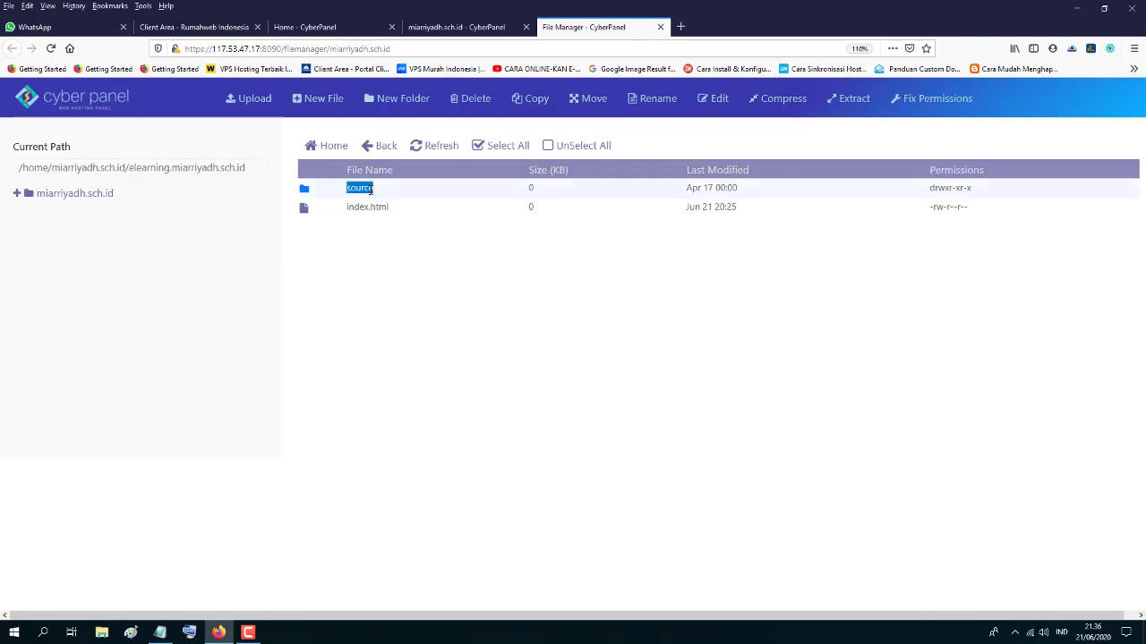
click(496, 150)
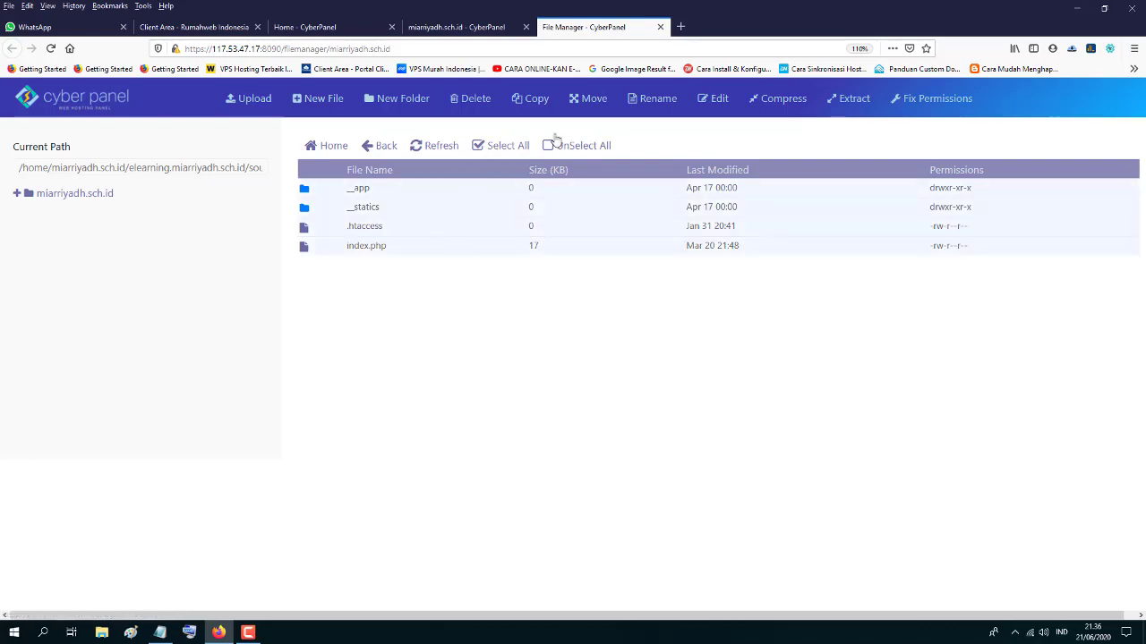
click(588, 101)
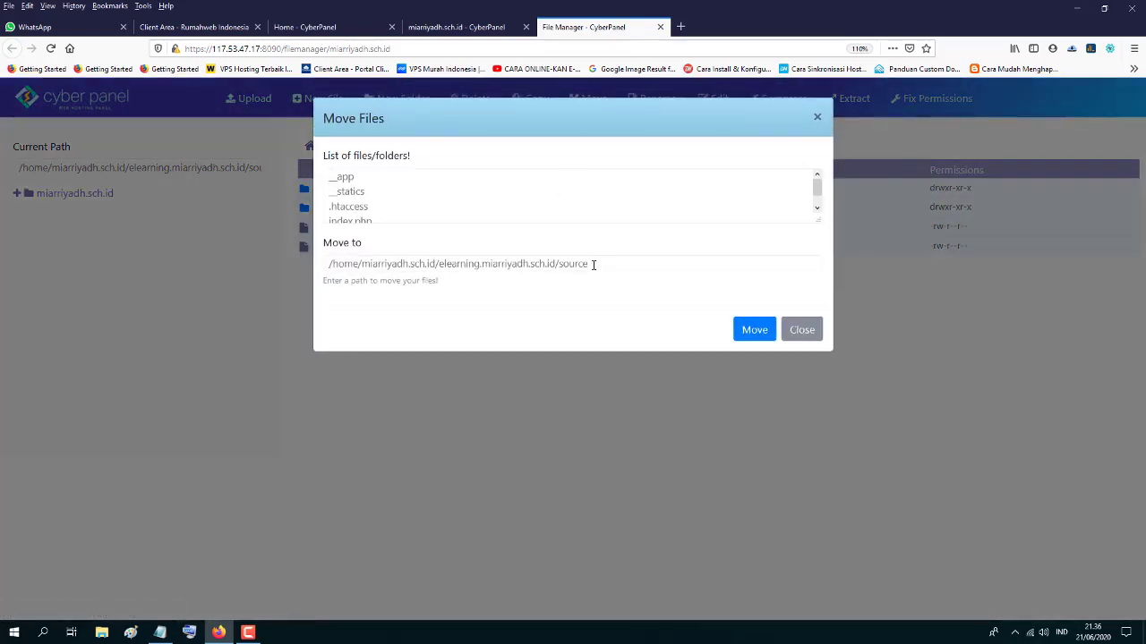
drag(592, 265, 564, 266)
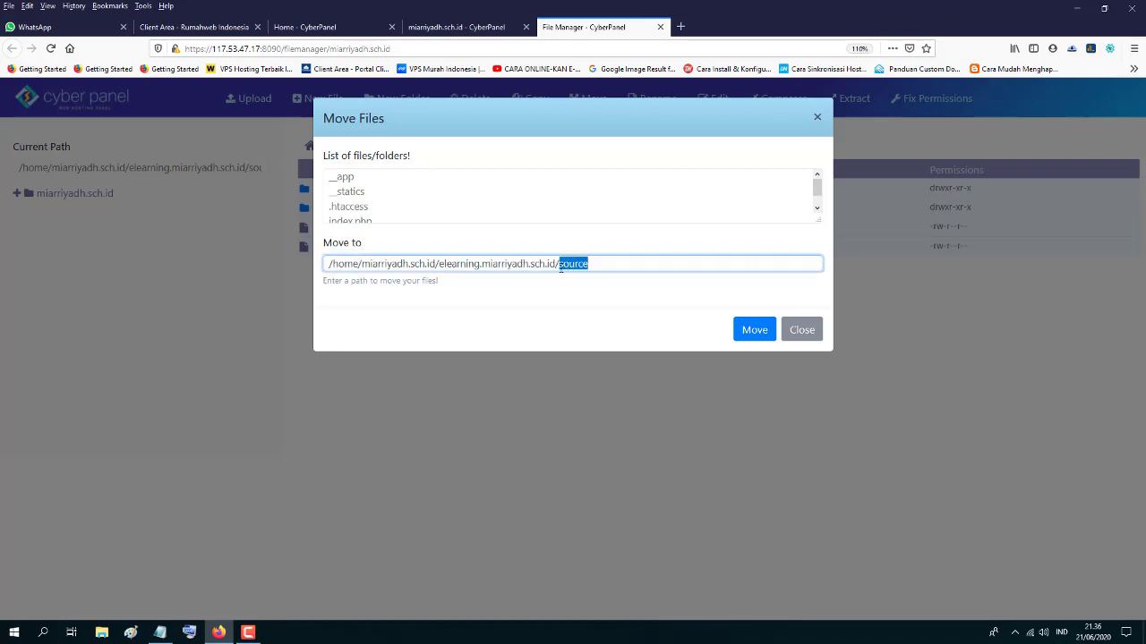
key(BackSpace)
click(756, 338)
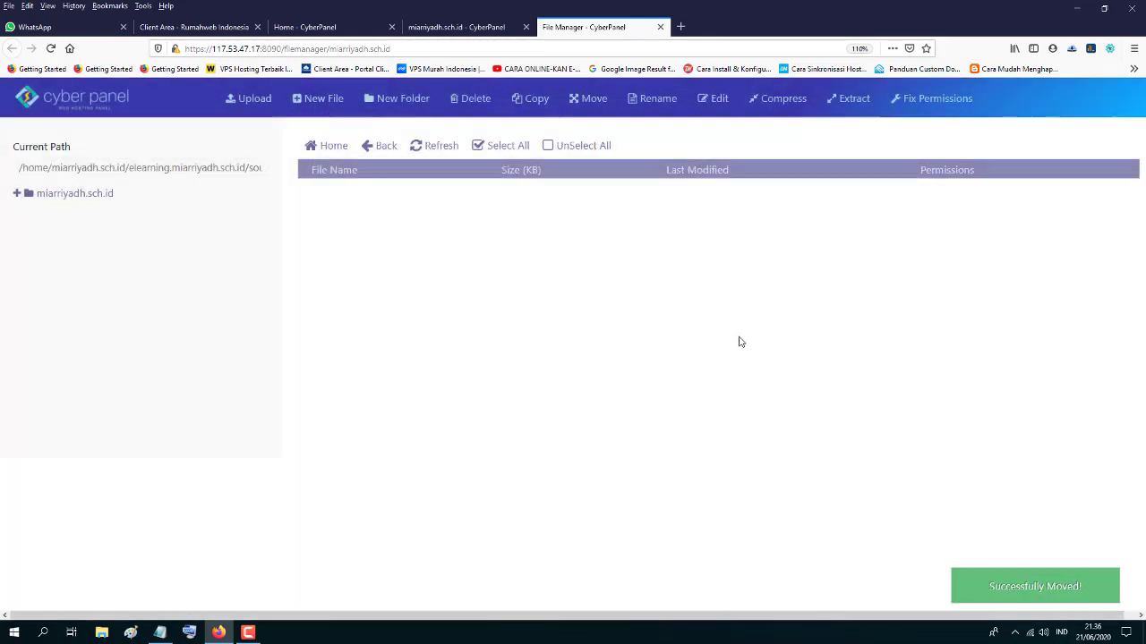
click(380, 150)
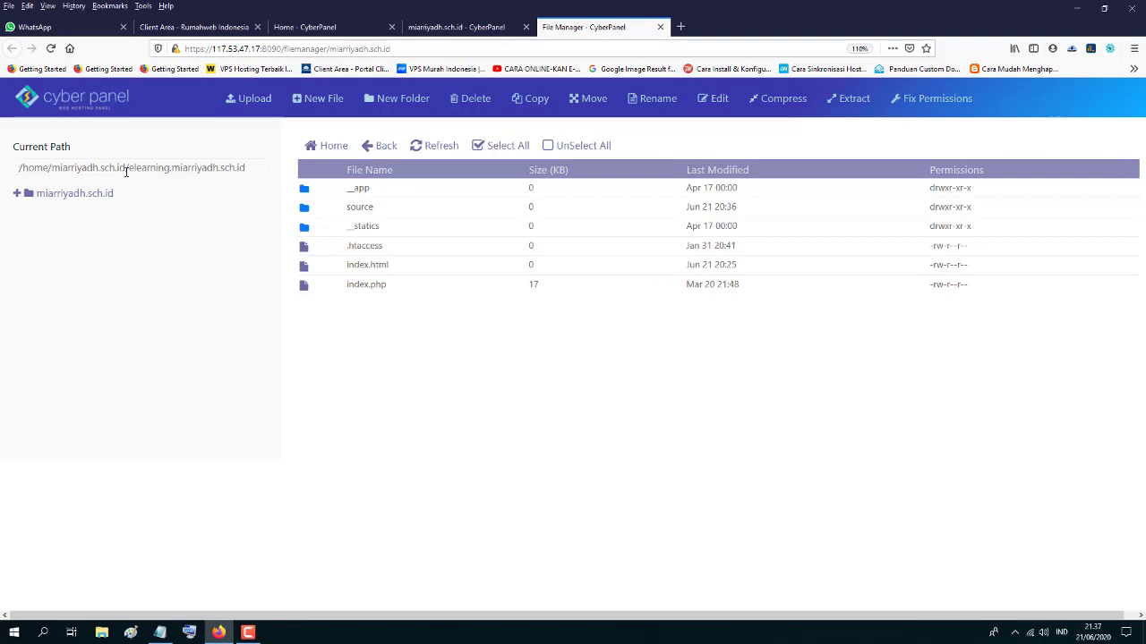
drag(129, 168, 264, 169)
click(396, 348)
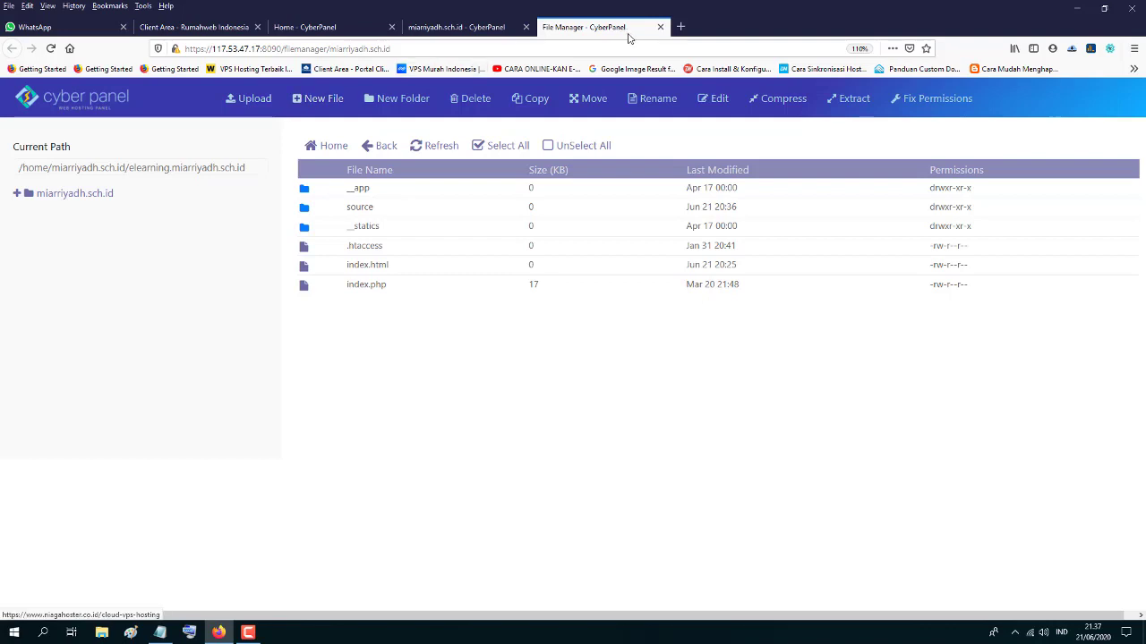
- Reopen the site's File Manager and run Fix Permissions on its files
click(660, 28)
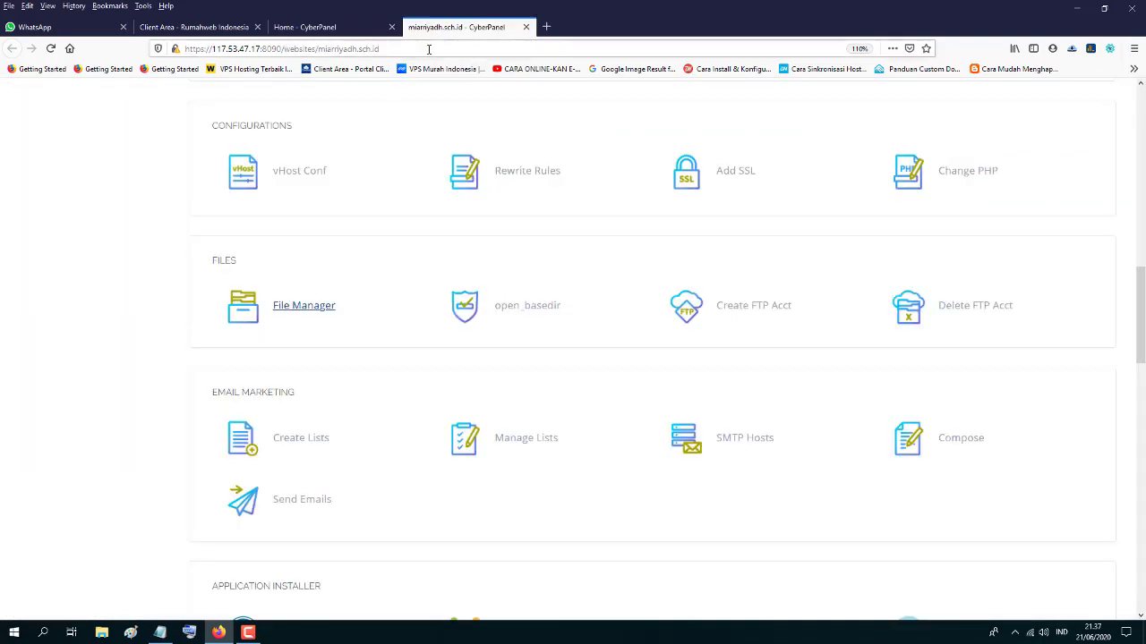
click(300, 311)
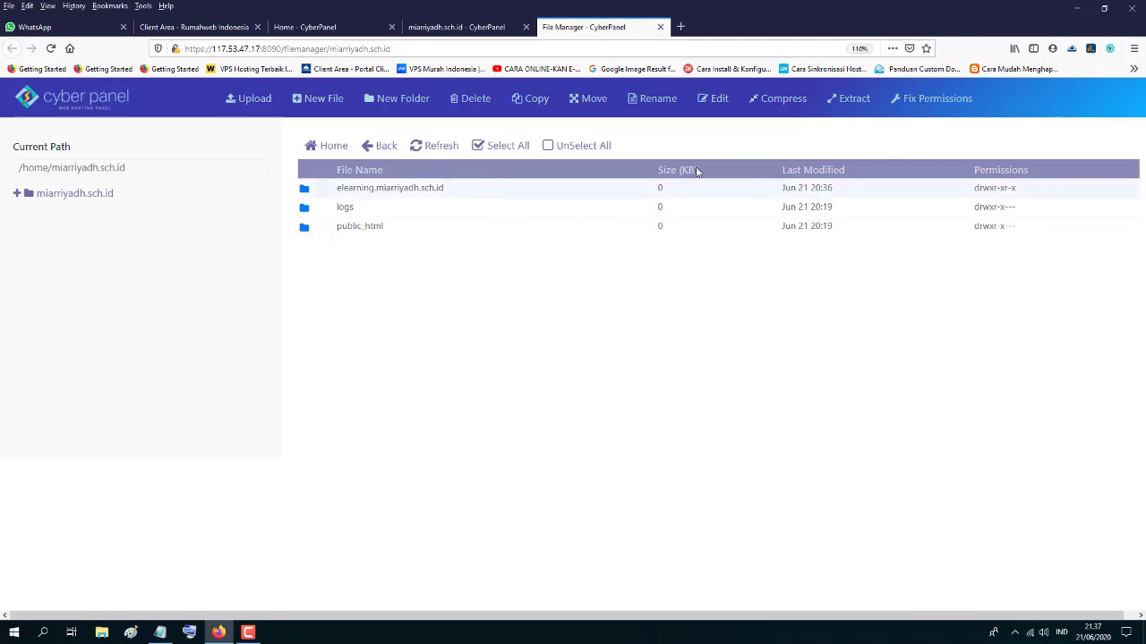
click(917, 101)
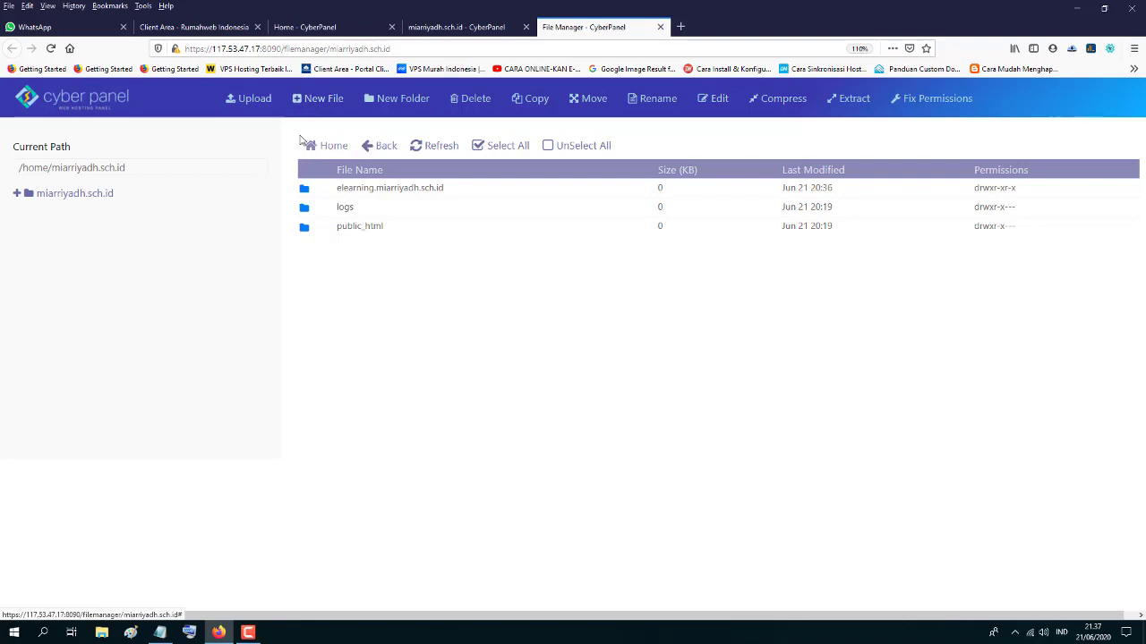
- Close the File Manager and miarriyadh.sch.id tabs, leaving the CyberPanel Home page showing
click(661, 27)
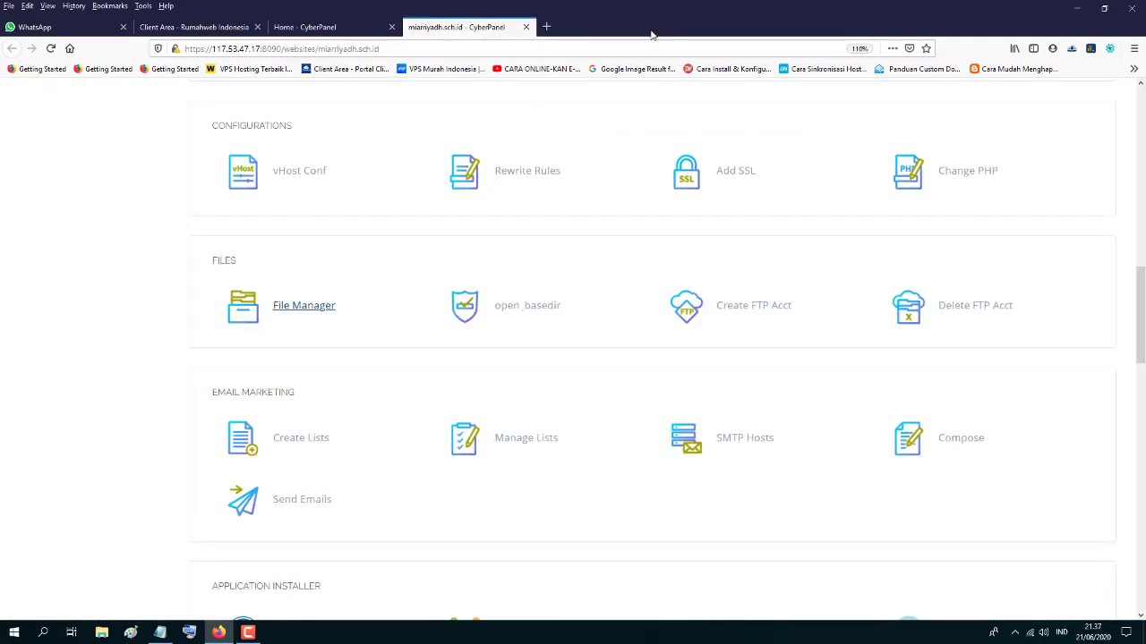
scroll(359, 330, up, 7)
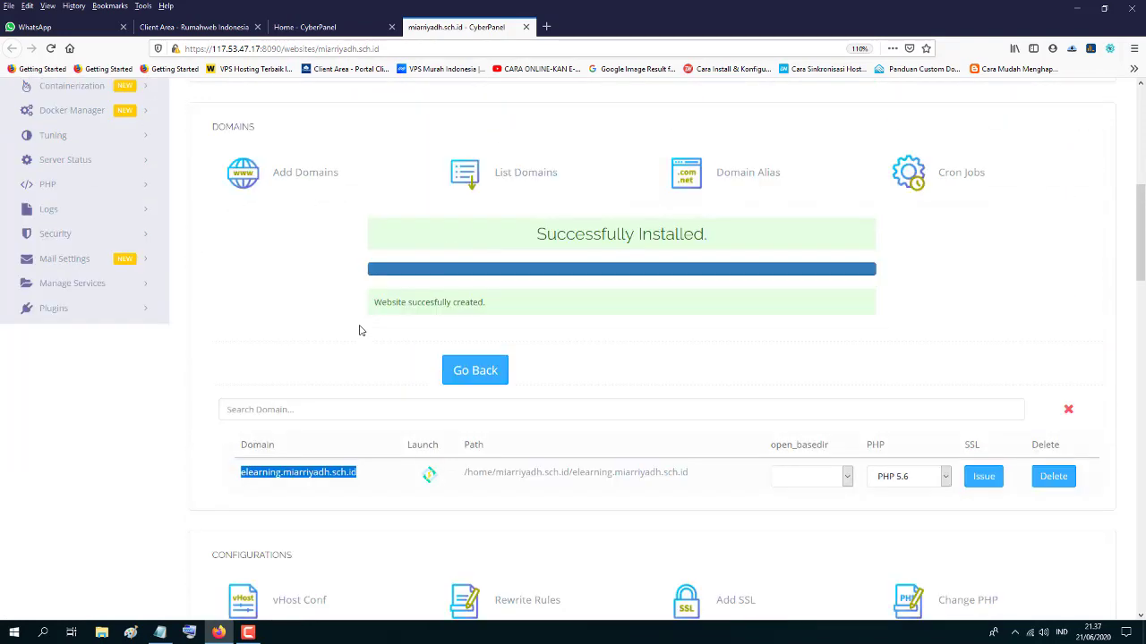
click(349, 30)
click(465, 28)
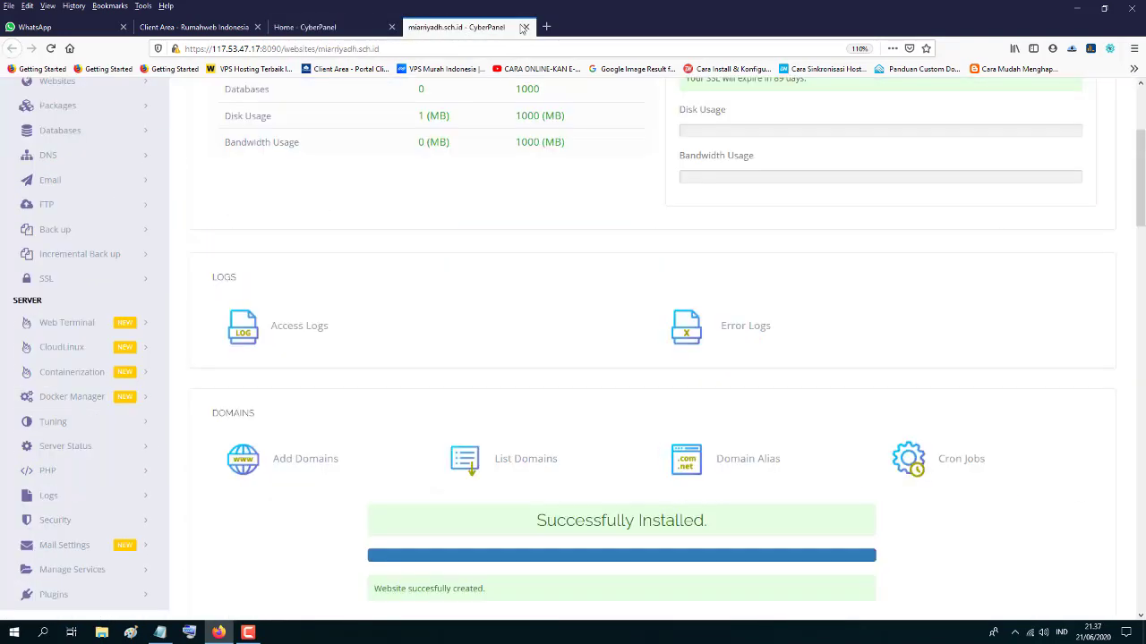
click(526, 27)
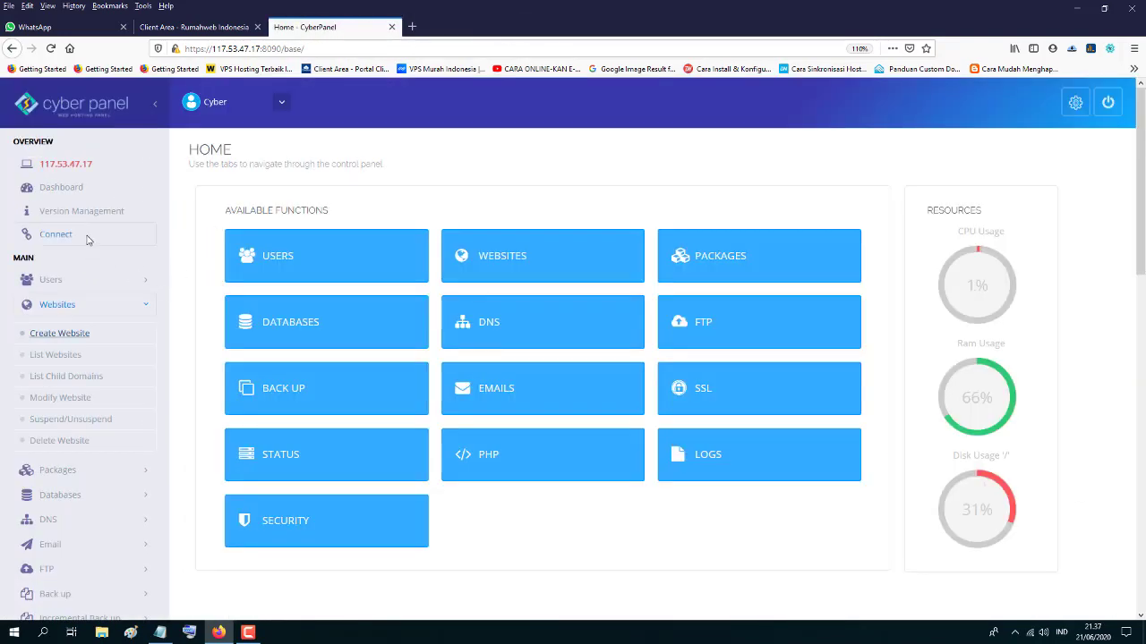
- Open Databases > Create Database and select miarriyadh.sch.id as the website
click(141, 308)
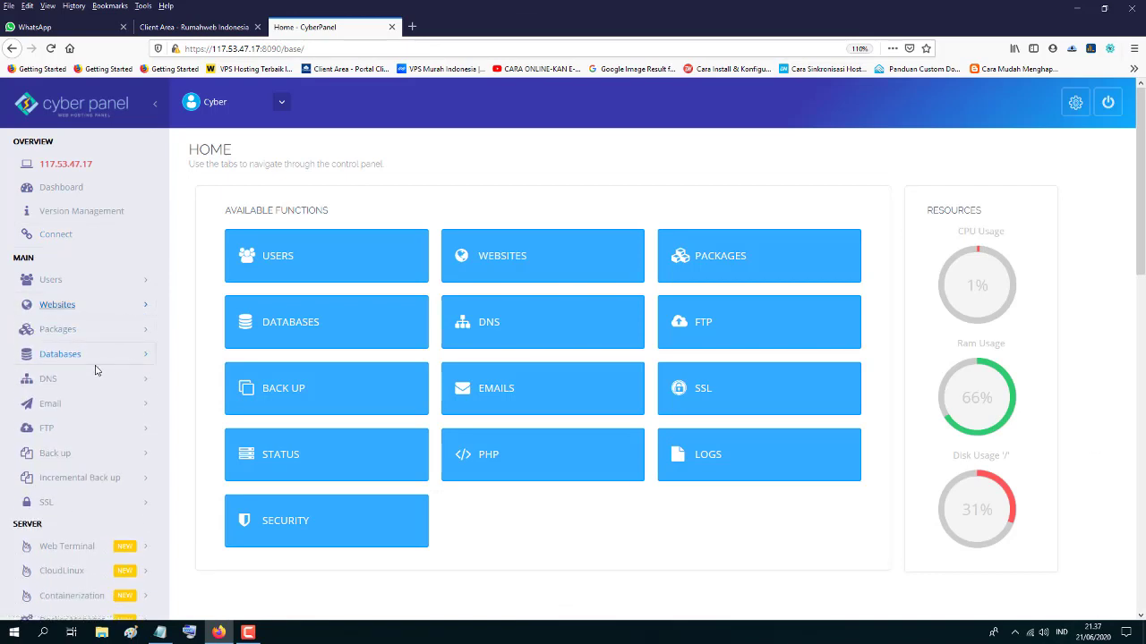
click(145, 356)
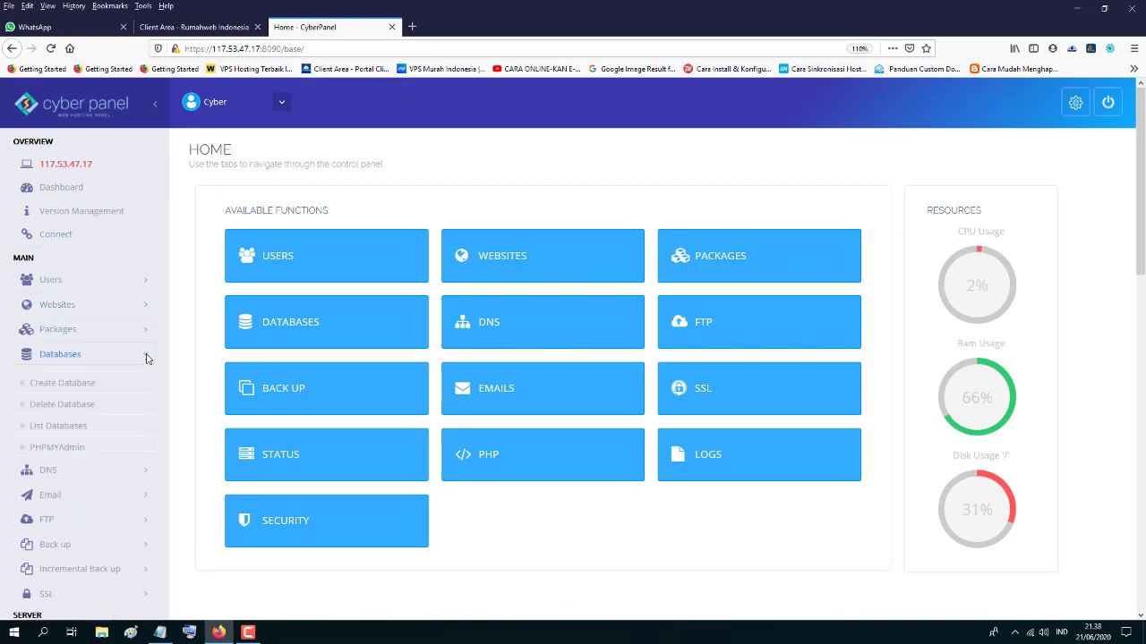
click(55, 385)
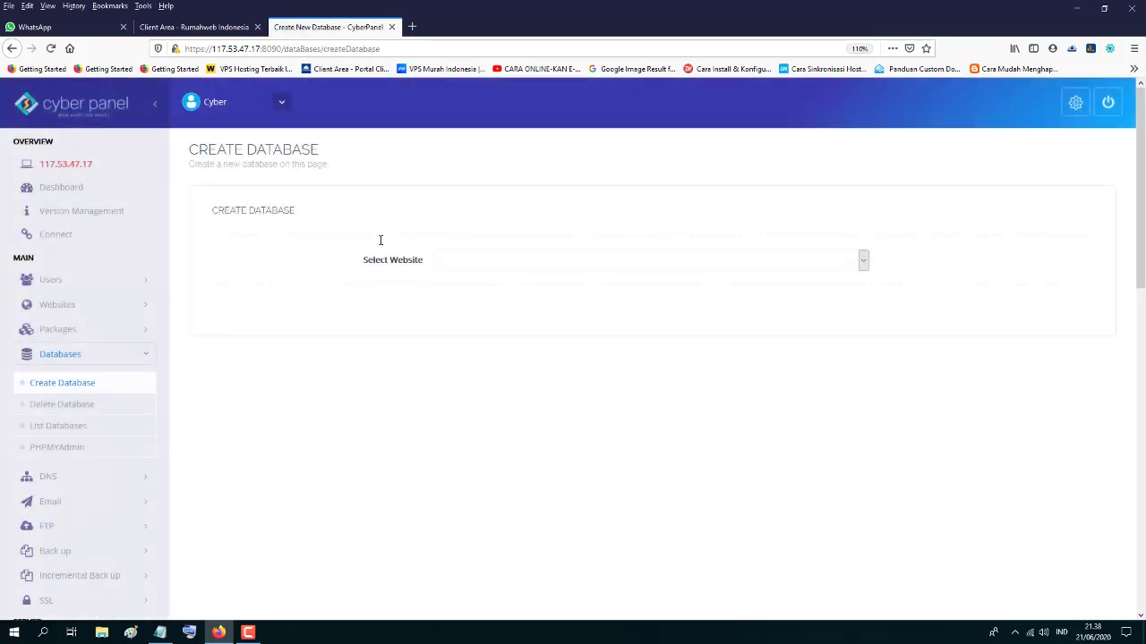
click(634, 260)
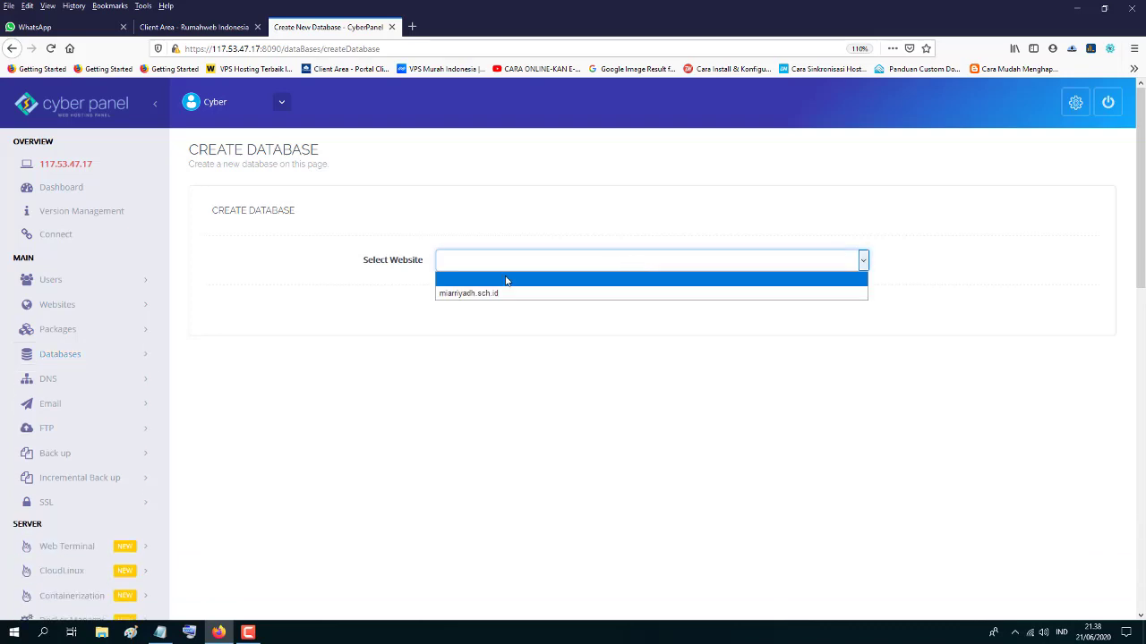
click(481, 294)
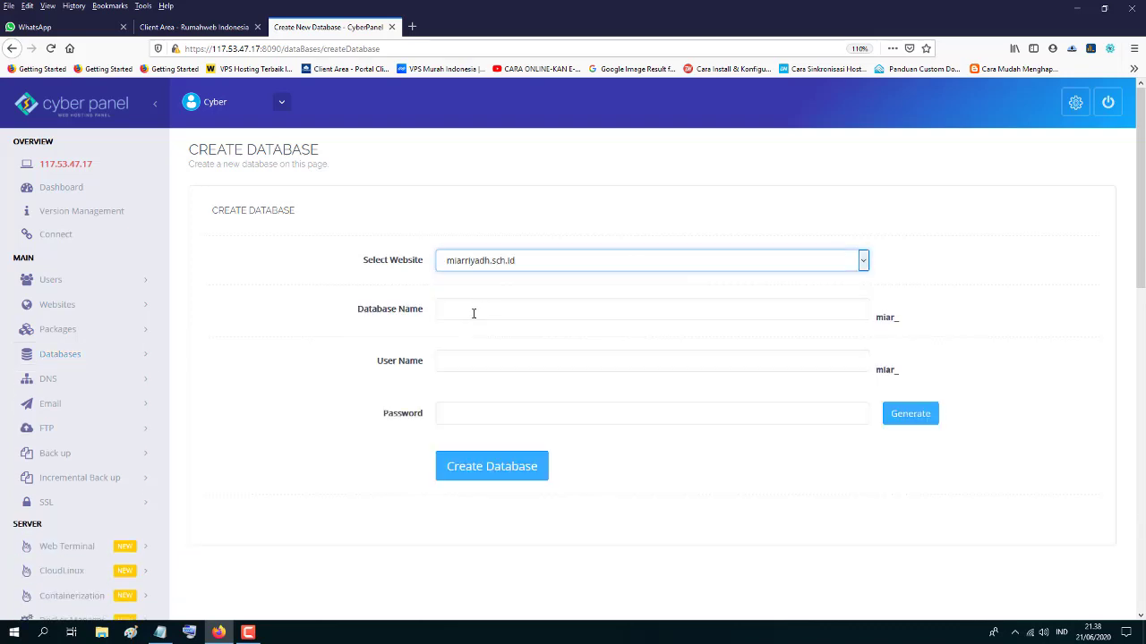
click(474, 313)
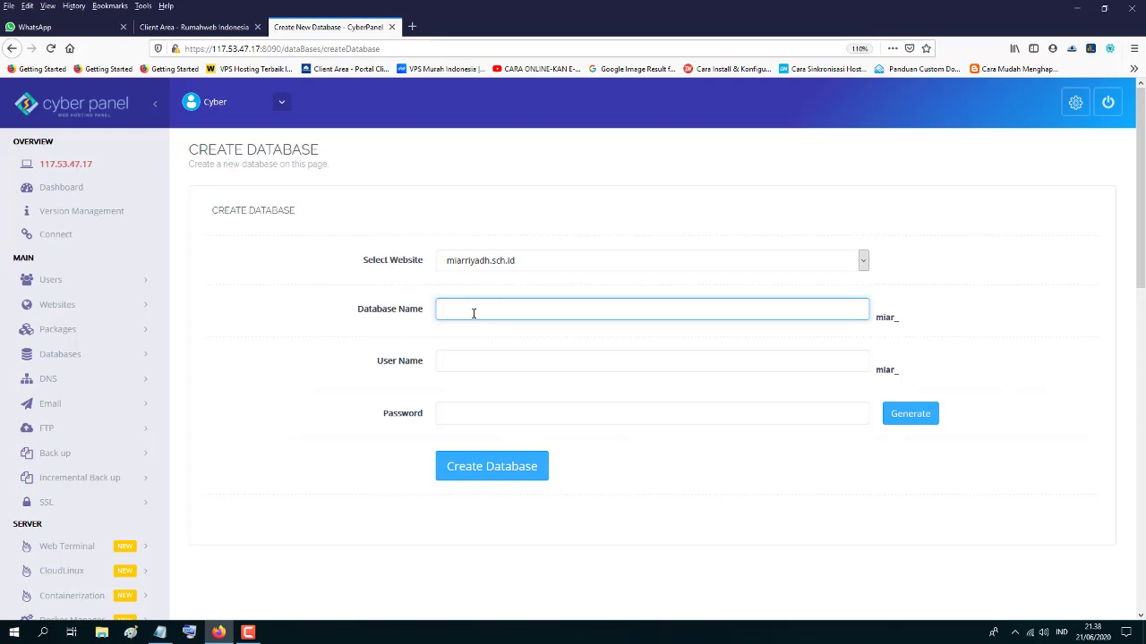
- Copy 'elearning' from the setup notes and paste it as the database name, giving miar_elearning
click(1103, 8)
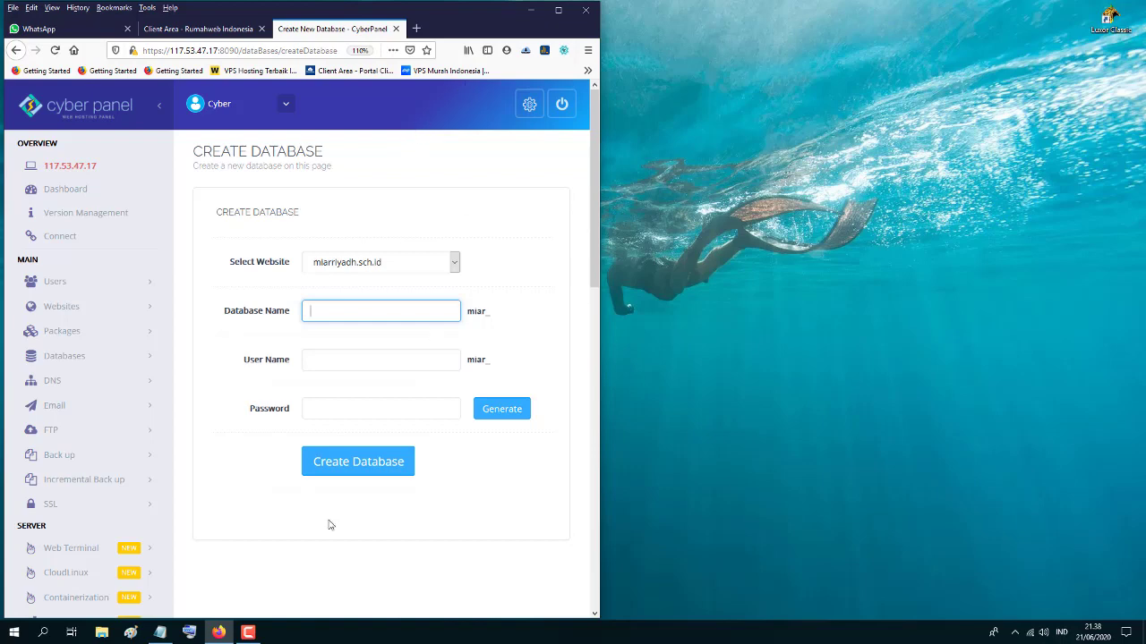
click(160, 632)
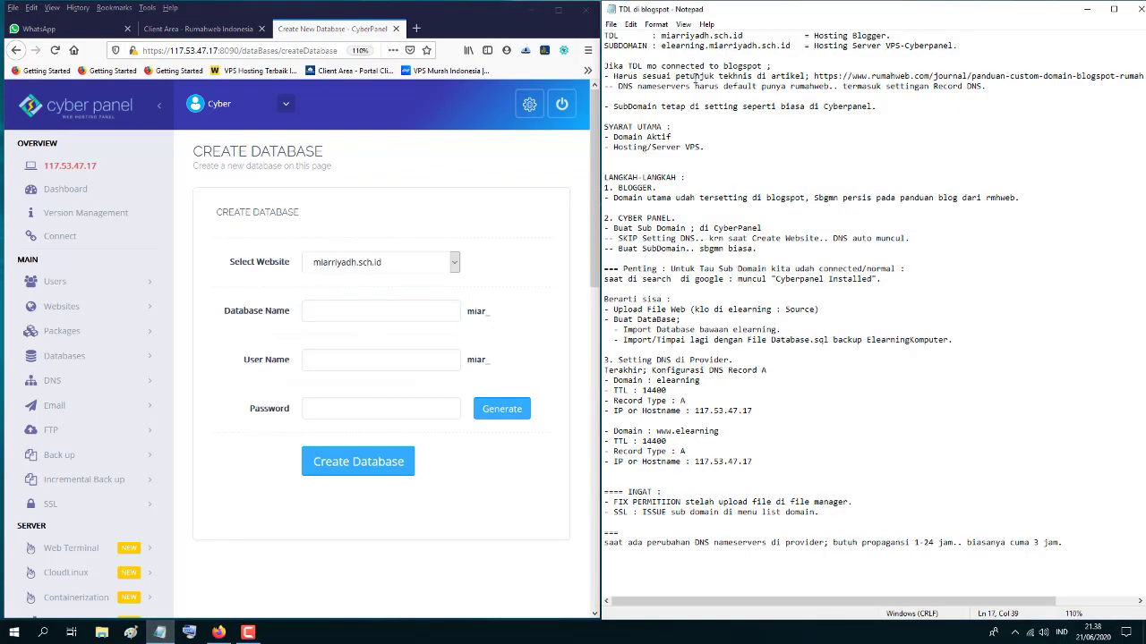
drag(662, 46, 707, 45)
right_click(697, 45)
click(729, 84)
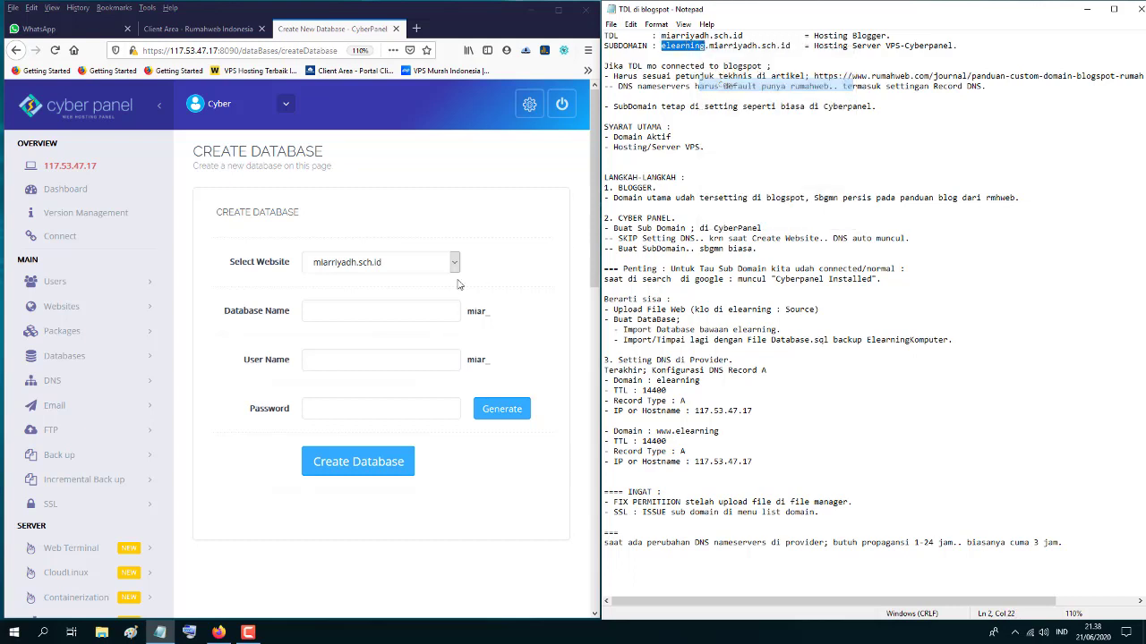
click(311, 314)
right_click(313, 311)
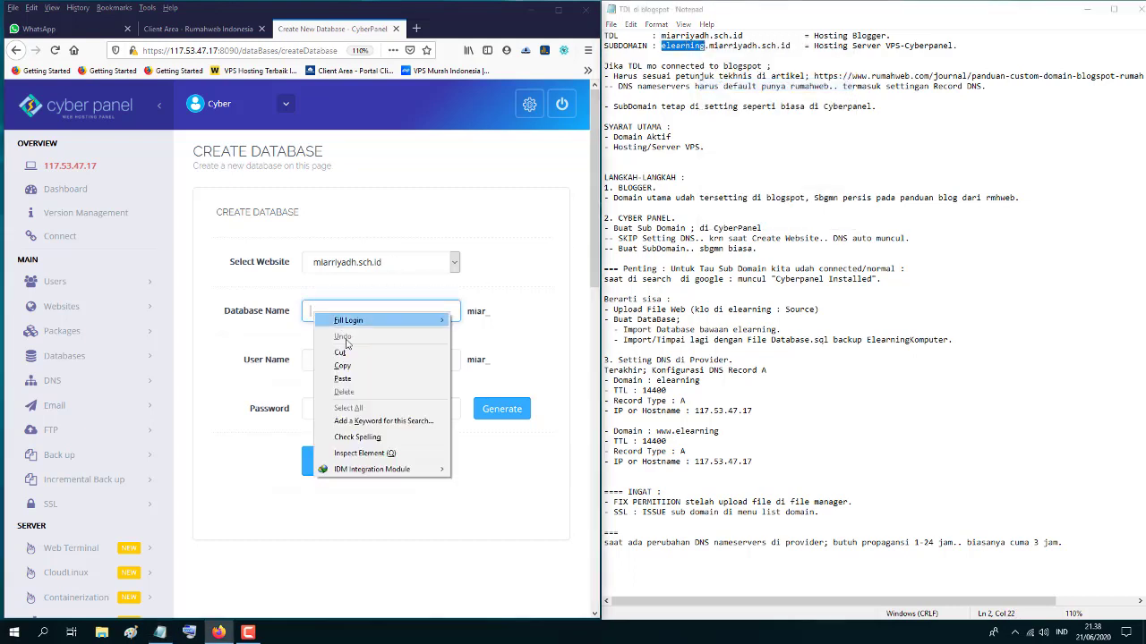
click(342, 379)
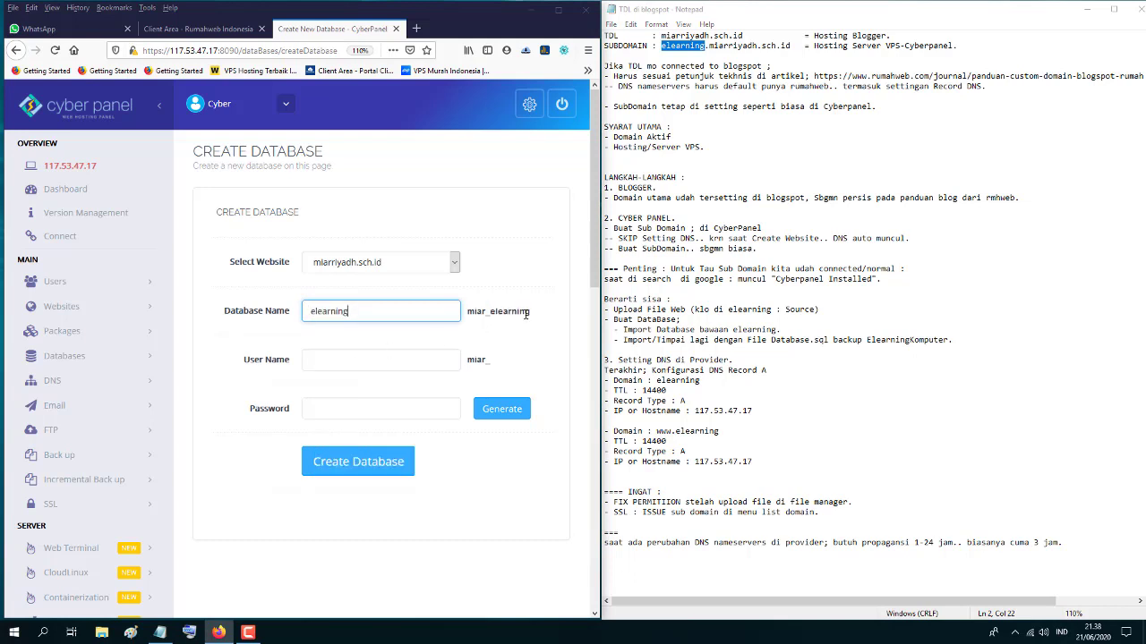
drag(530, 313, 470, 313)
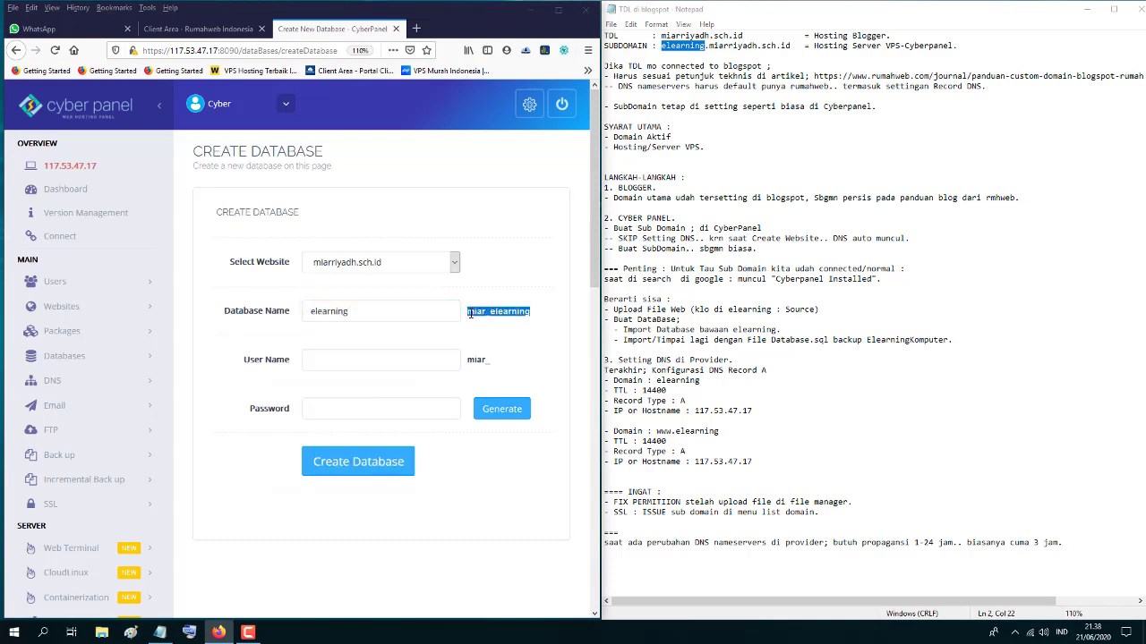
- Paste elearning as the user name, set a password, and create the database
click(317, 362)
right_click(316, 362)
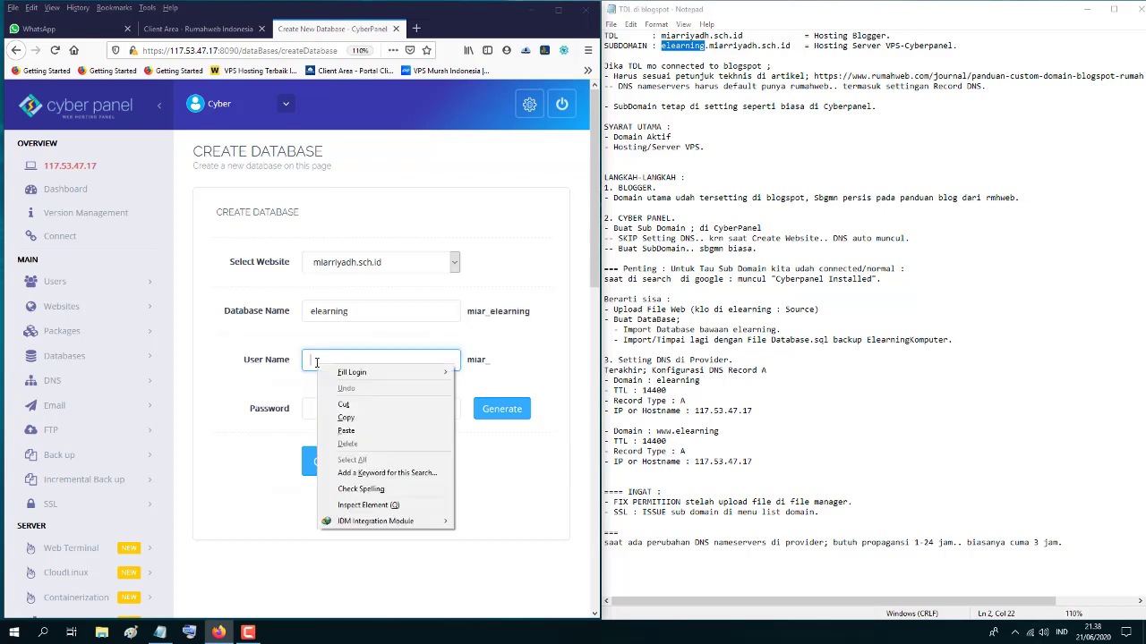
click(347, 420)
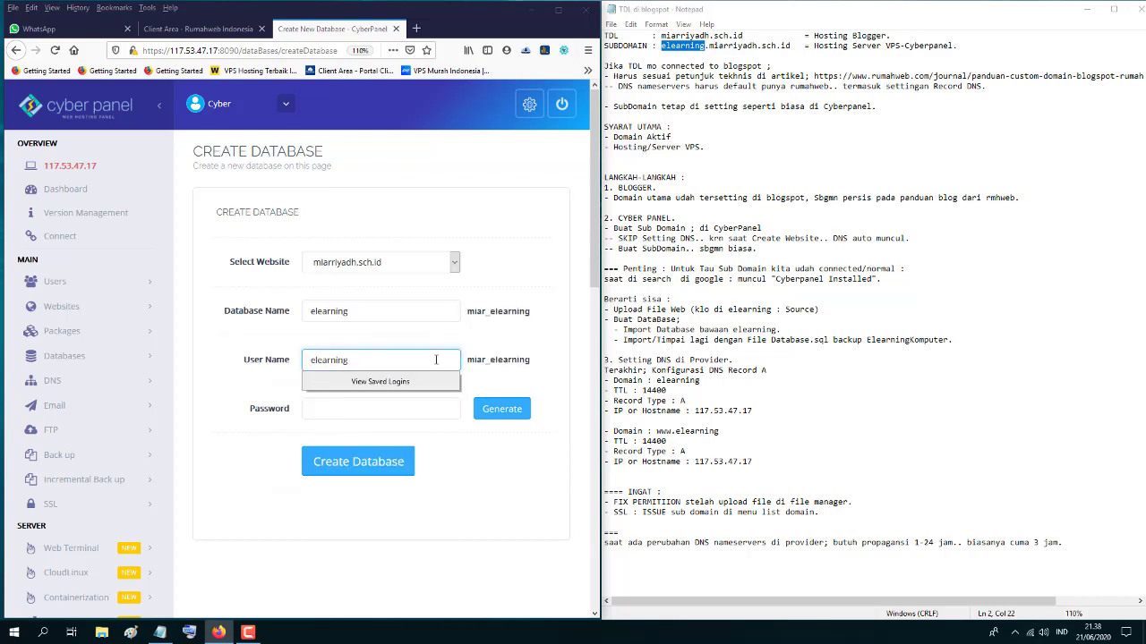
drag(530, 362, 471, 369)
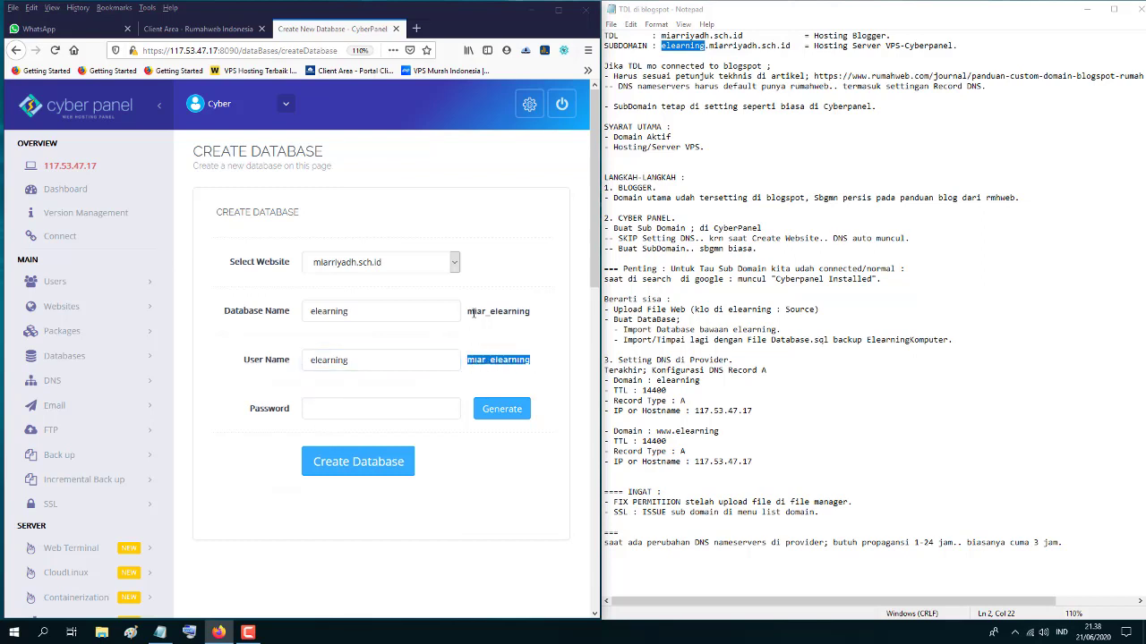
drag(470, 312, 530, 312)
drag(532, 360, 439, 372)
click(327, 413)
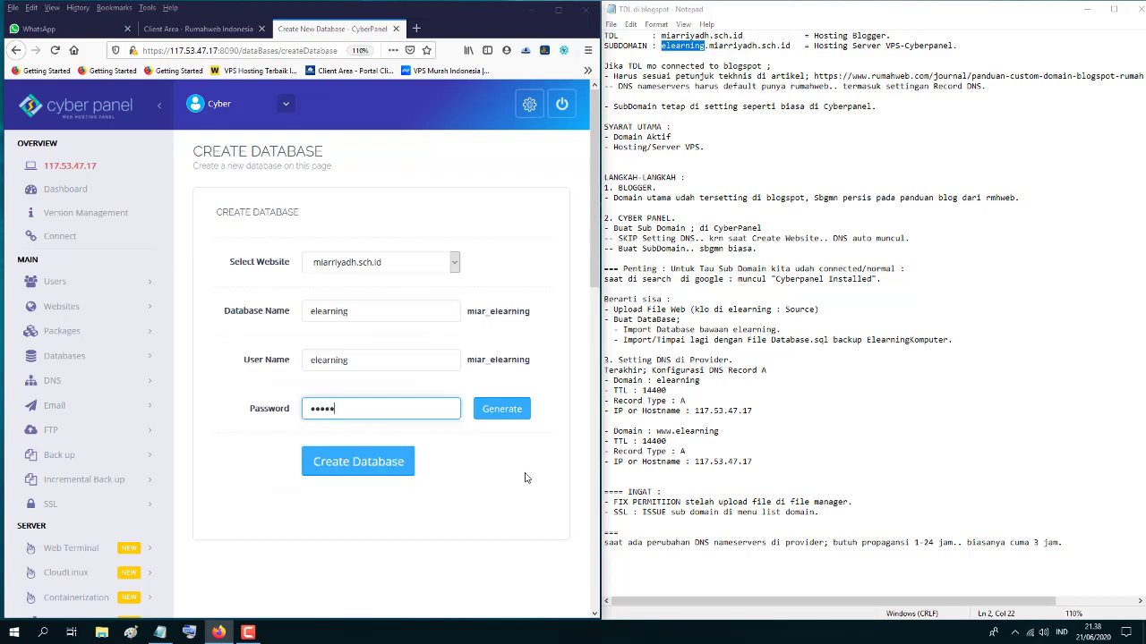
click(362, 469)
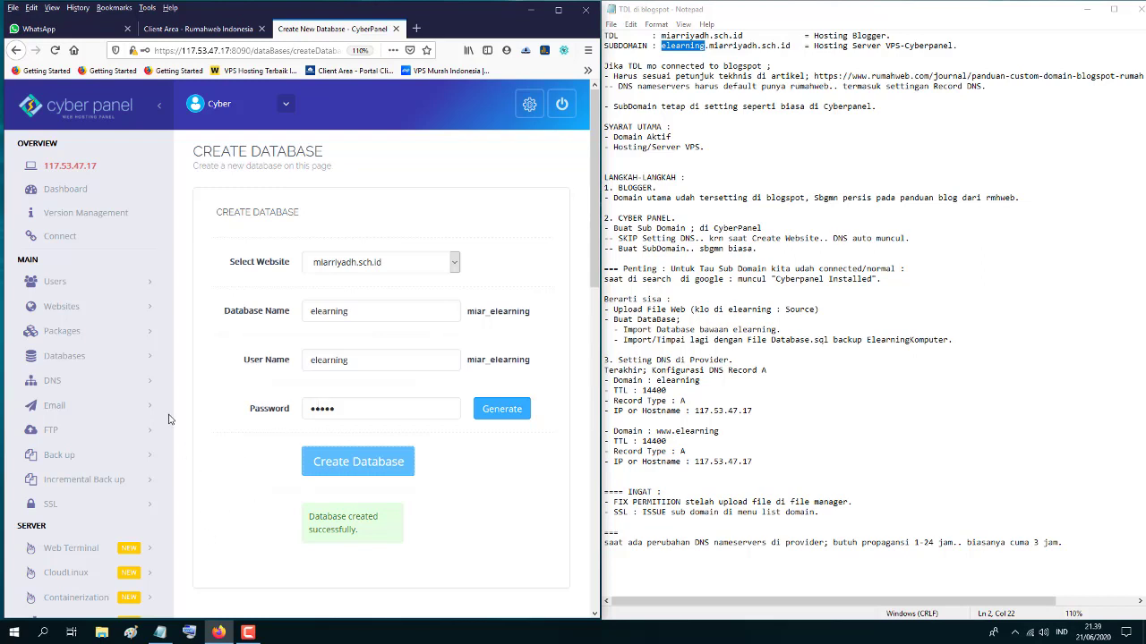
- Log into phpMyAdmin with the prefilled miar_elearning account and open the miar_elearning database
click(149, 363)
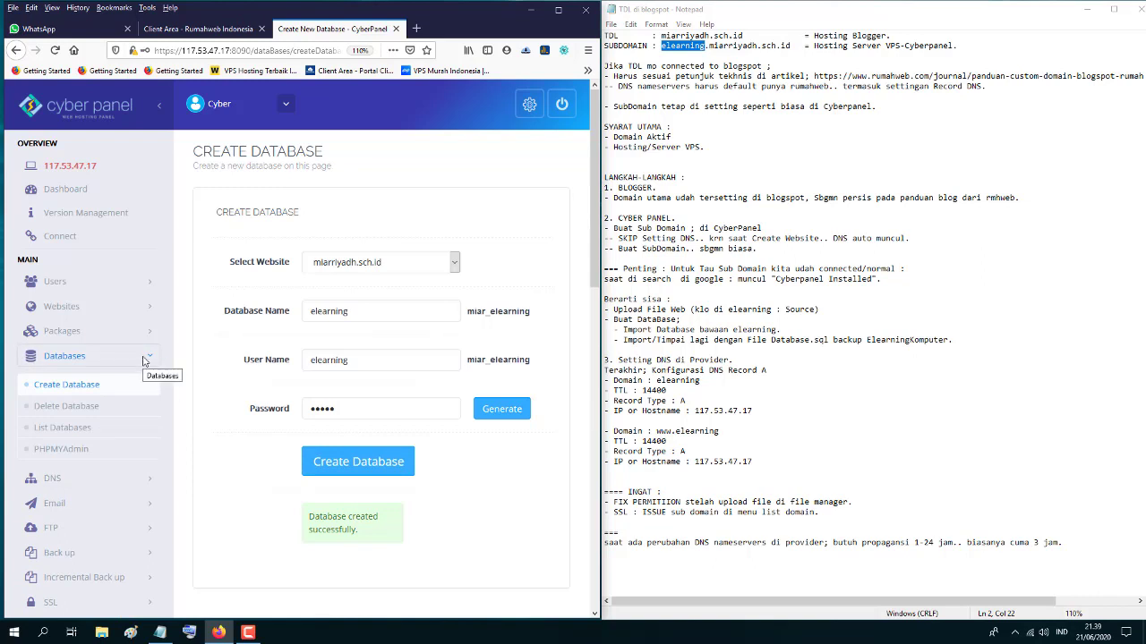
click(59, 456)
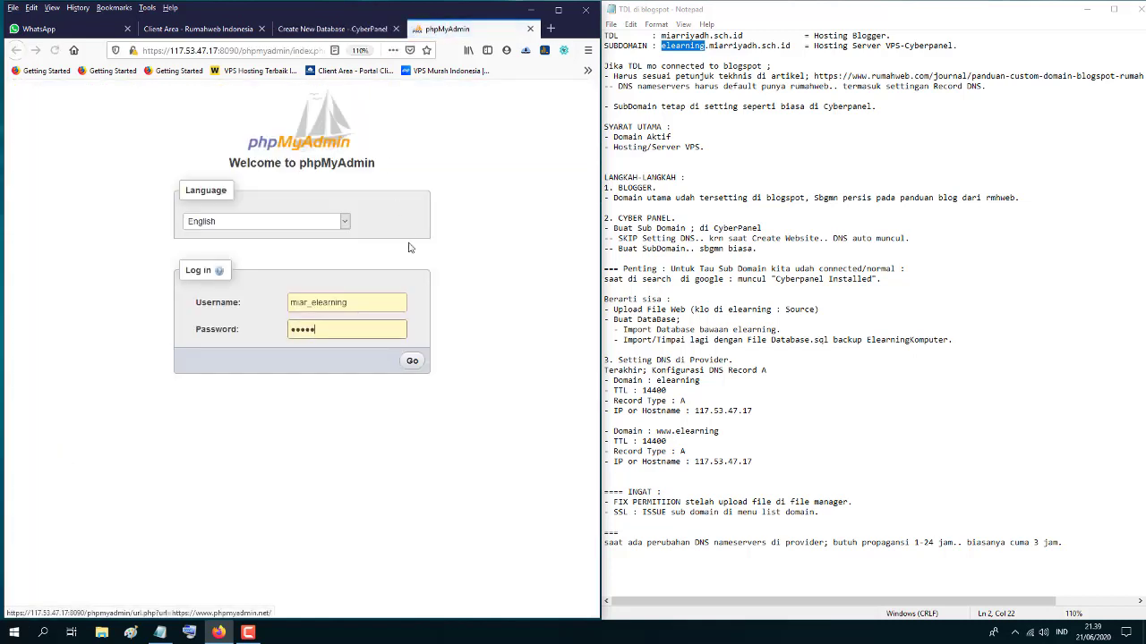
click(331, 301)
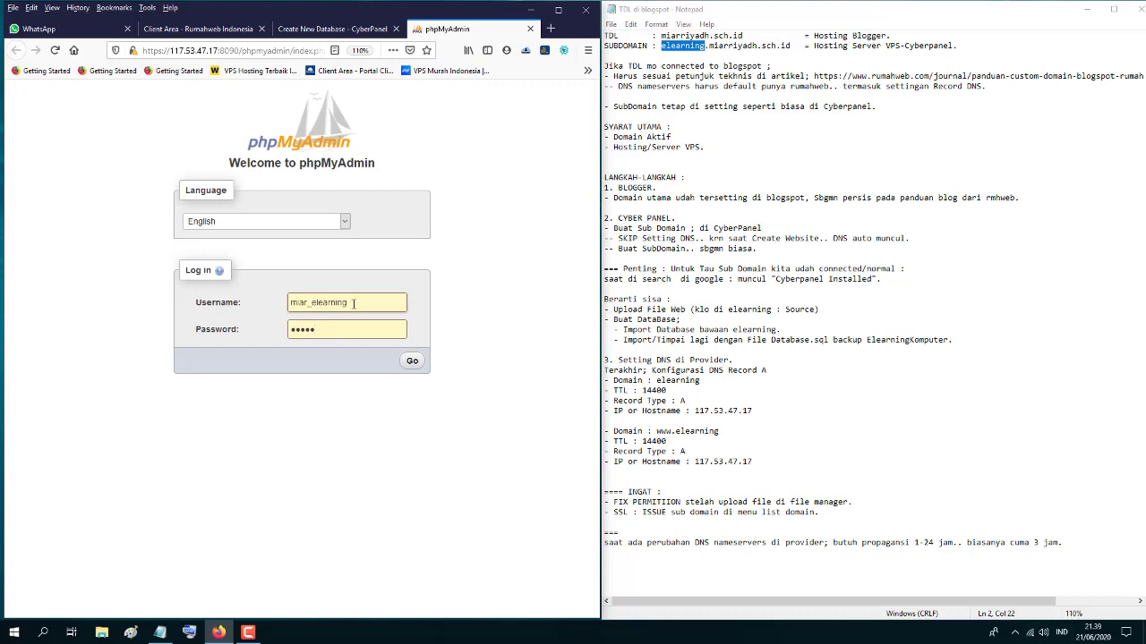
drag(354, 304, 287, 307)
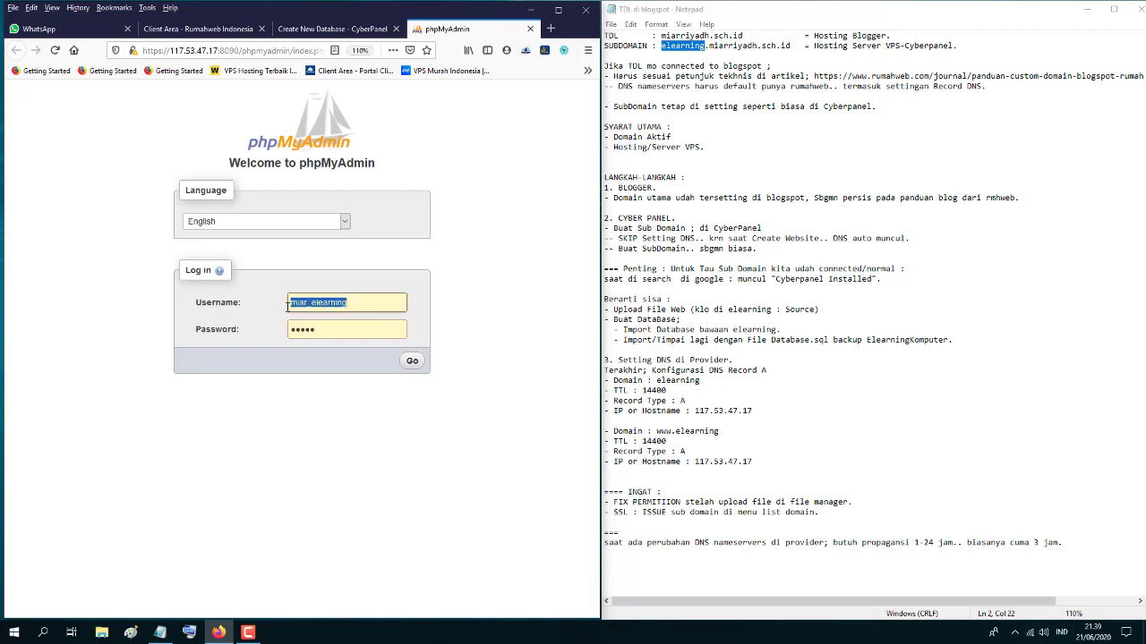
click(411, 362)
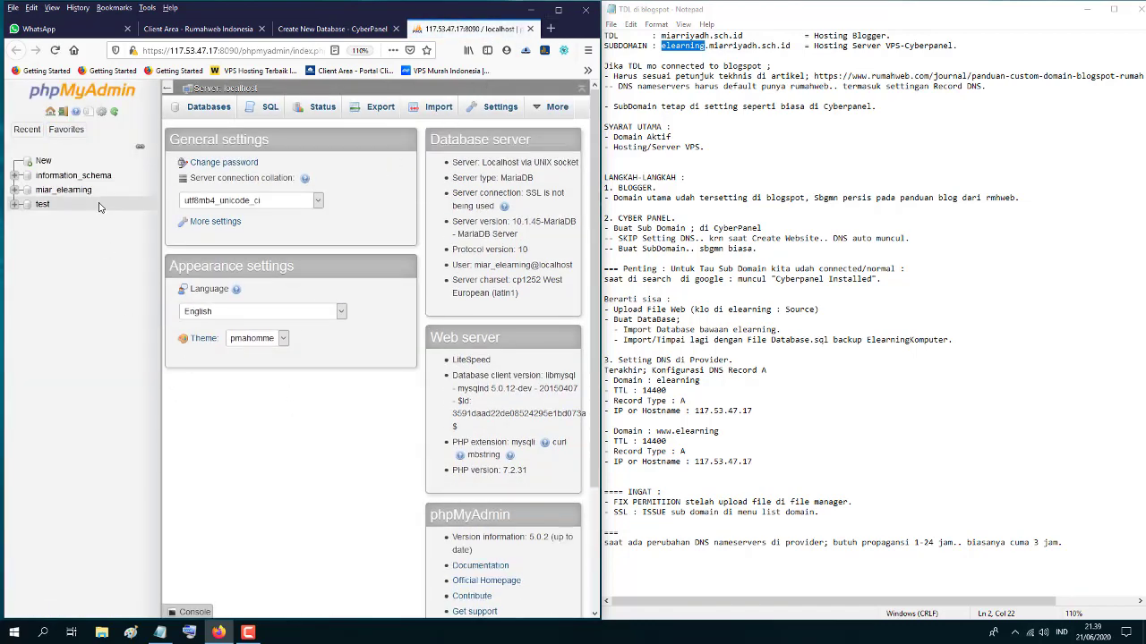
click(40, 194)
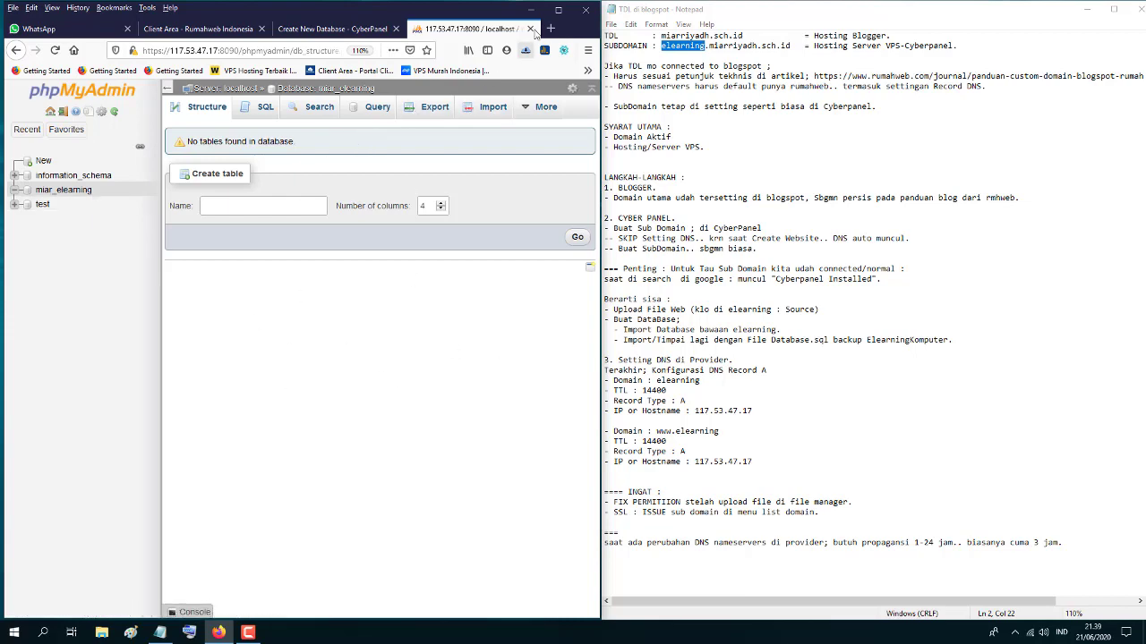
click(558, 10)
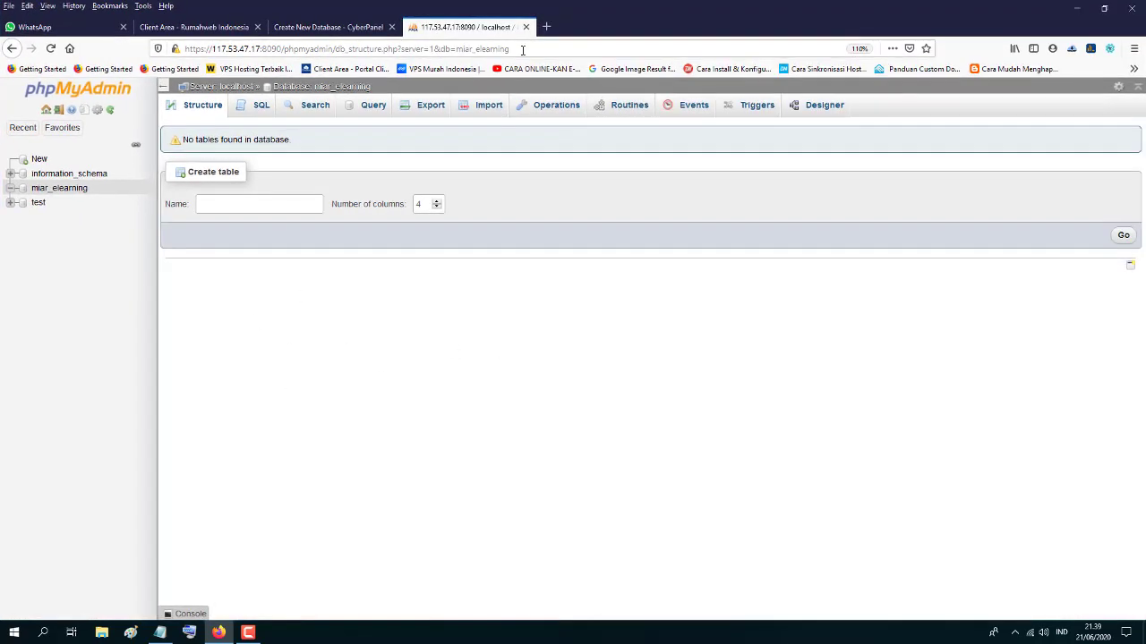
- Check the Max 100MiB limit on miar_elearning's Import page, then return to CyberPanel
click(483, 109)
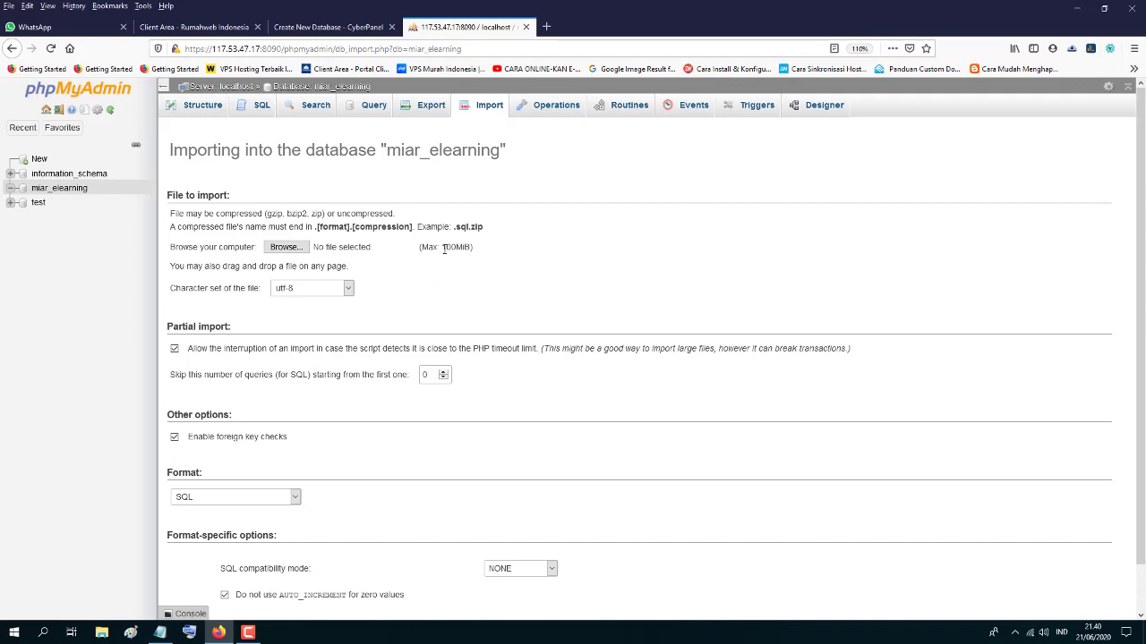
drag(443, 249, 456, 249)
click(56, 191)
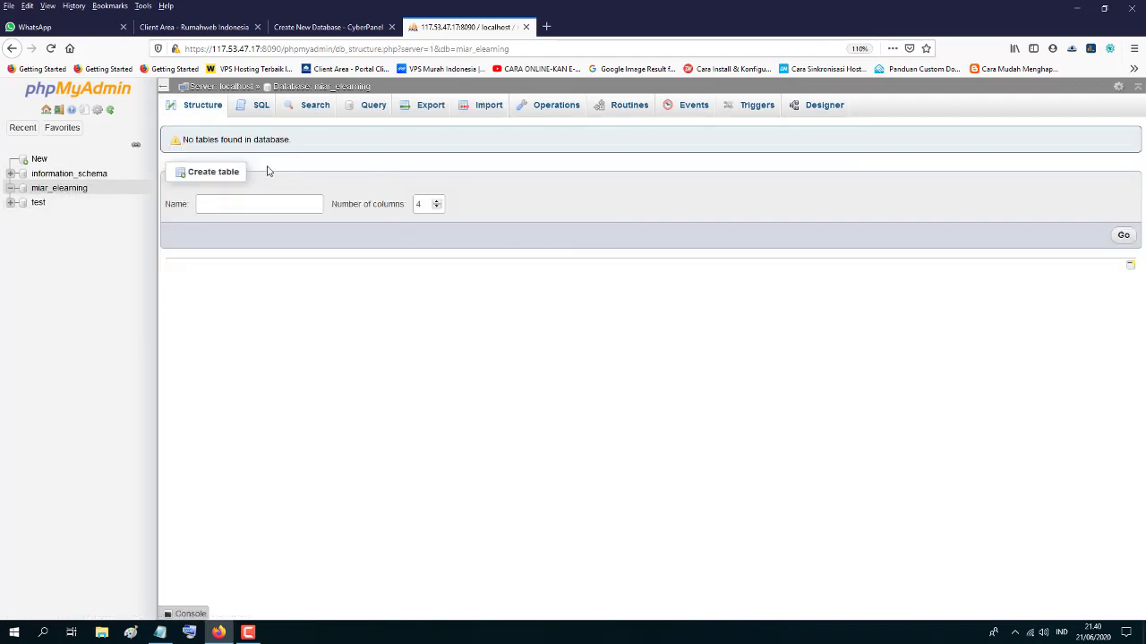
click(345, 27)
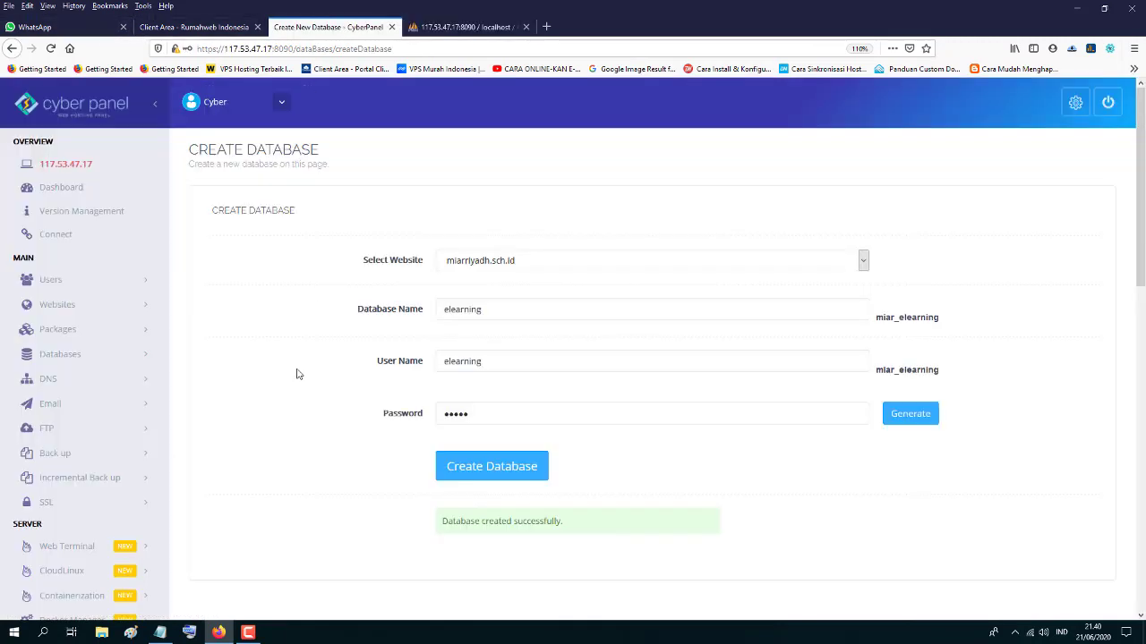
- Open PHP > Edit PHP Configs in a new tab and list the available PHP versions
scroll(141, 481, down, 3)
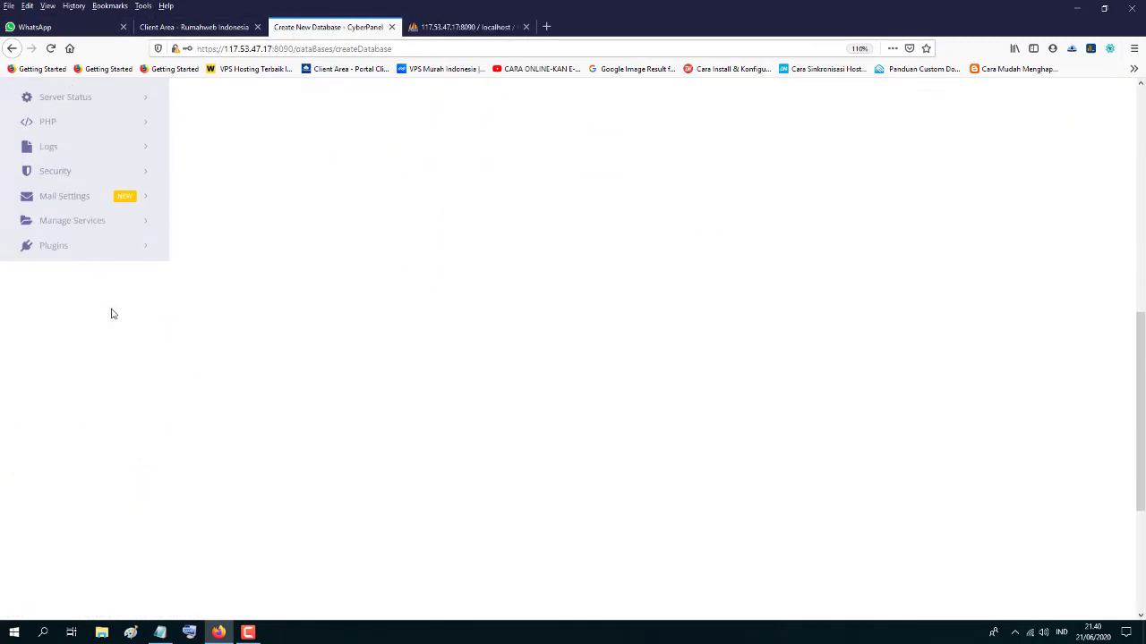
click(140, 412)
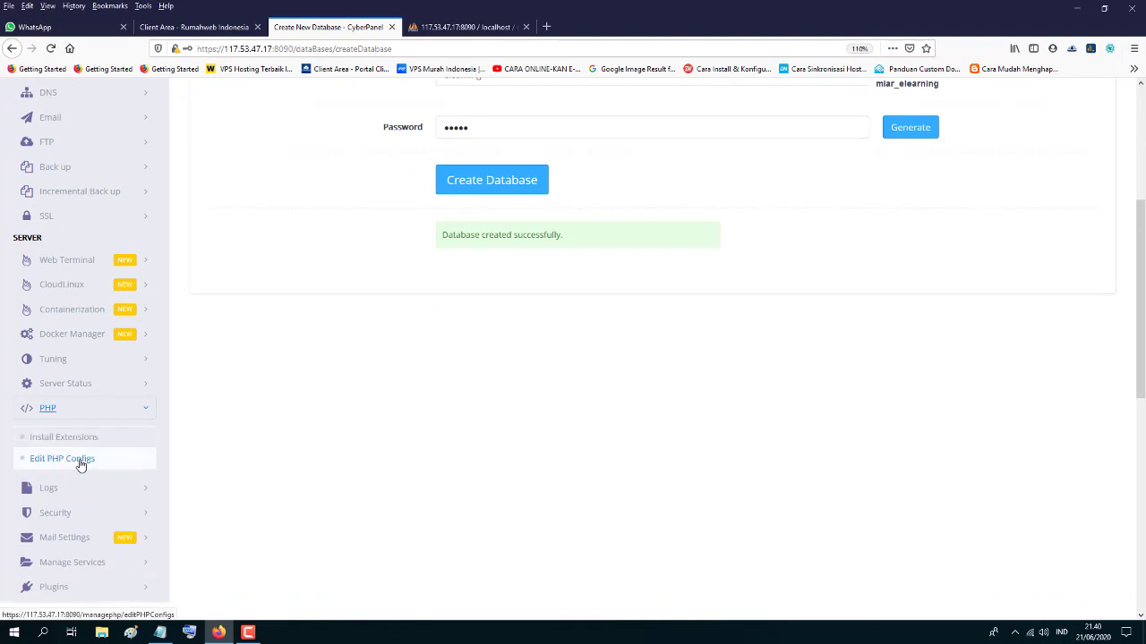
right_click(81, 464)
click(125, 468)
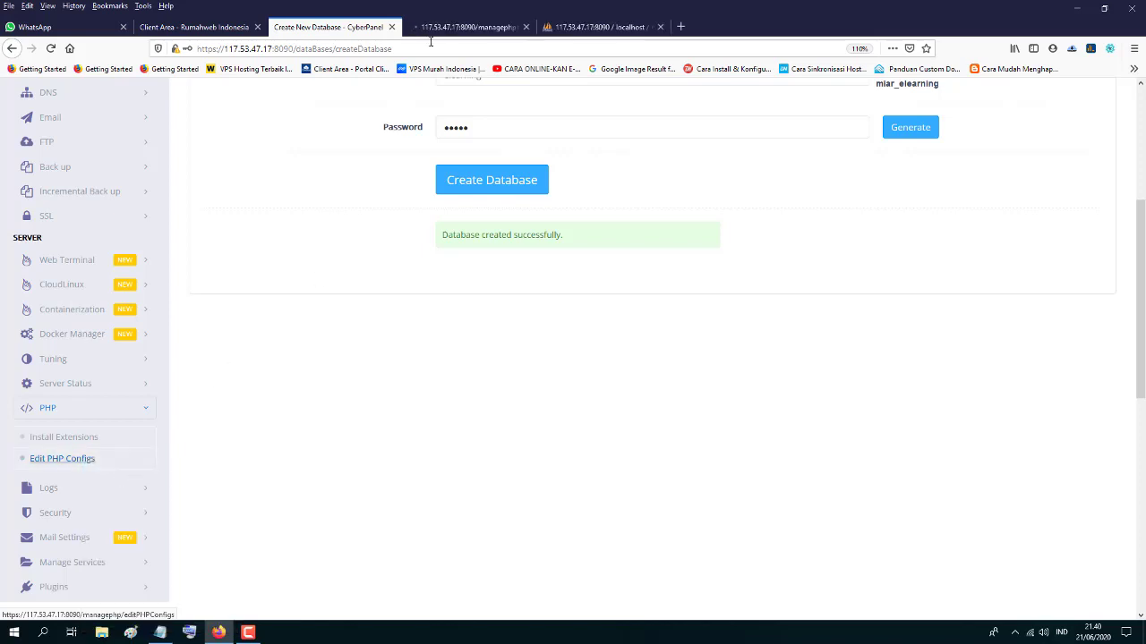
click(448, 30)
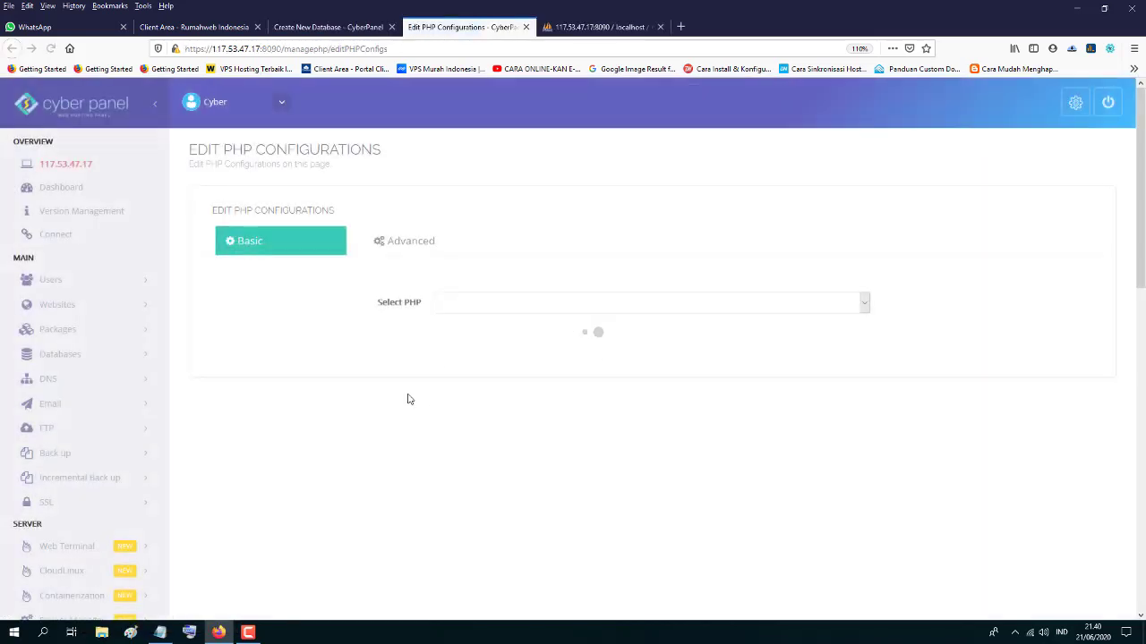
click(471, 304)
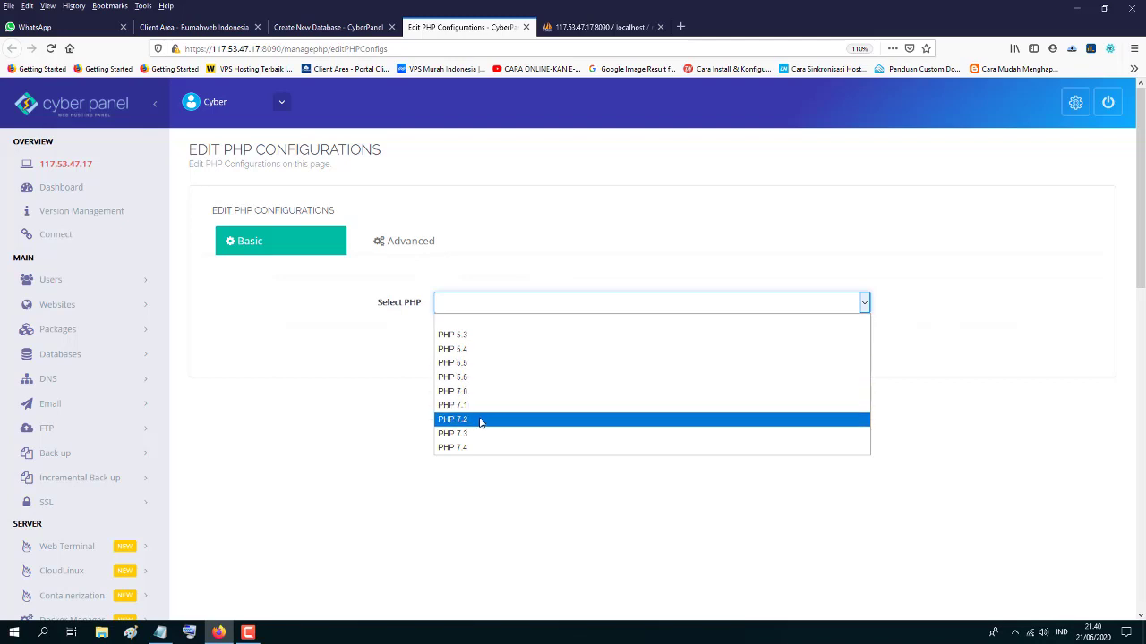
- Reopen phpMyAdmin to confirm PHP version 7.2.31, then reopen the Select PHP dropdown
click(578, 33)
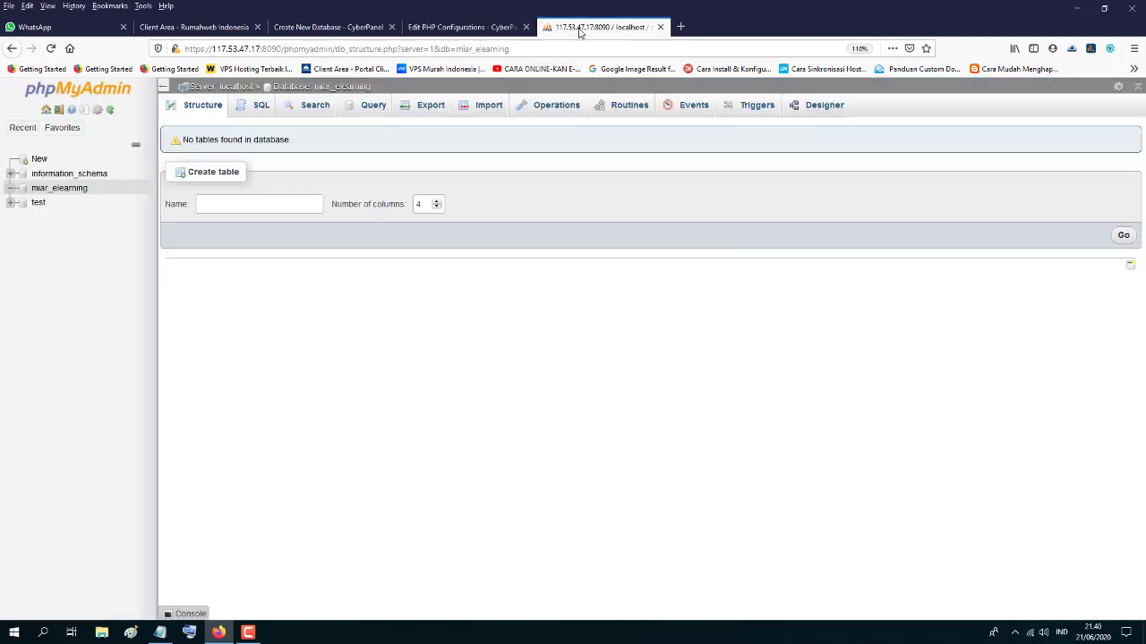
click(660, 28)
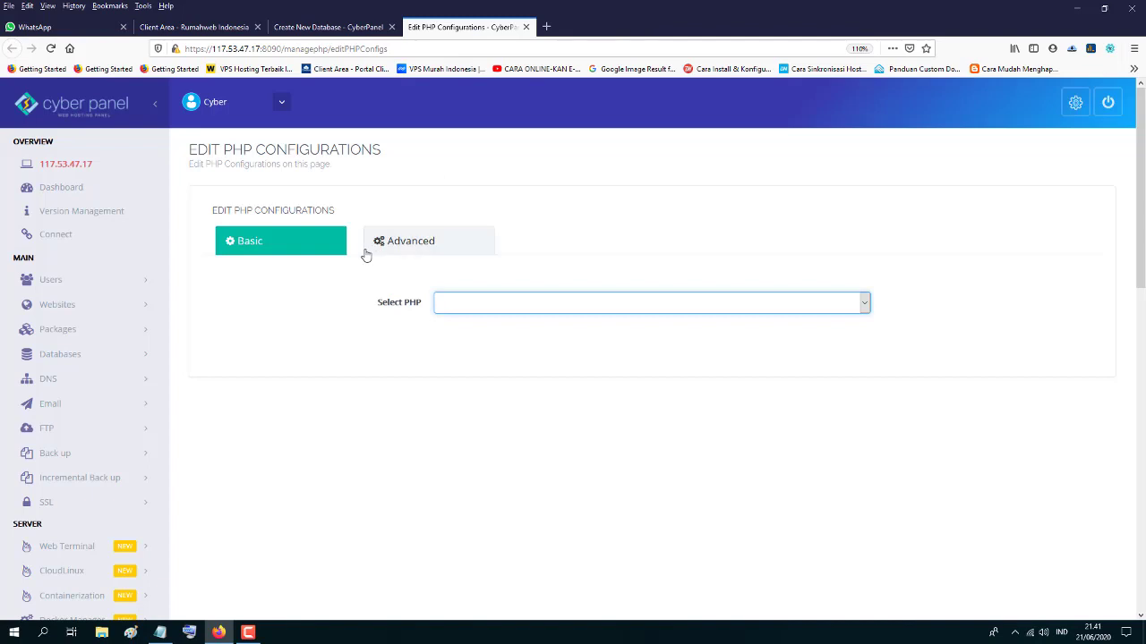
click(340, 27)
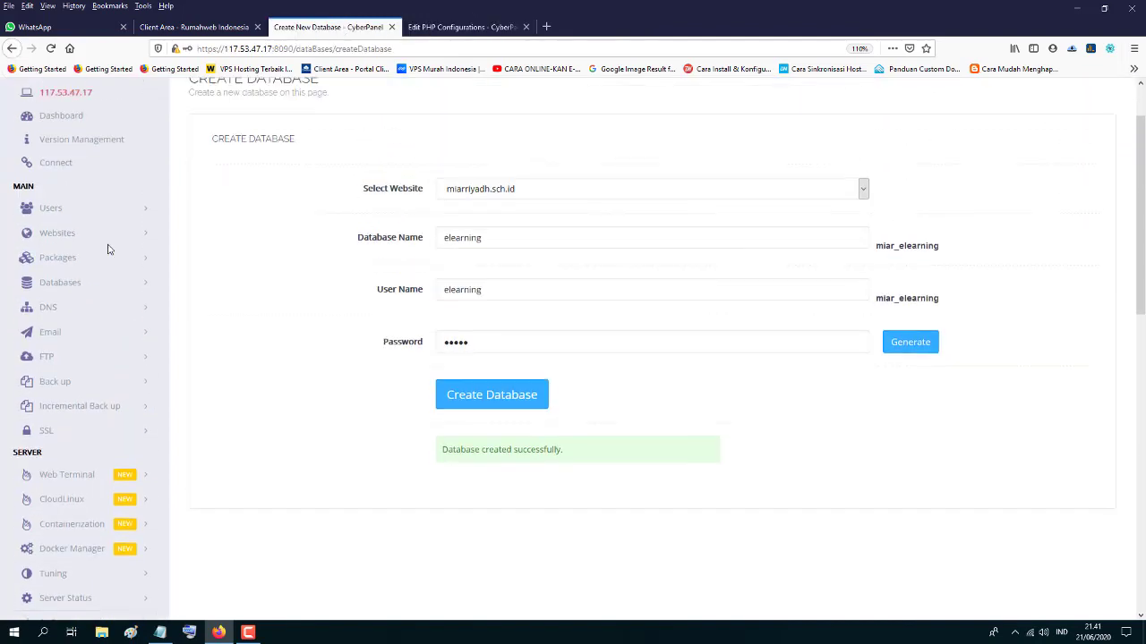
click(145, 285)
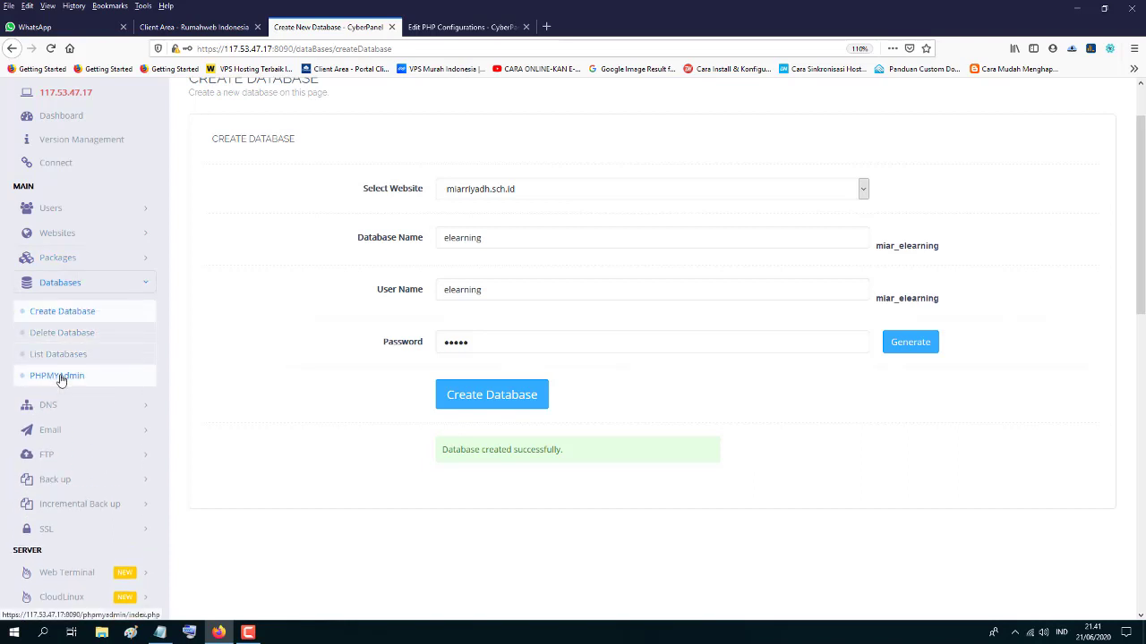
right_click(61, 378)
click(89, 384)
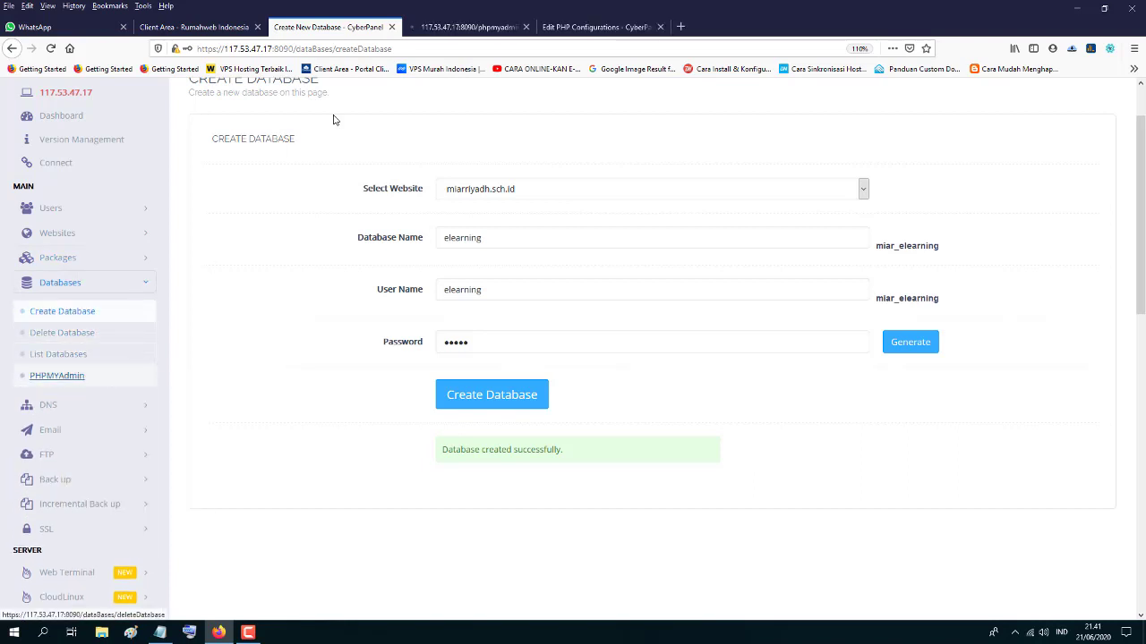
click(439, 30)
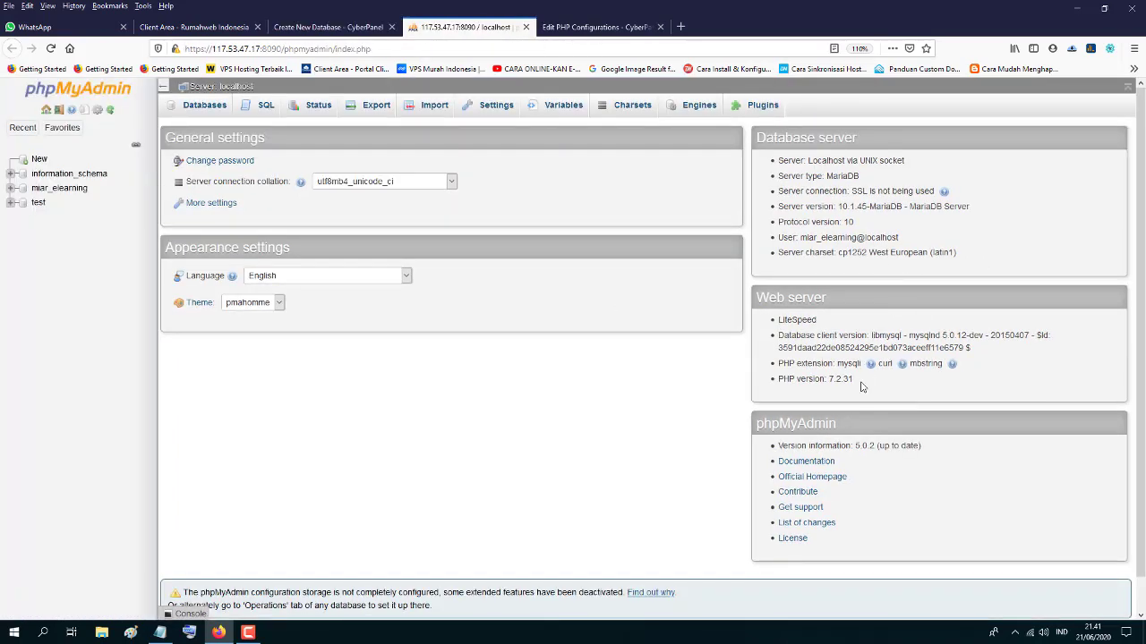
drag(861, 383, 838, 383)
click(831, 383)
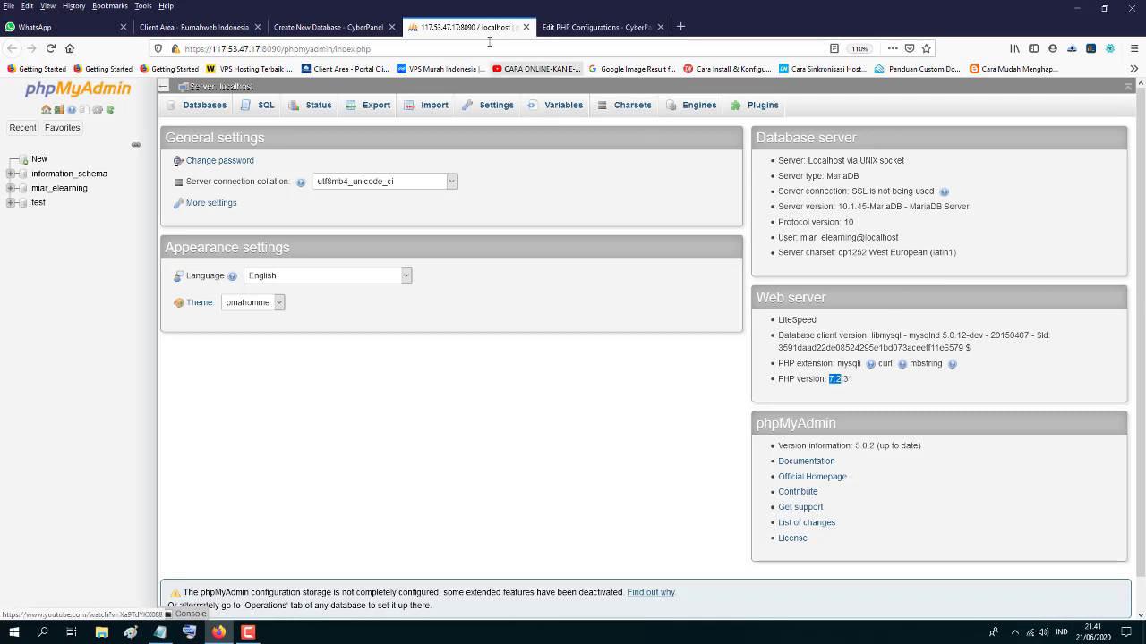
click(562, 29)
click(463, 308)
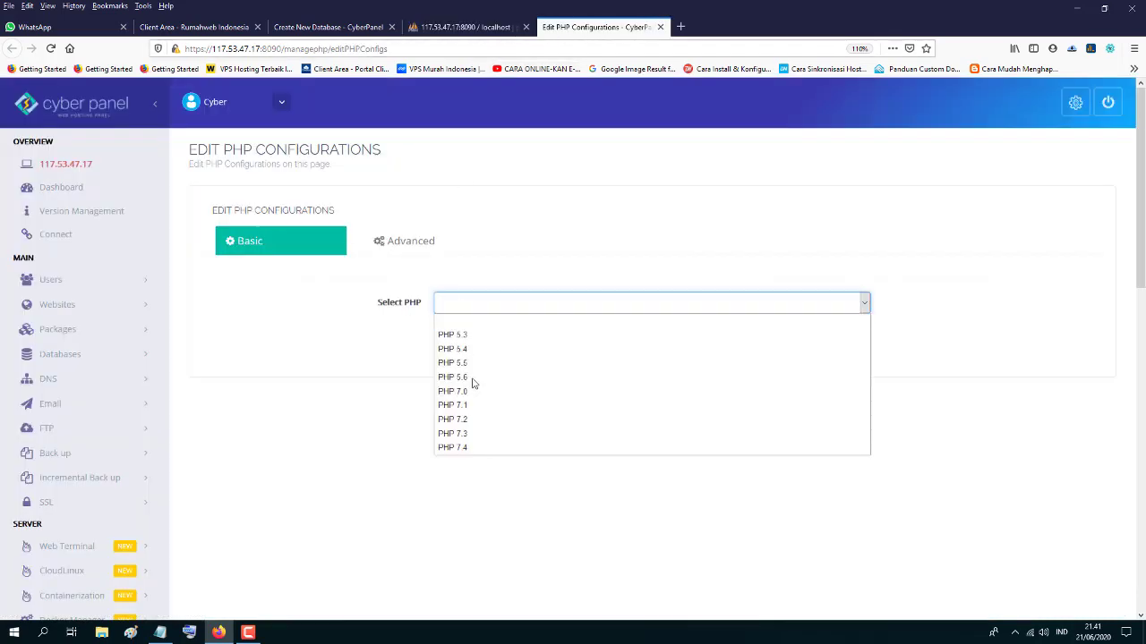
click(471, 420)
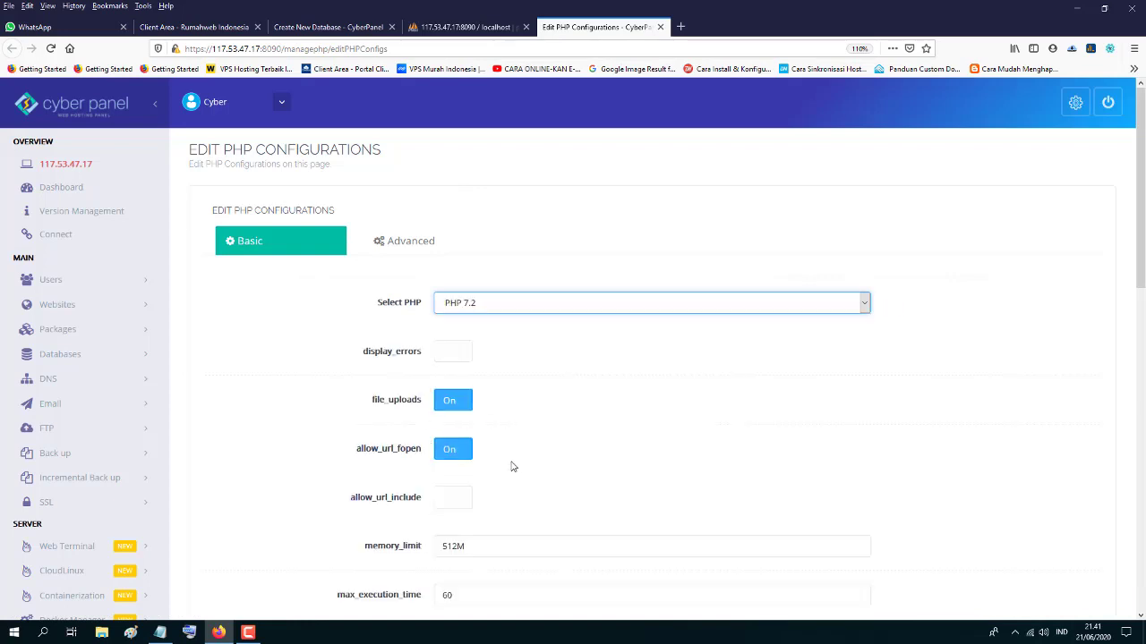
scroll(512, 467, down, 5)
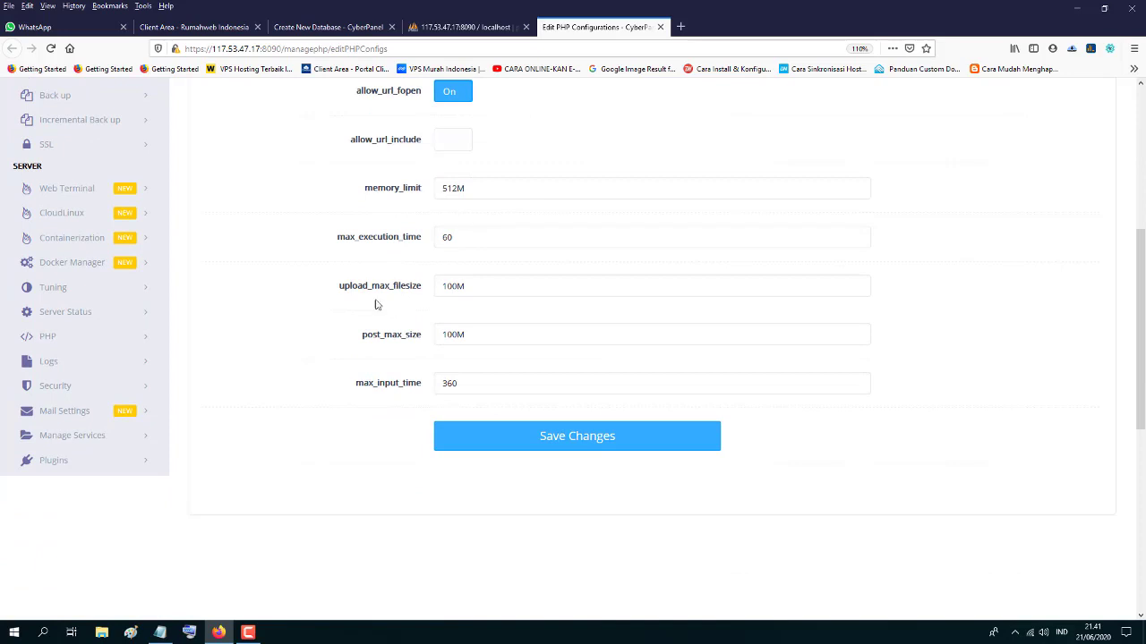
click(475, 287)
drag(474, 287, 445, 289)
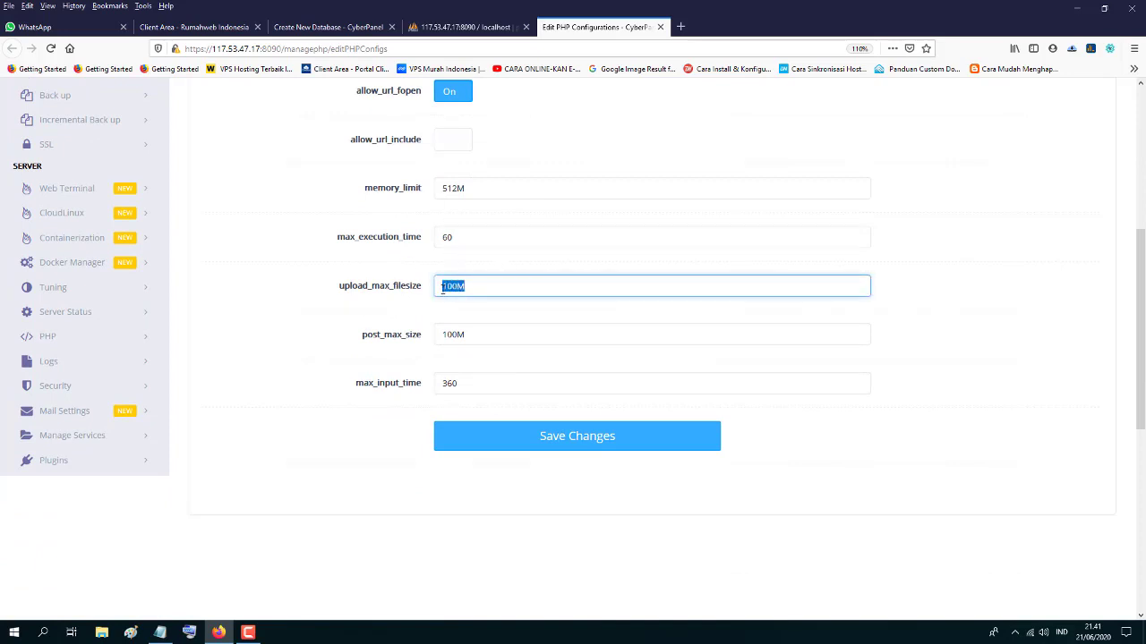
click(452, 288)
drag(443, 335, 454, 335)
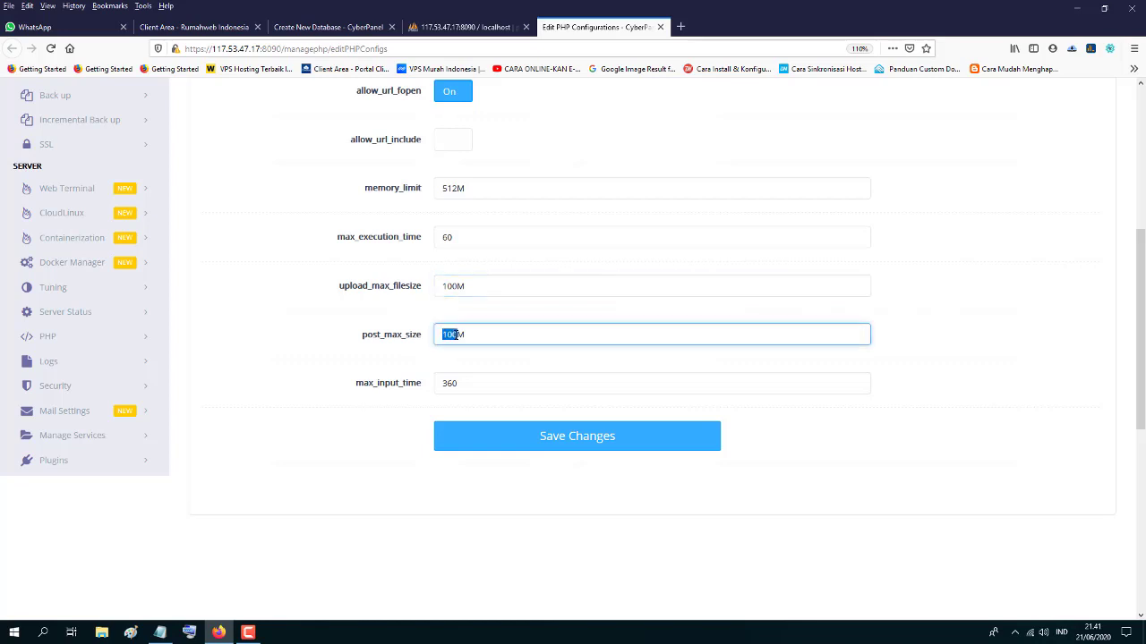
click(454, 243)
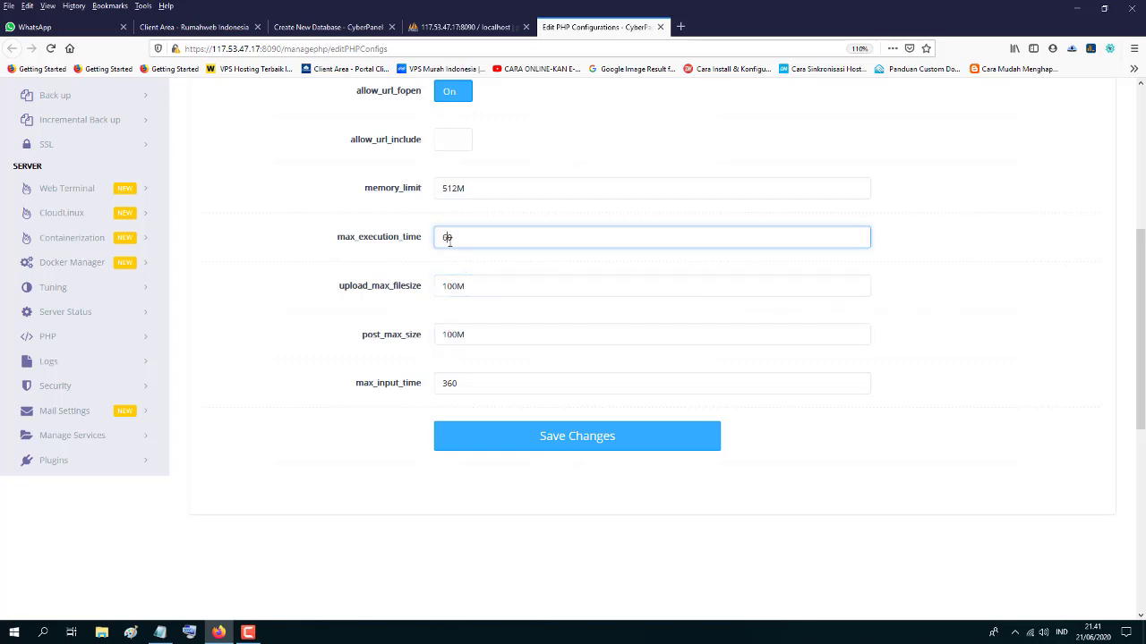
click(449, 383)
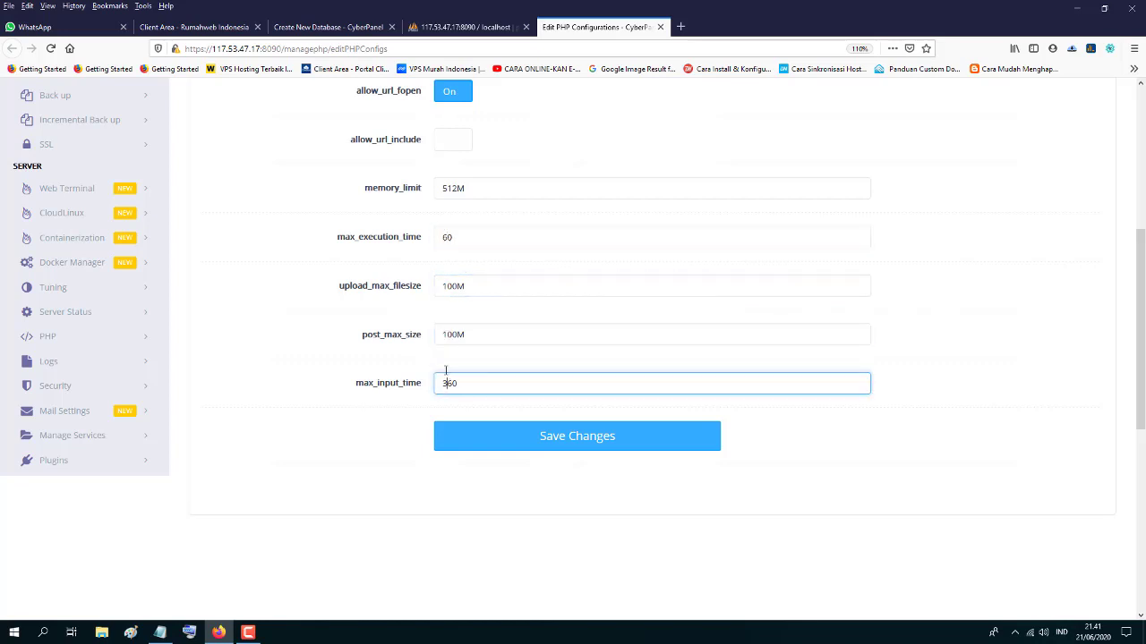
scroll(448, 495, up, 3)
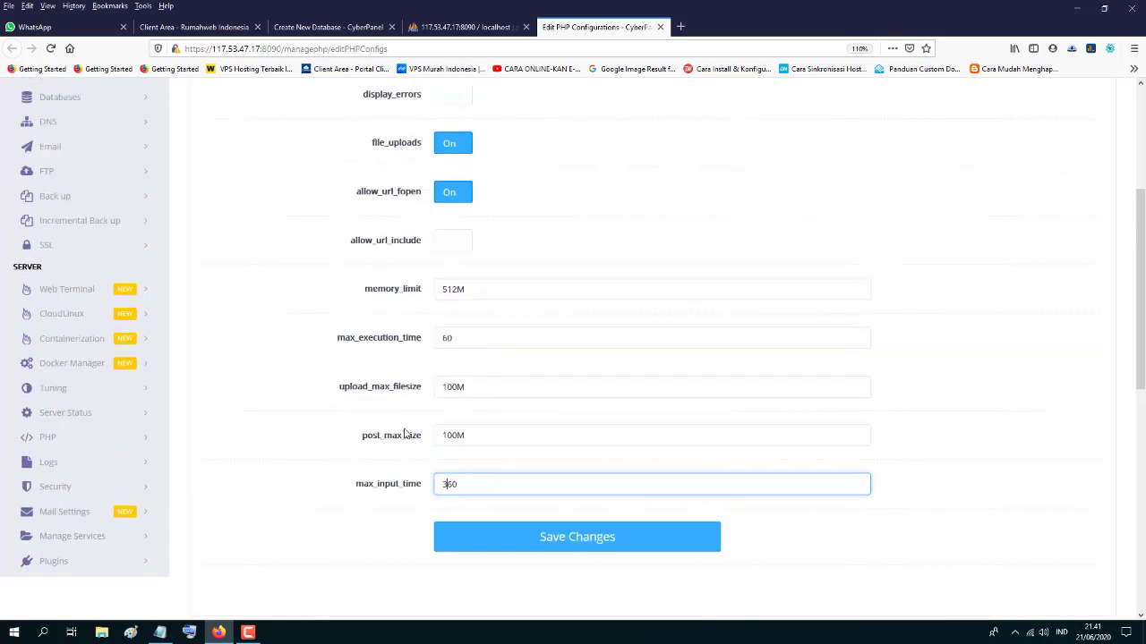
scroll(649, 290, up, 3)
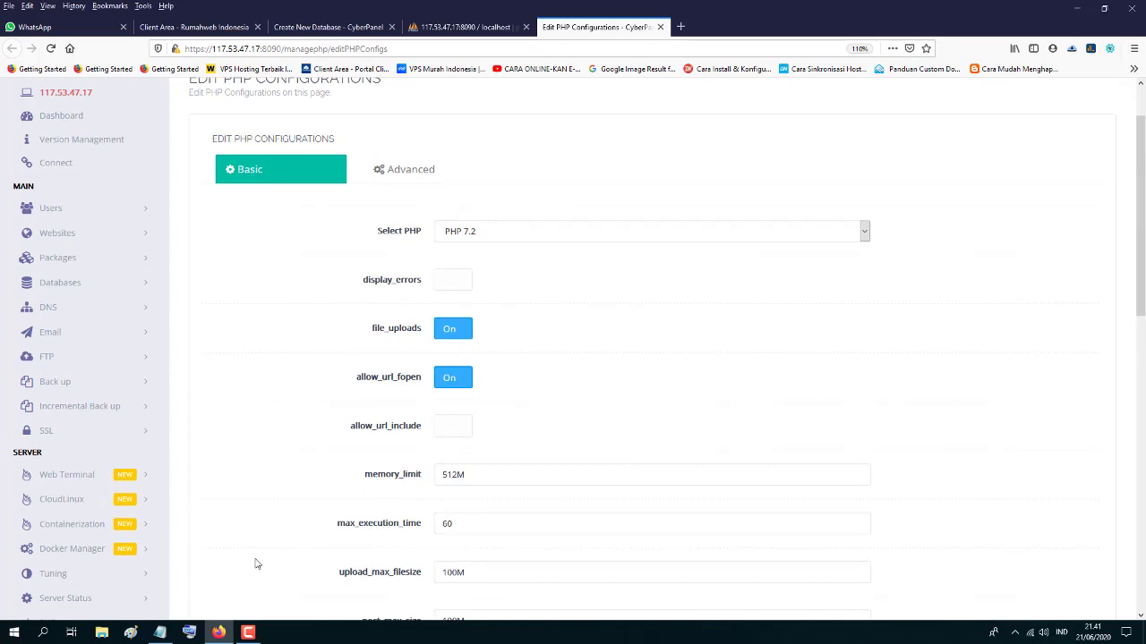
click(1143, 635)
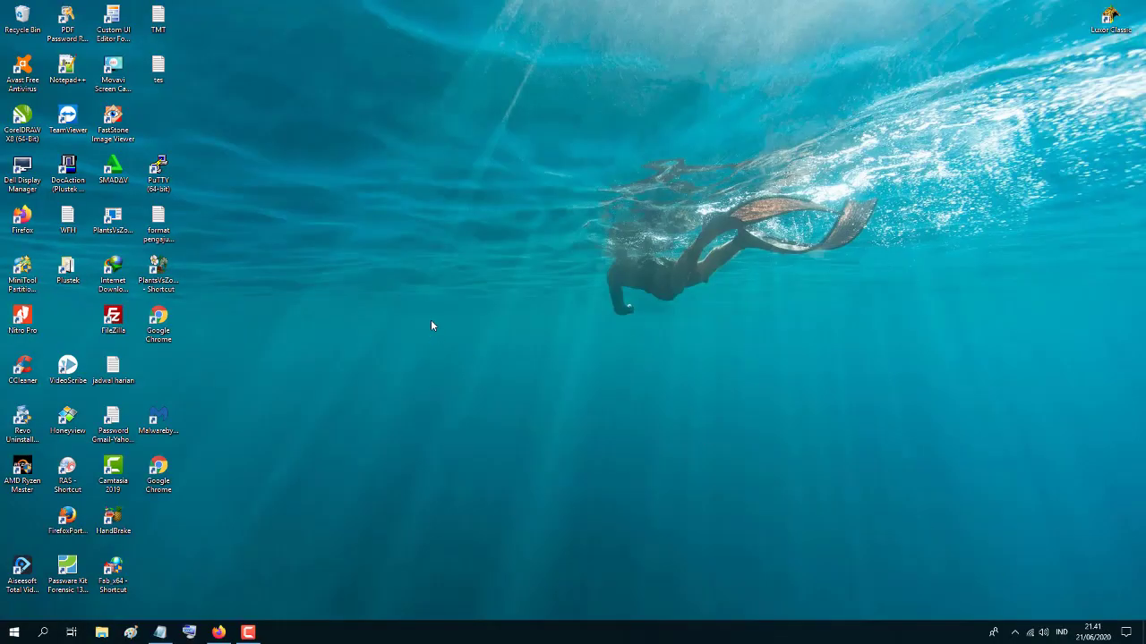
right_click(152, 177)
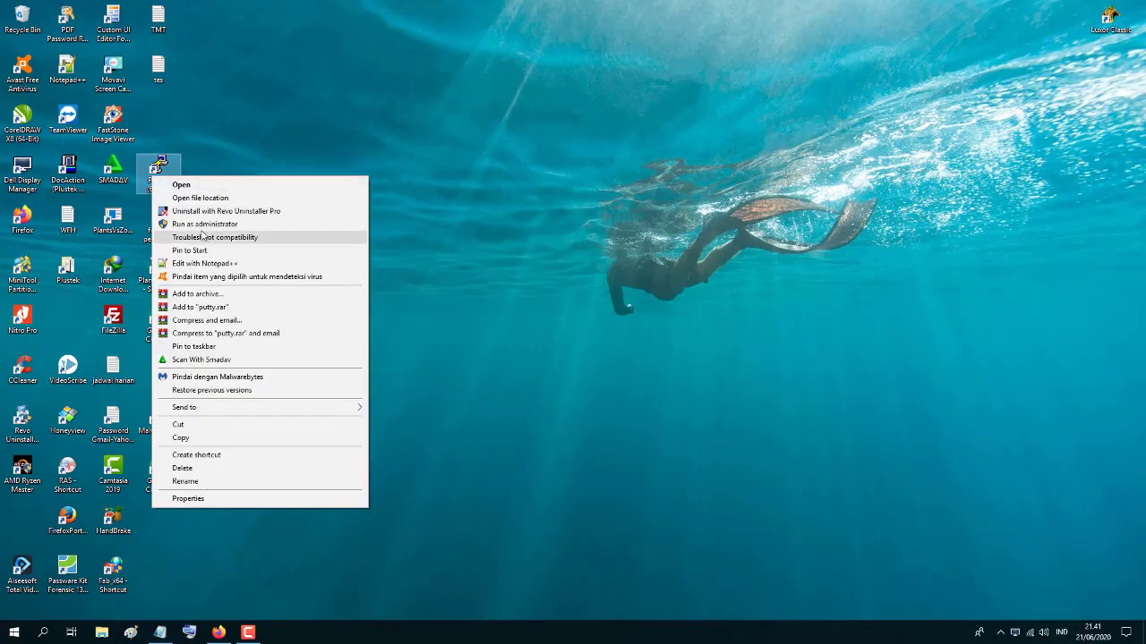
click(199, 224)
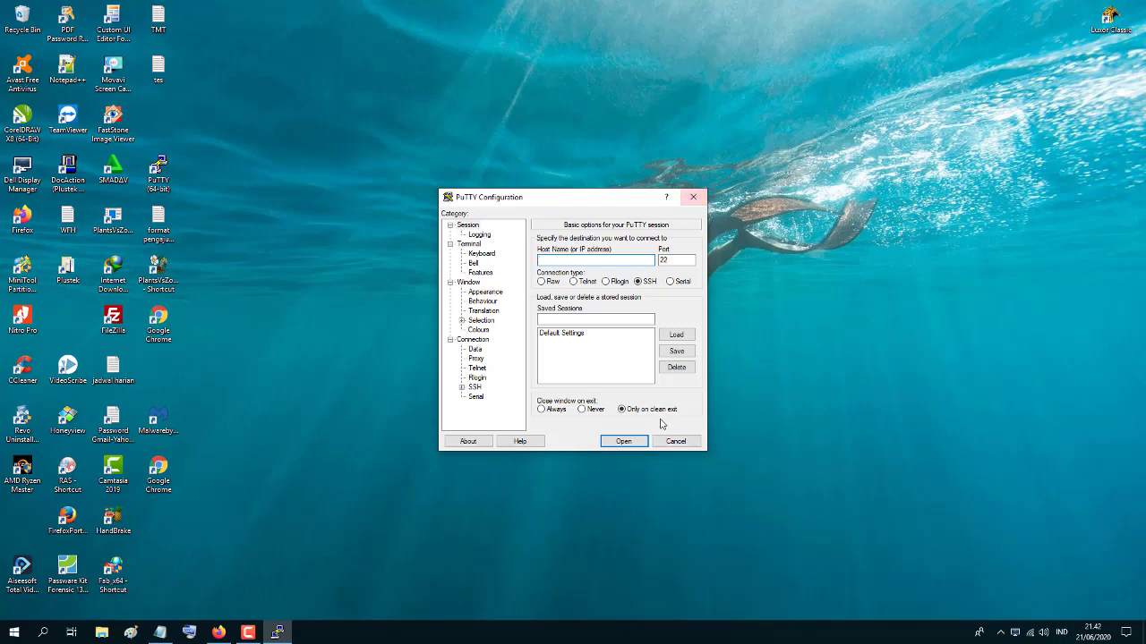
click(677, 442)
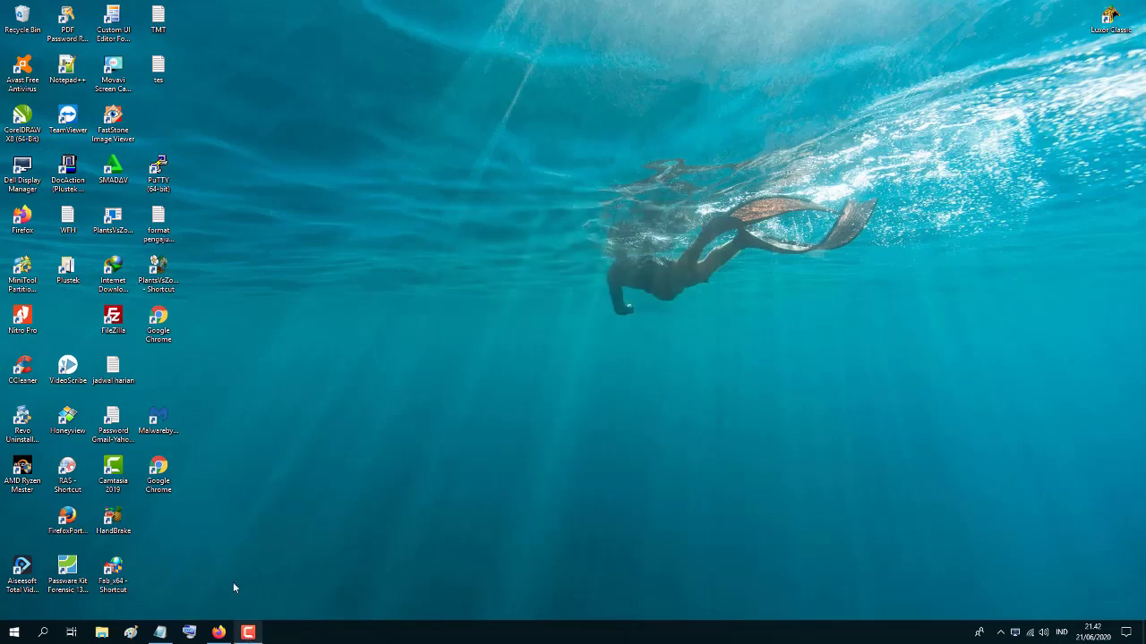
click(218, 632)
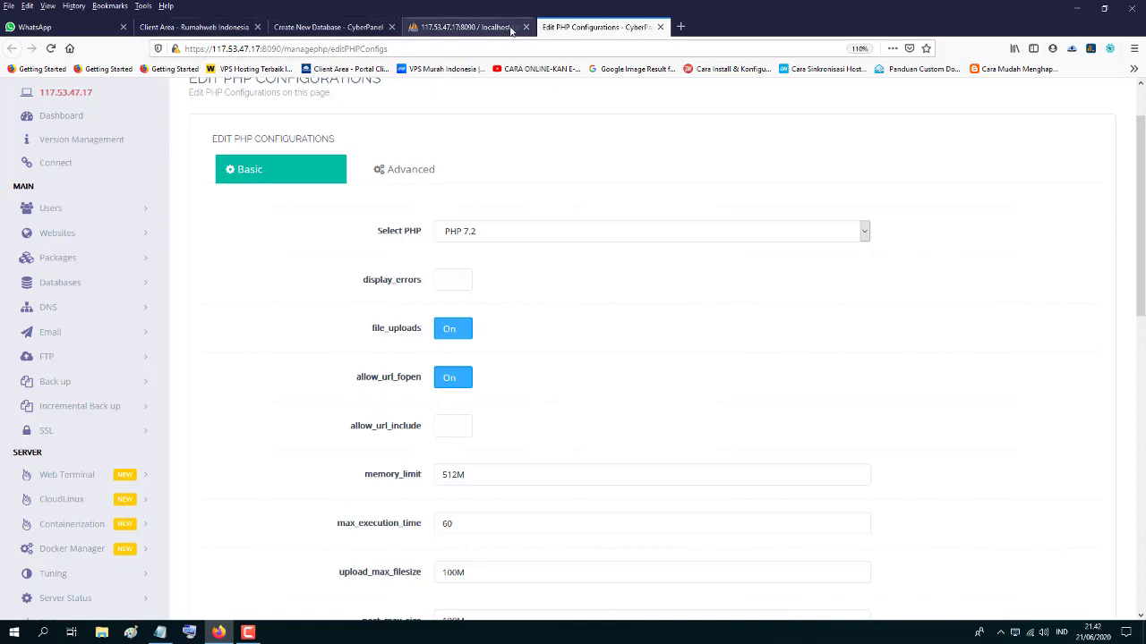
- Close the Edit PHP Configurations tab and open phpMyAdmin's Import page for miar_elearning
click(474, 27)
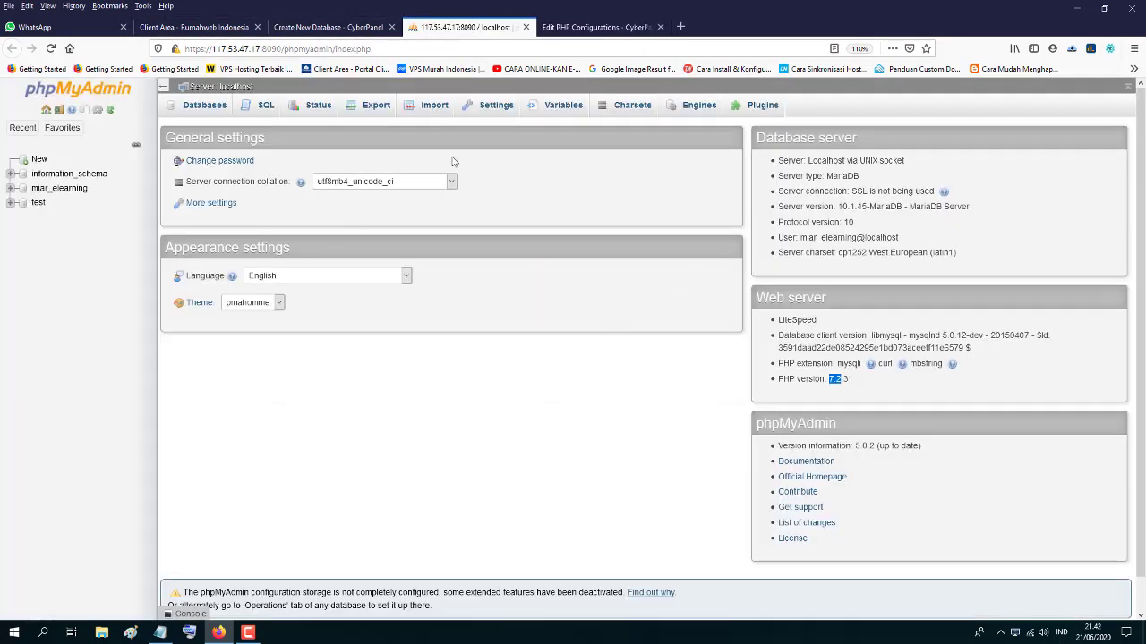
click(634, 29)
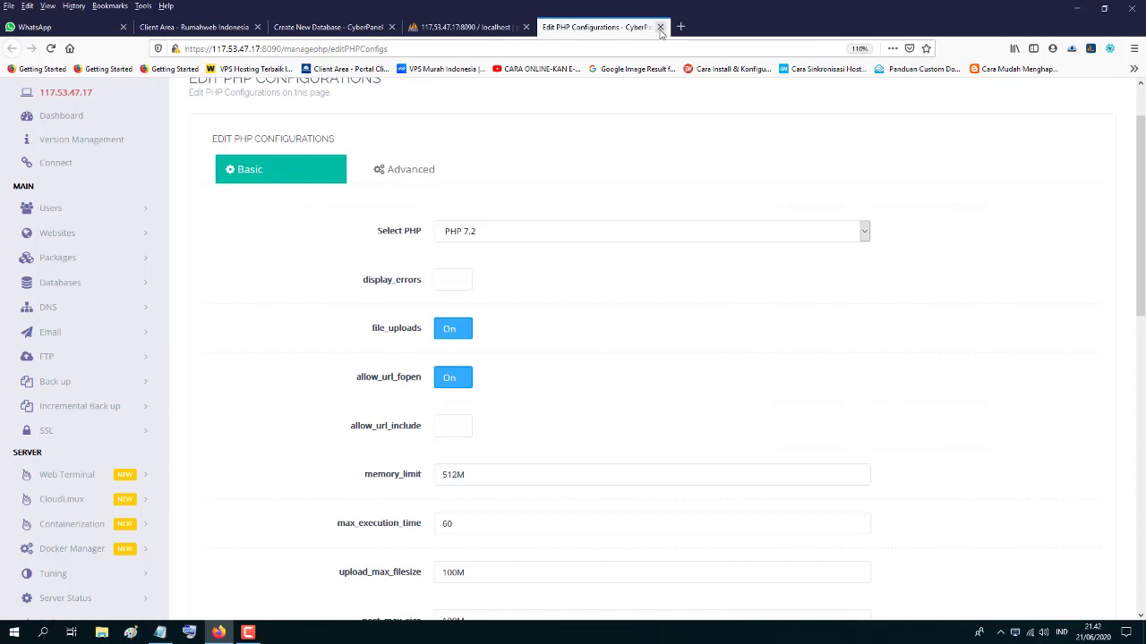
click(661, 28)
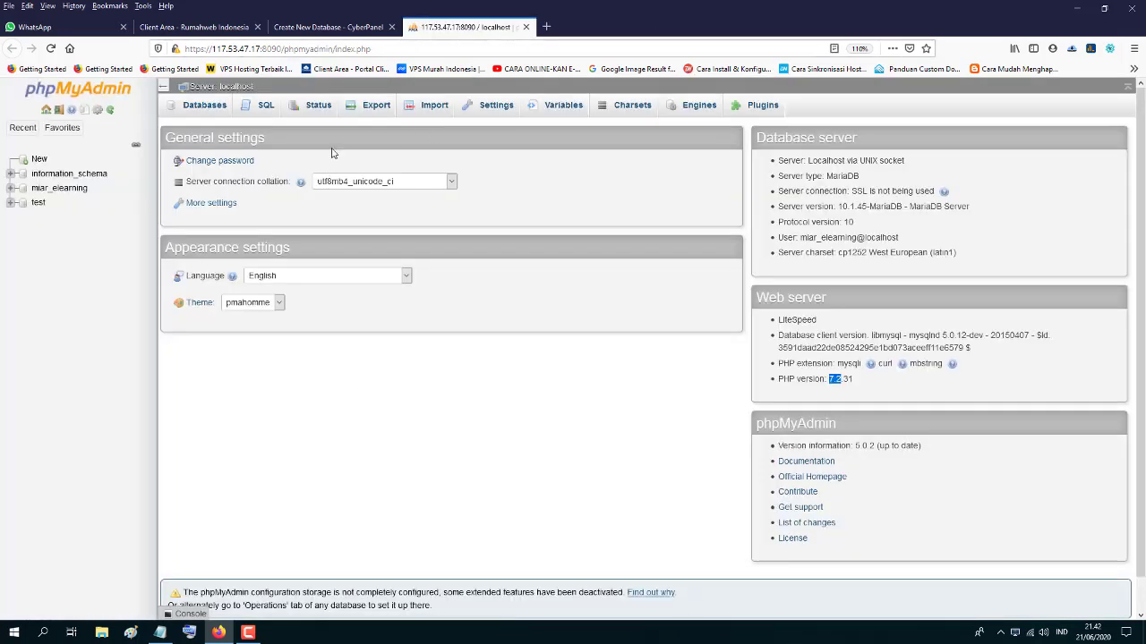
click(328, 27)
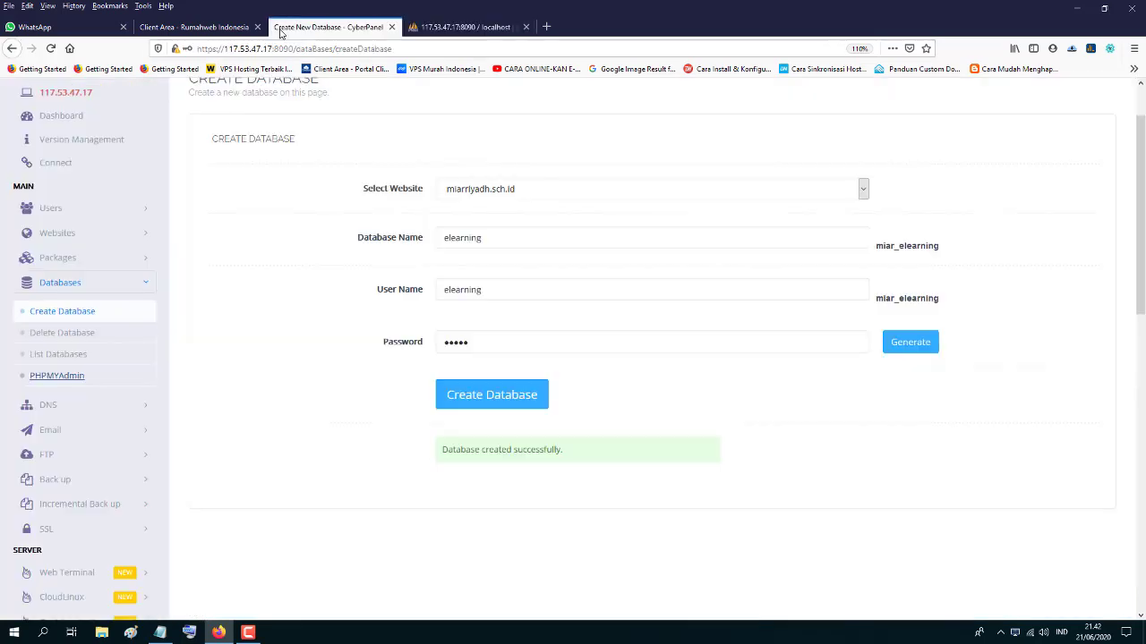
click(194, 27)
click(465, 27)
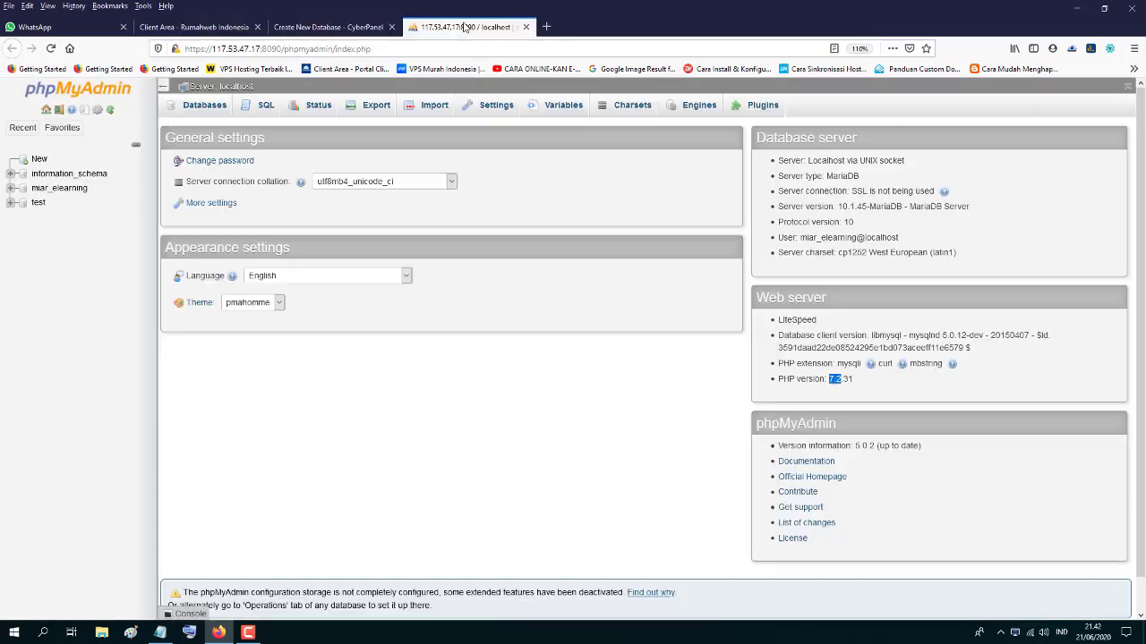
click(63, 190)
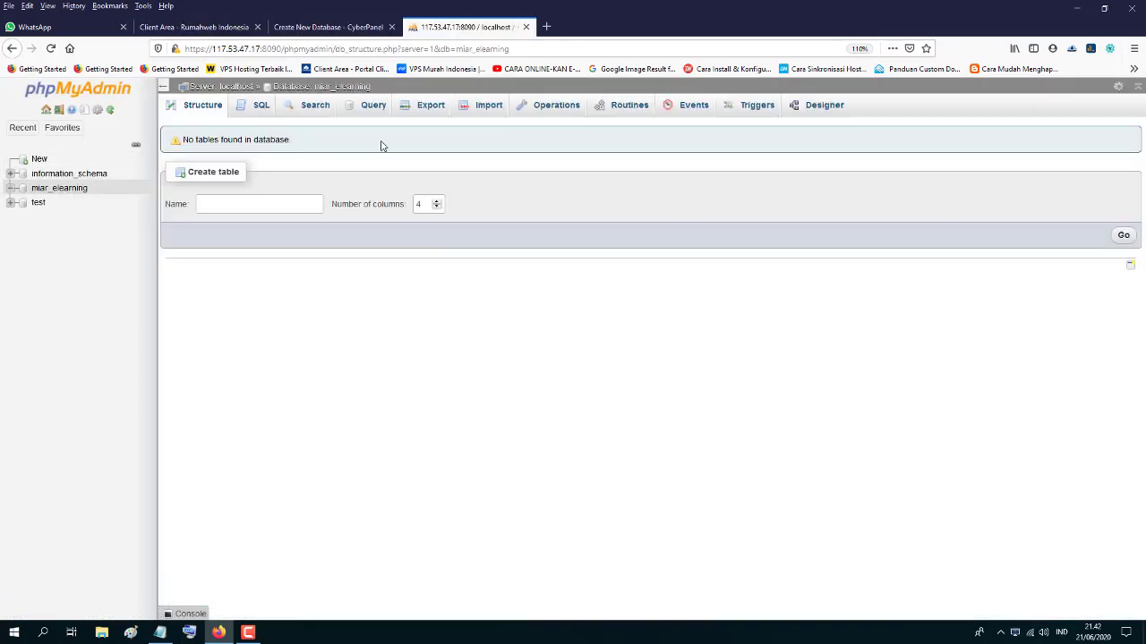
click(483, 108)
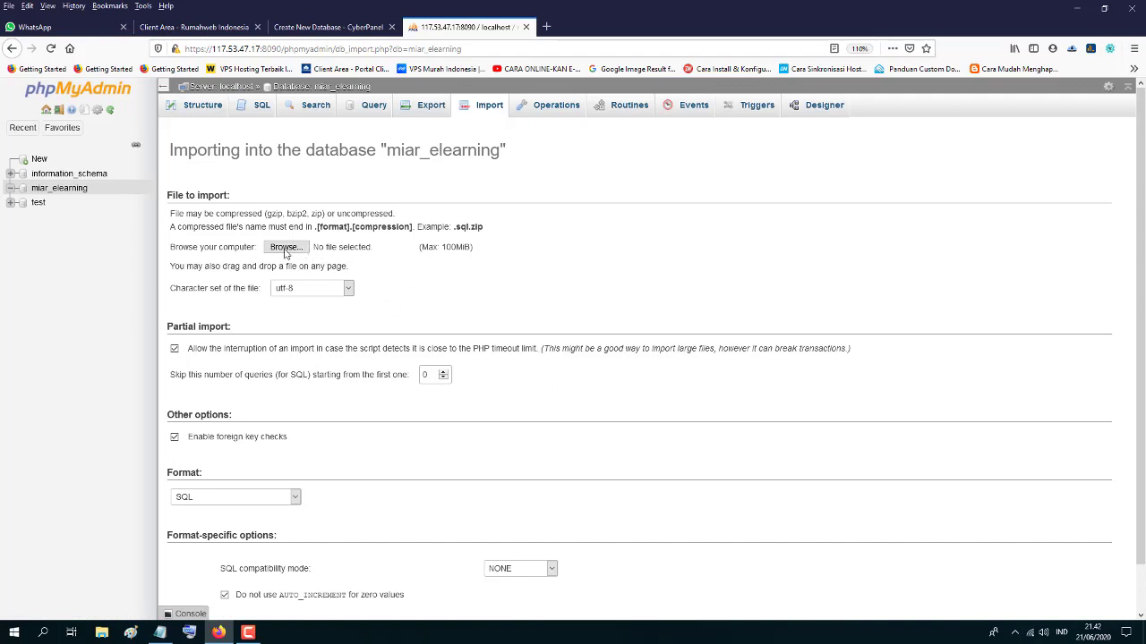
- Choose database.zip from the database folder and import it into miar_elearning
click(285, 250)
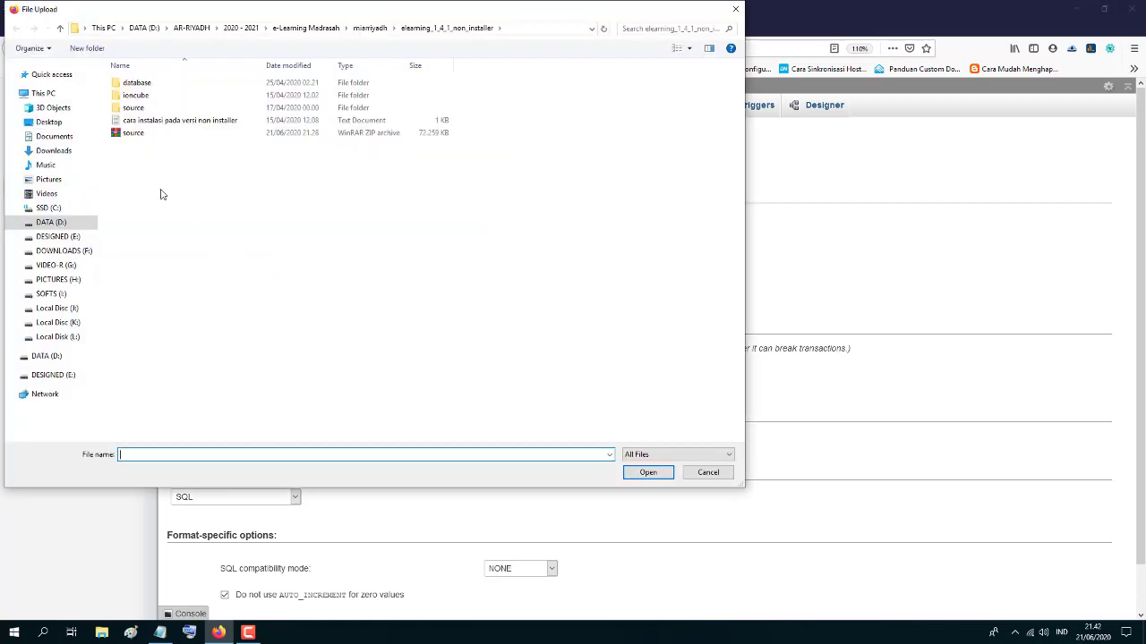
click(139, 84)
double_click(138, 85)
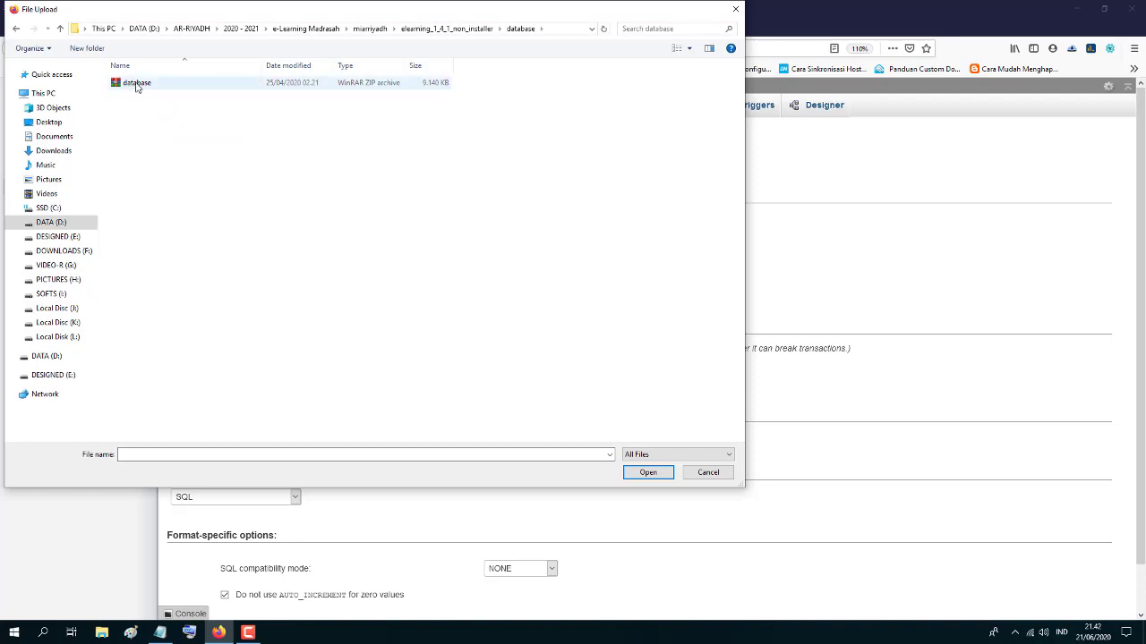
click(137, 86)
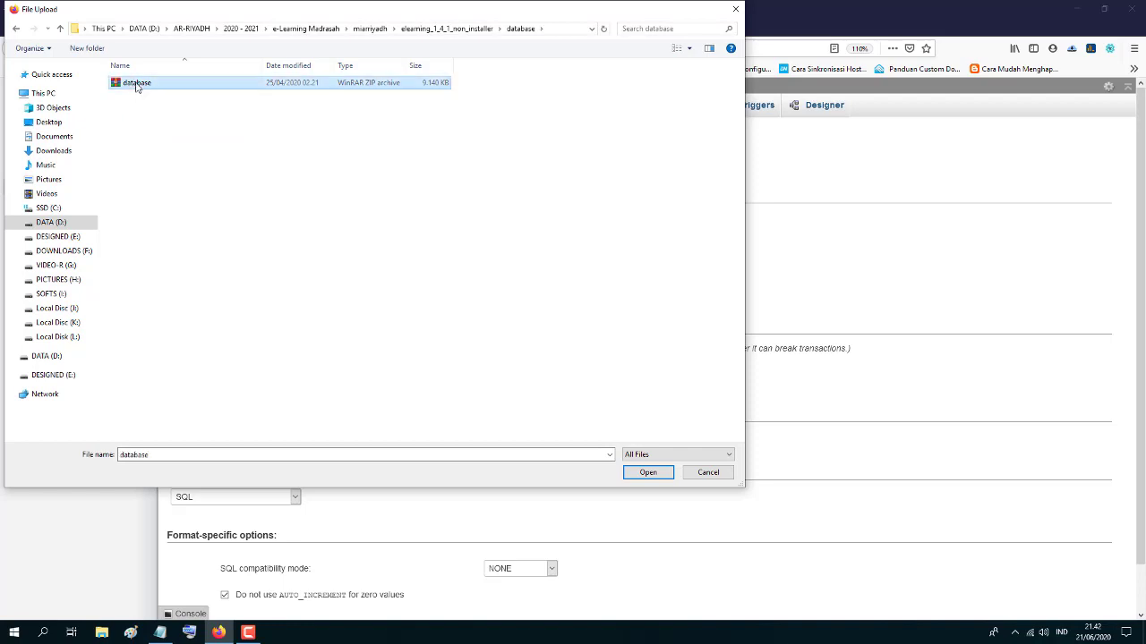
click(648, 473)
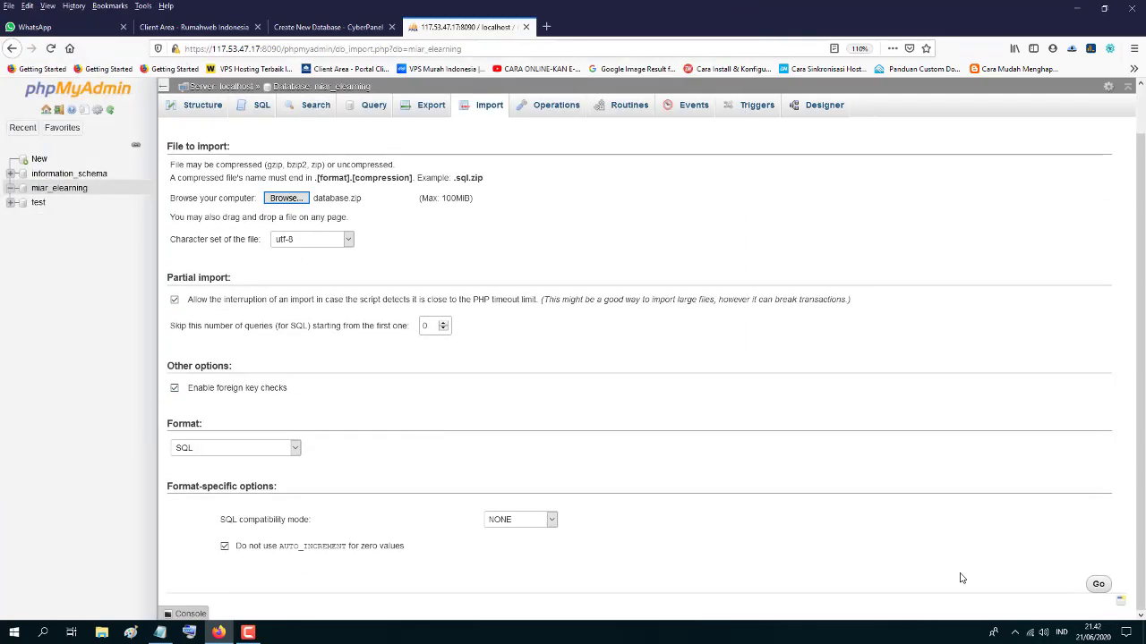
click(1100, 585)
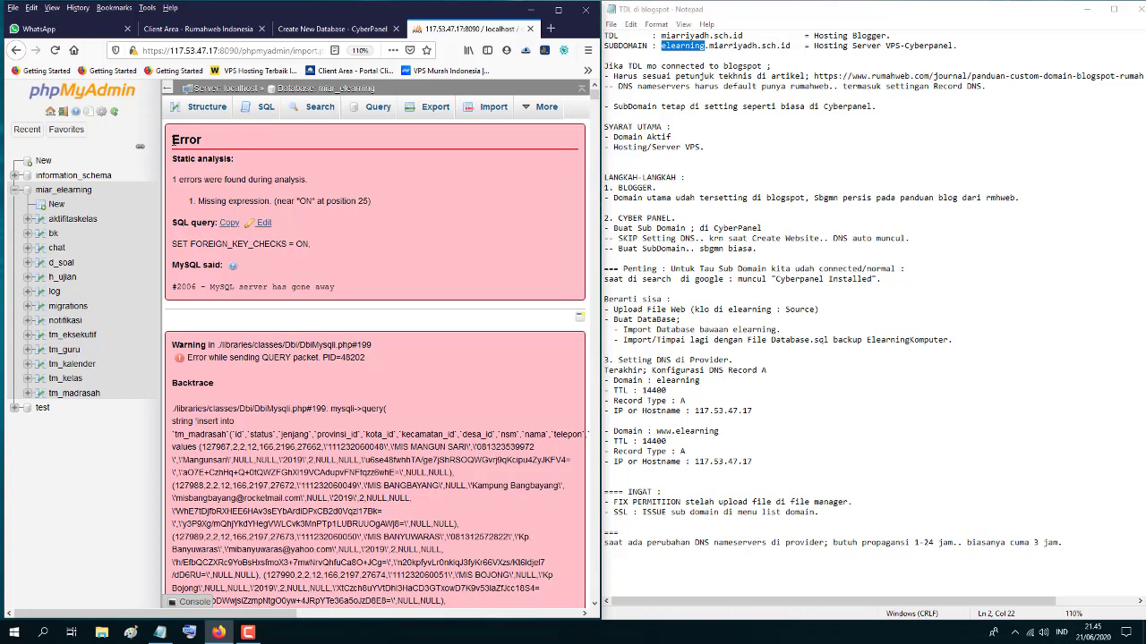
- Review the #2006 'MySQL server has gone away' import error, then close the phpMyAdmin tab
drag(173, 140, 398, 231)
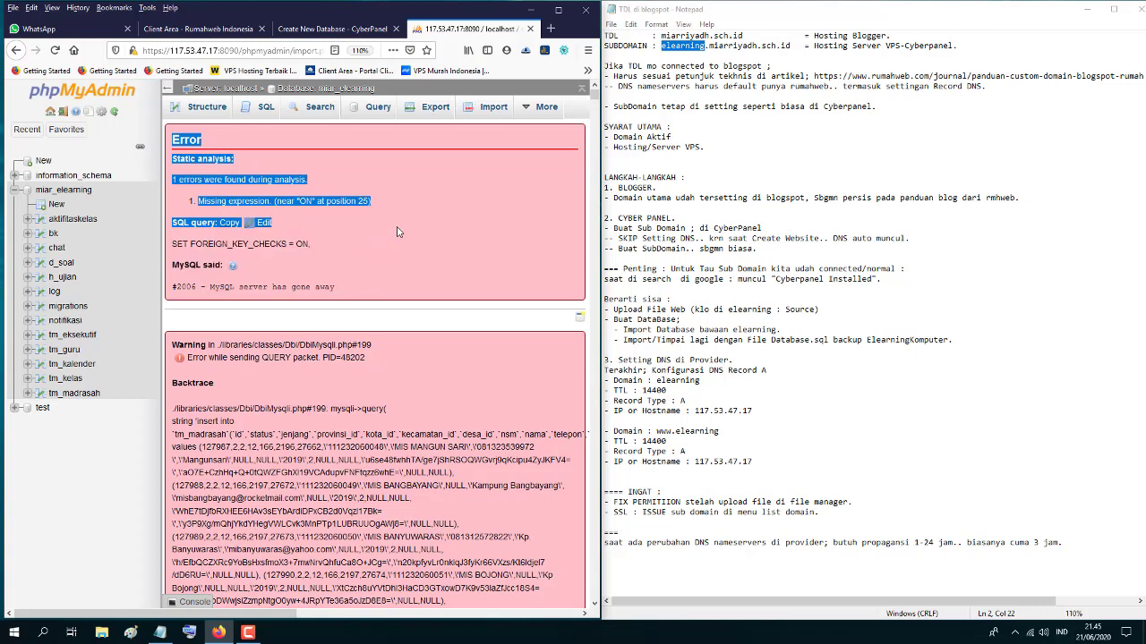
click(335, 139)
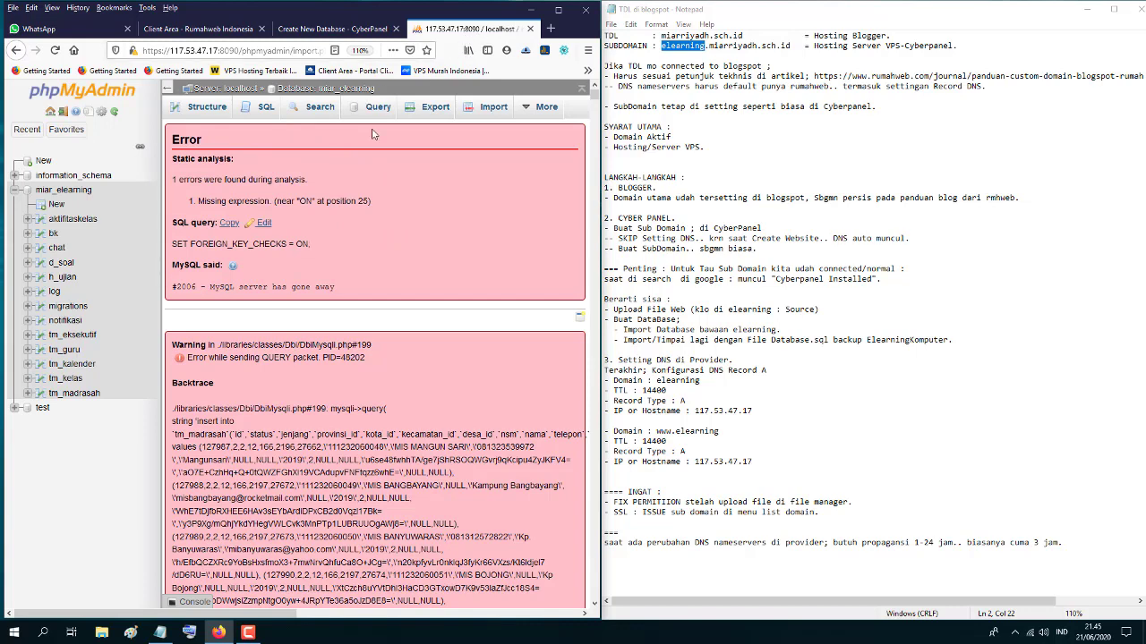
click(530, 29)
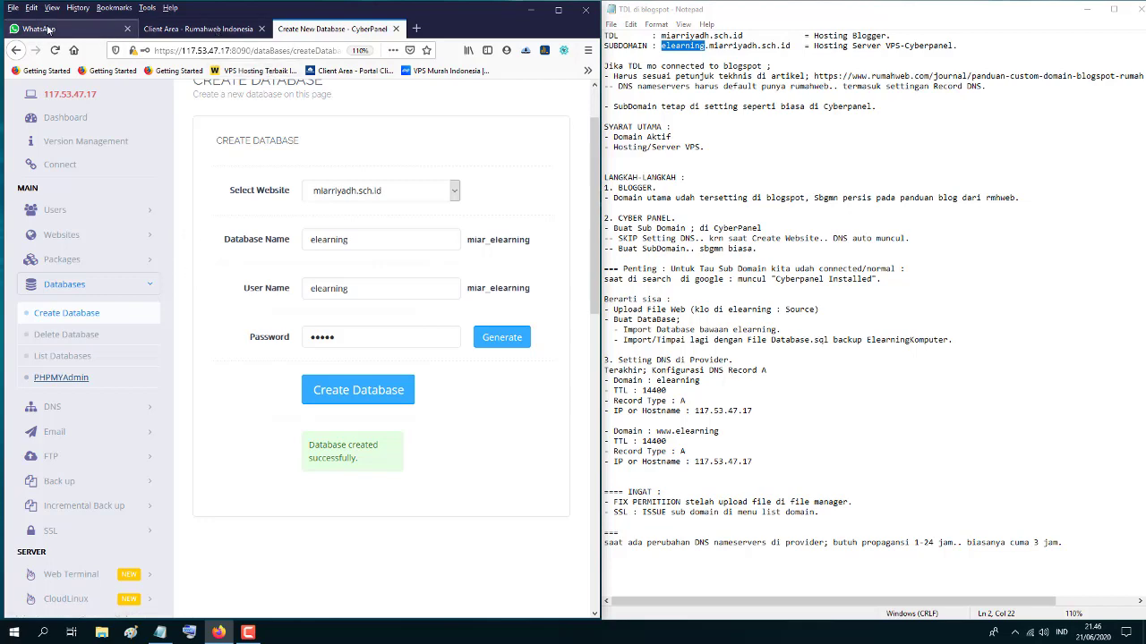
click(49, 30)
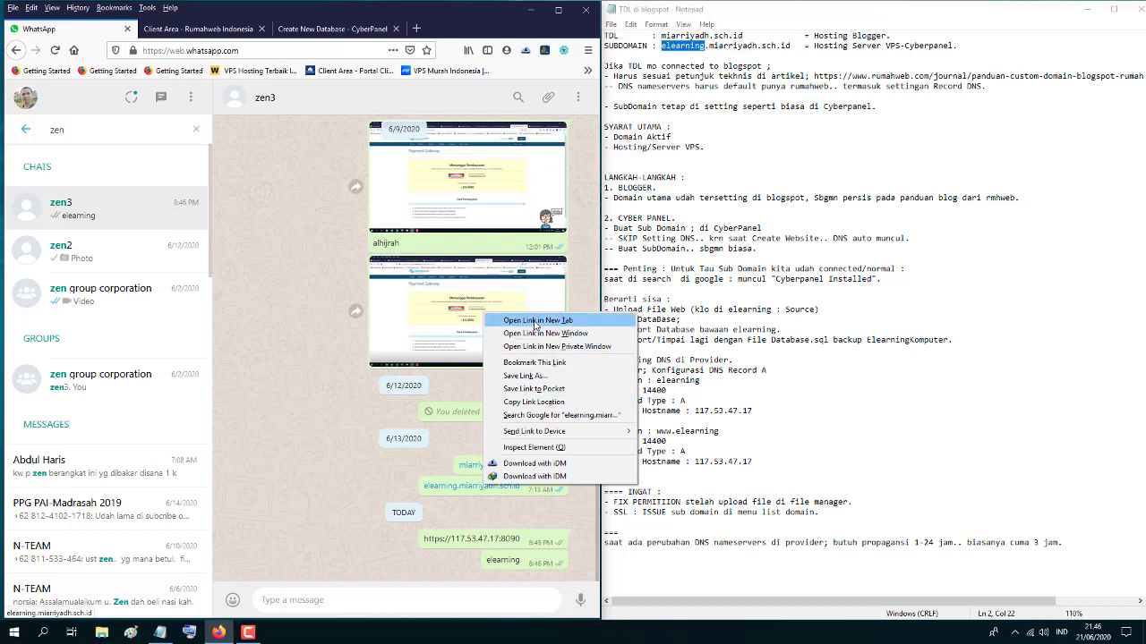
click(537, 320)
click(212, 32)
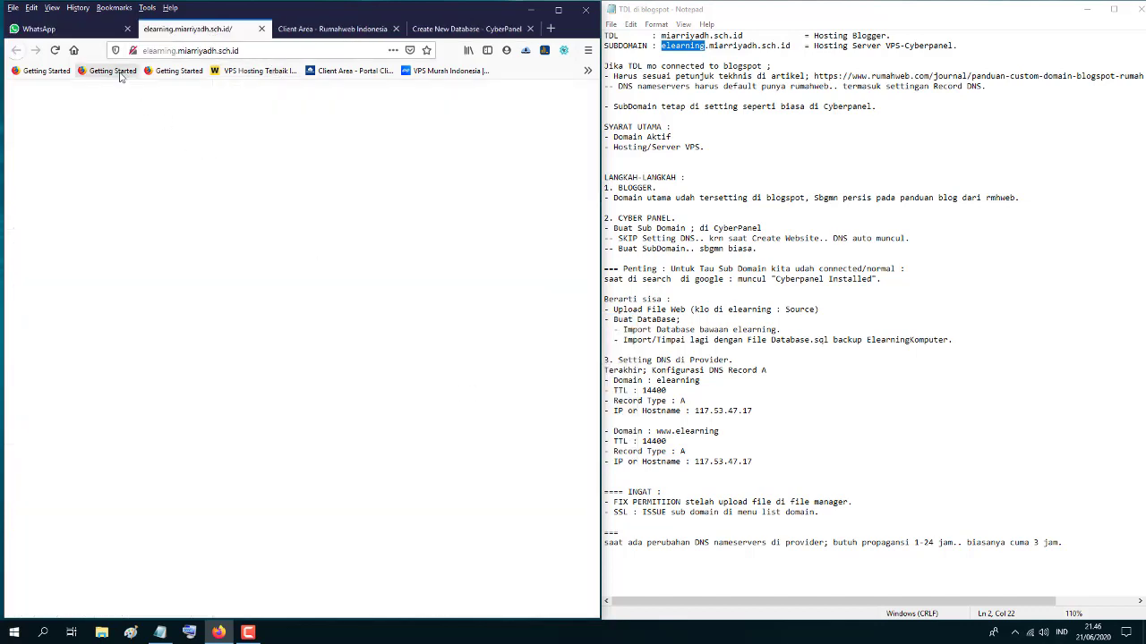
click(263, 30)
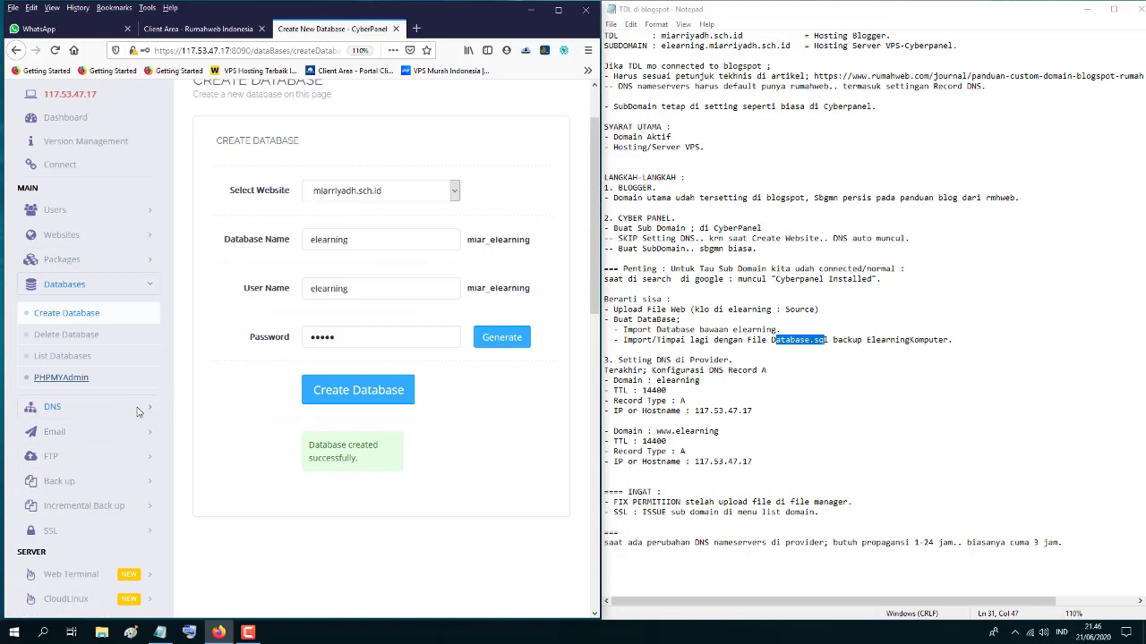
- Go to List Websites and open the File Manager for miarriyadh.sch.id
click(148, 287)
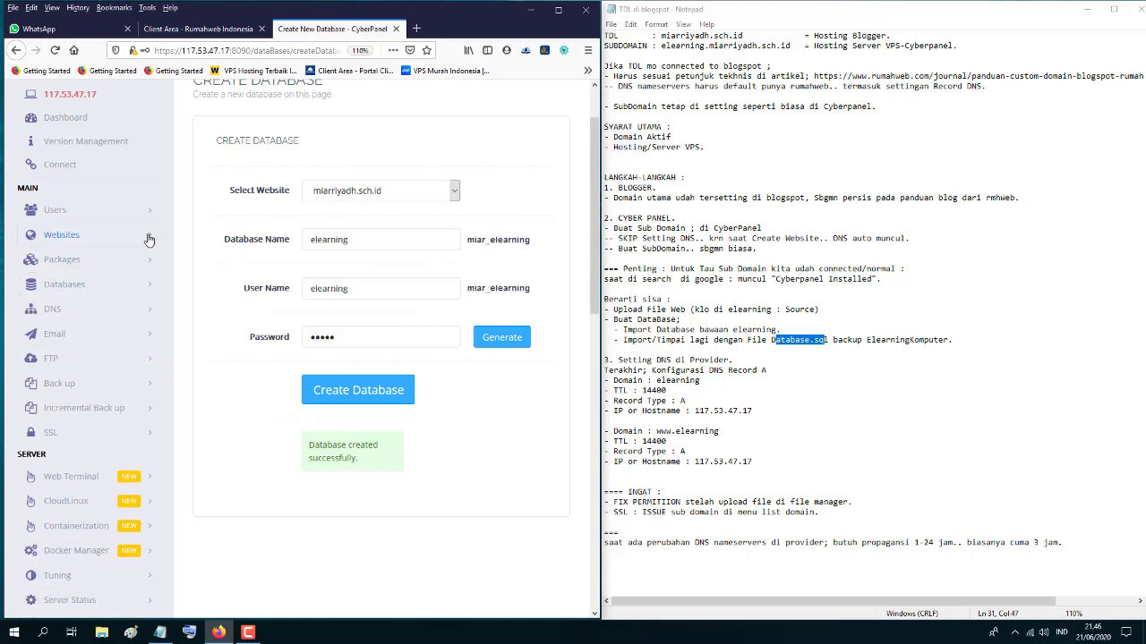
click(150, 238)
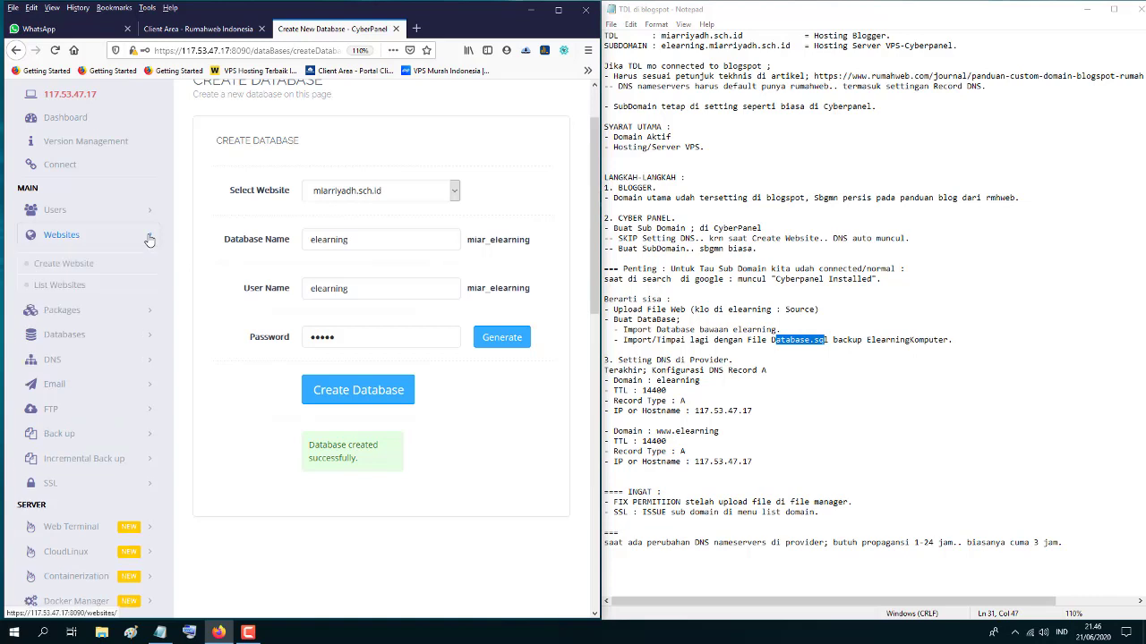
click(73, 287)
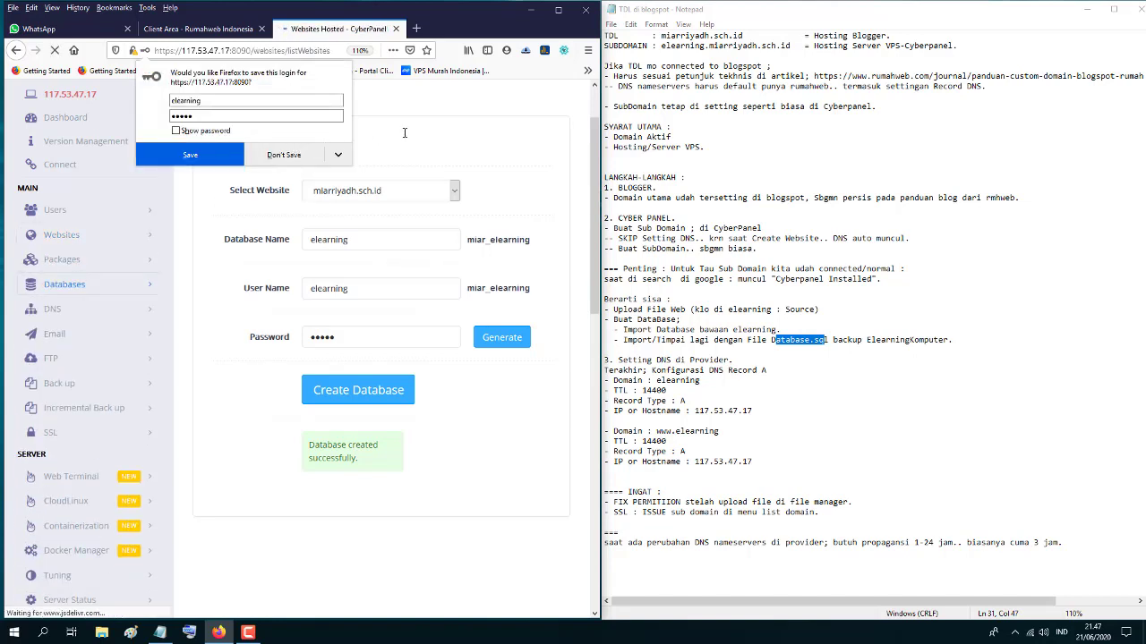
click(286, 158)
click(557, 12)
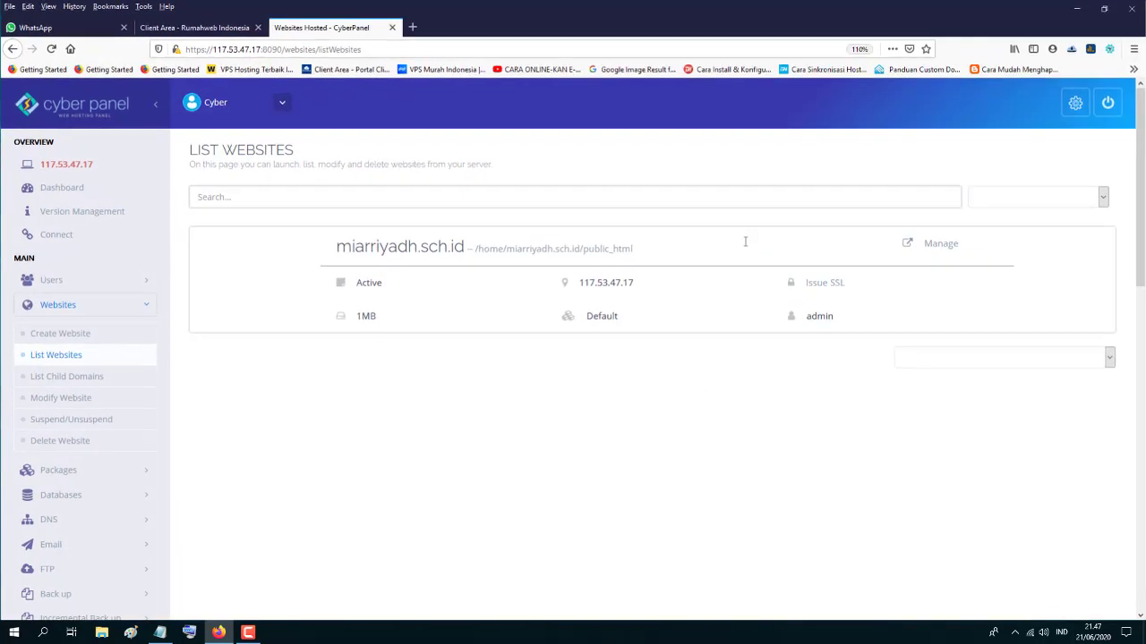
click(940, 247)
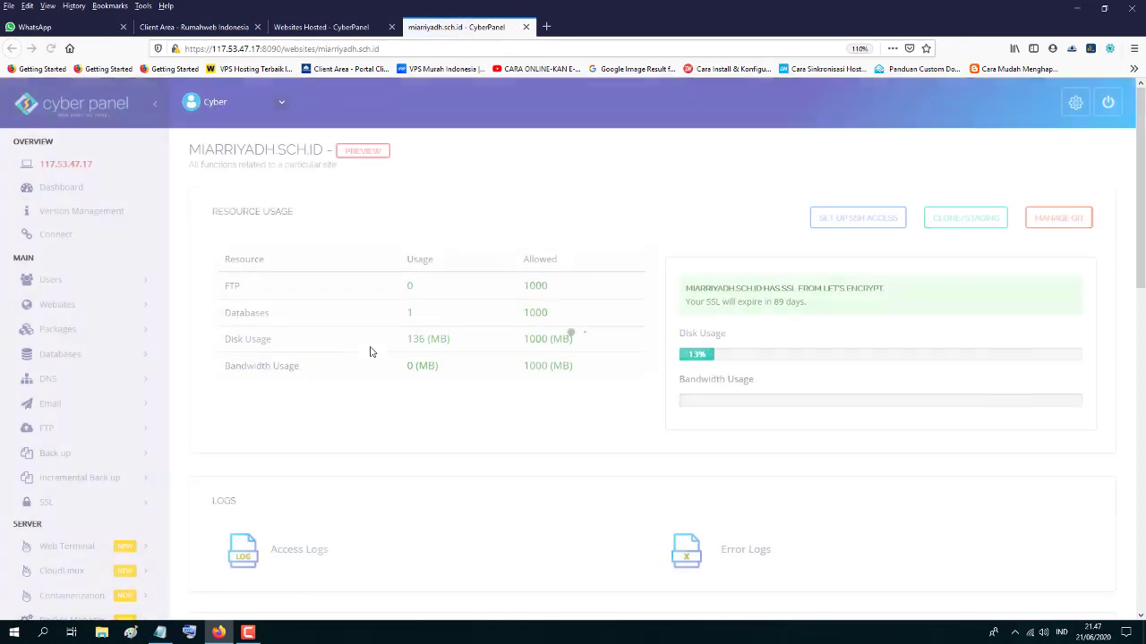
scroll(370, 352, down, 7)
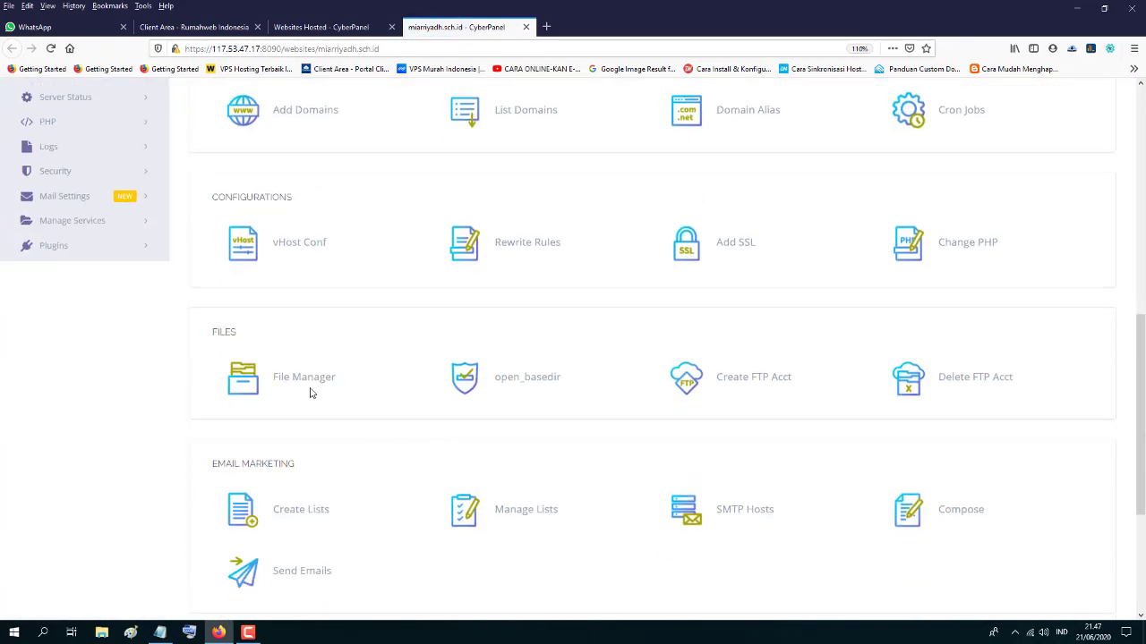
click(307, 383)
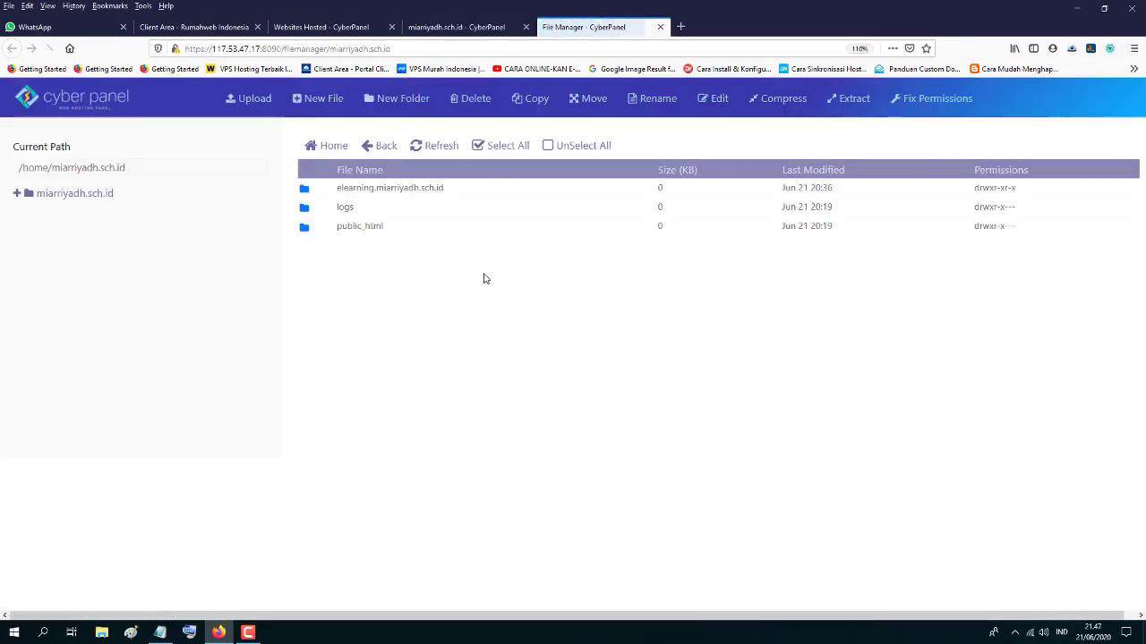
- Browse to elearning.miarriyadh.sch.id/_app/config and open database.php in the editor
double_click(376, 188)
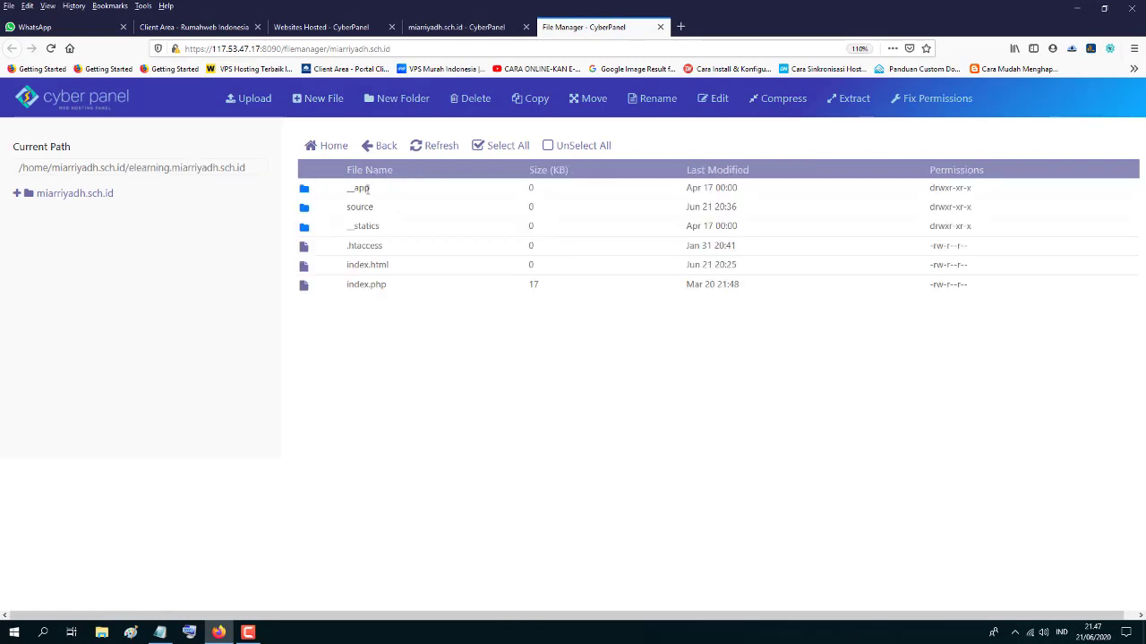
double_click(366, 188)
double_click(364, 207)
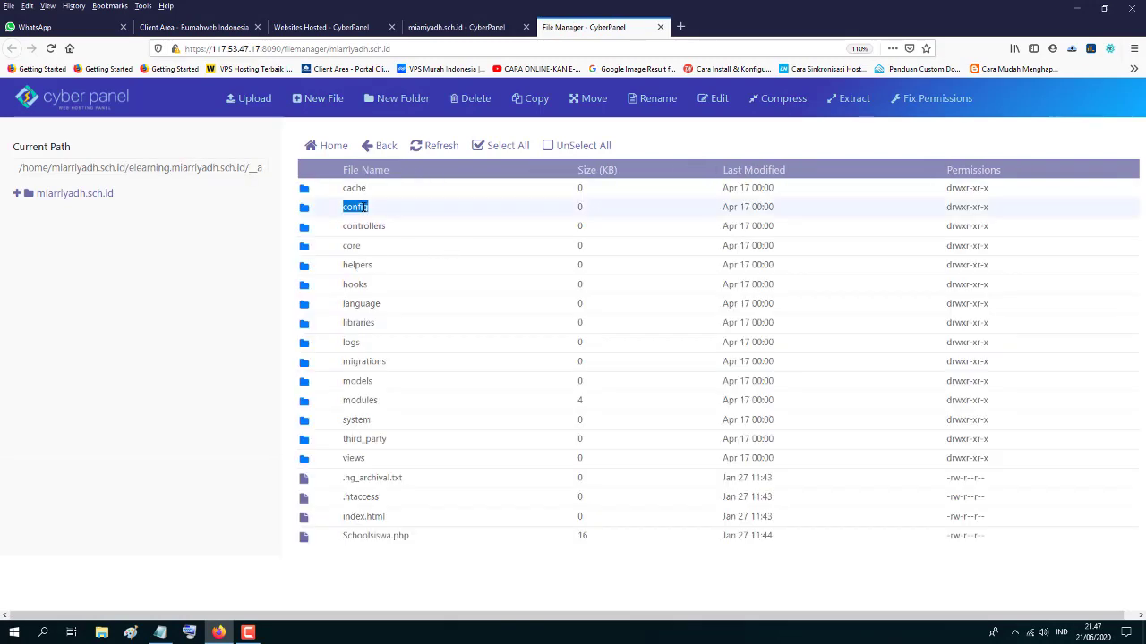
right_click(364, 249)
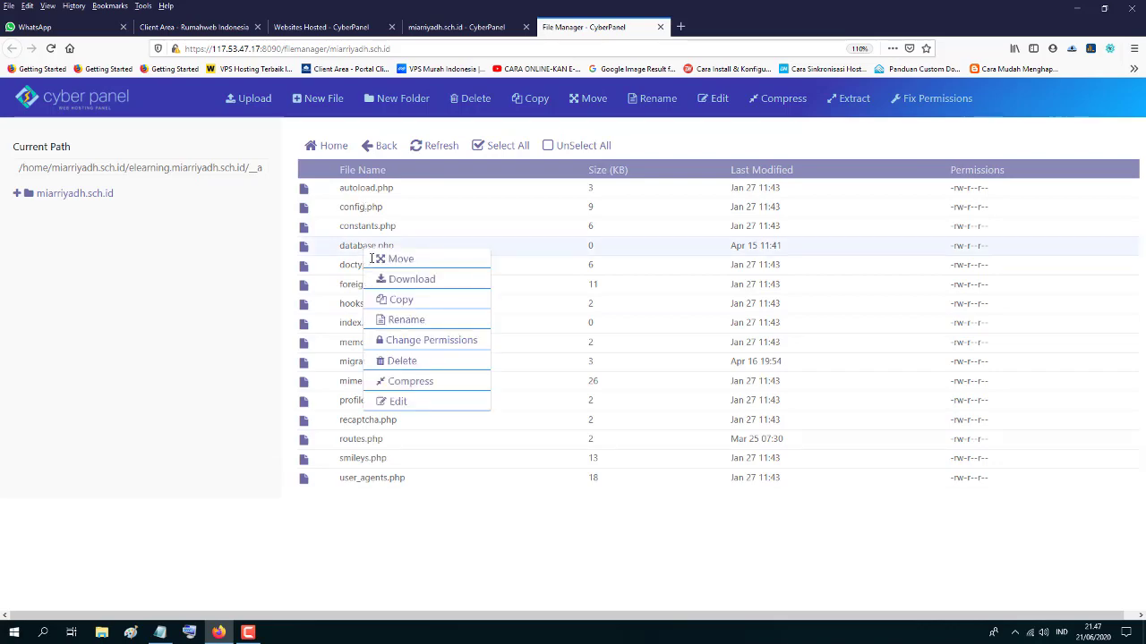
click(398, 402)
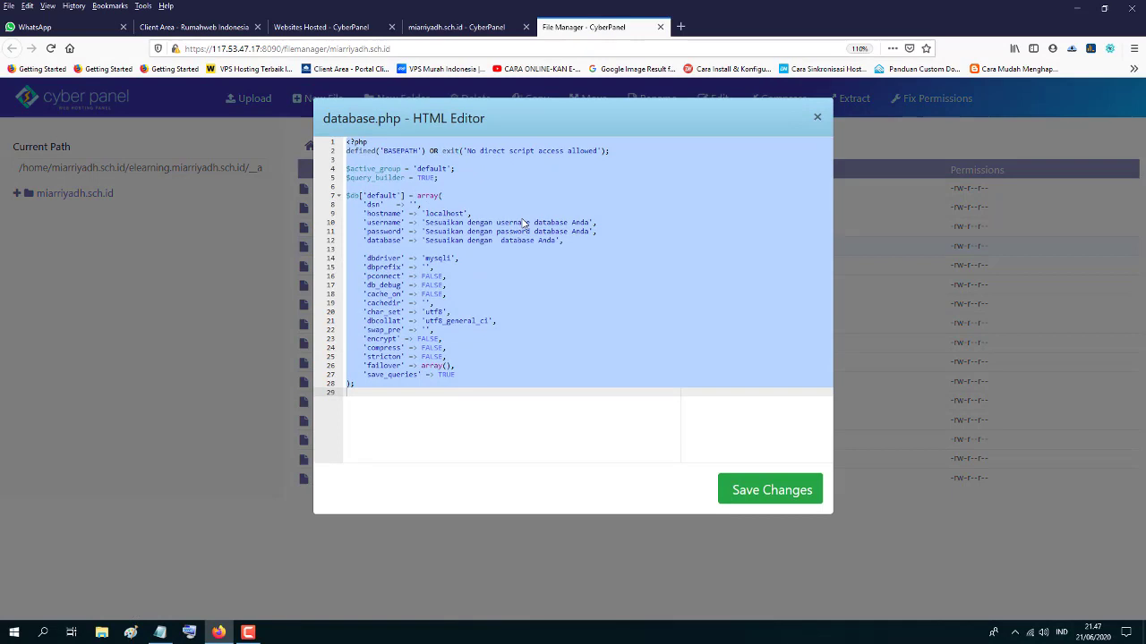
- Open CyberPanel's Databases > List Databases page in a new tab
click(427, 223)
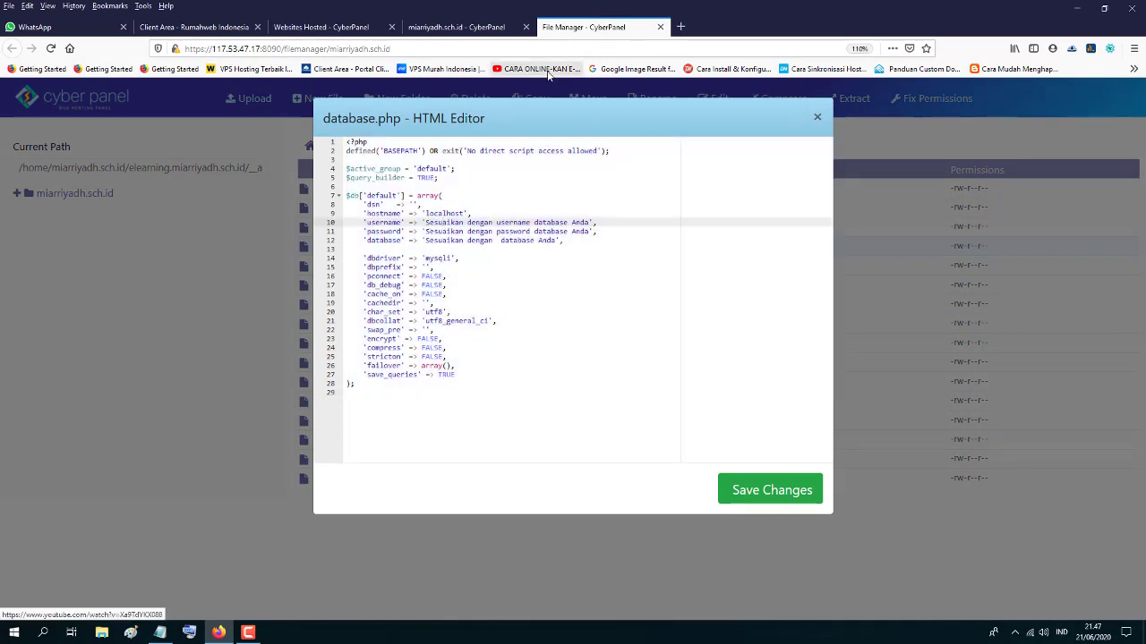
click(431, 29)
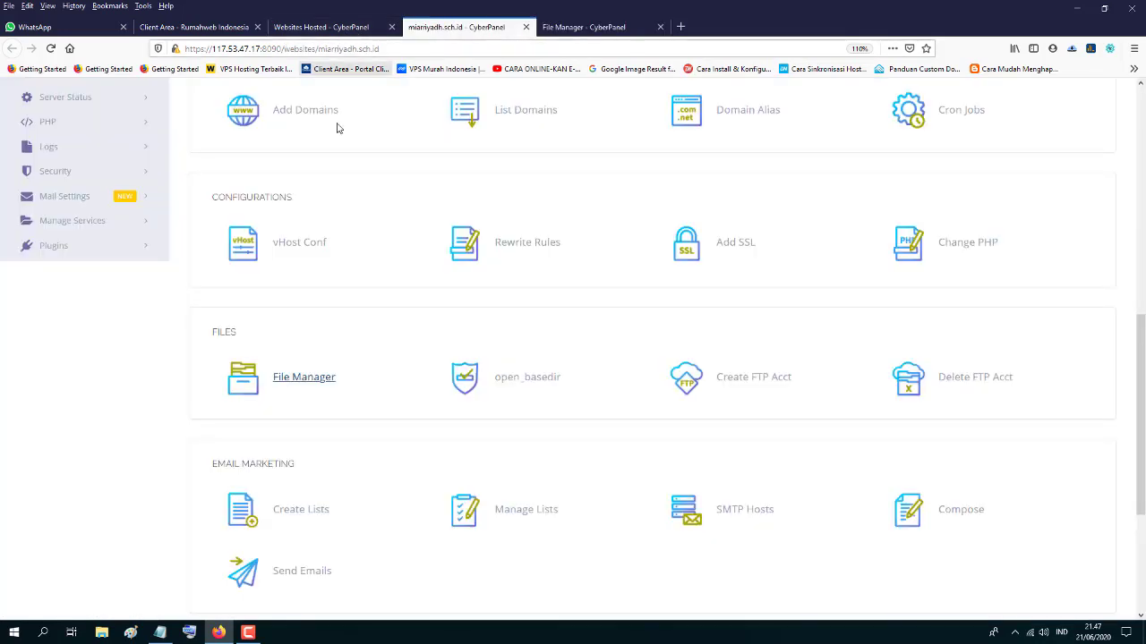
click(323, 28)
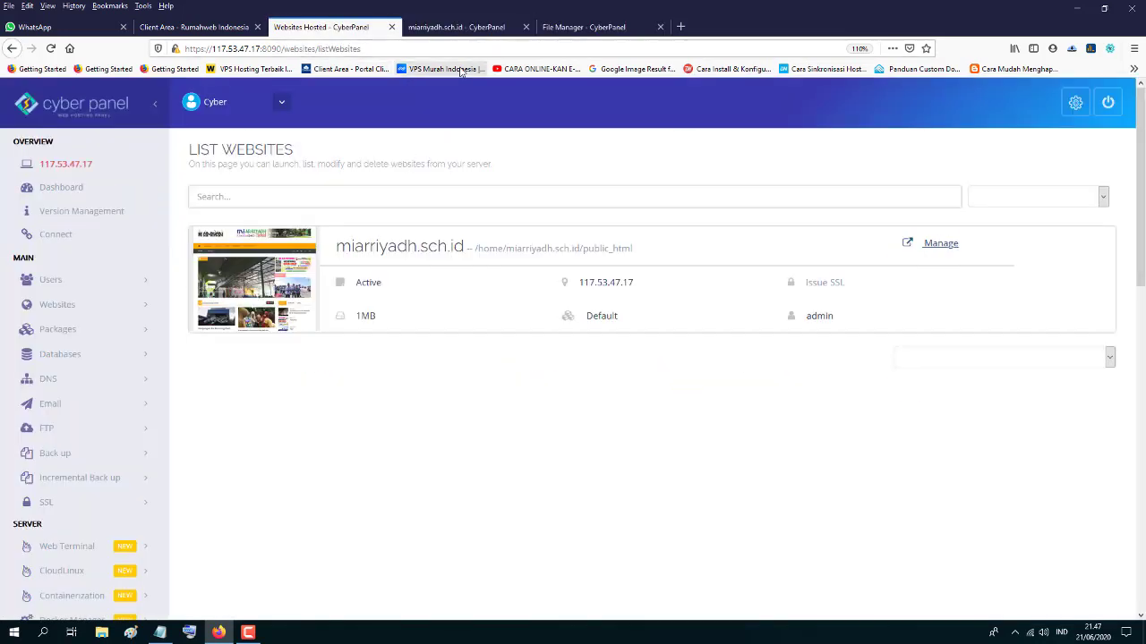
click(97, 358)
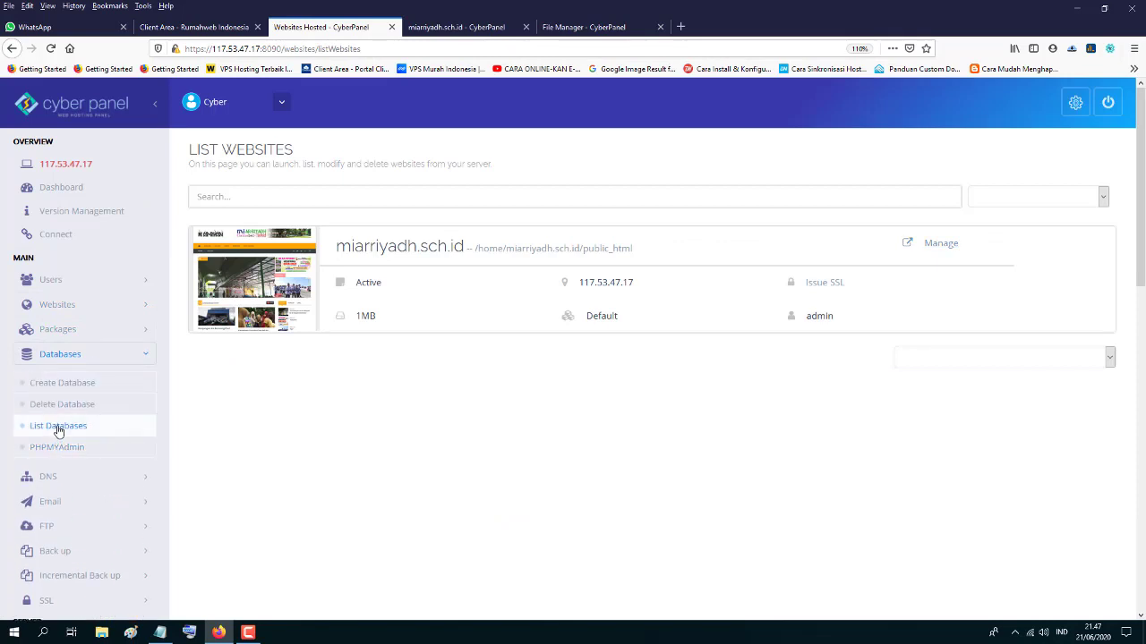
right_click(56, 429)
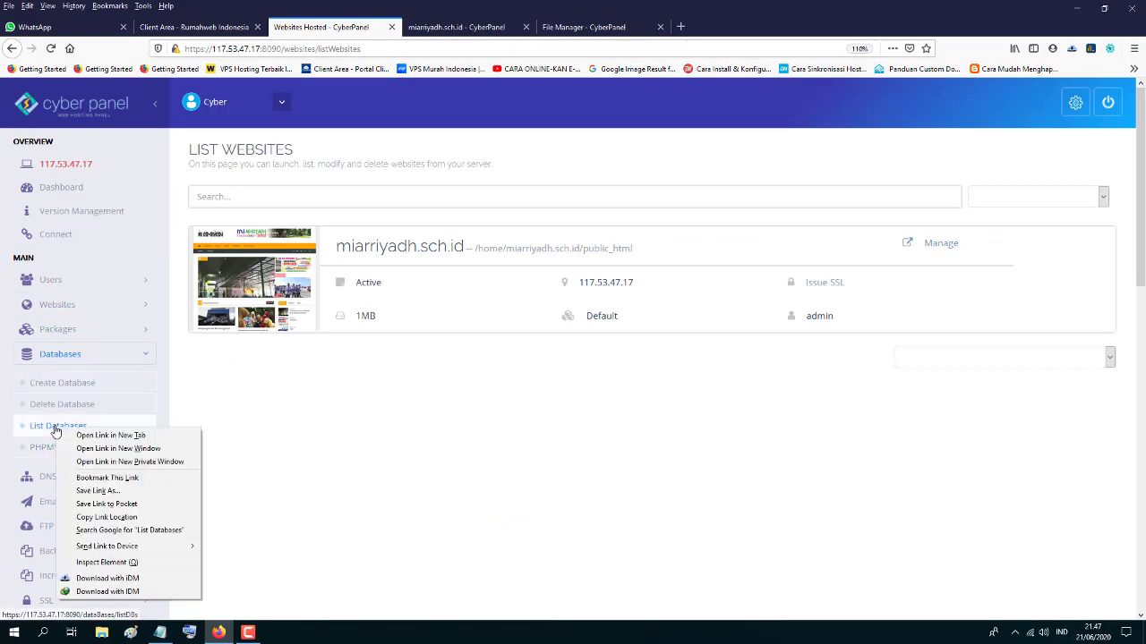
click(89, 436)
click(466, 28)
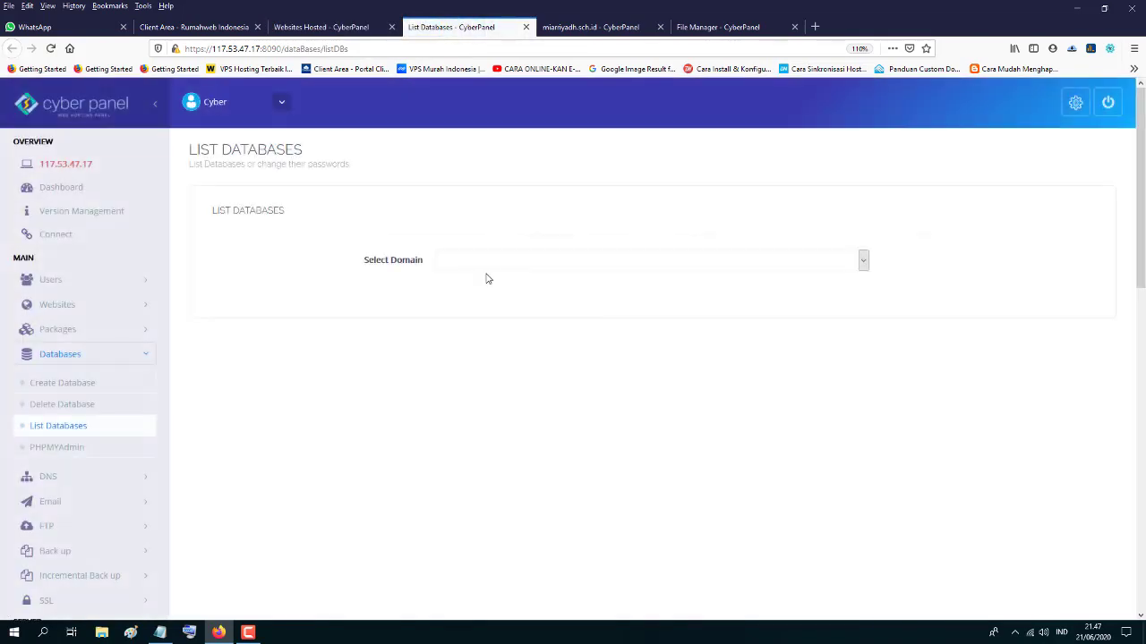
- Show miarriyadh.sch.id's databases, copy database user miar_elearning, and return to the database.php editor
click(487, 262)
click(486, 294)
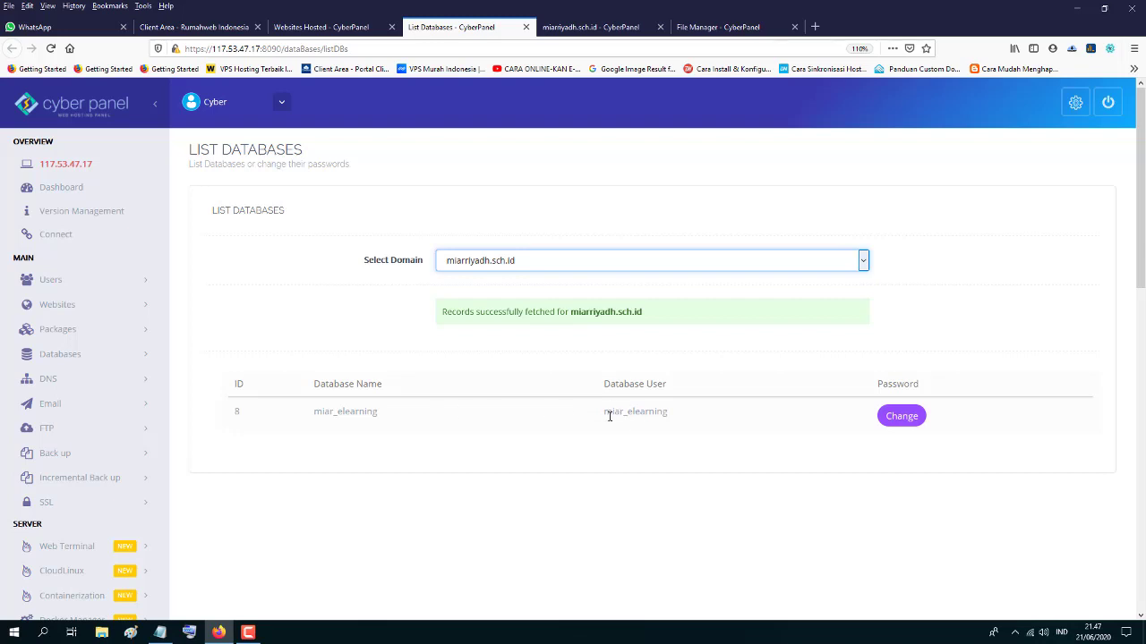
drag(605, 414, 665, 411)
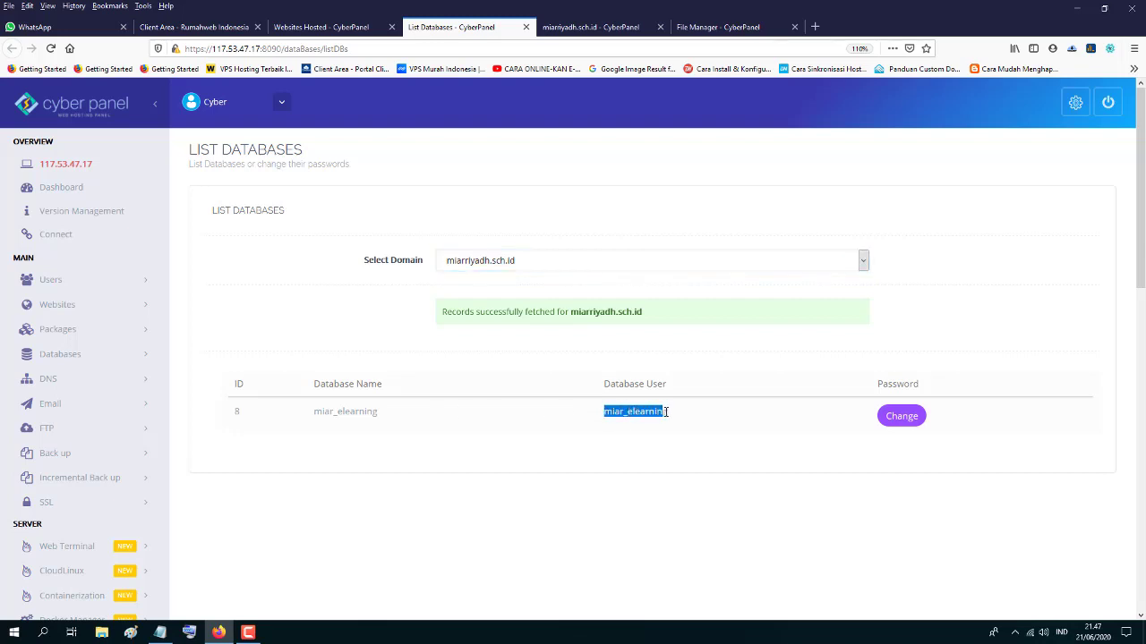
right_click(653, 413)
click(689, 425)
click(703, 32)
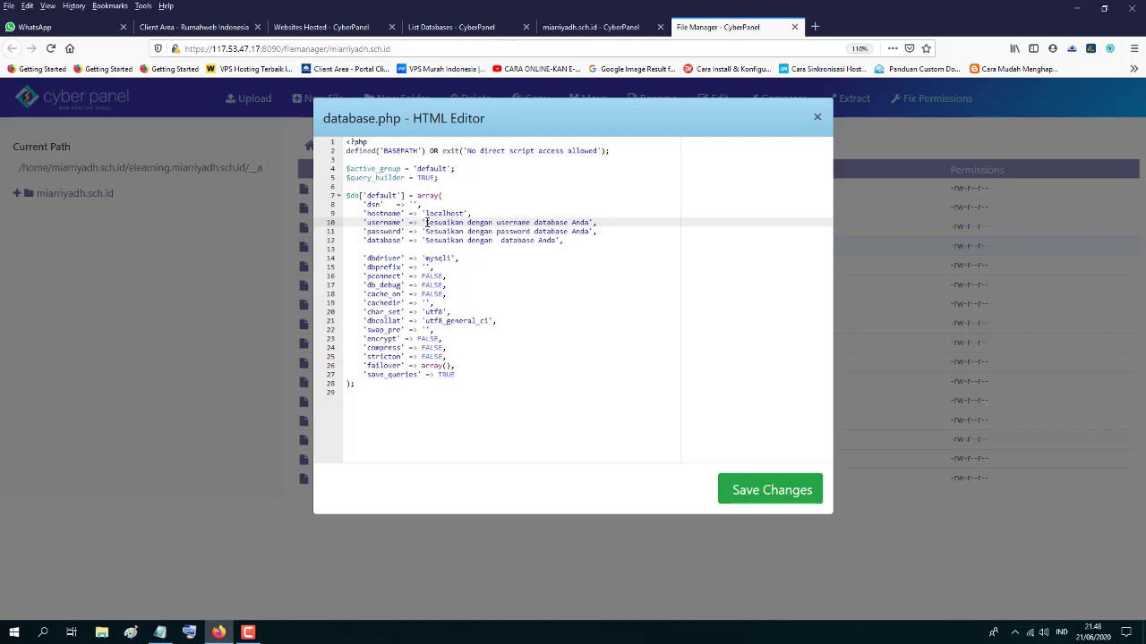
- Replace the username and database placeholders in database.php with miar_elearning
drag(426, 222, 577, 224)
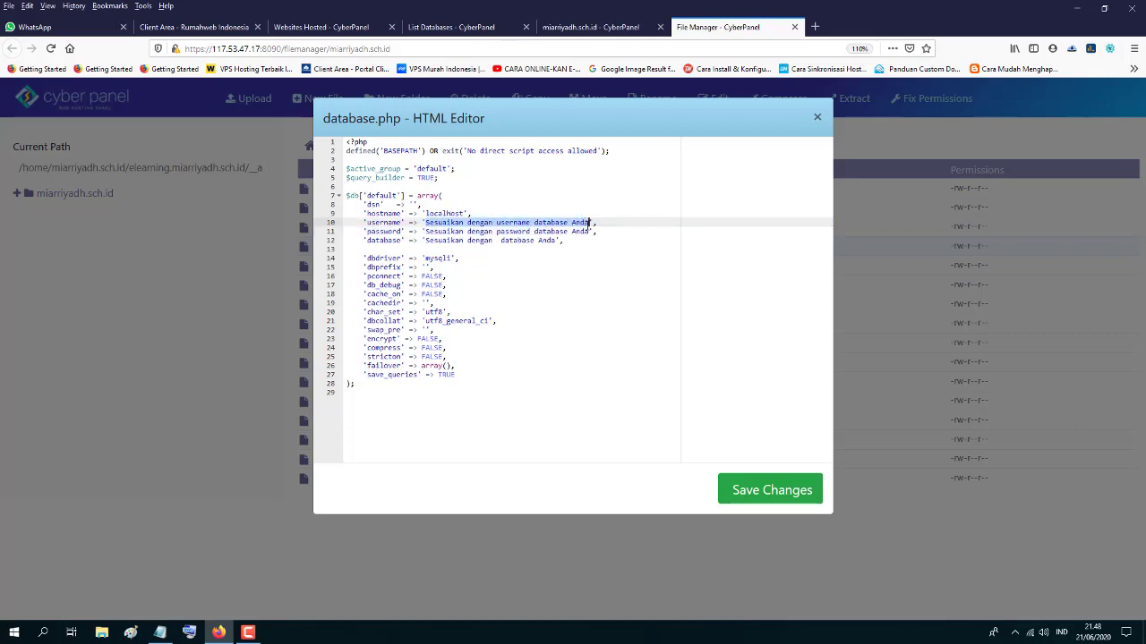
right_click(582, 227)
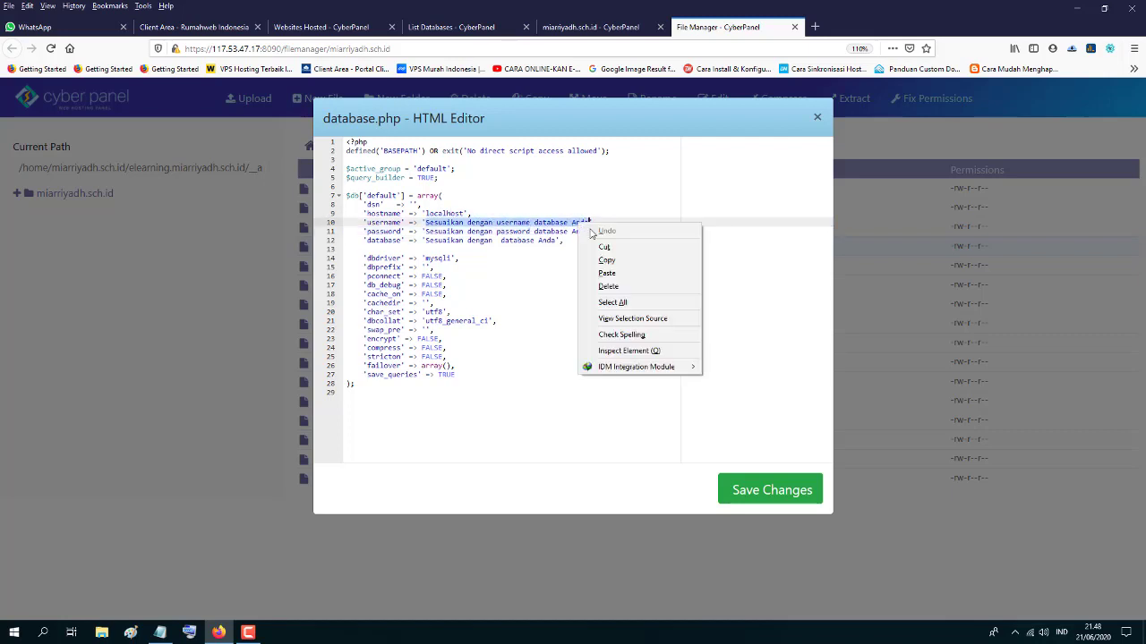
click(610, 271)
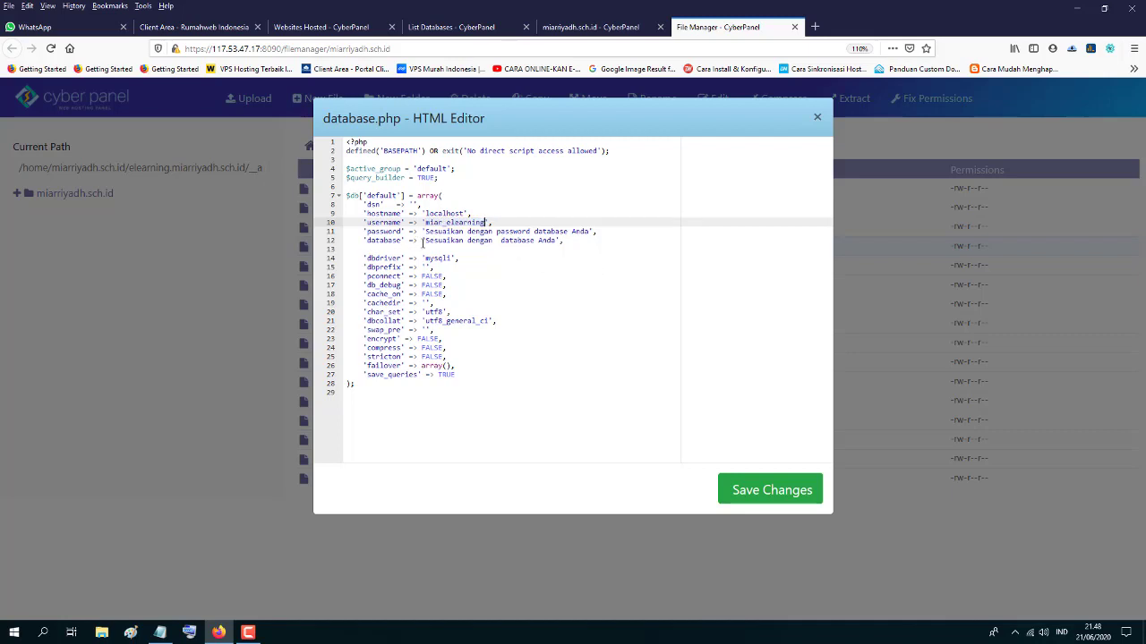
click(425, 240)
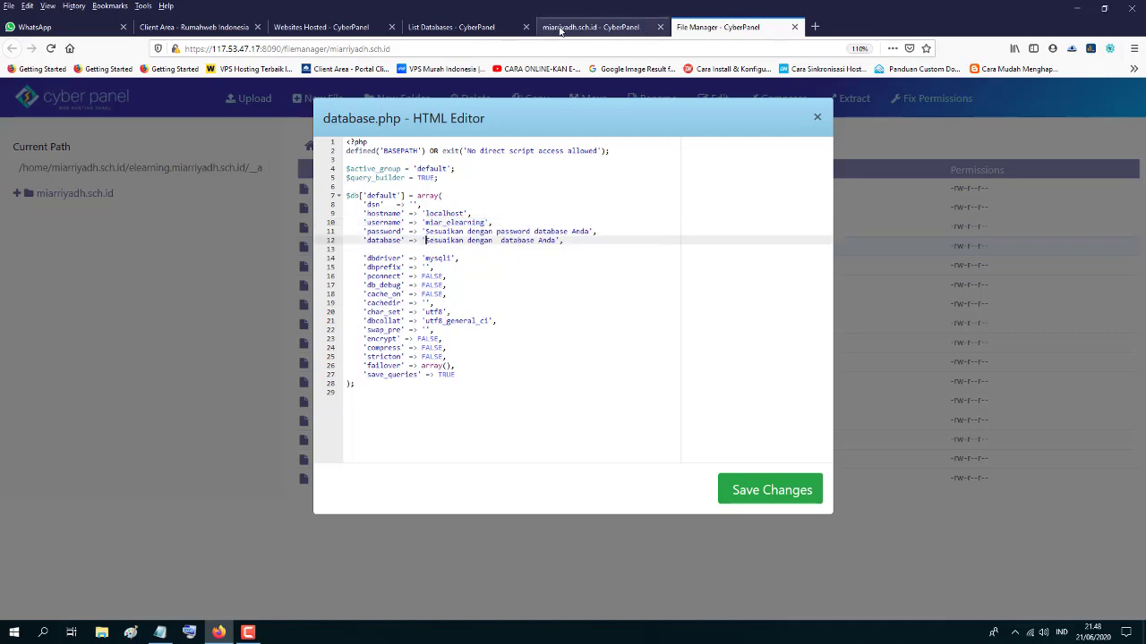
click(438, 28)
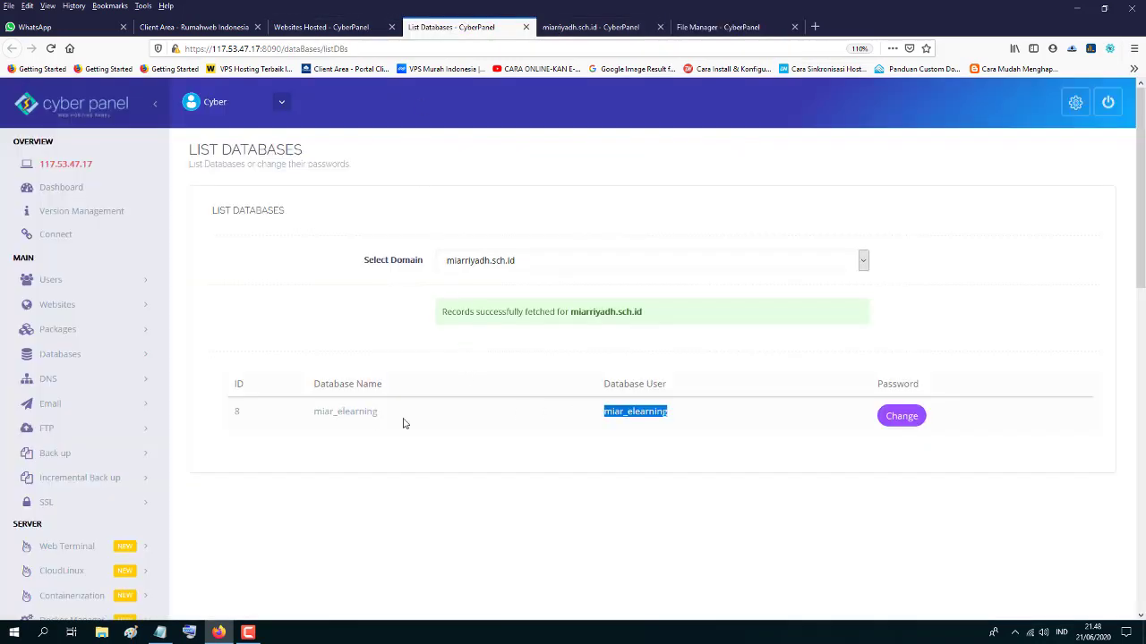
drag(315, 412, 376, 412)
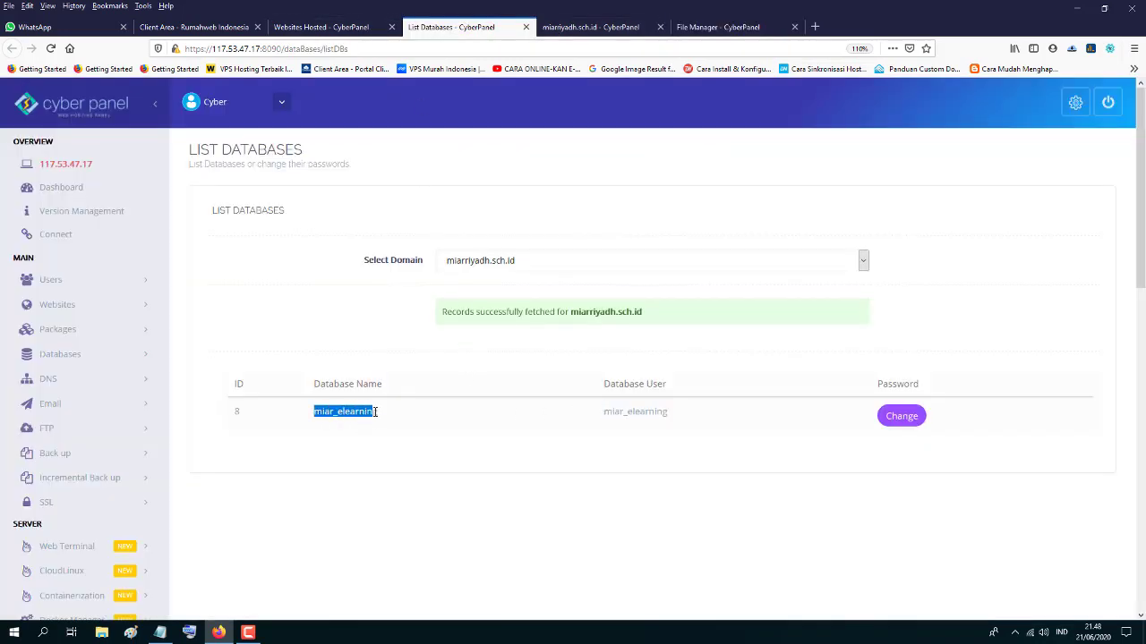
right_click(377, 412)
click(408, 421)
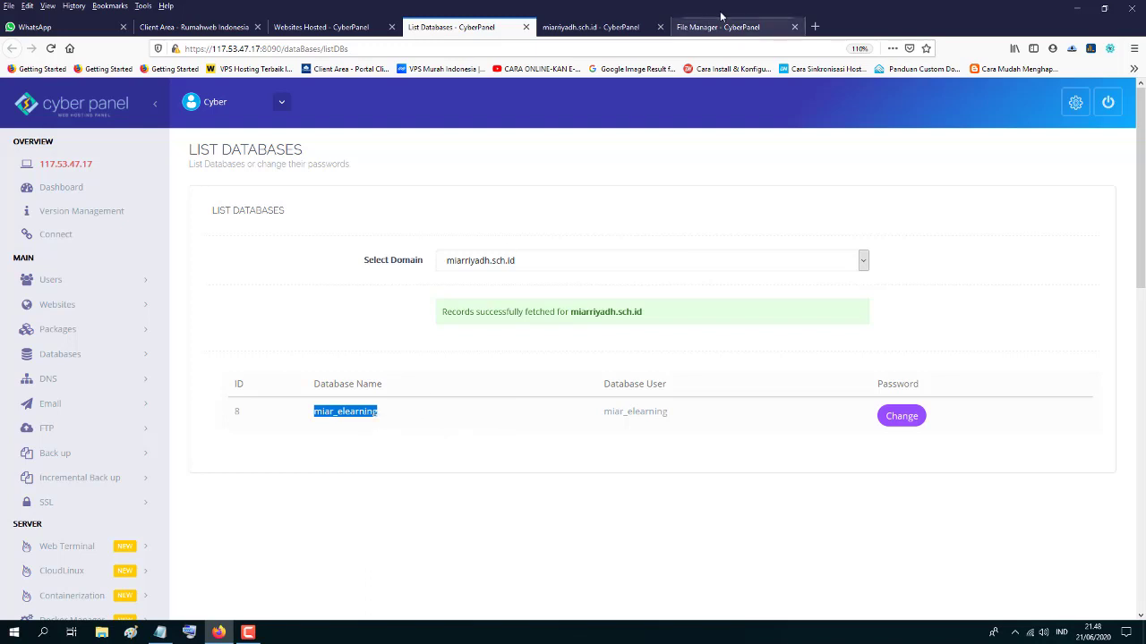
click(726, 29)
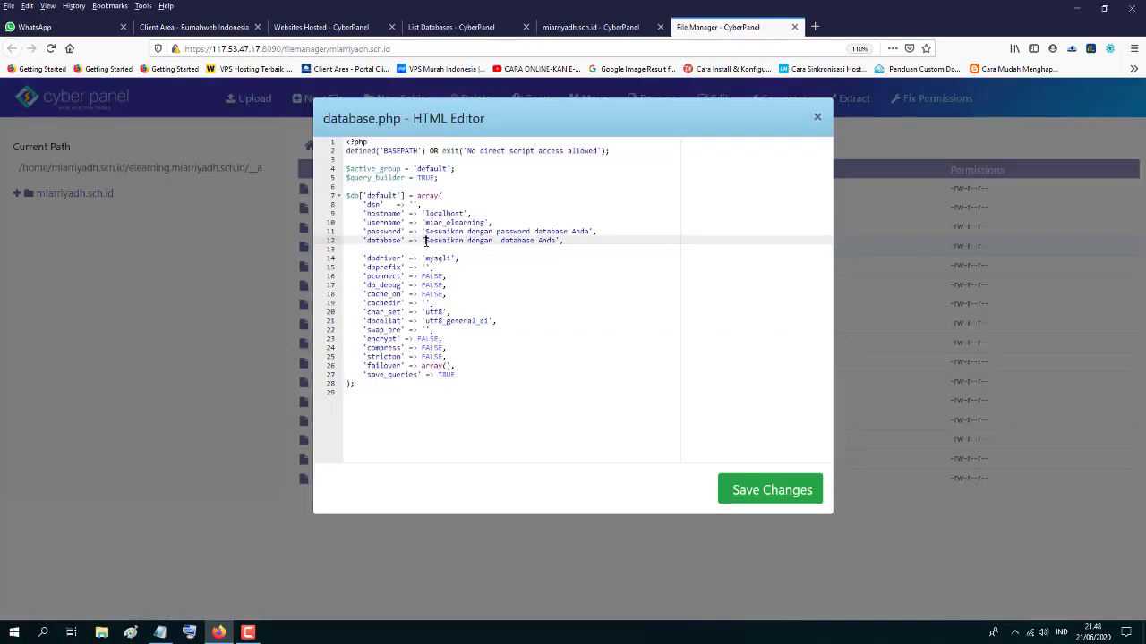
drag(426, 242, 544, 242)
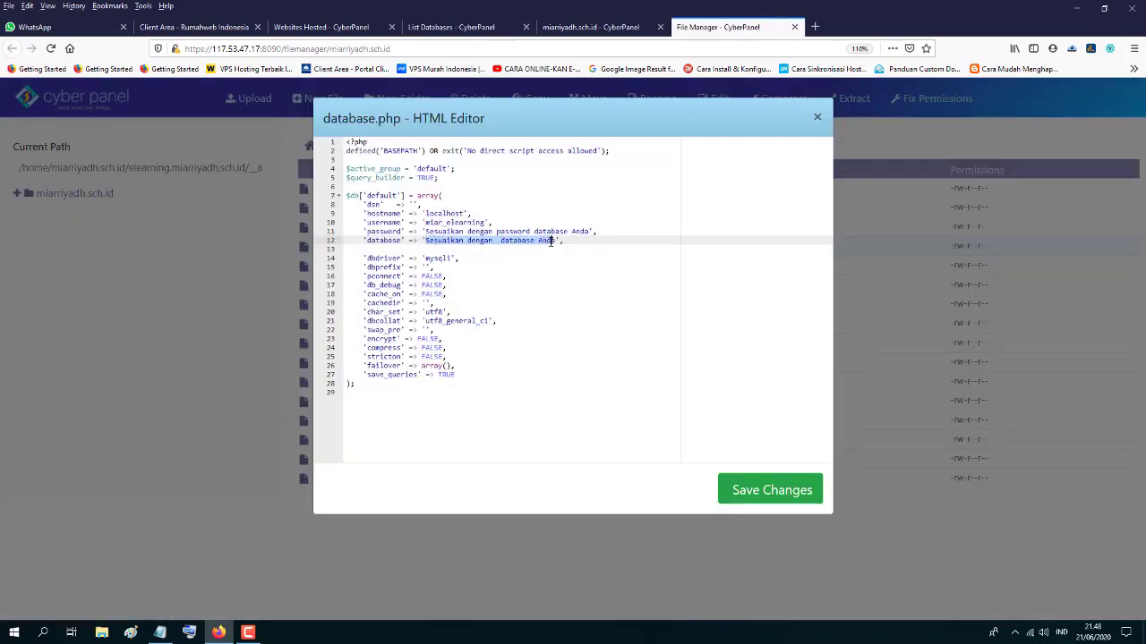
right_click(541, 247)
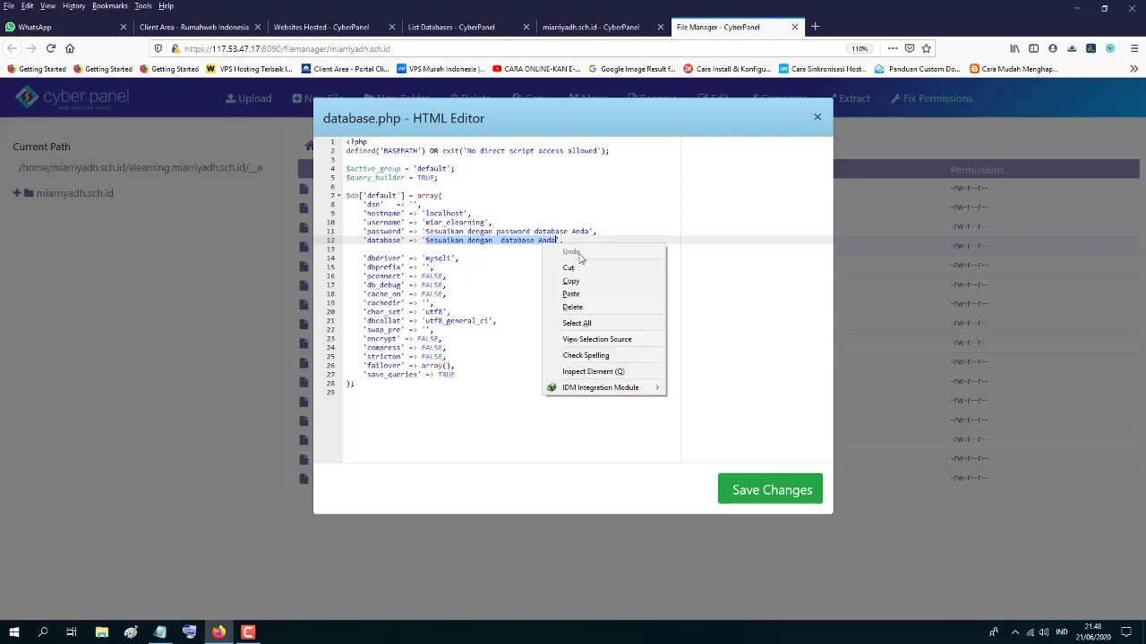
click(580, 294)
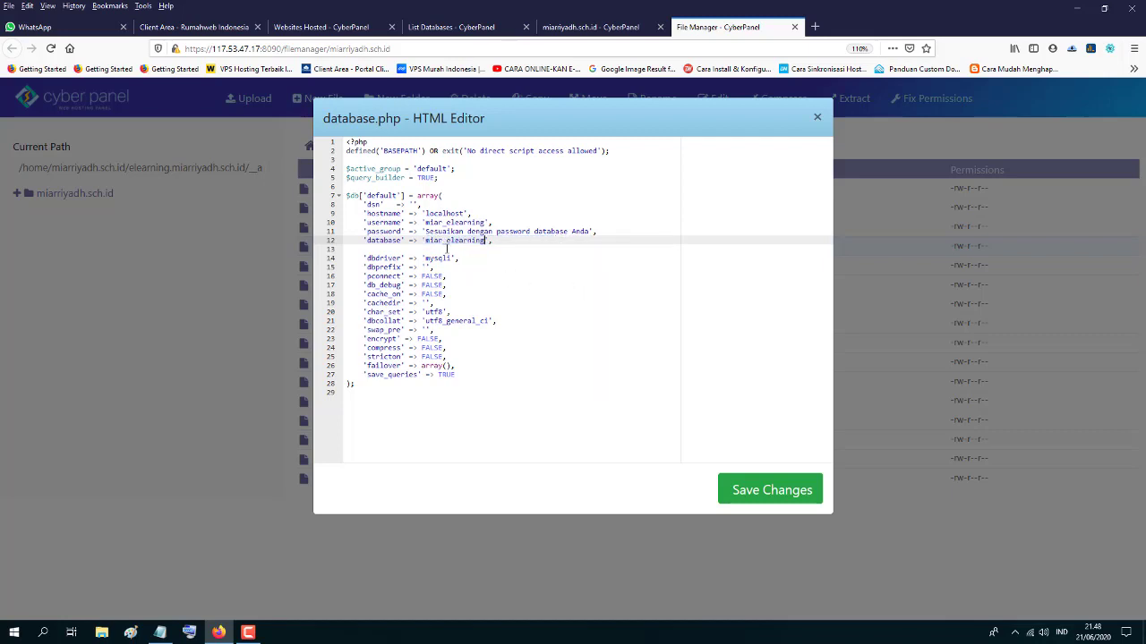
- Enter the database password on line 11, save database.php and close the editor
drag(427, 234, 588, 234)
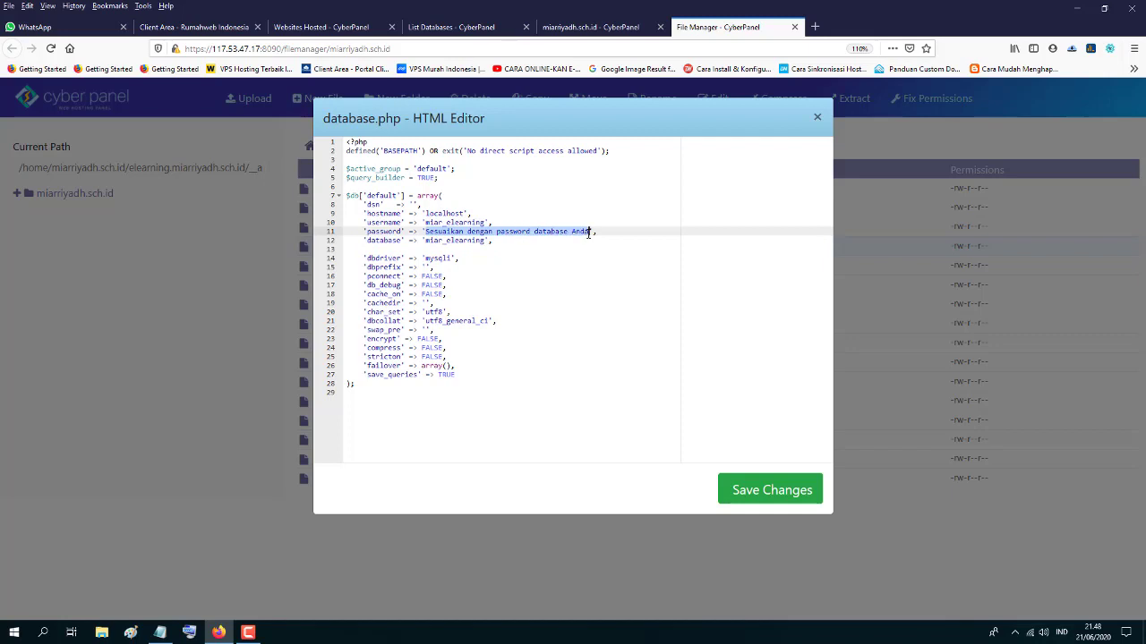
text(12345)
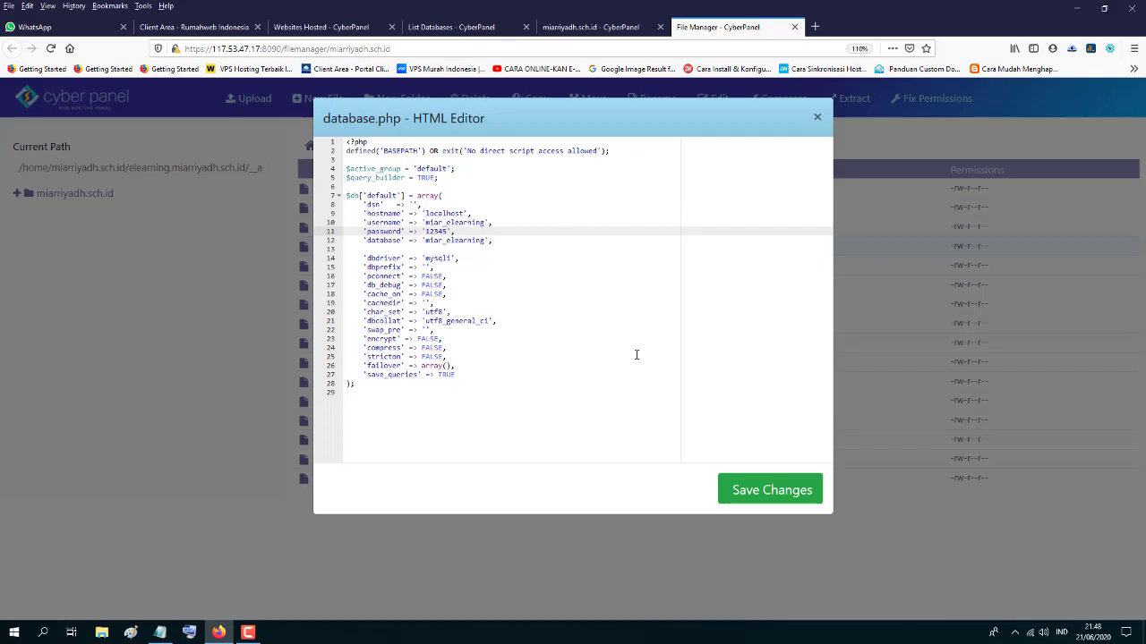
click(765, 493)
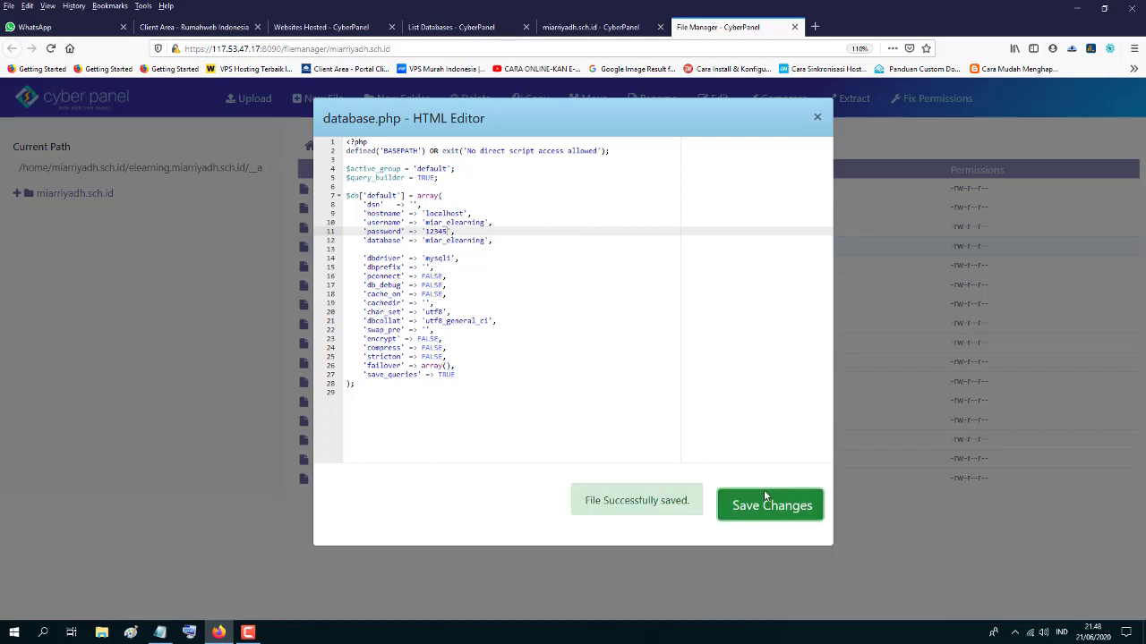
click(817, 119)
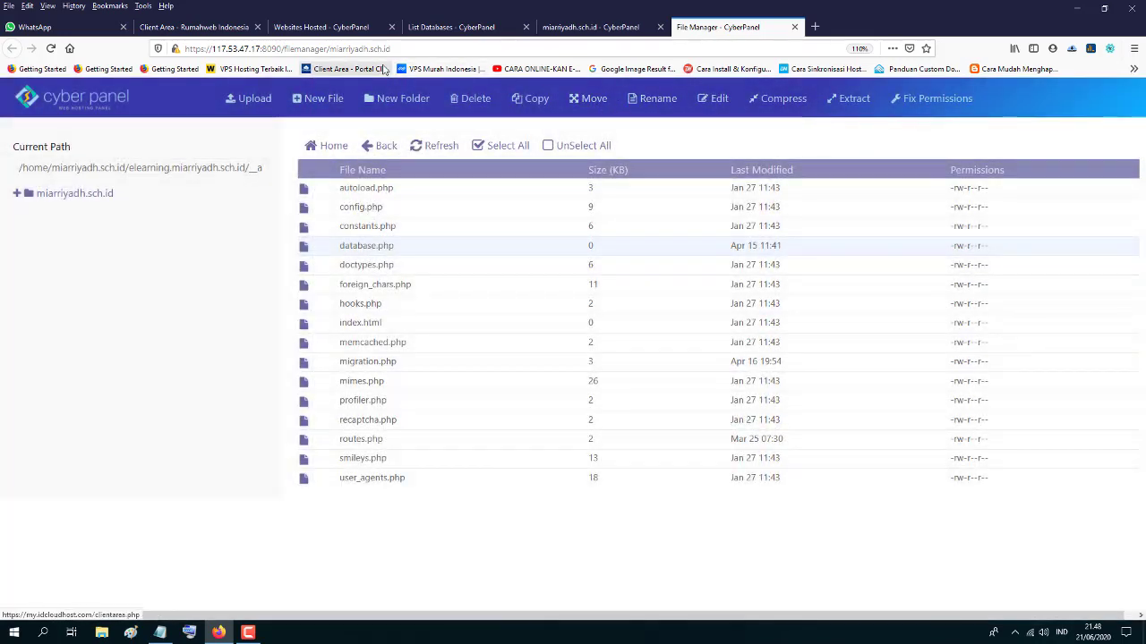
click(57, 33)
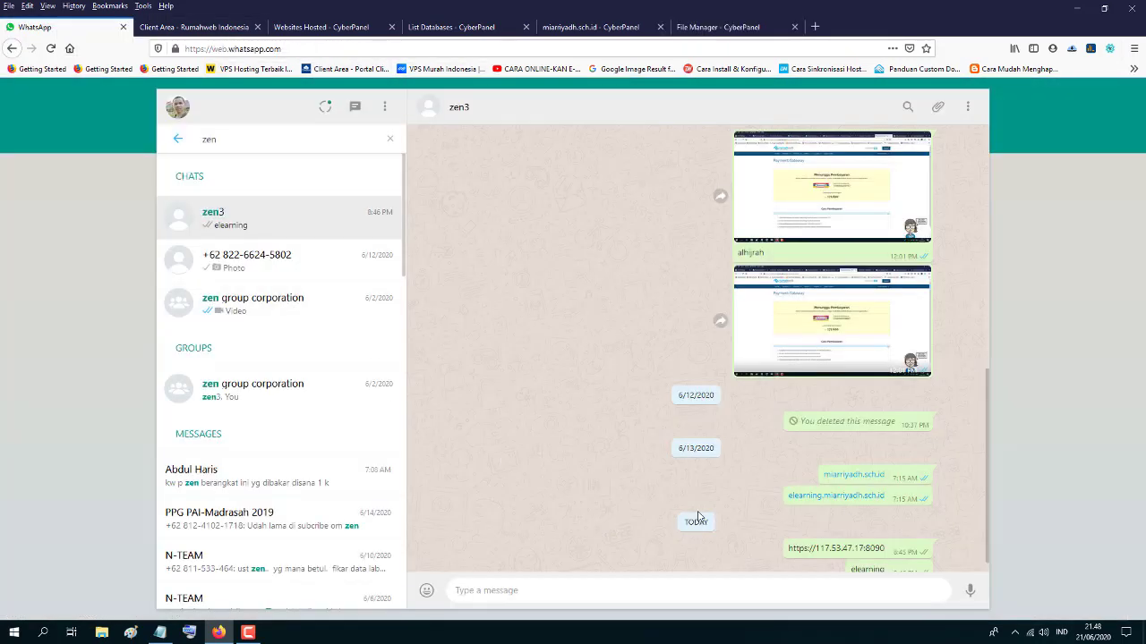
- Open the elearning.miarriyadh.sch.id Versi 1.4.1 login page from the WhatsApp link, then return to File Manager
right_click(833, 503)
click(830, 500)
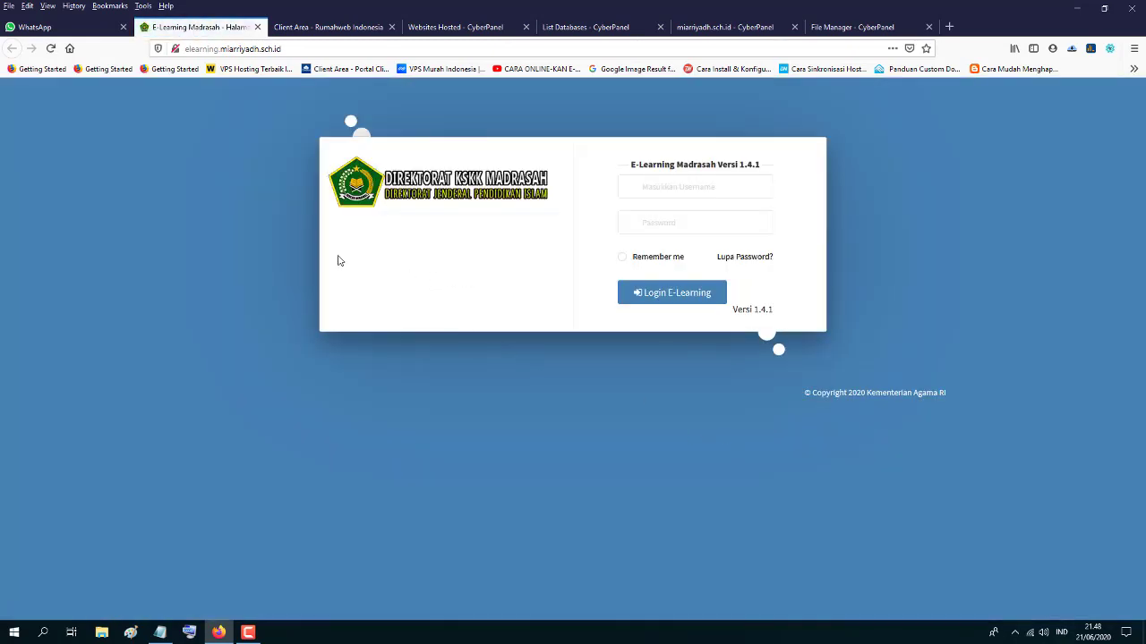
click(657, 186)
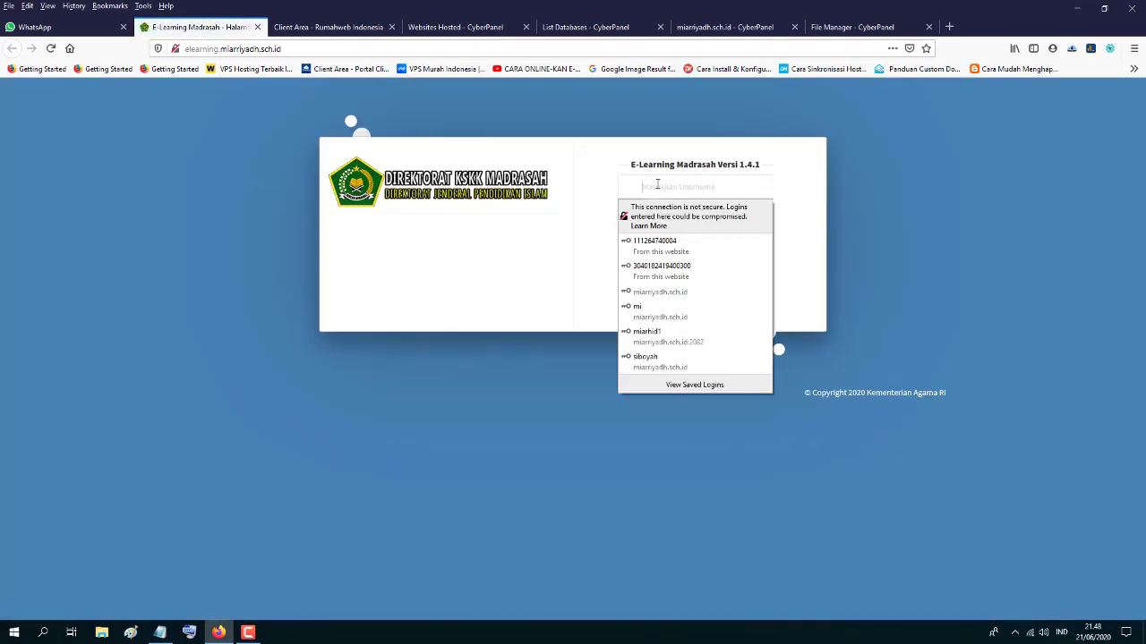
click(550, 153)
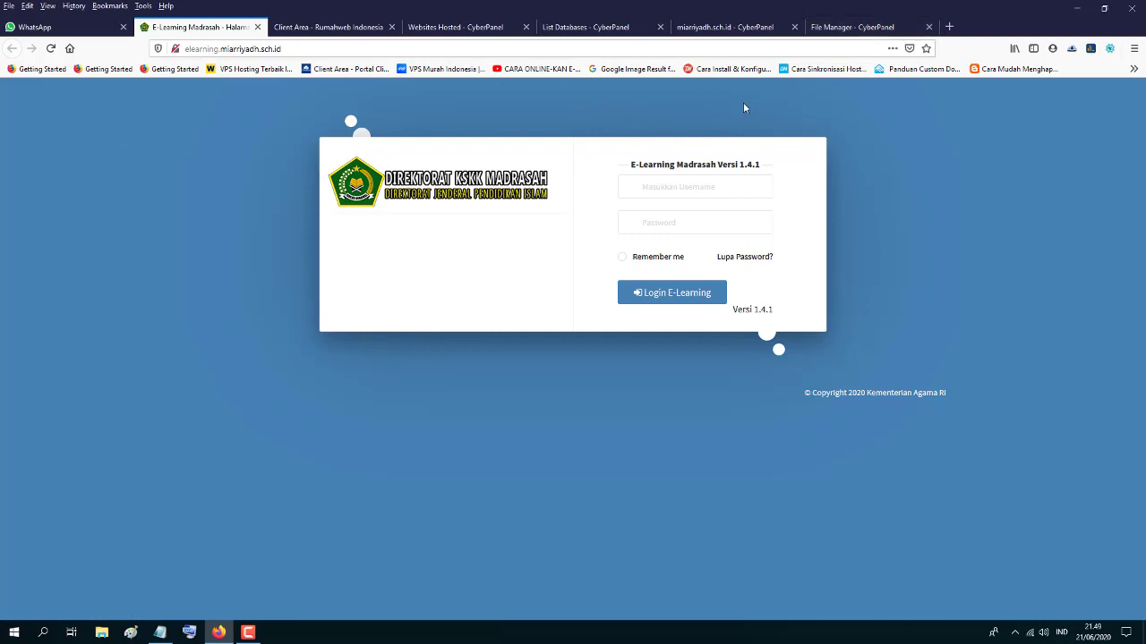
click(843, 29)
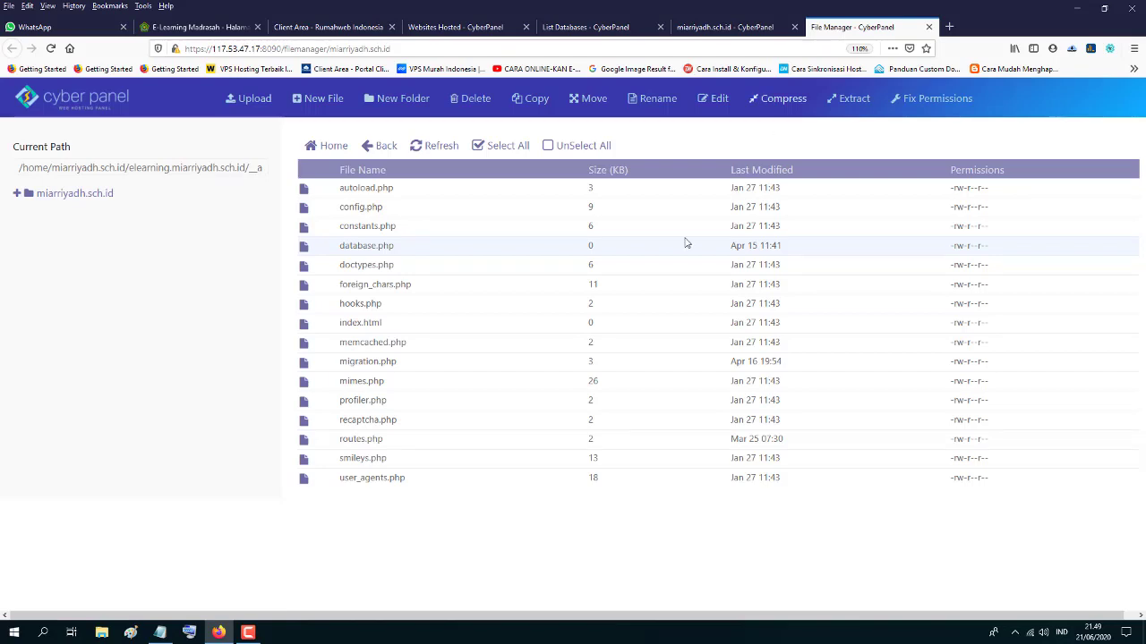
- Close the File Manager, miarriyadh.sch.id site and List Databases tabs
click(565, 29)
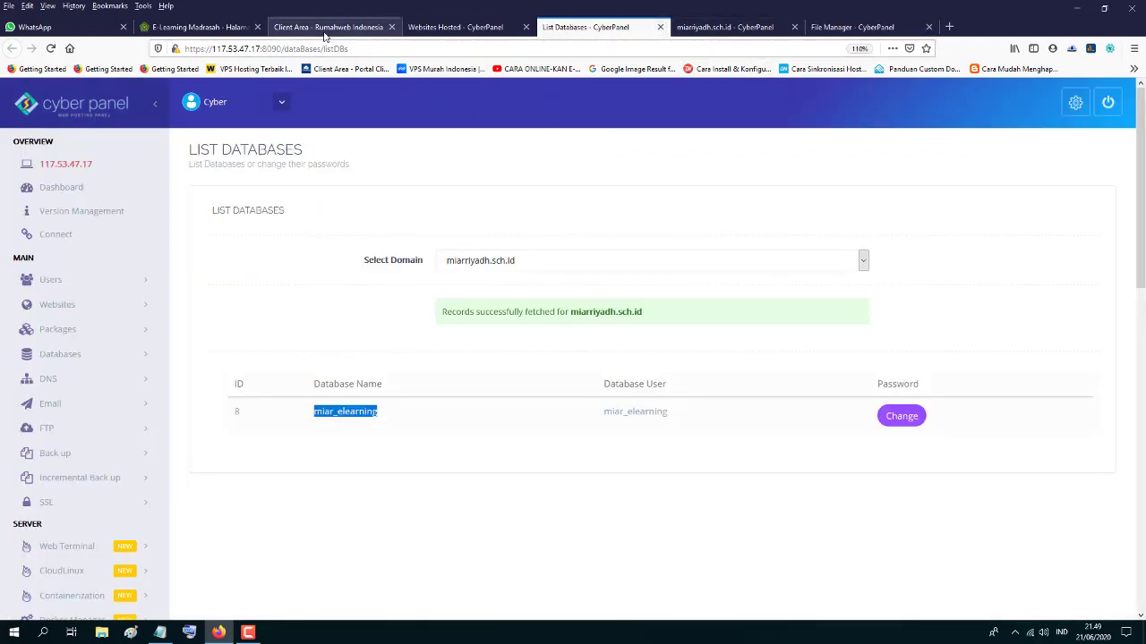
click(851, 26)
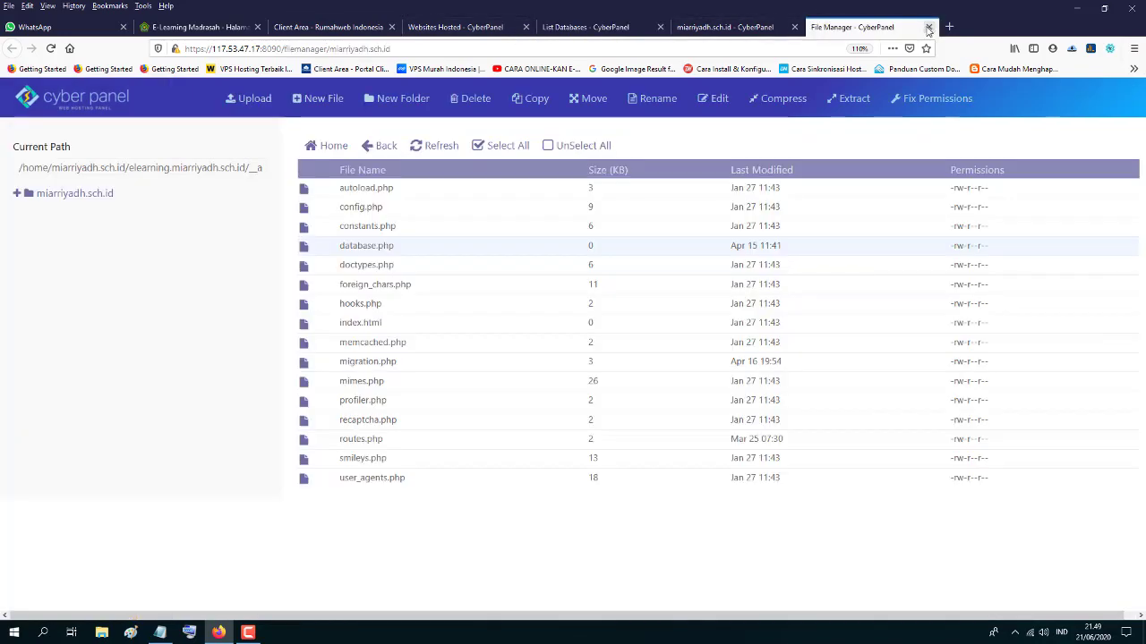
click(928, 27)
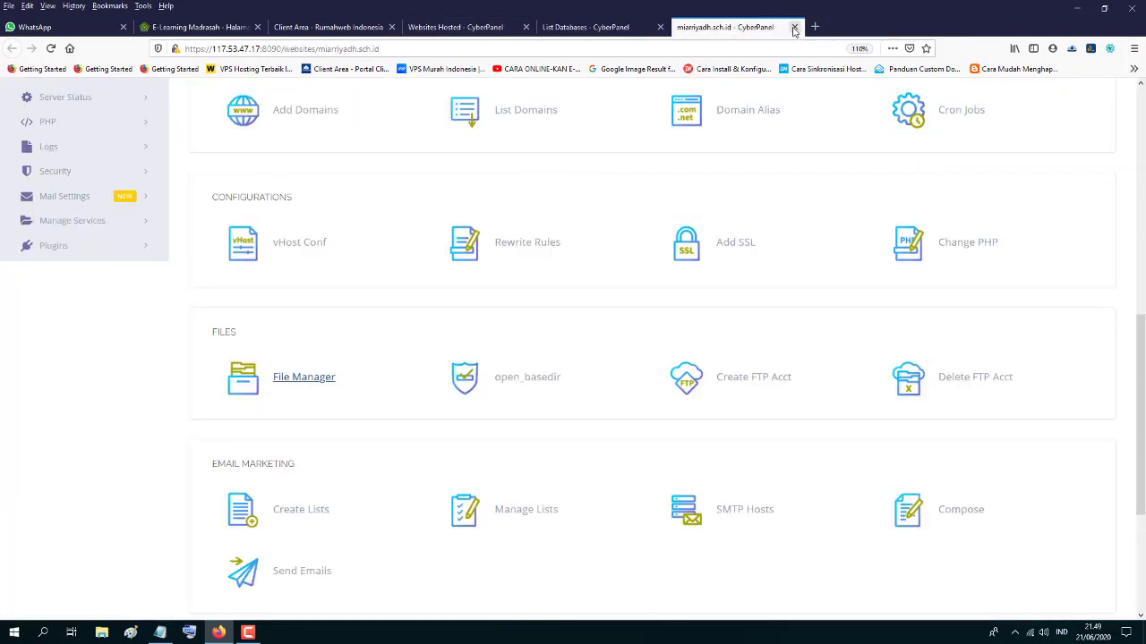
click(793, 28)
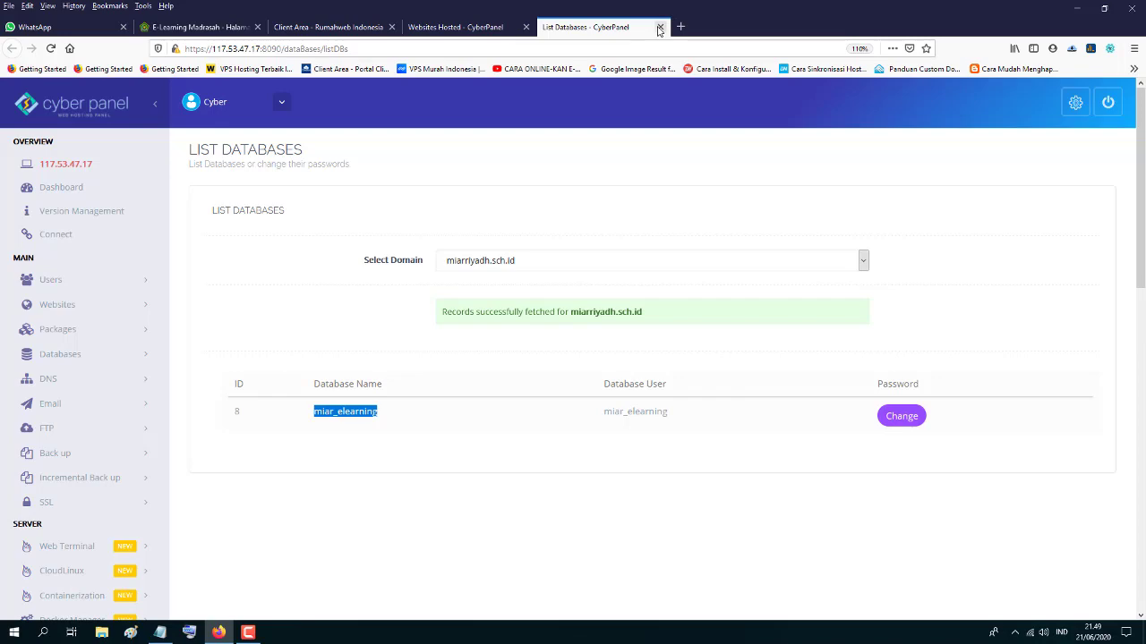
click(659, 28)
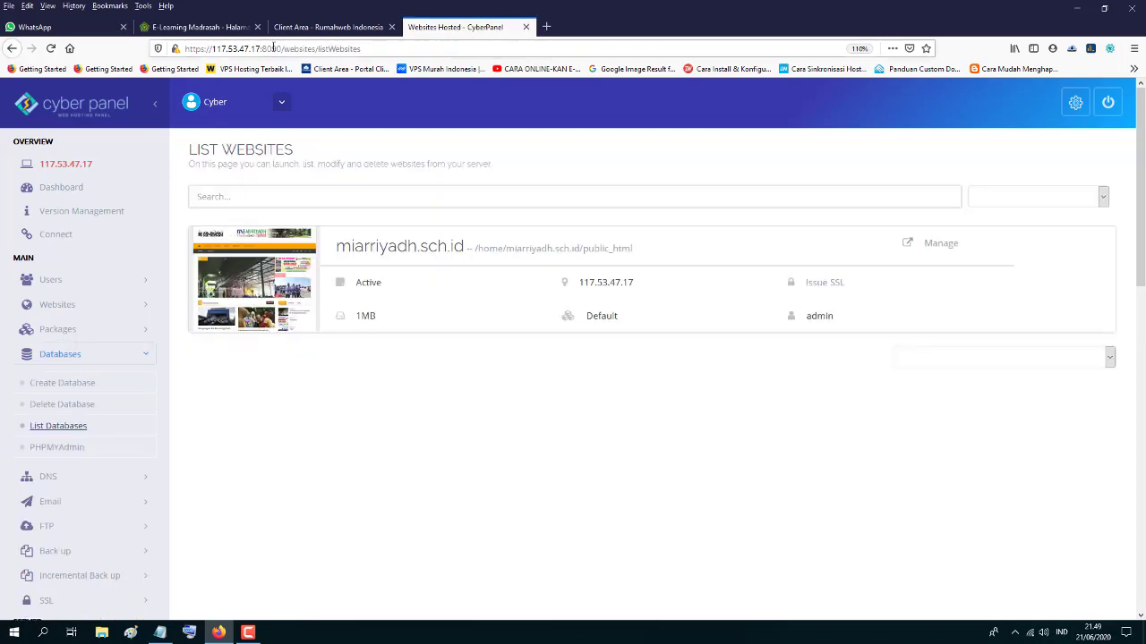
click(328, 27)
click(457, 28)
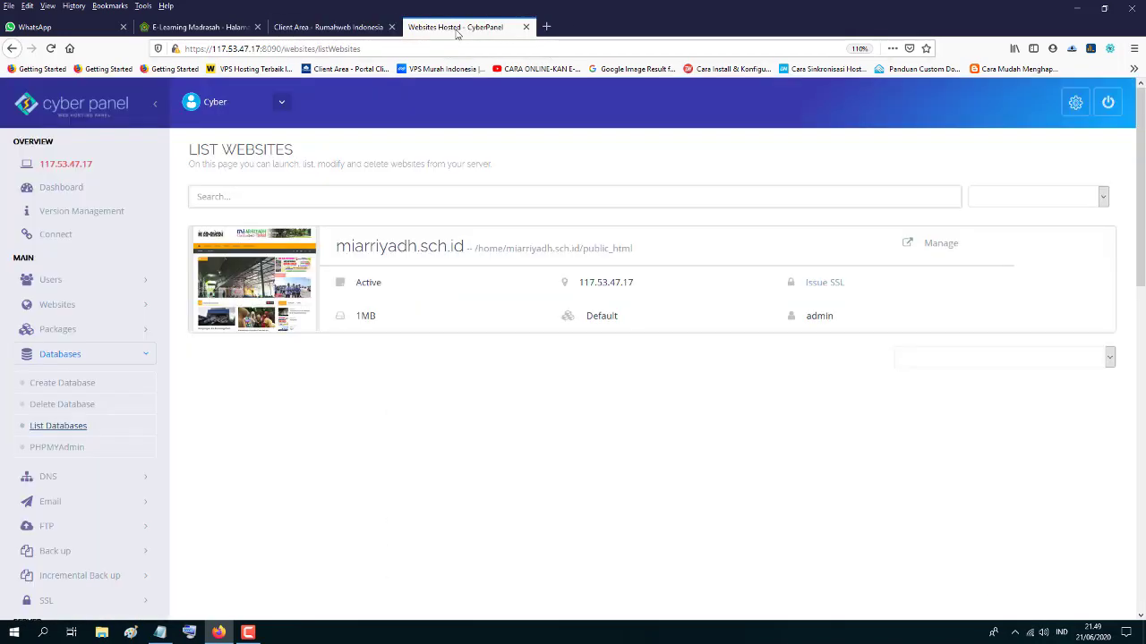
- From the Dashboard's Databases menu, open phpMyAdmin in a new tab
click(57, 190)
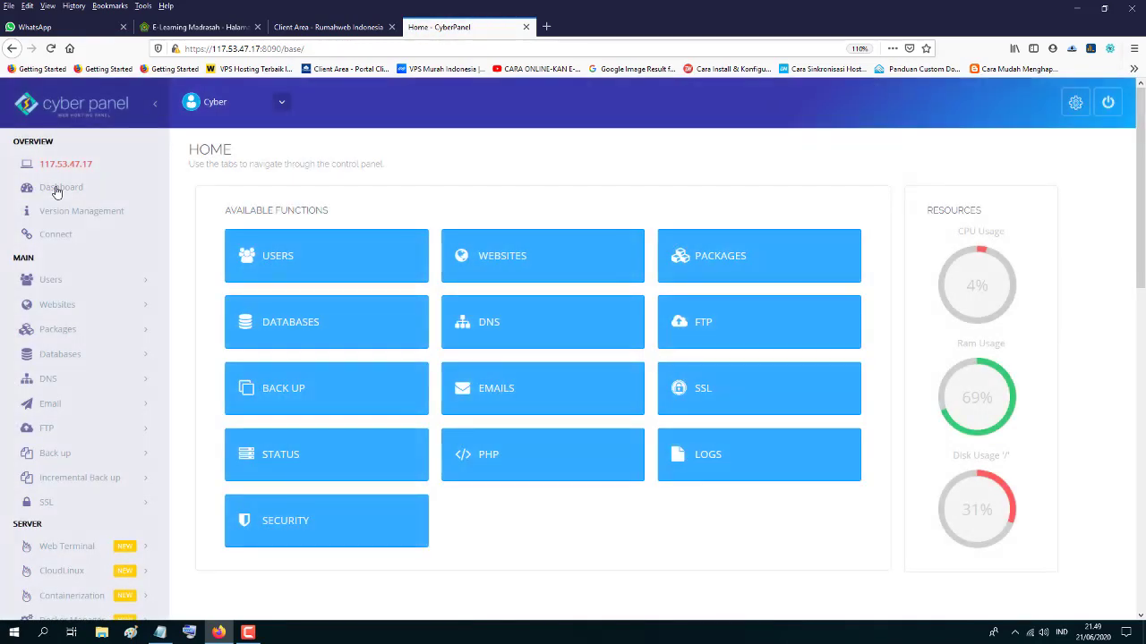
click(126, 355)
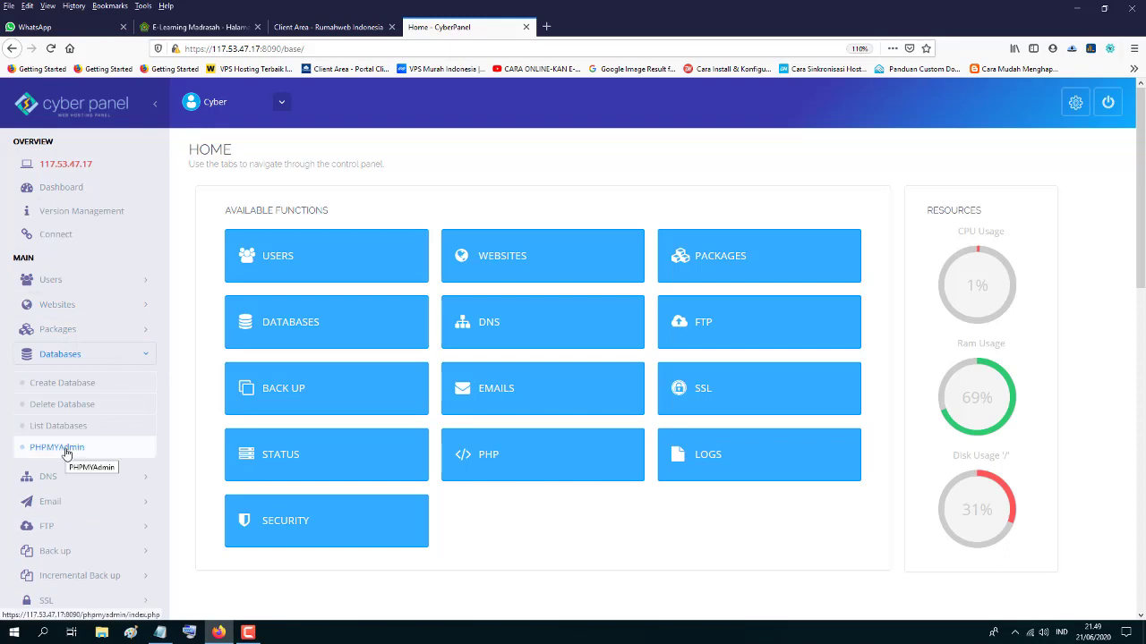
right_click(65, 452)
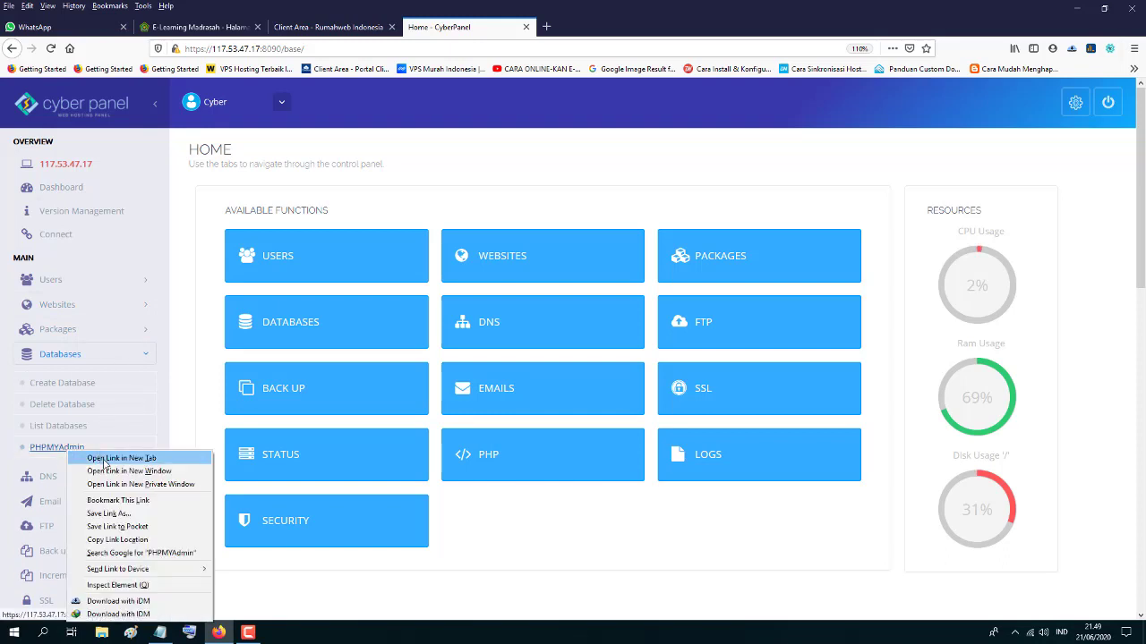
click(103, 459)
click(597, 28)
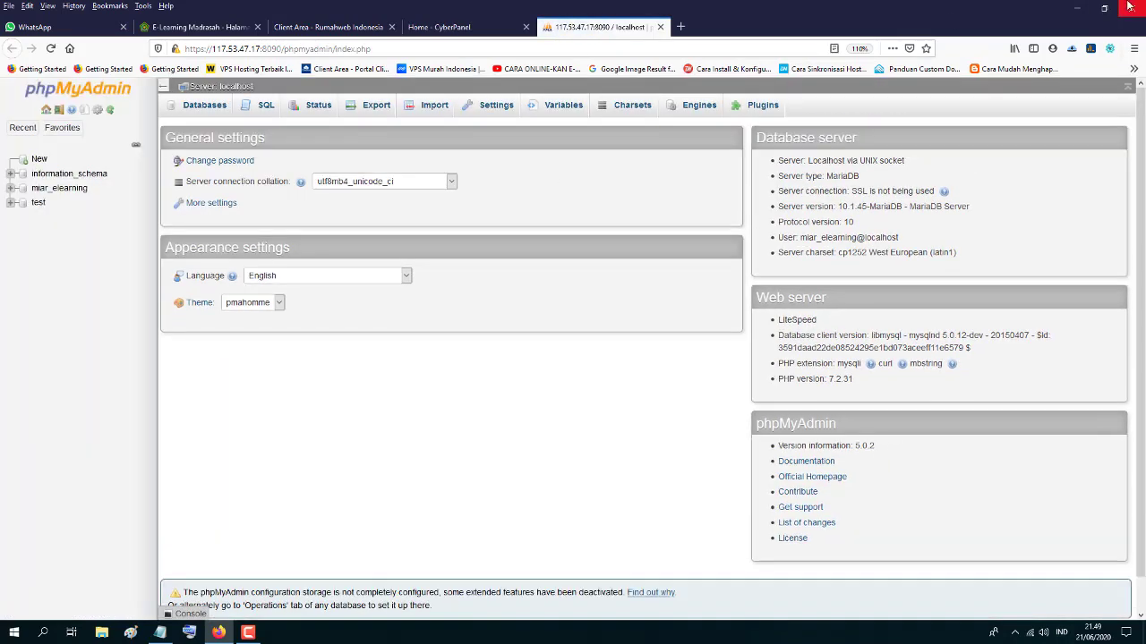
- Open the Import page of the miar_elearning database
click(1105, 12)
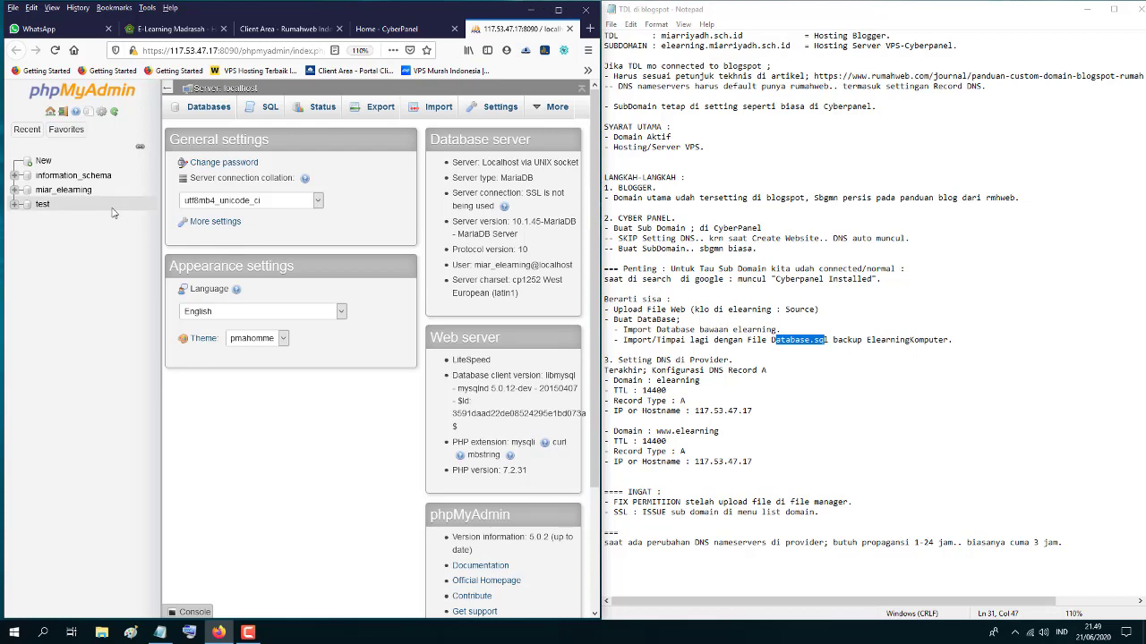
click(58, 190)
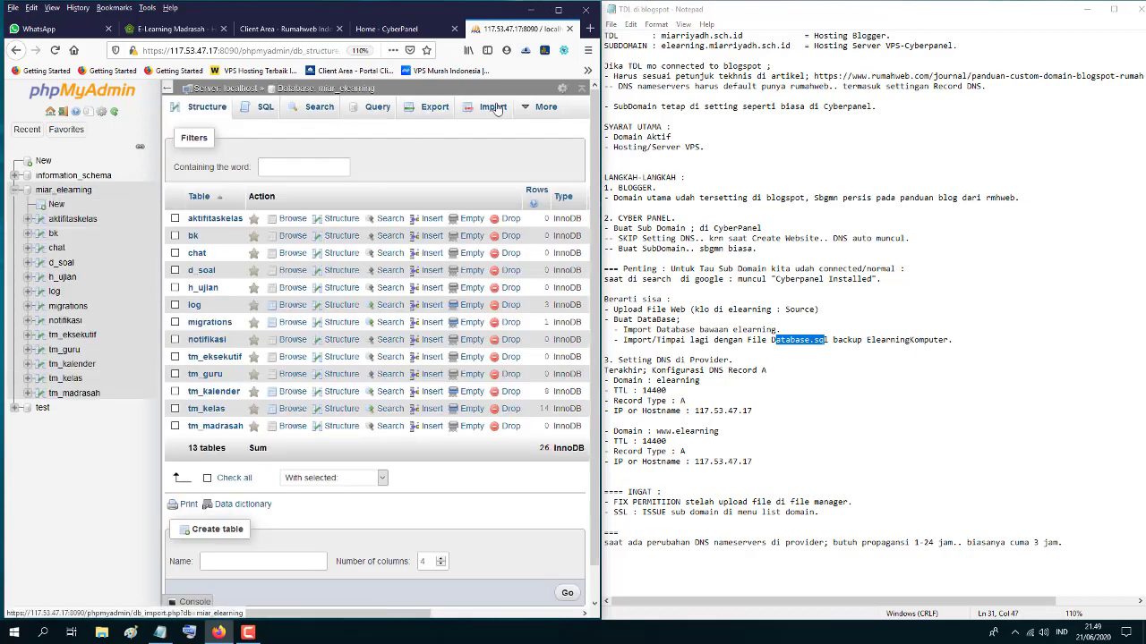
click(494, 111)
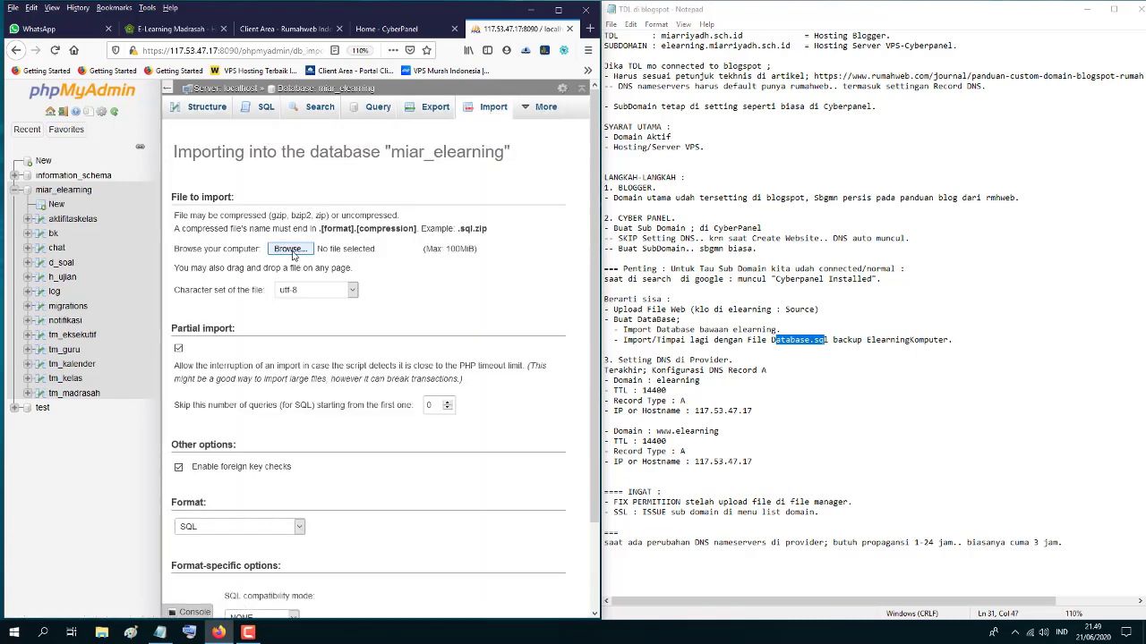
click(292, 252)
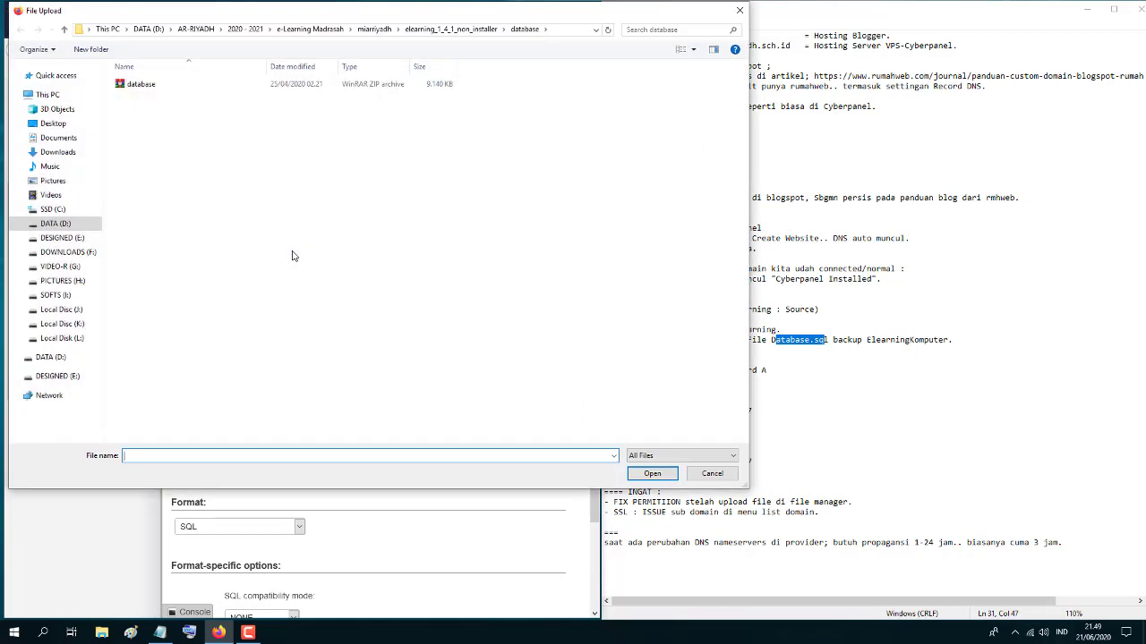
- Pick database.sql from the backup database dari pc/2020-2021 folder as the import file
click(302, 29)
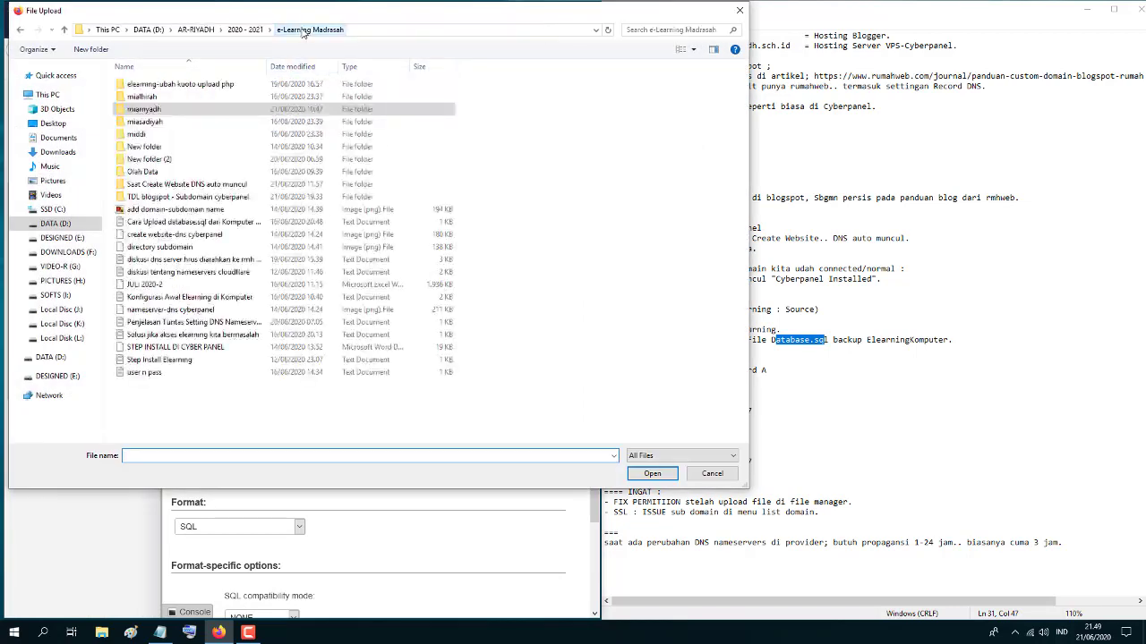
double_click(143, 112)
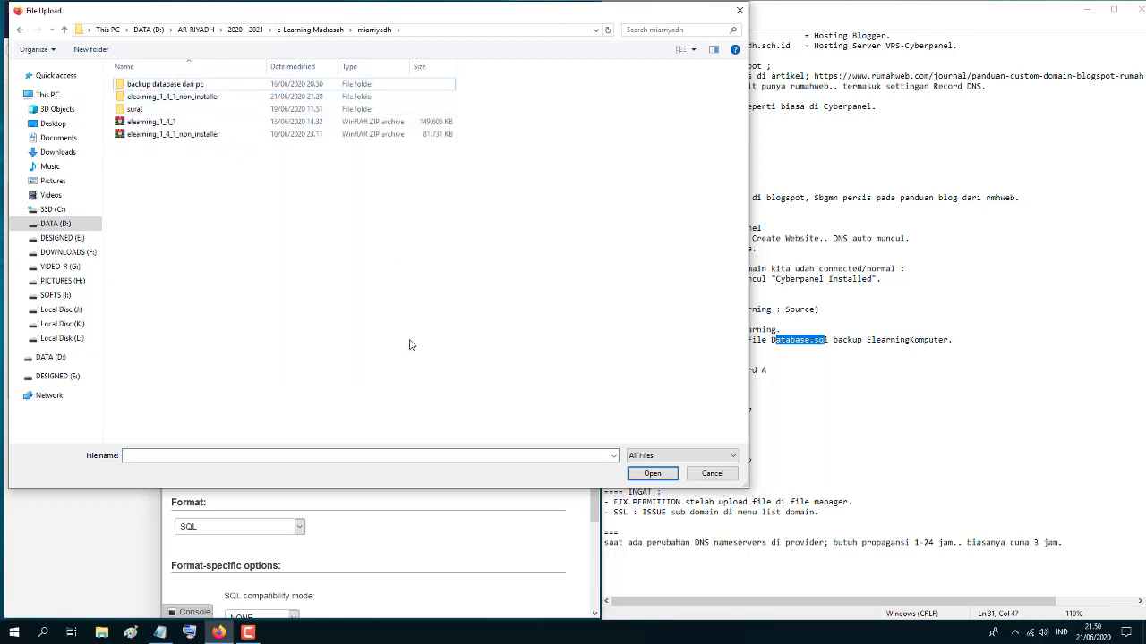
mouse_move(474, 9)
mouse_down()
mouse_move(590, 67)
mouse_move(529, 56)
mouse_move(487, 26)
mouse_up()
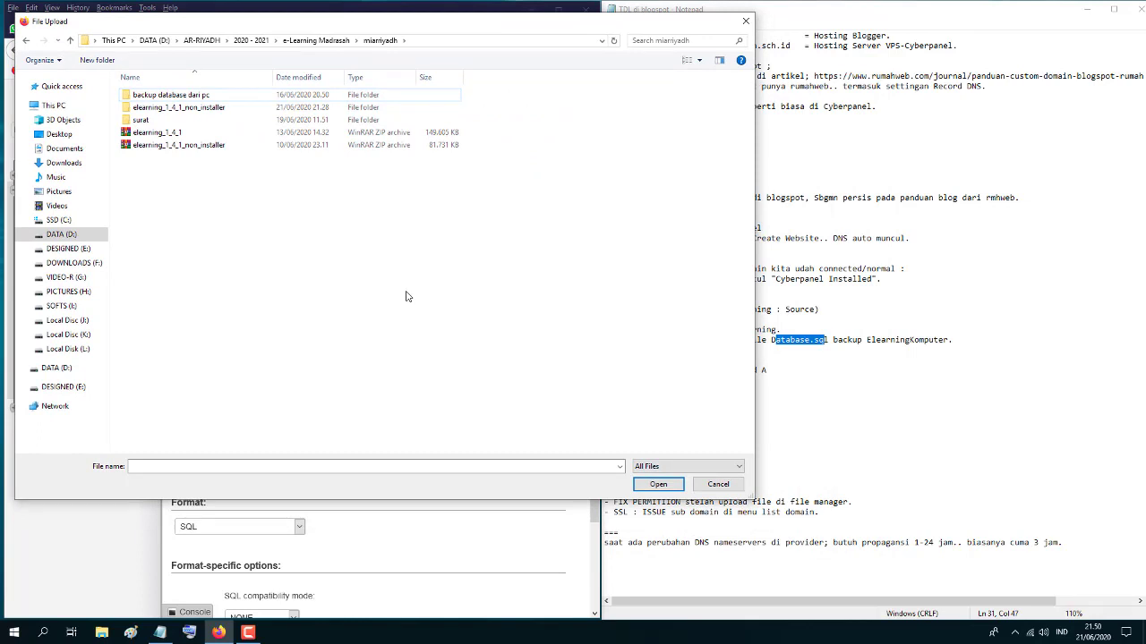
double_click(169, 96)
click(151, 109)
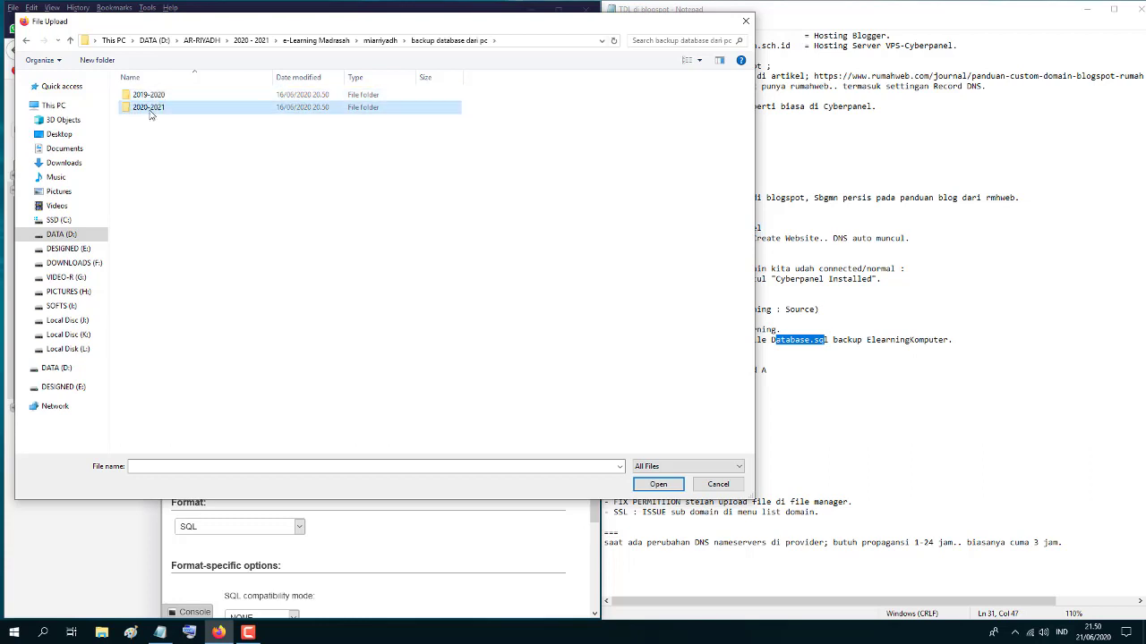
double_click(150, 110)
double_click(177, 97)
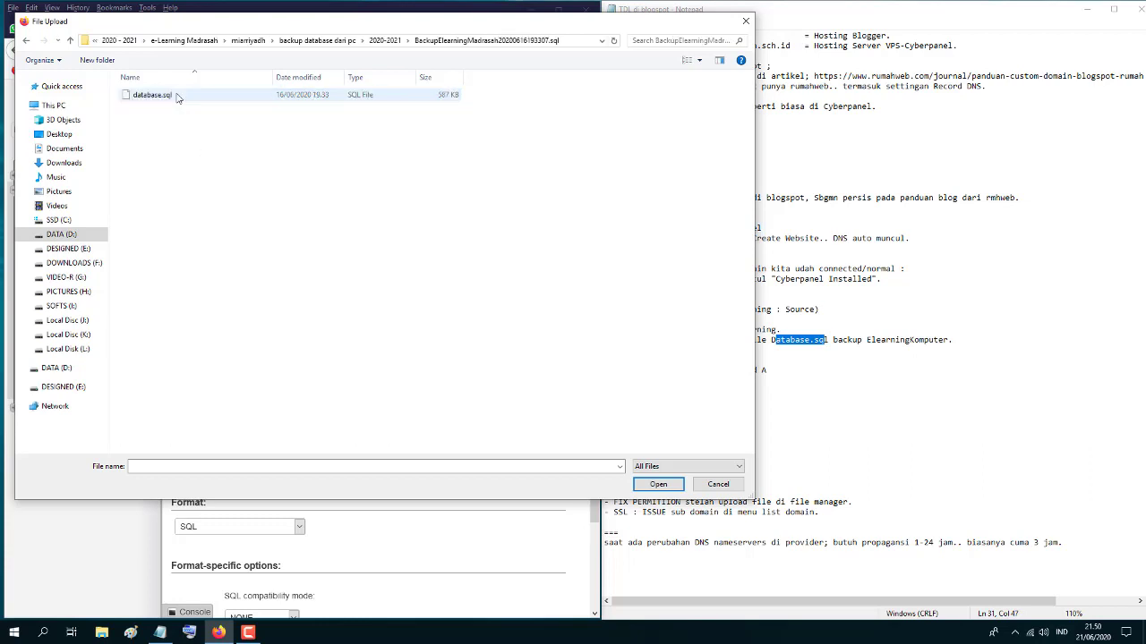
click(152, 99)
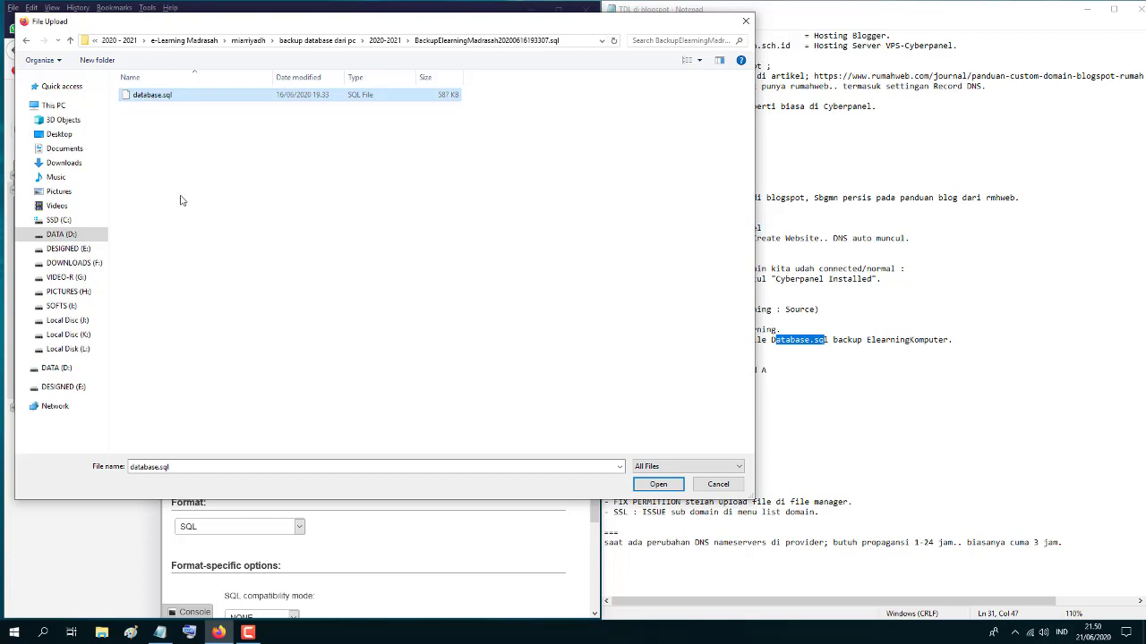
double_click(154, 96)
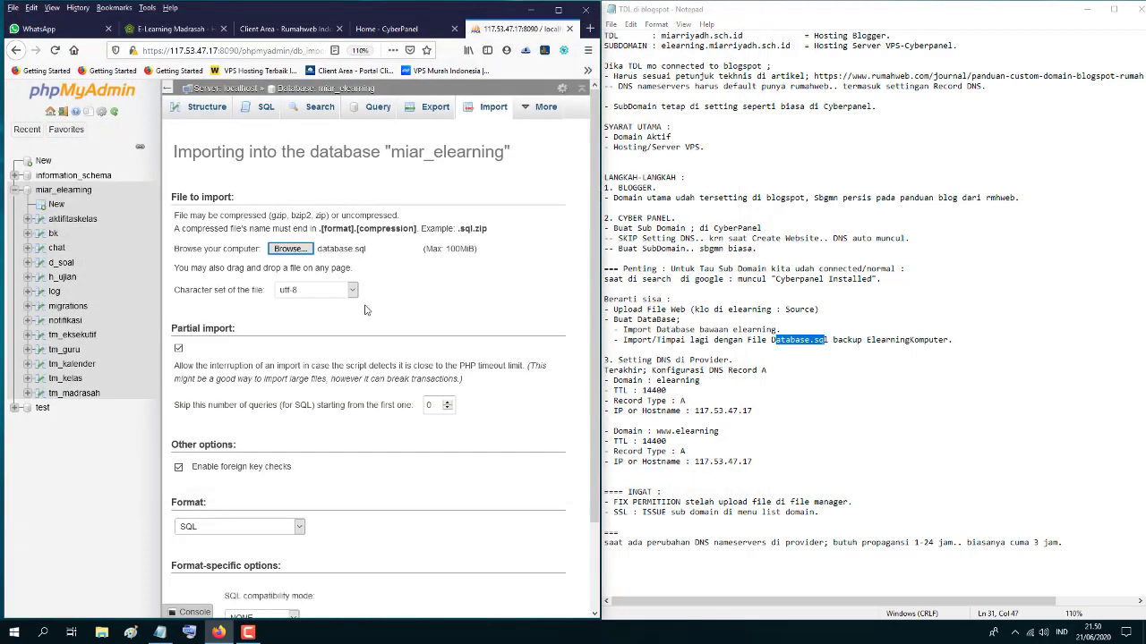
- Run the import, which completes with 944 queries, and close phpMyAdmin
scroll(452, 485, down, 2)
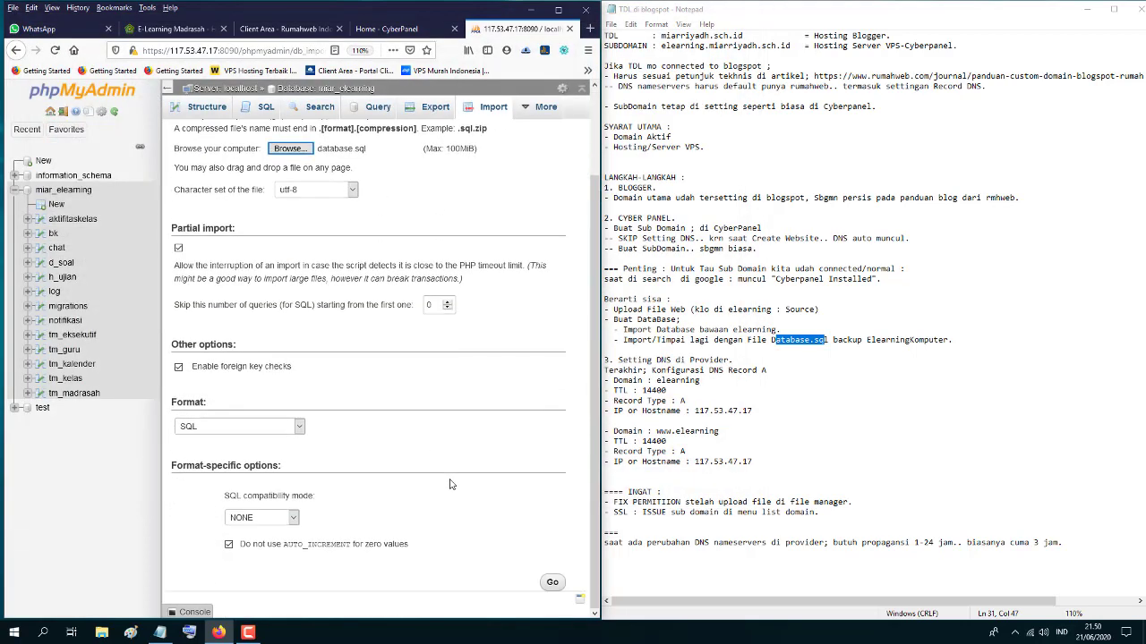
click(552, 583)
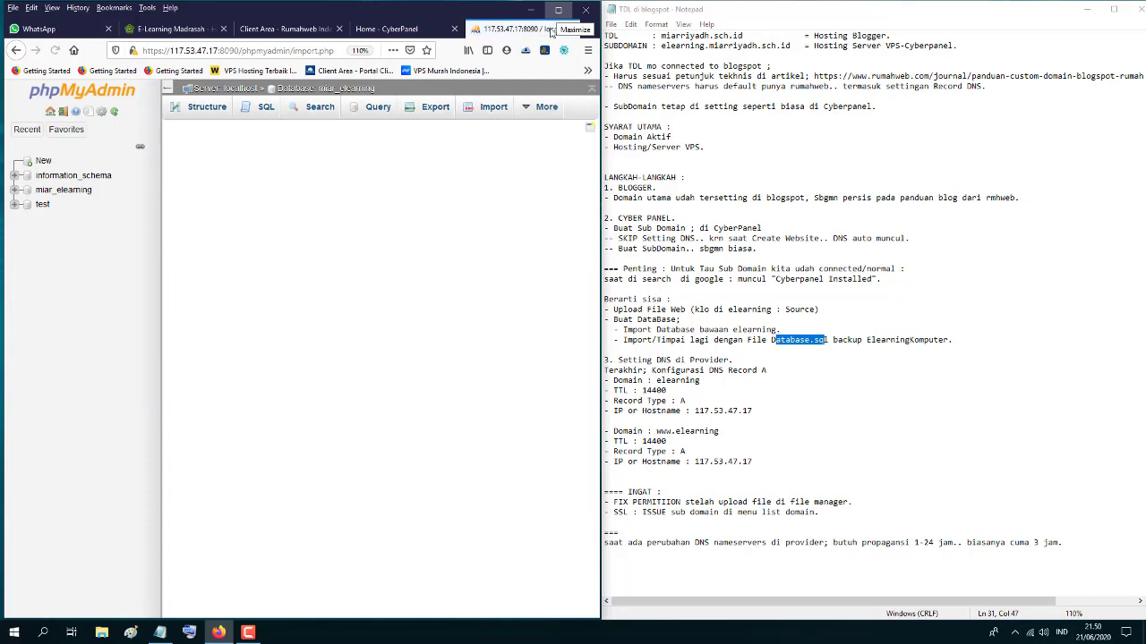
click(557, 10)
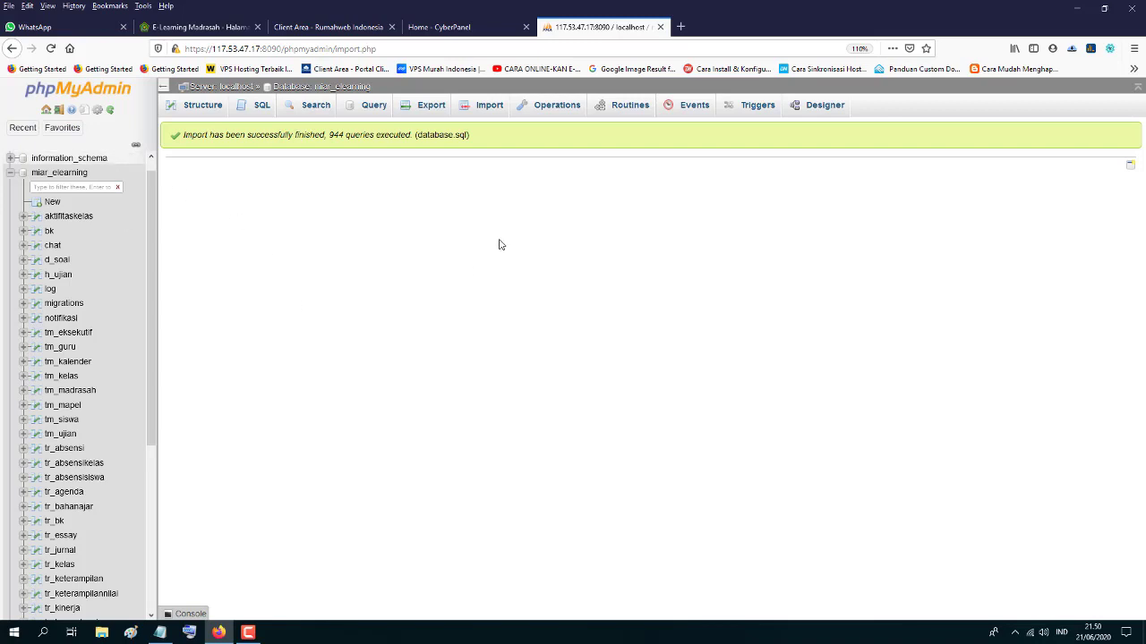
click(660, 27)
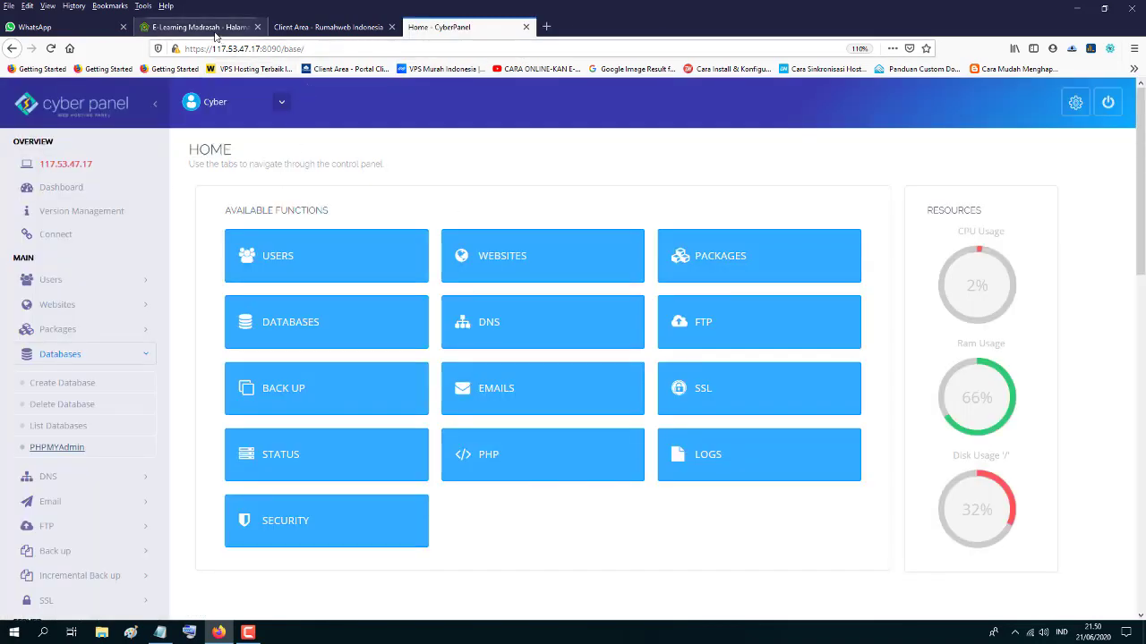
- Reload the E-Learning login page and fill in the first saved login
click(184, 28)
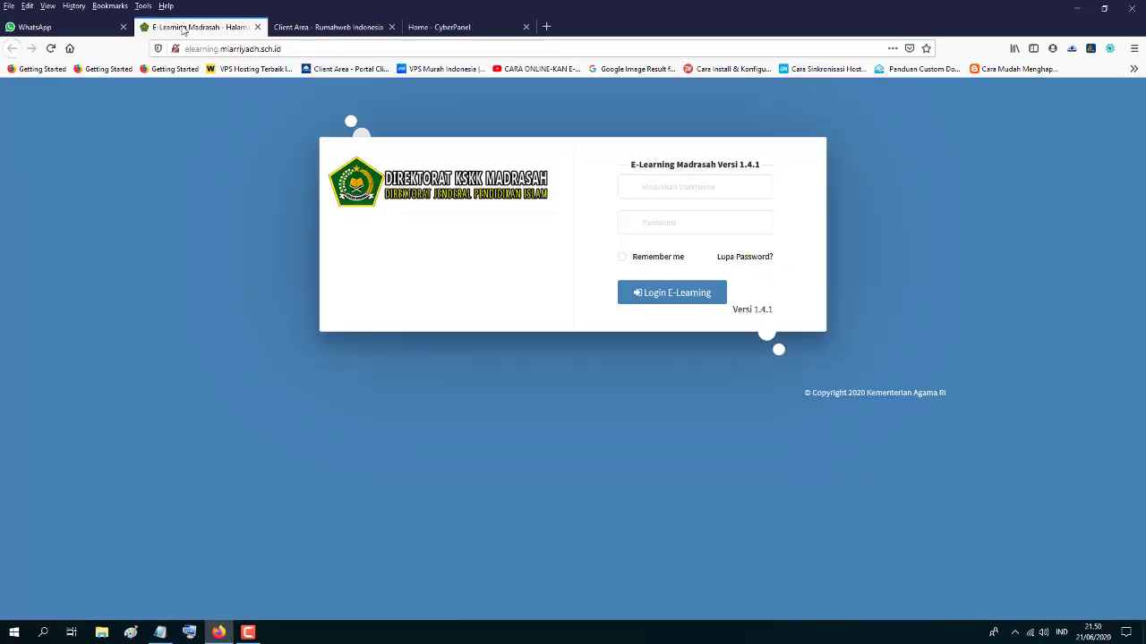
click(51, 49)
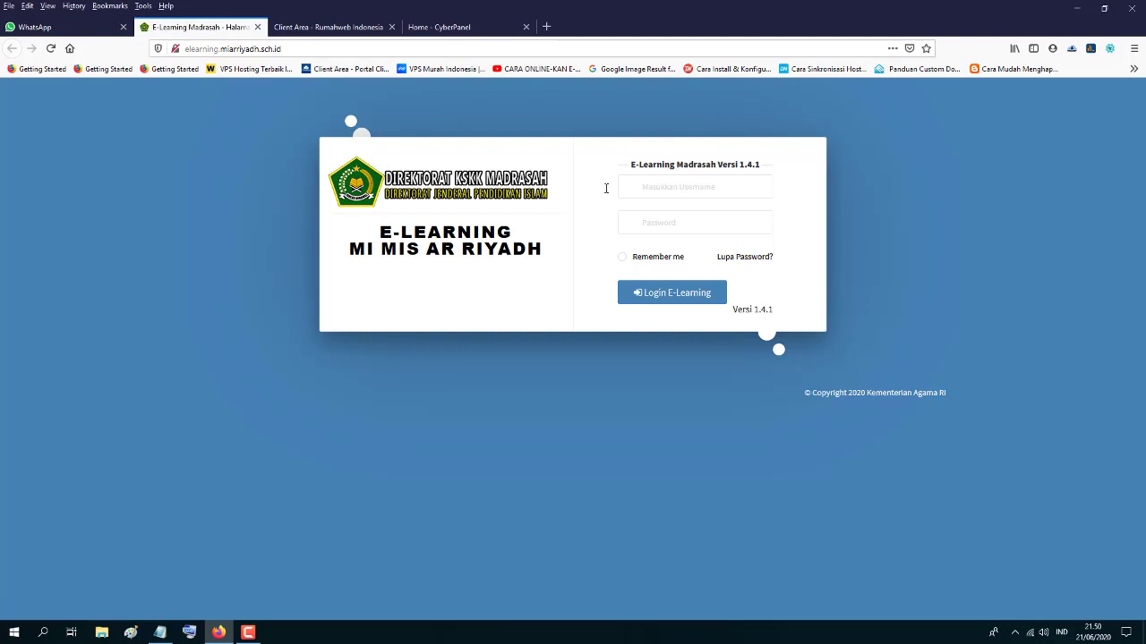
click(677, 184)
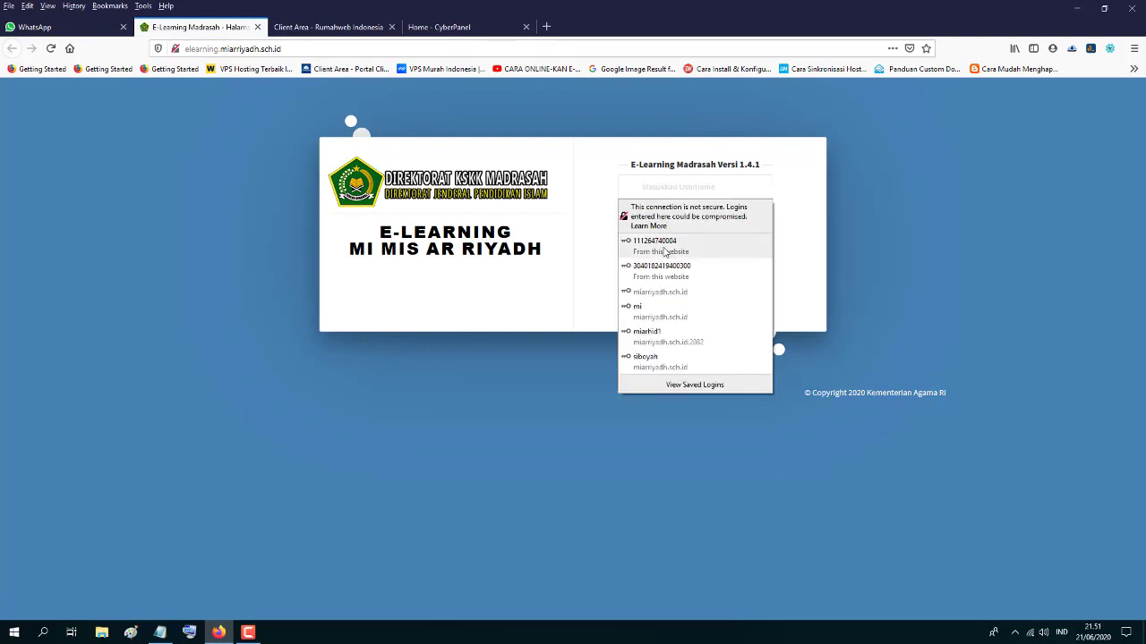
click(663, 245)
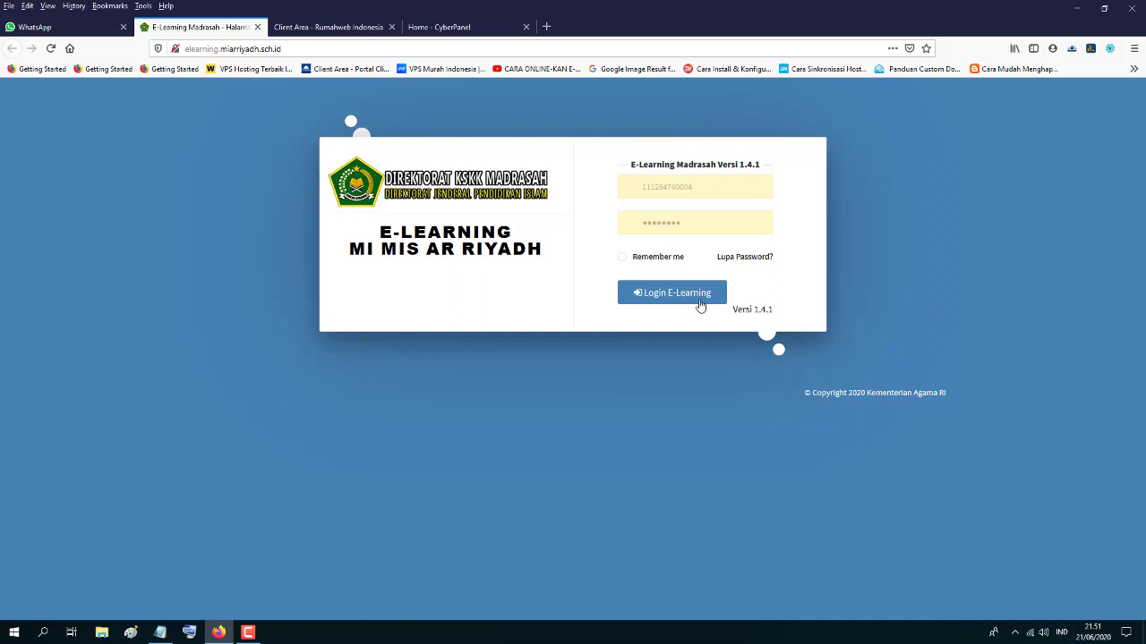
- Sign in with Login E-Learning past the insecure-login warning, then close the site
click(683, 224)
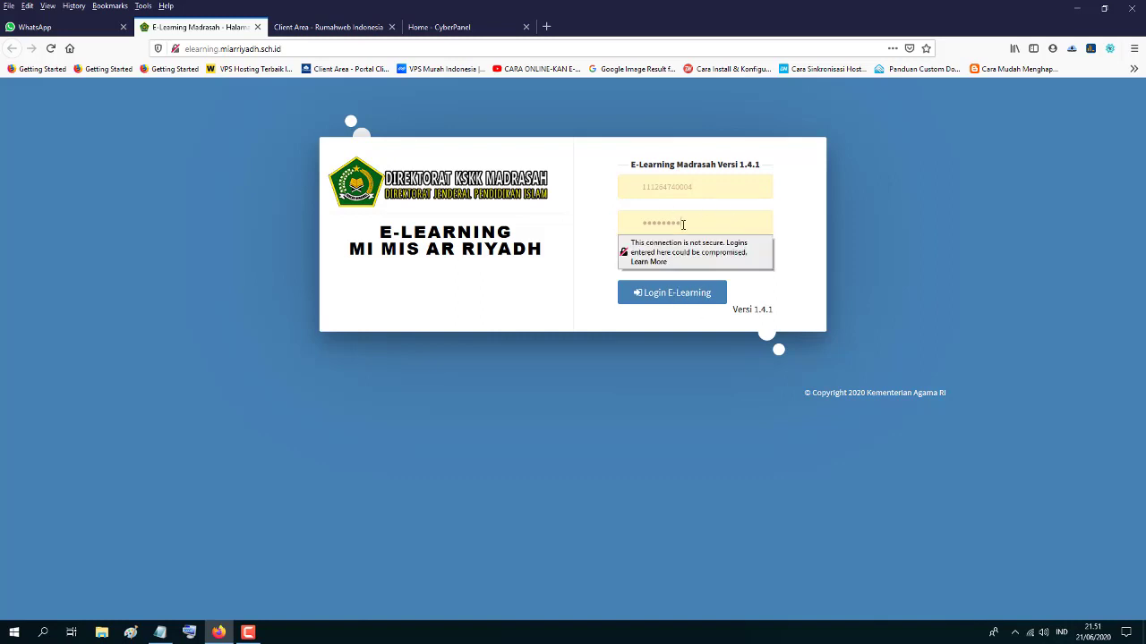
drag(683, 225, 636, 225)
drag(690, 220, 635, 229)
click(656, 337)
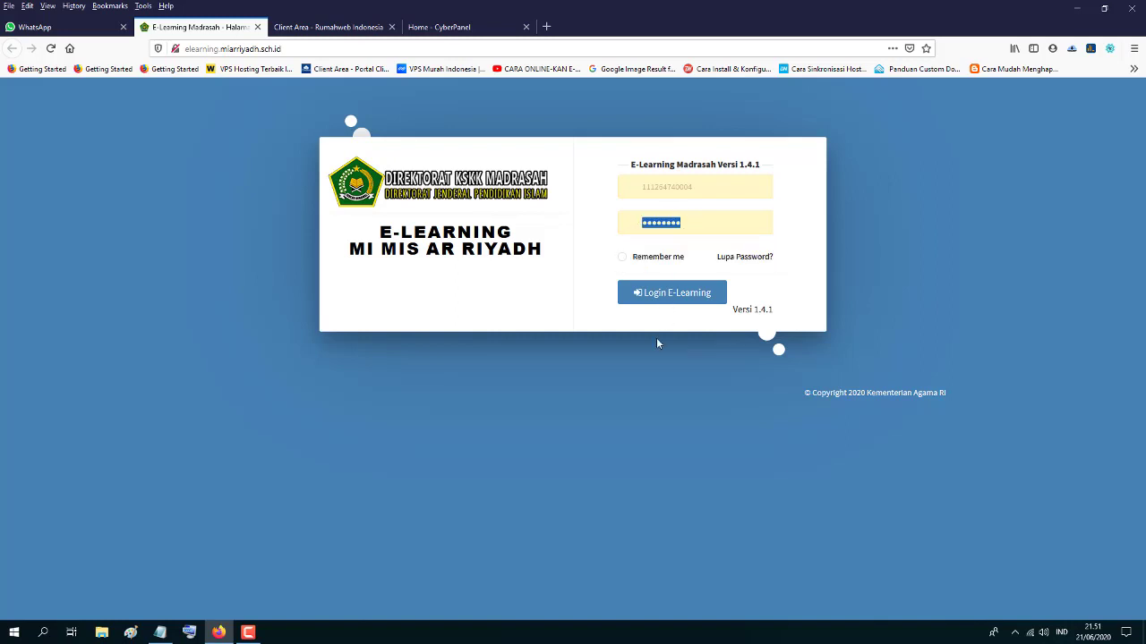
click(668, 298)
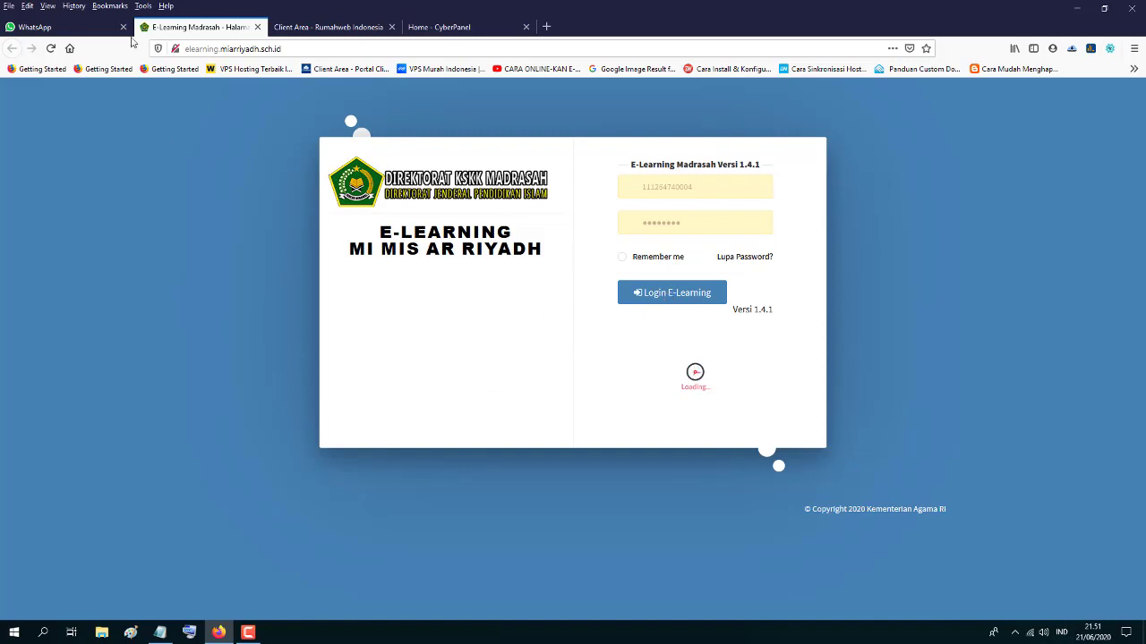
click(257, 28)
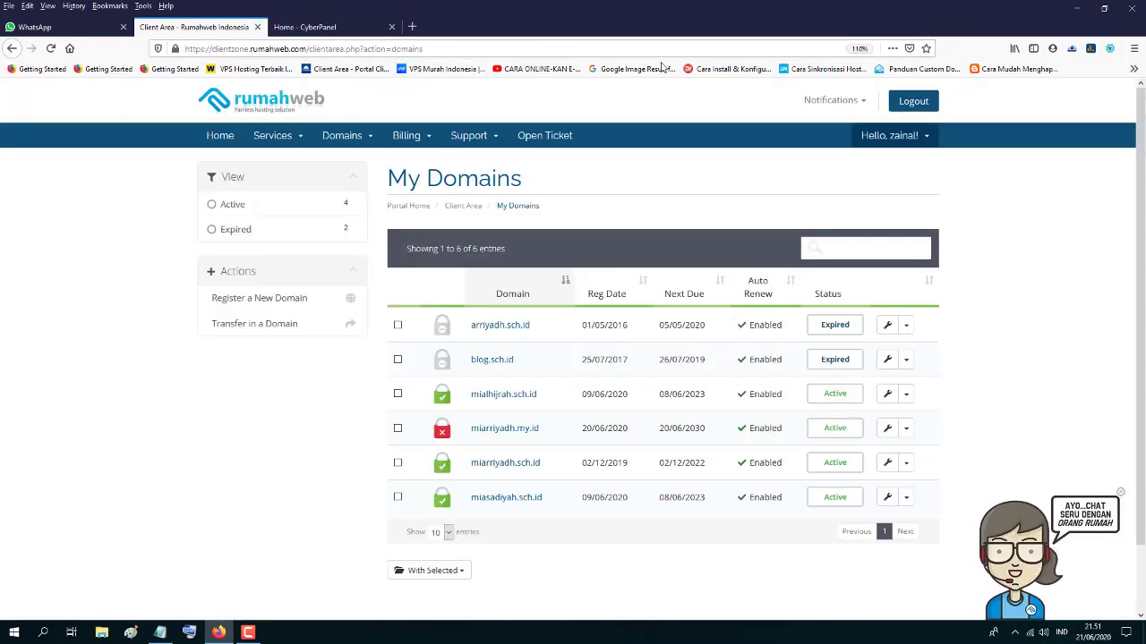
- Highlight the DNS configuration step in the setup notes
click(1107, 10)
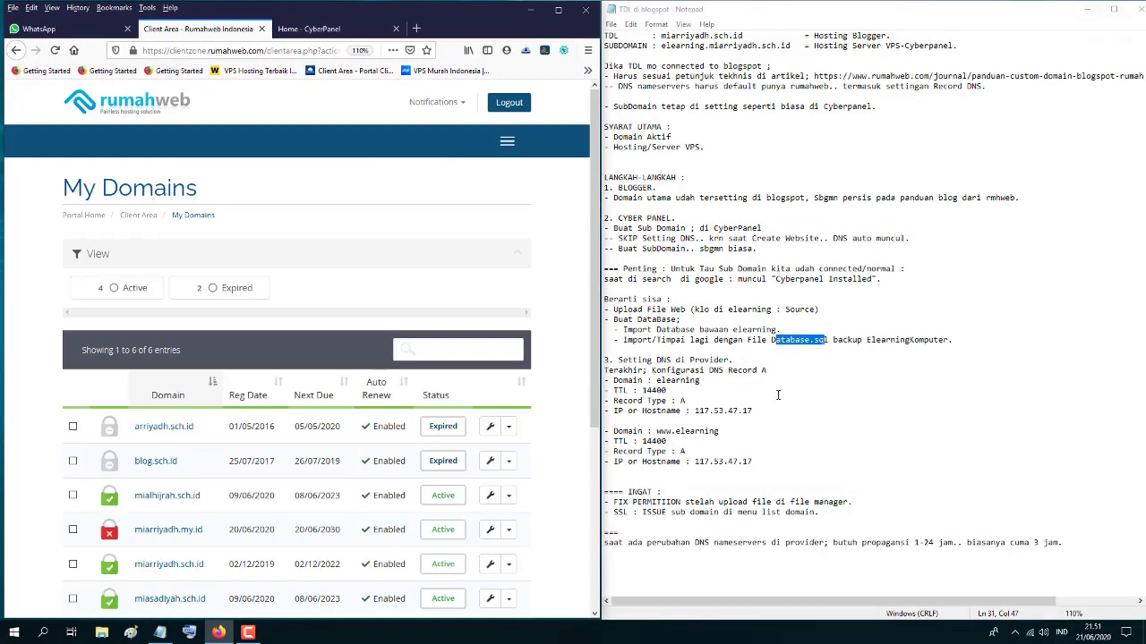
click(665, 379)
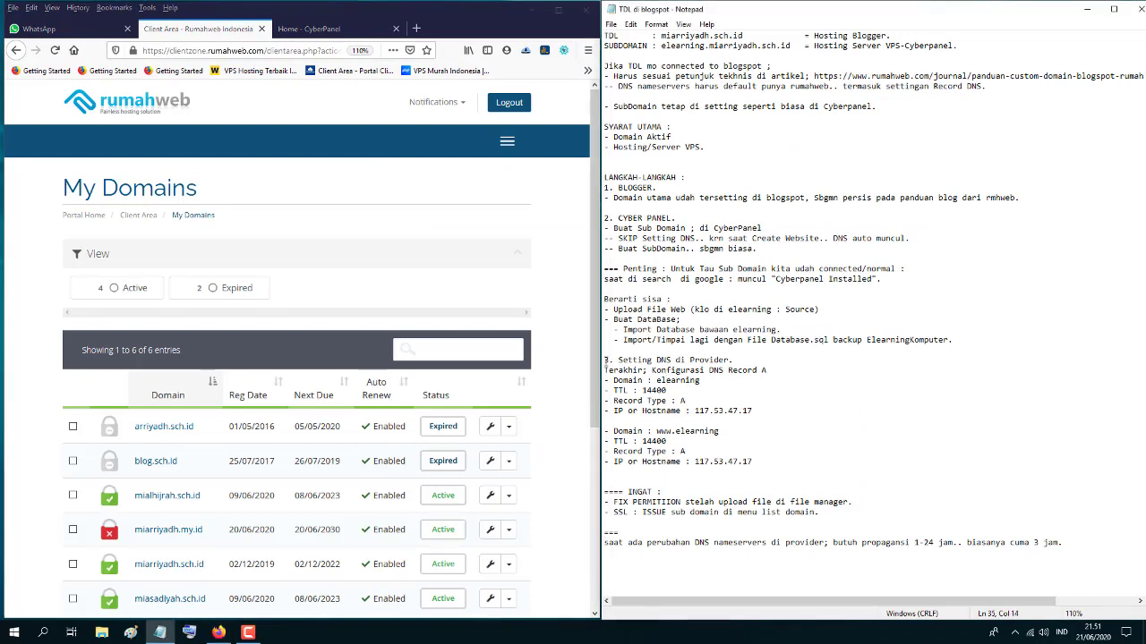
drag(605, 359, 729, 359)
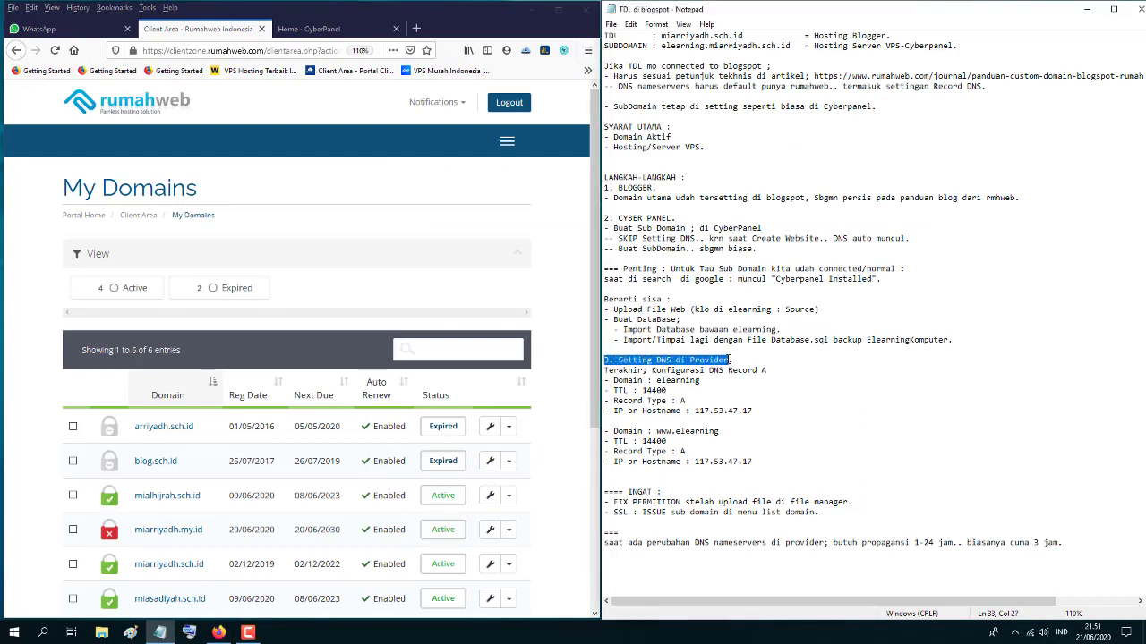
click(686, 401)
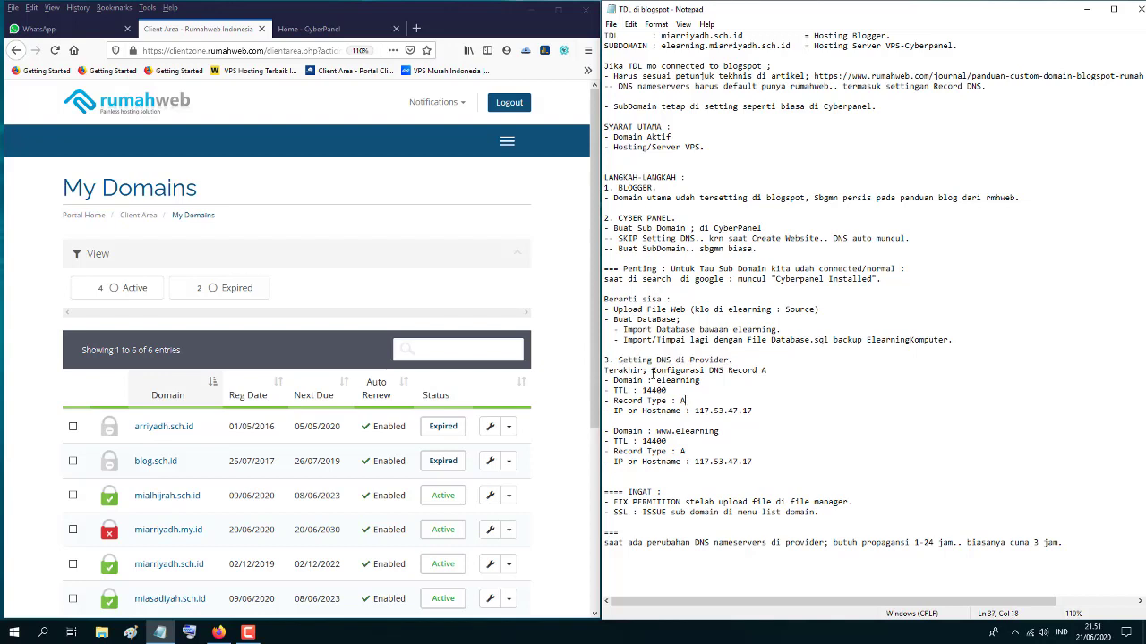
drag(658, 371, 727, 374)
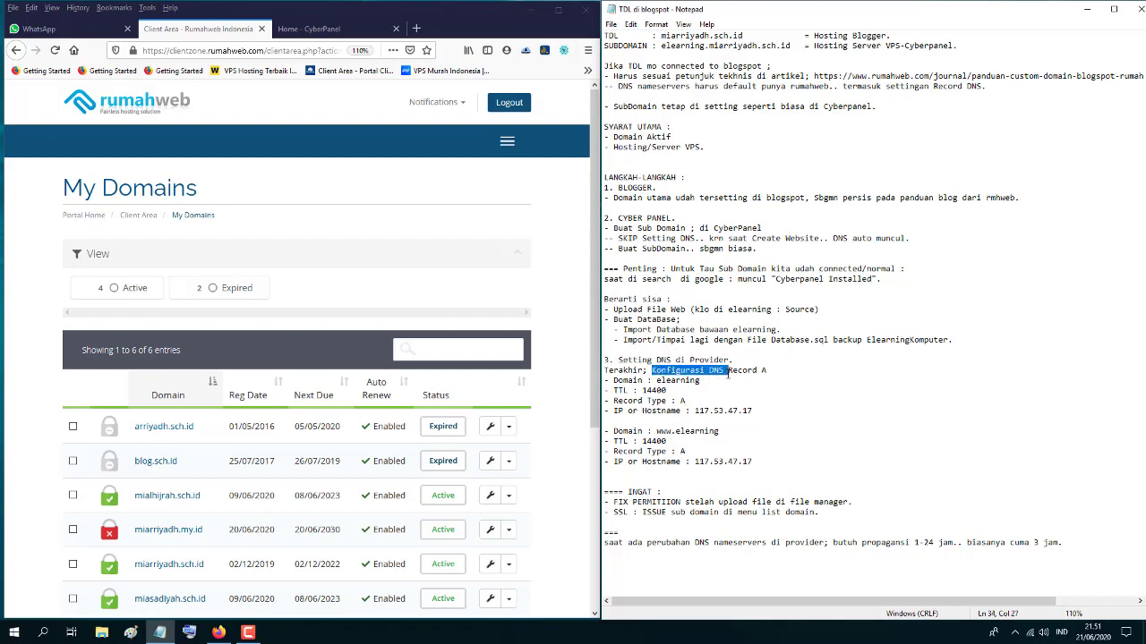
click(739, 381)
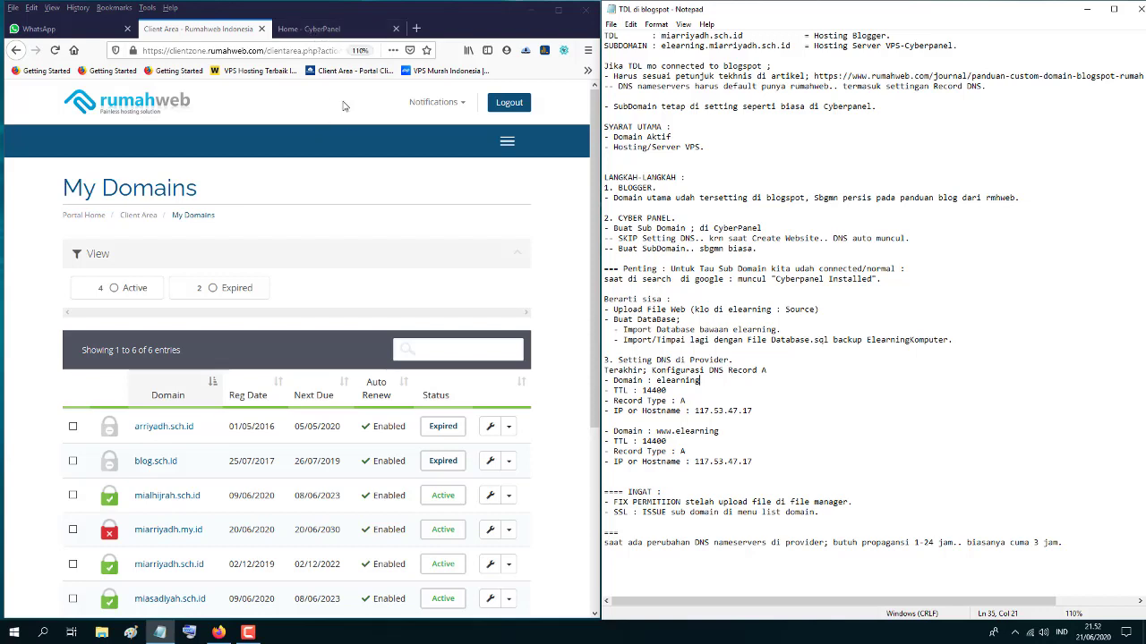
- Open miarriyadh.sch.id's management page from My Domains in a new tab
click(325, 31)
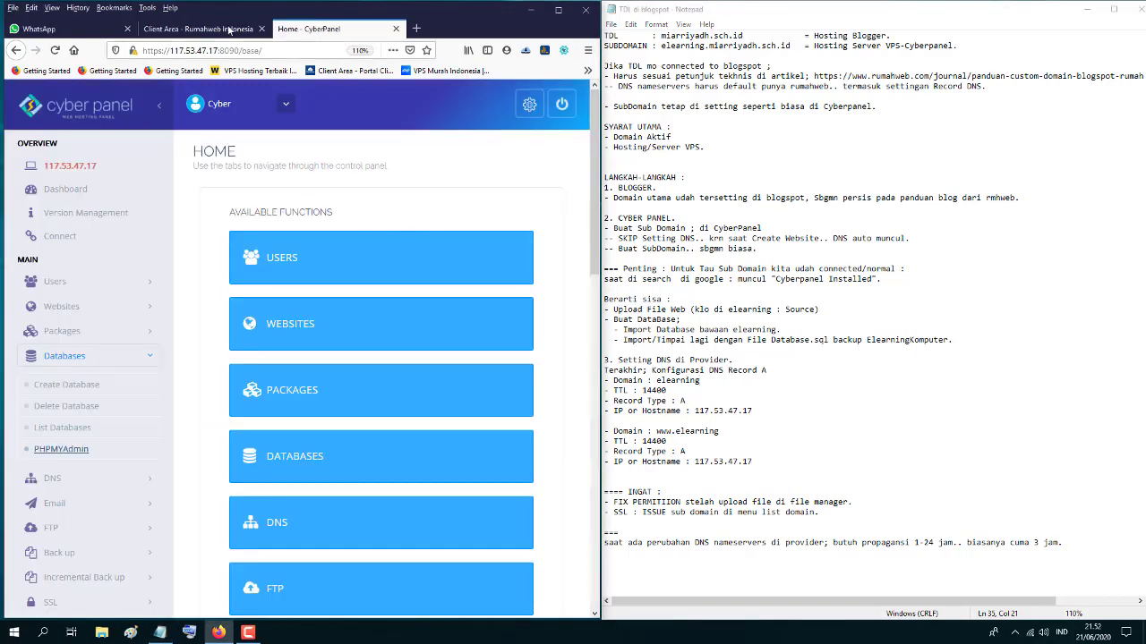
click(199, 29)
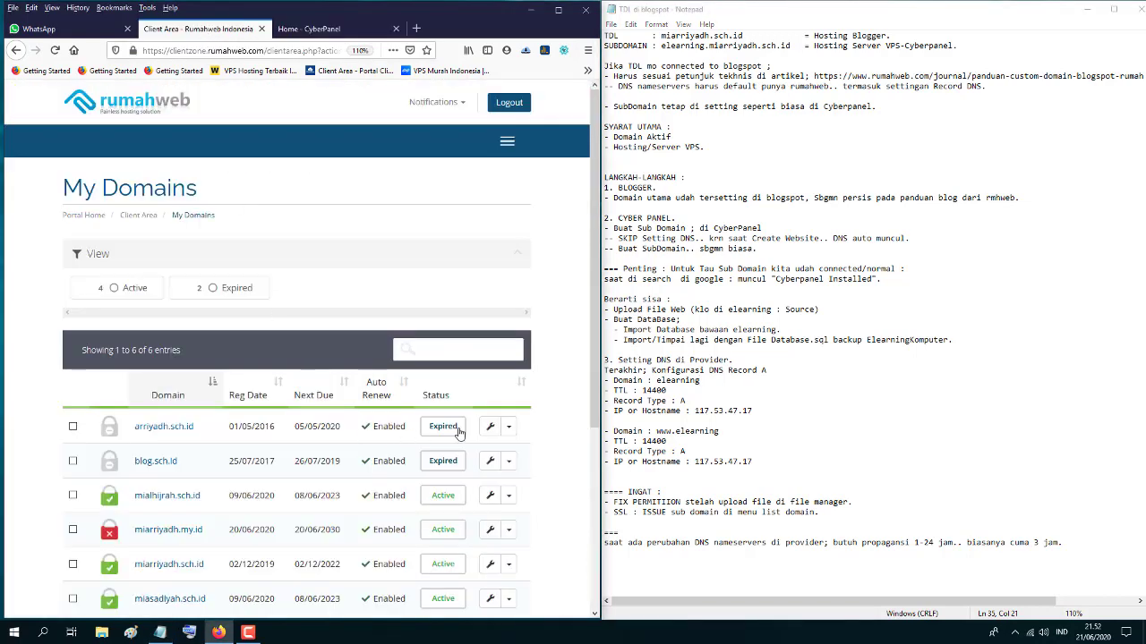
scroll(474, 429, down, 2)
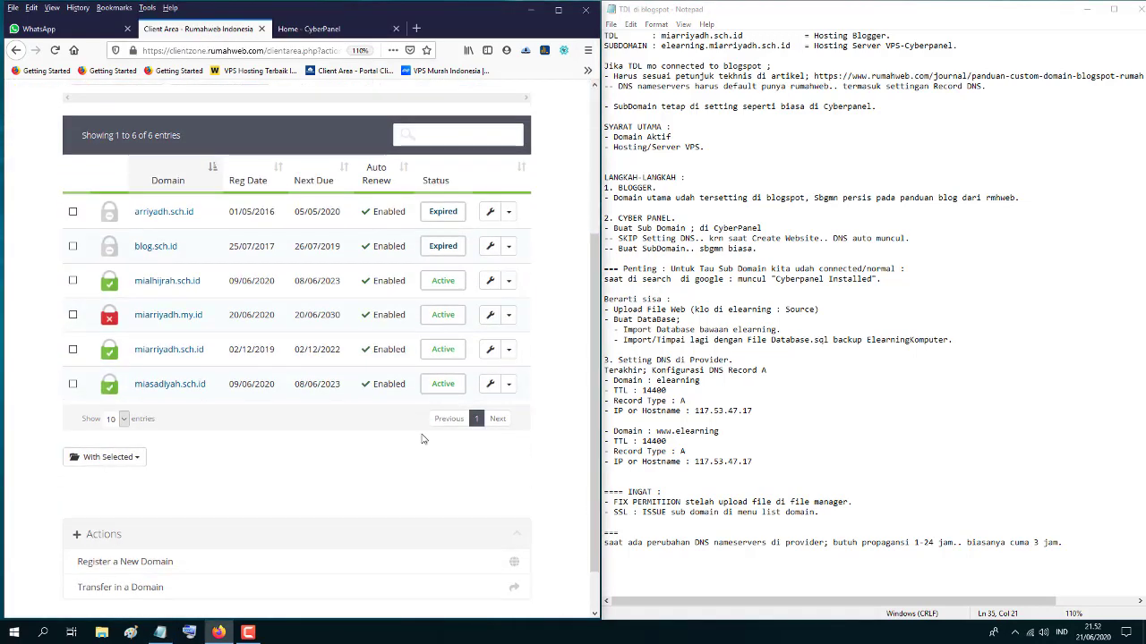
right_click(490, 354)
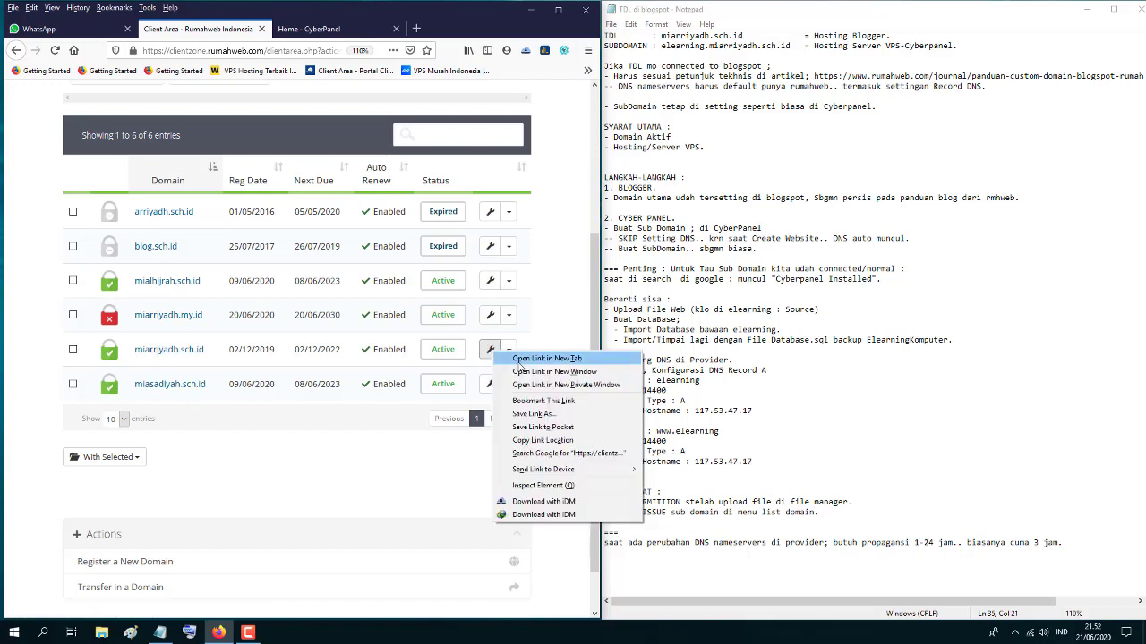
click(521, 360)
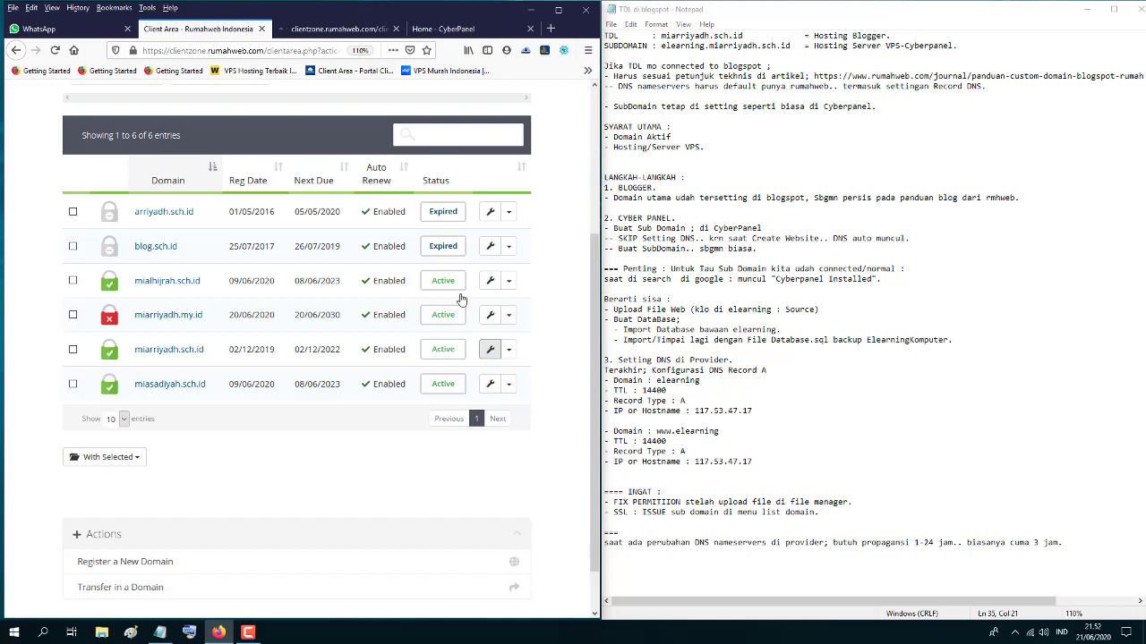
- Check miarriyadh.sch.id's nameservers nsid1.rumahweb.com to nsid4.rumahweb.org, then go to DNS Management
click(330, 28)
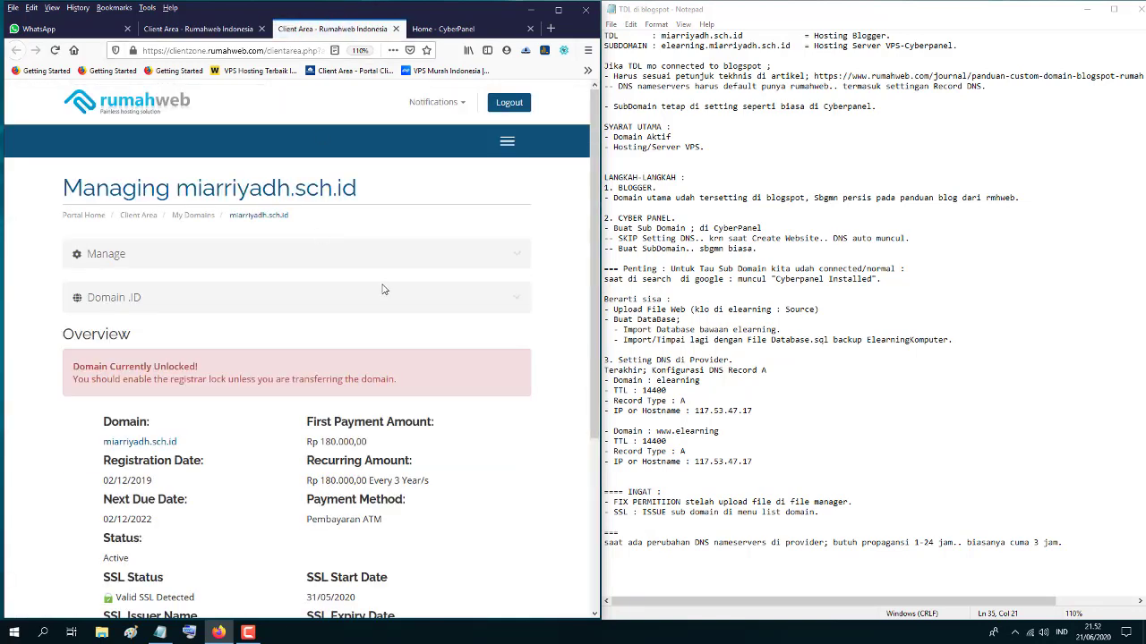
click(518, 259)
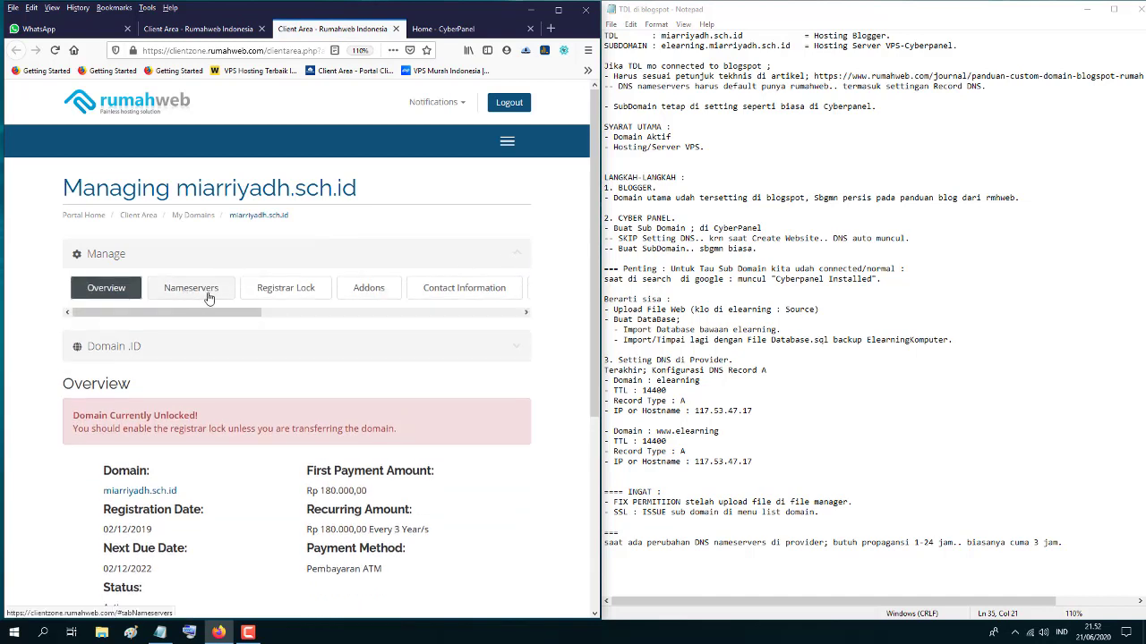
click(205, 294)
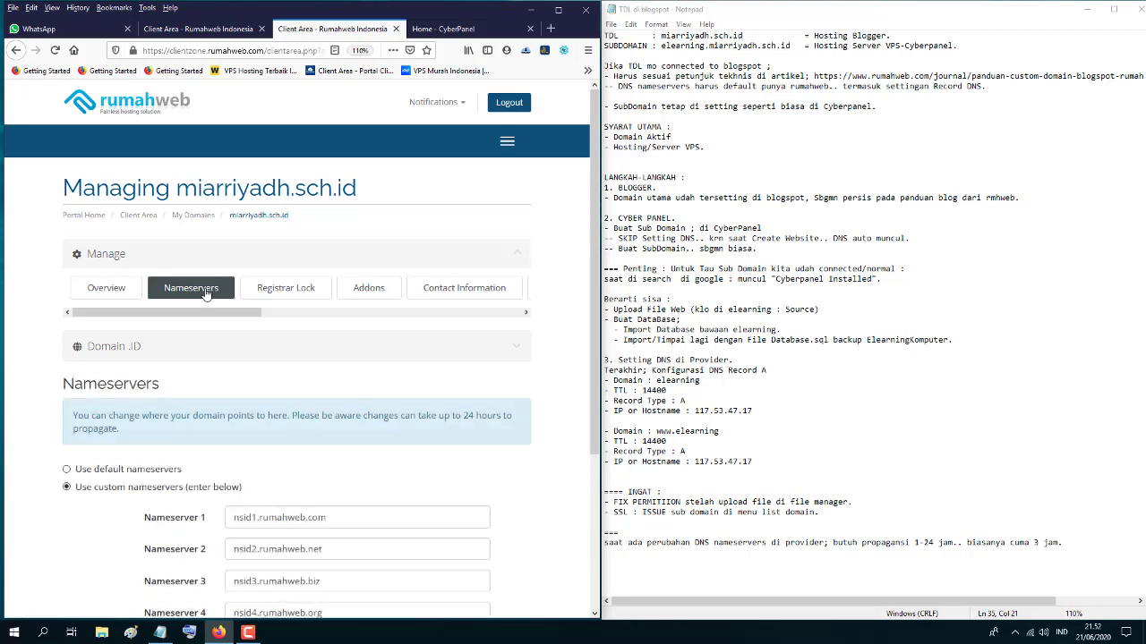
scroll(308, 458, down, 3)
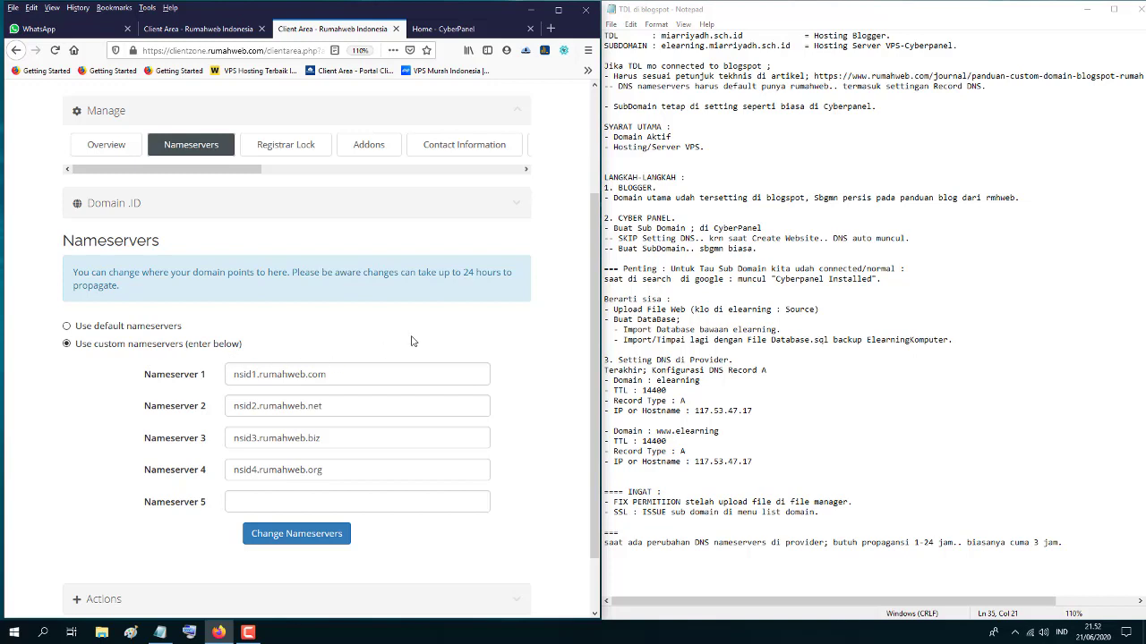
drag(595, 261, 595, 243)
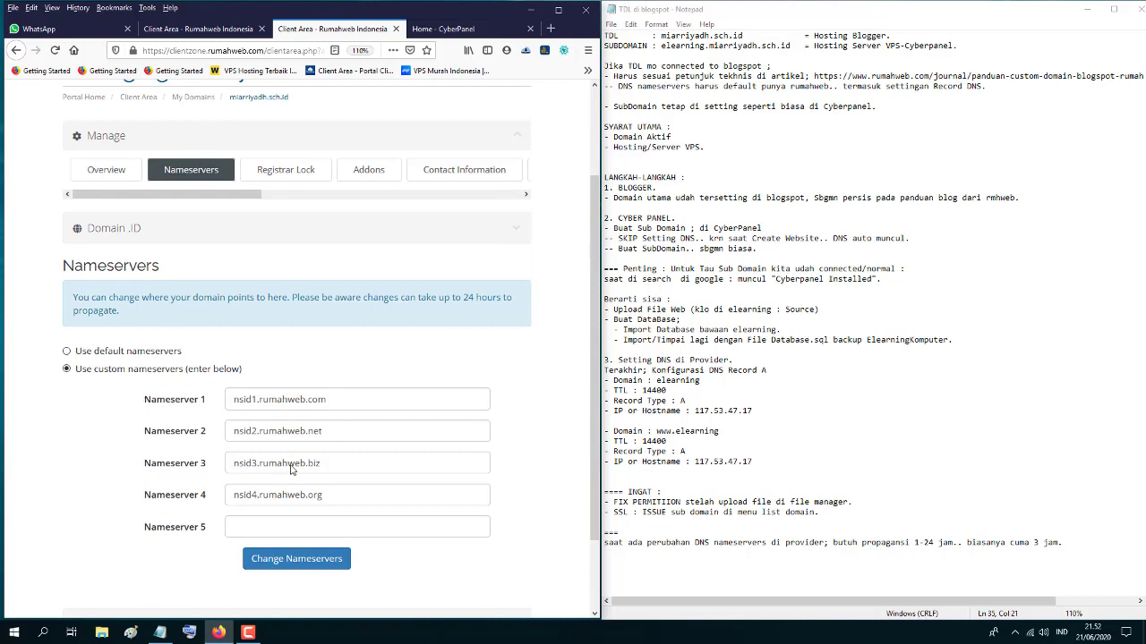
drag(214, 196, 433, 201)
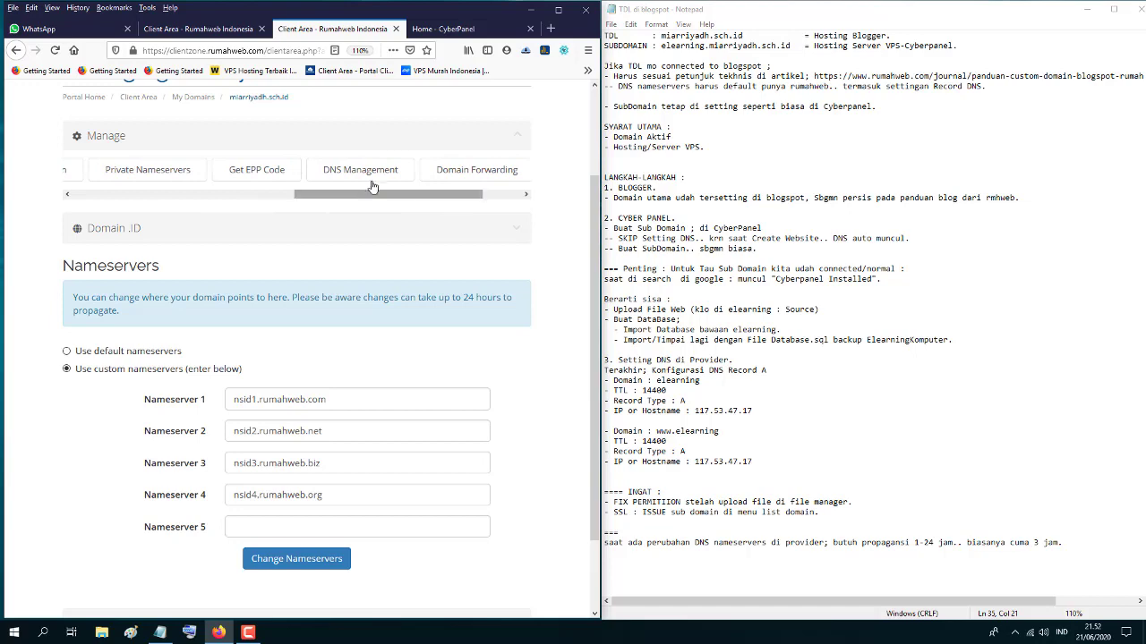
click(361, 179)
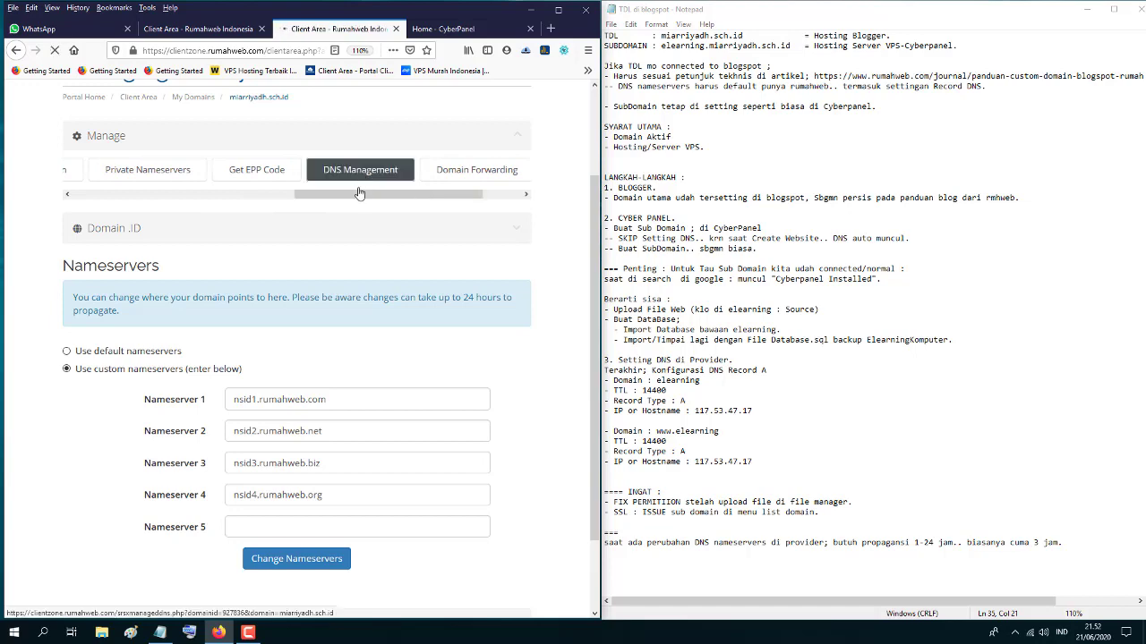
- Review miarriyadh.sch.id's existing DNS records: four A records at 216.239.x.21 and a www CNAME to ghs.google.com
scroll(327, 520, down, 2)
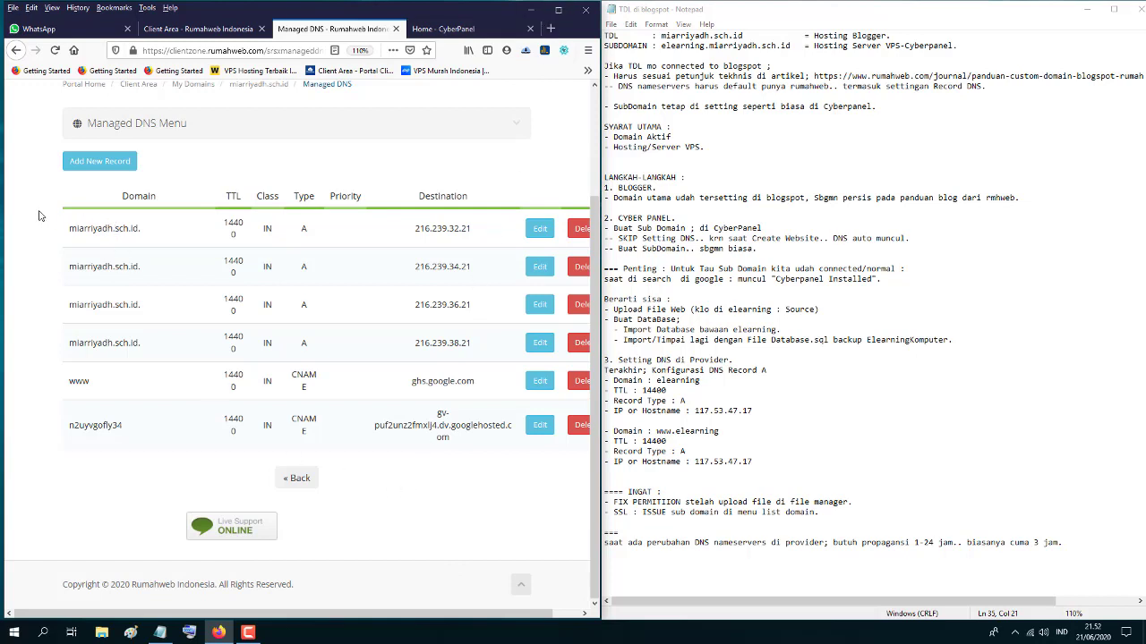
drag(56, 215, 430, 462)
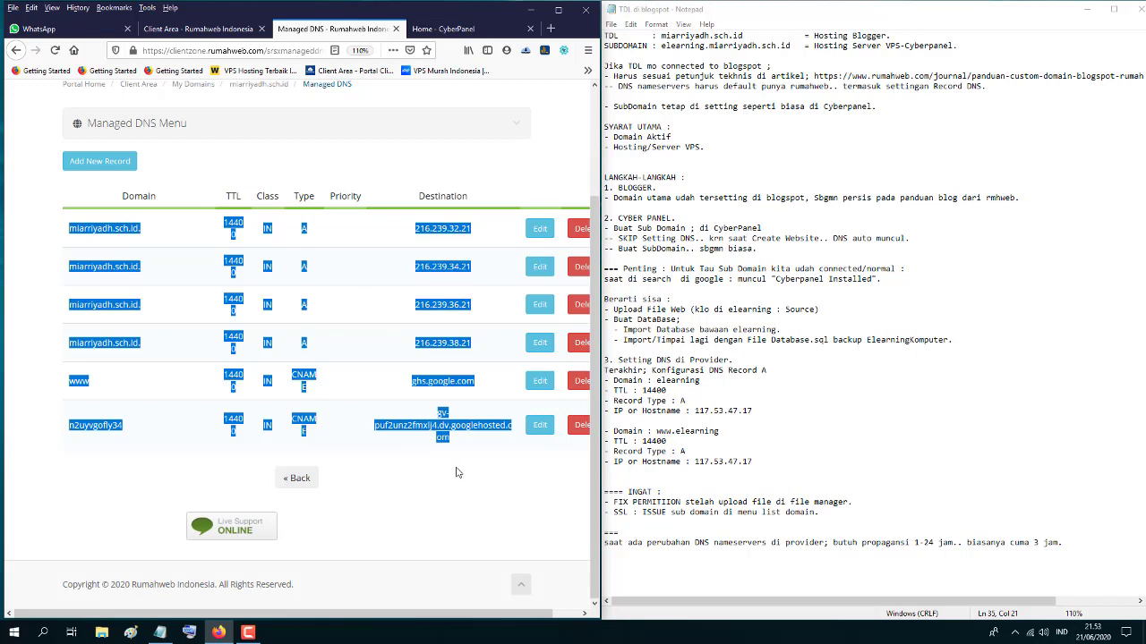
click(88, 485)
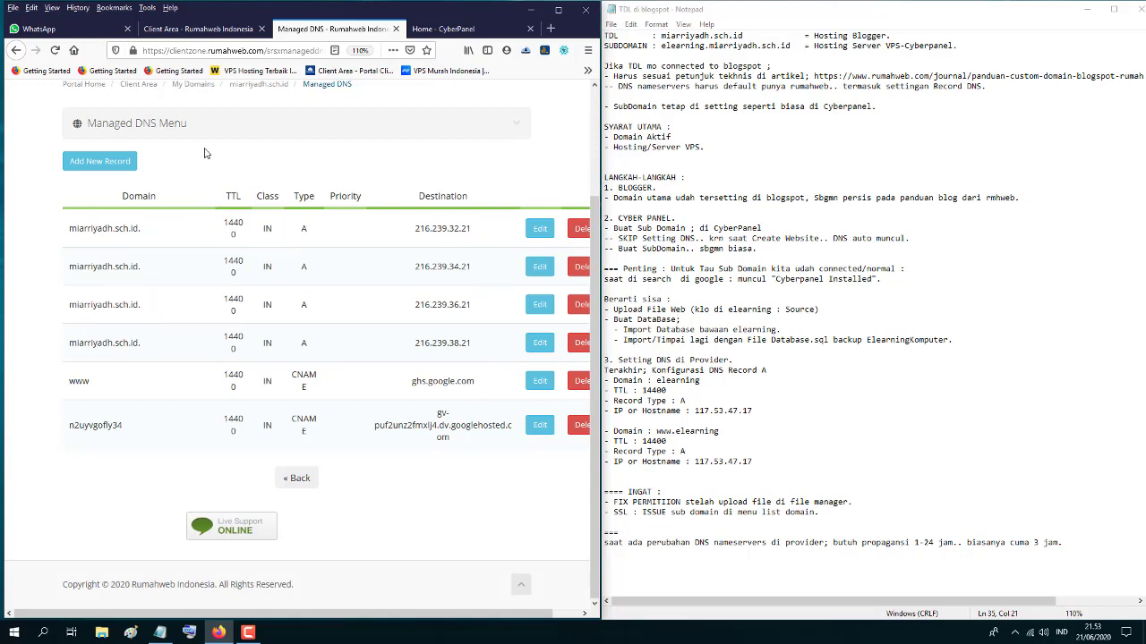
- Start a new DNS record named elearning, with TTL 14400 and record type A
click(100, 165)
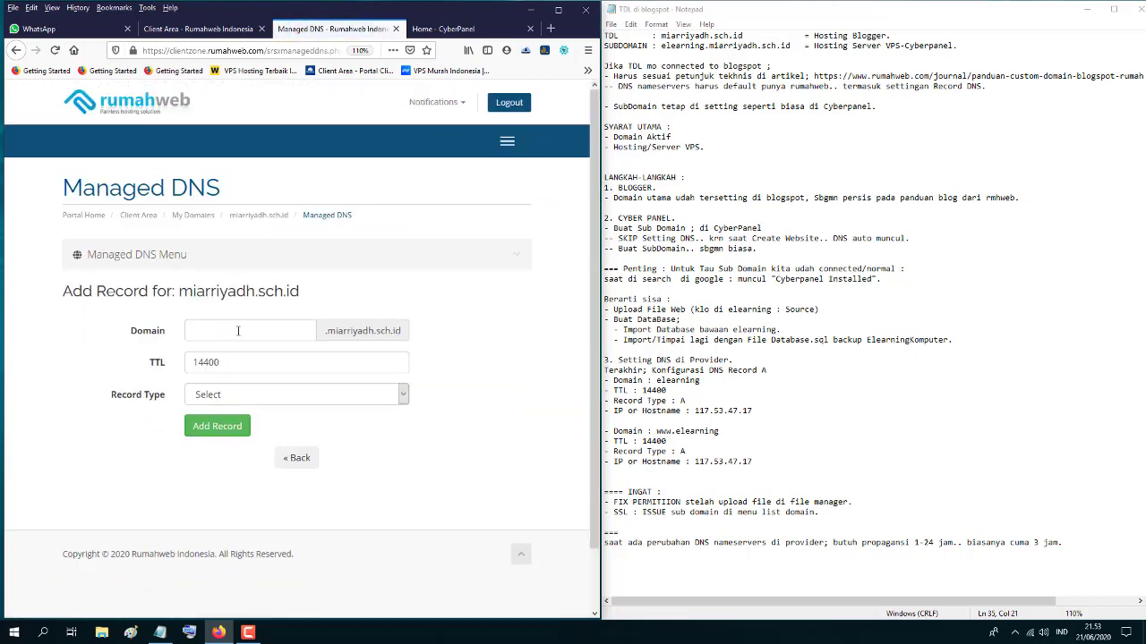
click(238, 332)
click(235, 330)
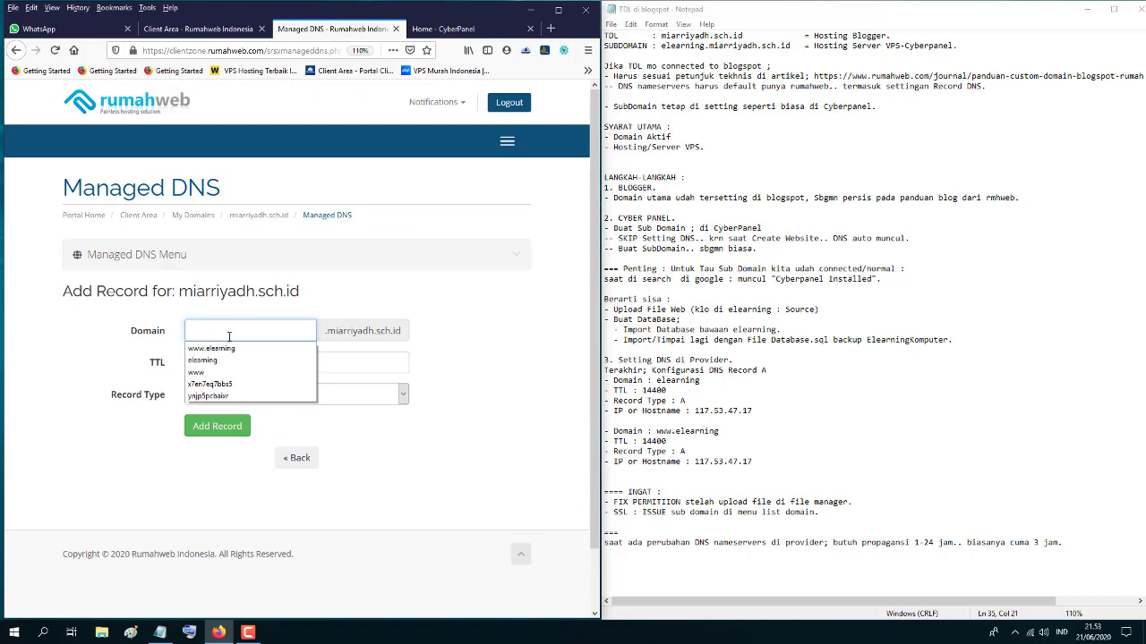
click(212, 363)
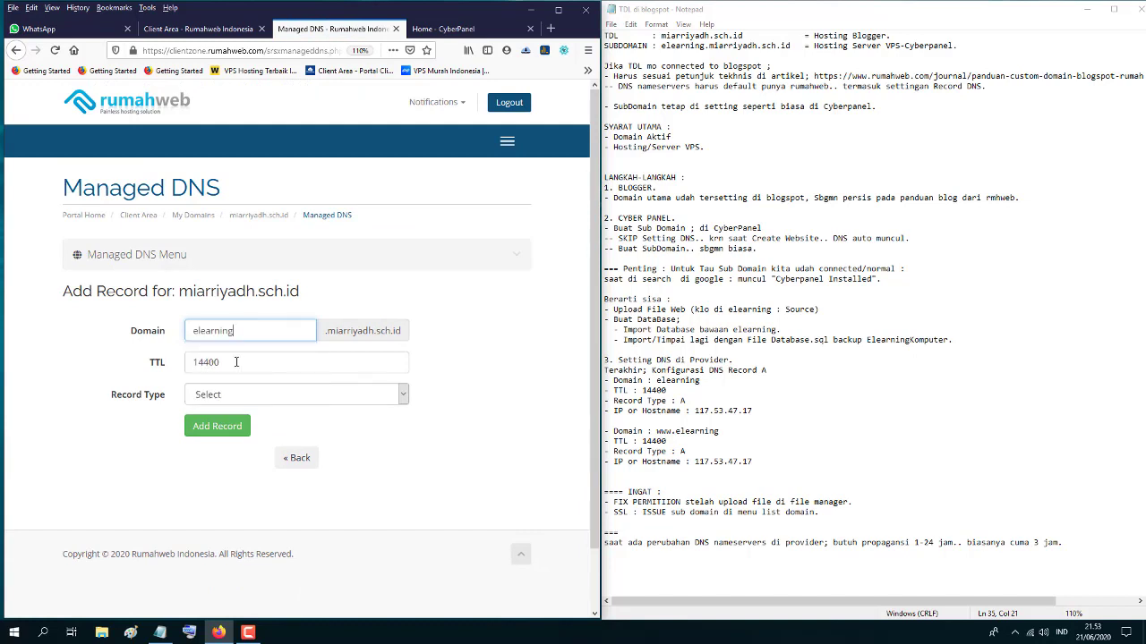
click(228, 364)
click(235, 399)
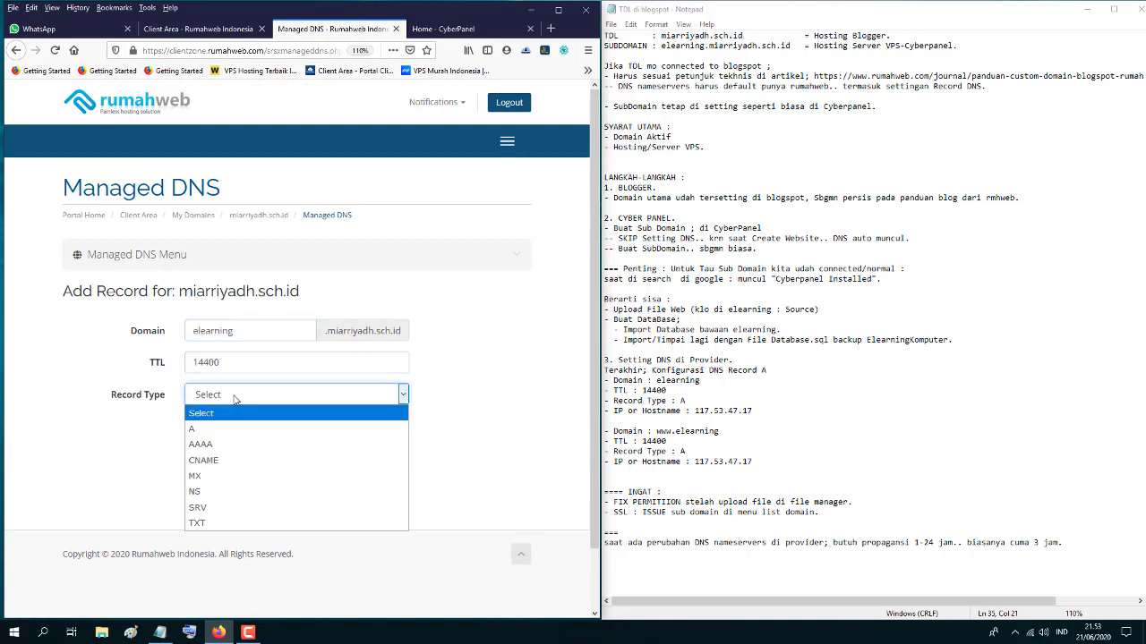
click(214, 426)
click(211, 426)
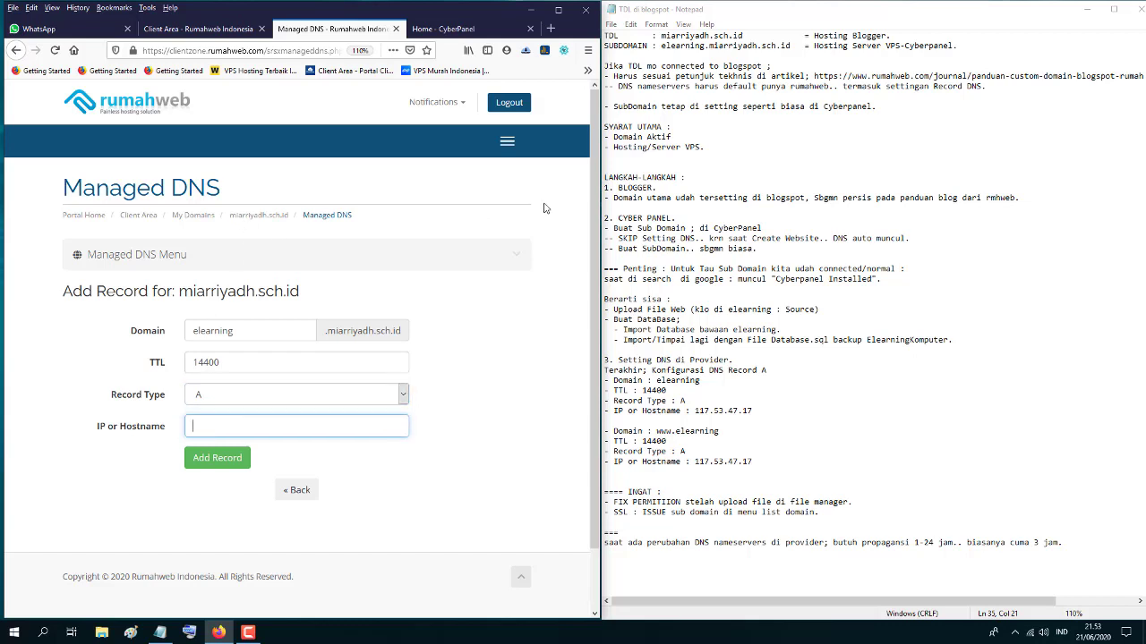
- Copy the server IP 117.53.47.17 from CyberPanel, paste it as the record's address, and save it
click(445, 32)
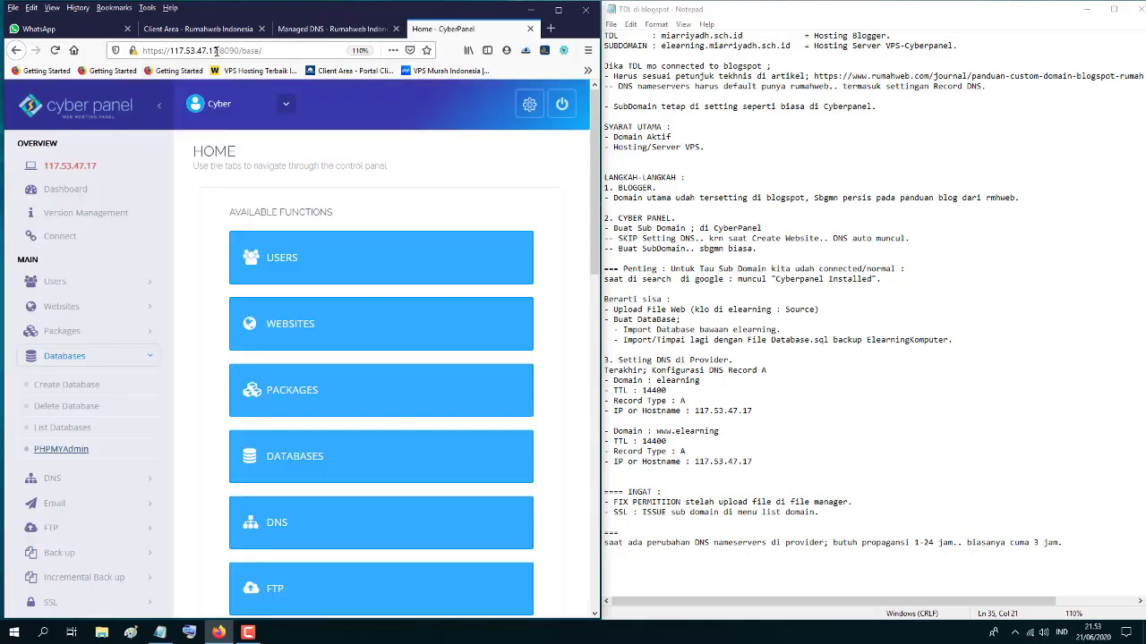
drag(218, 51, 169, 51)
right_click(179, 53)
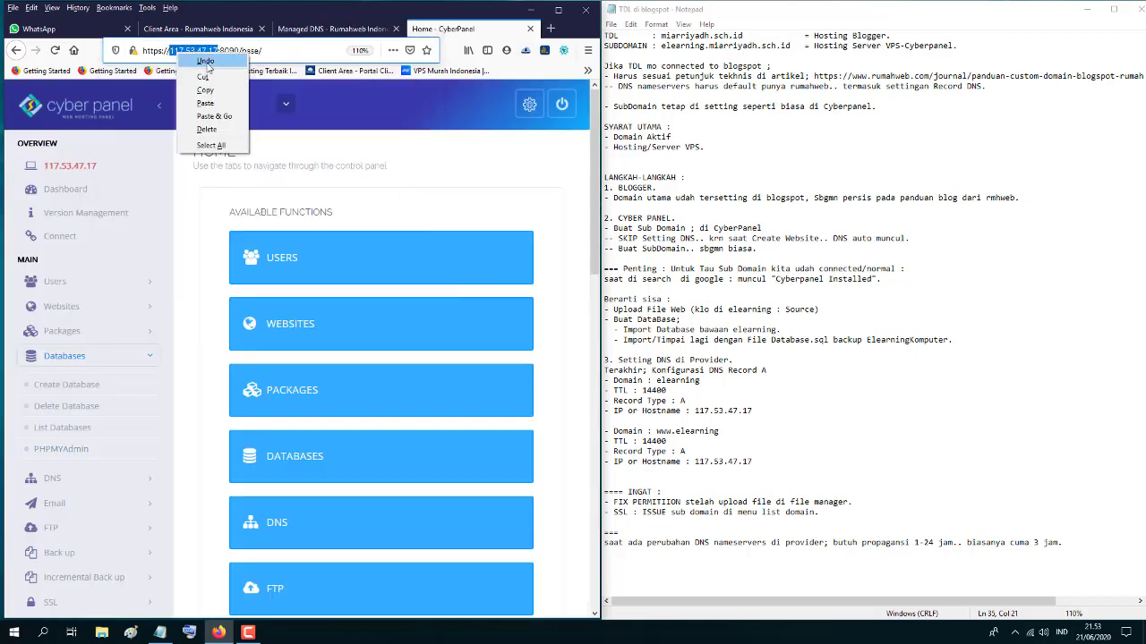
click(205, 91)
click(307, 32)
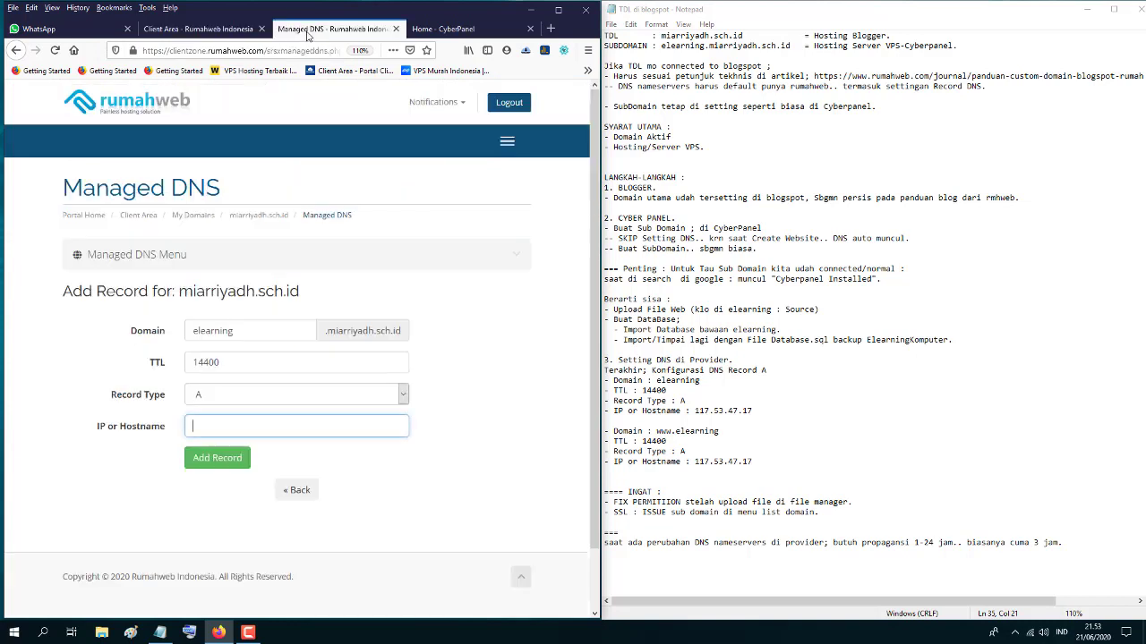
right_click(193, 426)
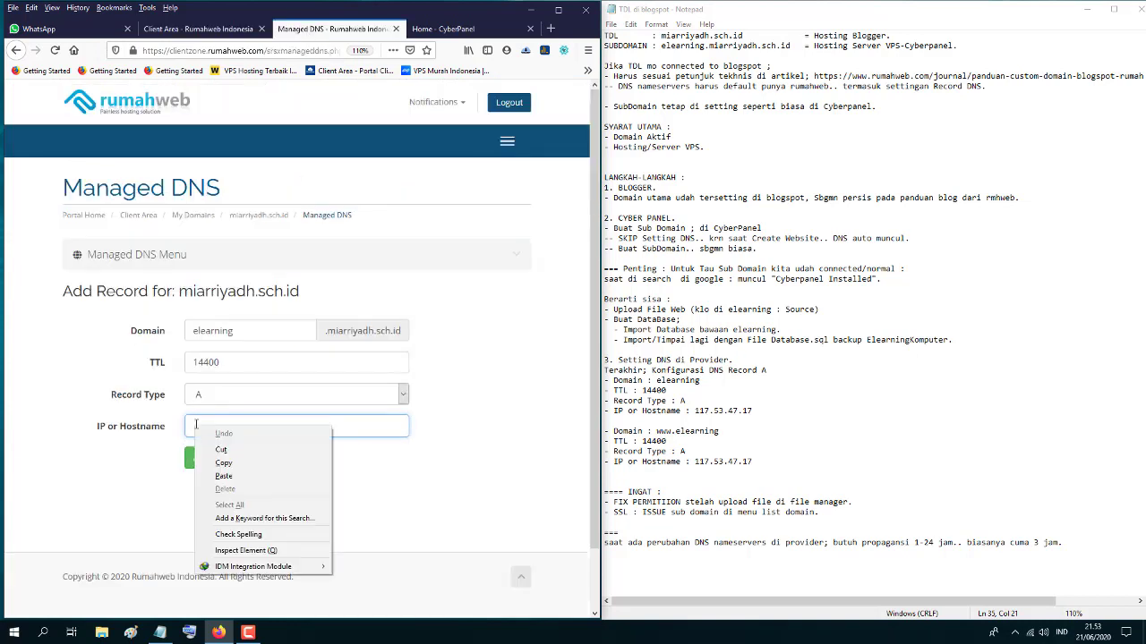
click(224, 476)
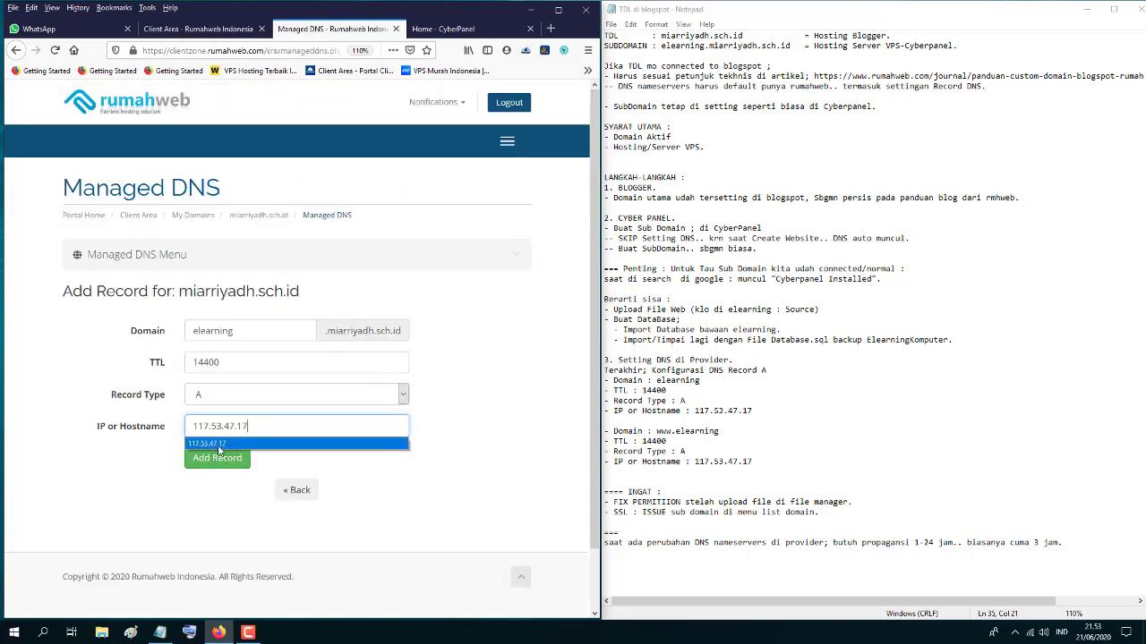
click(220, 449)
click(218, 460)
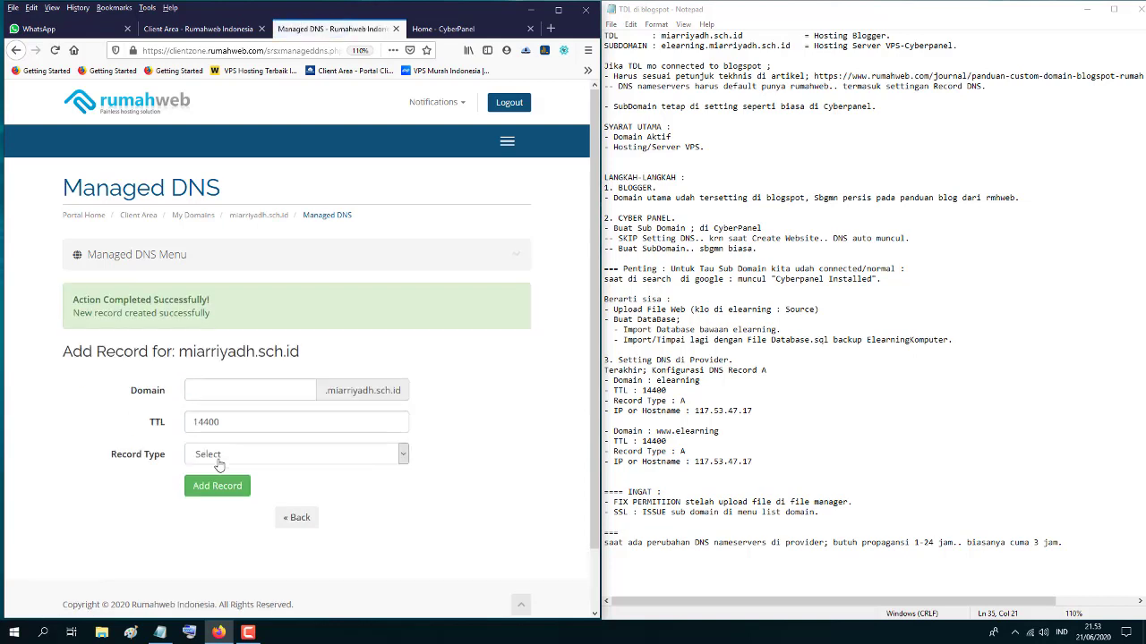
click(223, 396)
click(201, 390)
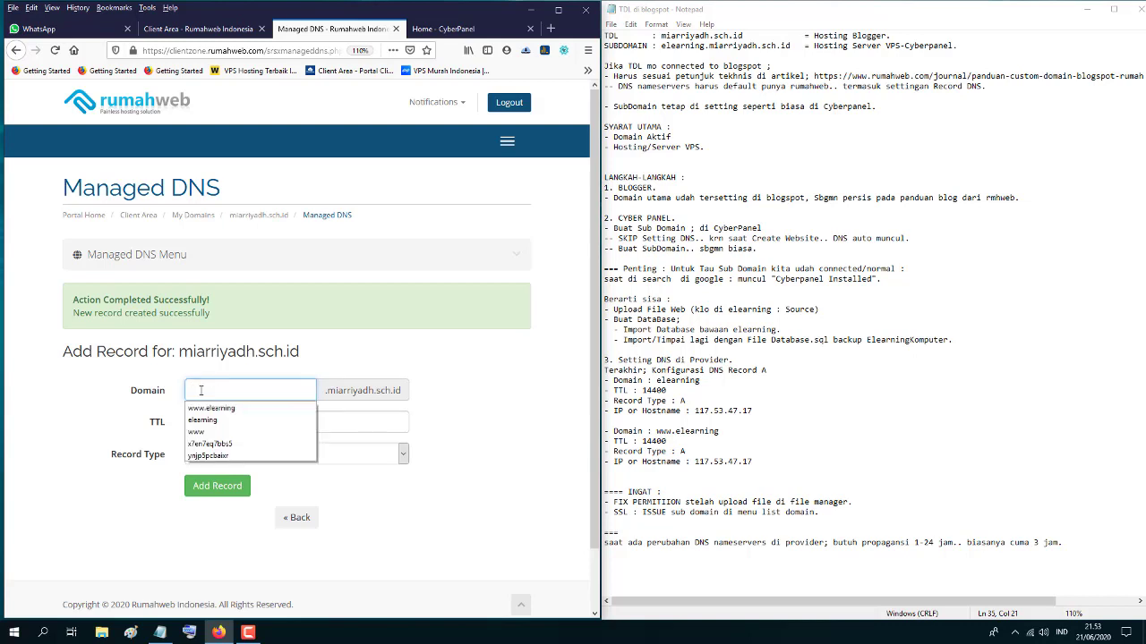
click(209, 408)
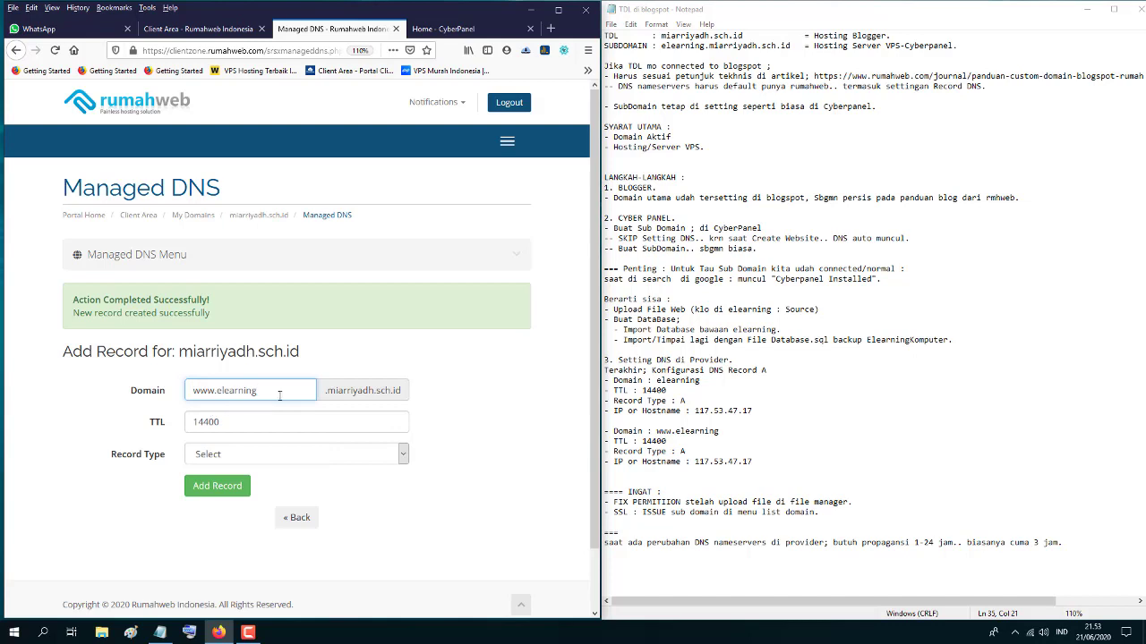
click(221, 461)
click(214, 477)
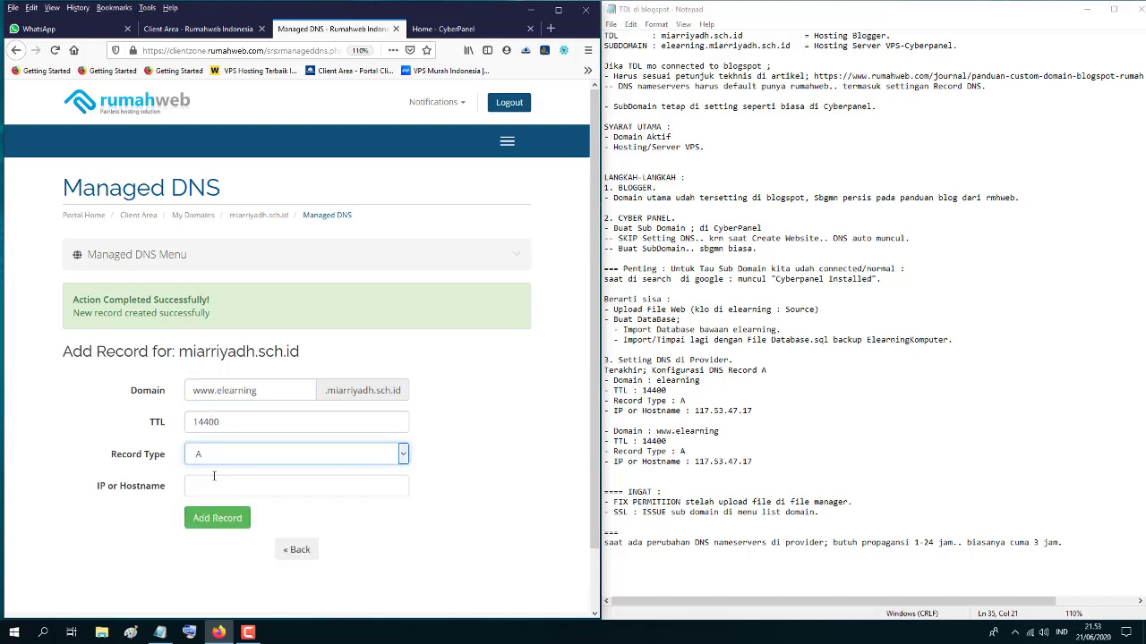
click(207, 487)
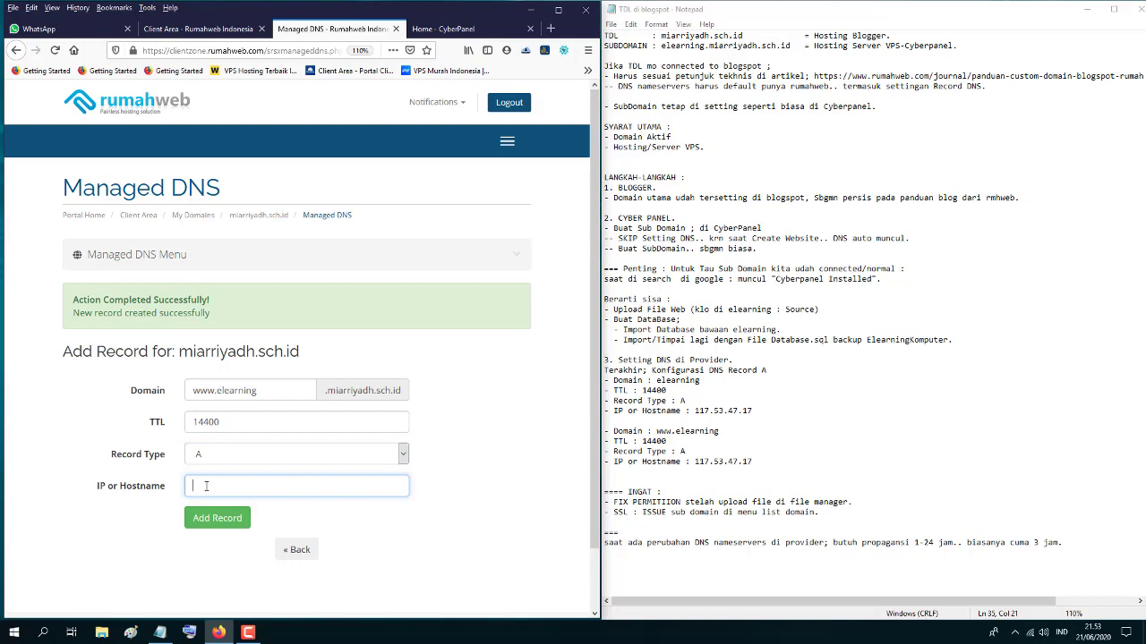
right_click(206, 487)
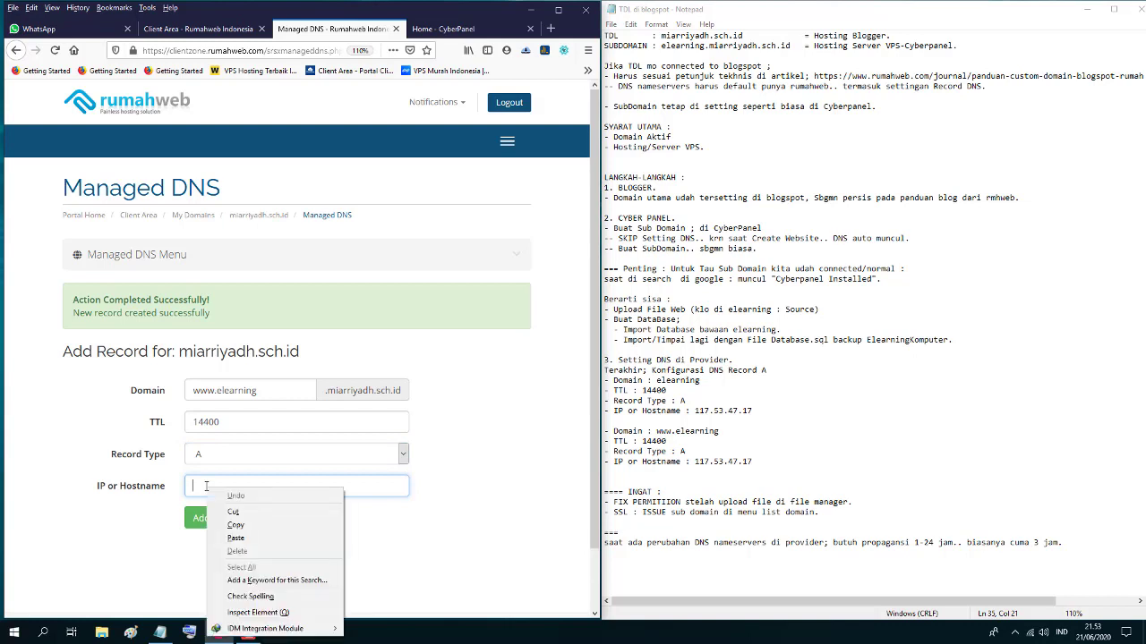
click(235, 538)
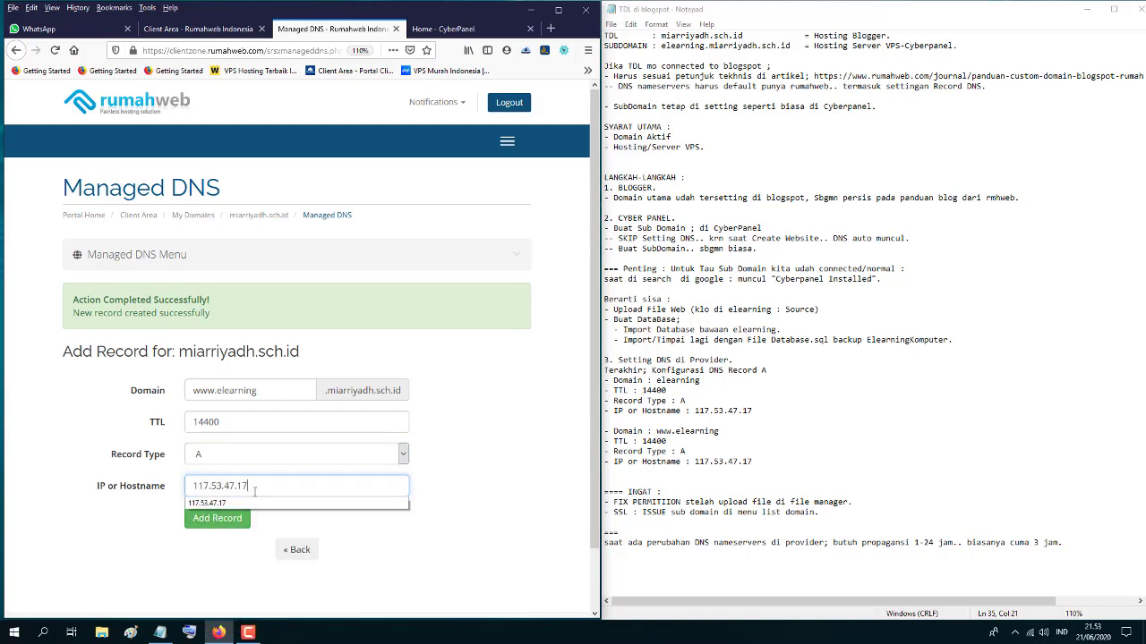
click(208, 503)
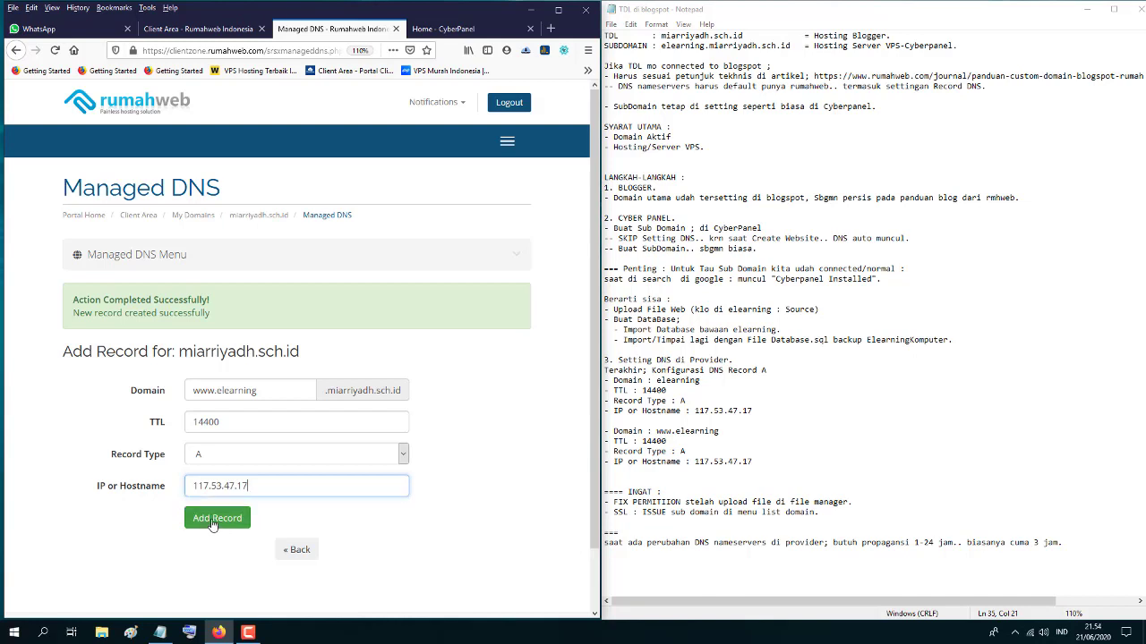
click(212, 522)
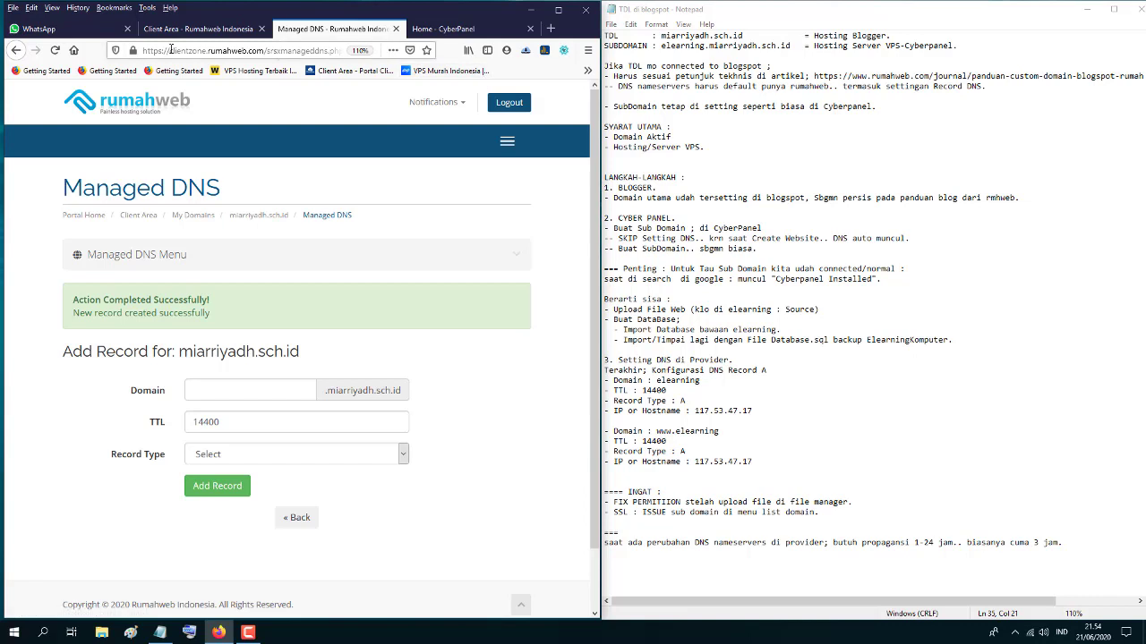
- Open the elearning link from the WhatsApp chat in a new tab and try the saved login
click(86, 32)
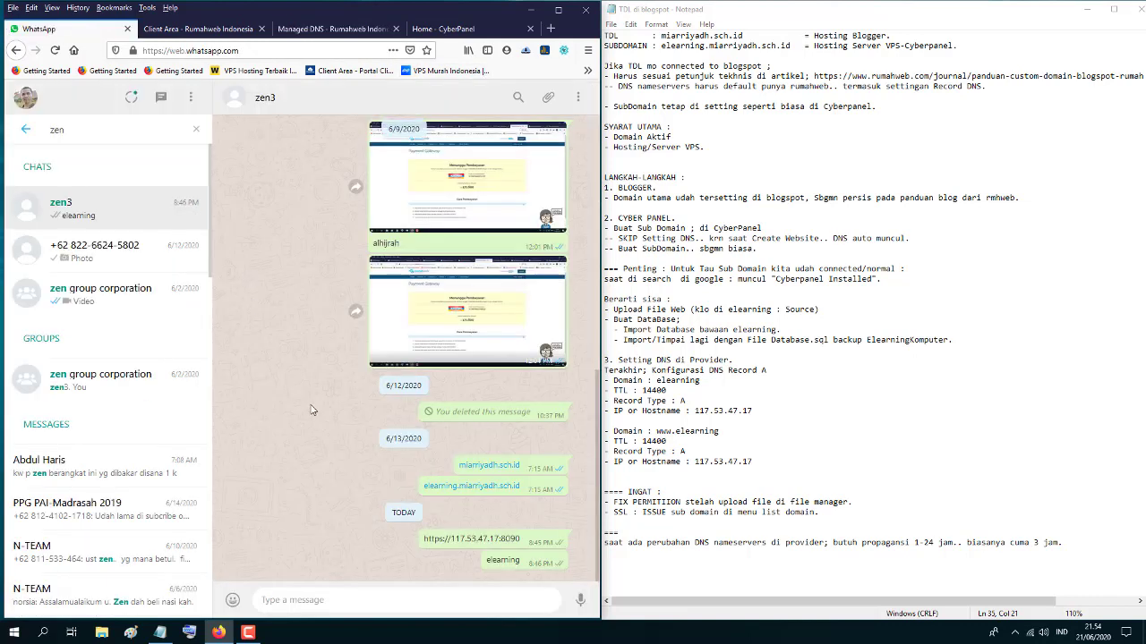
right_click(477, 495)
click(537, 324)
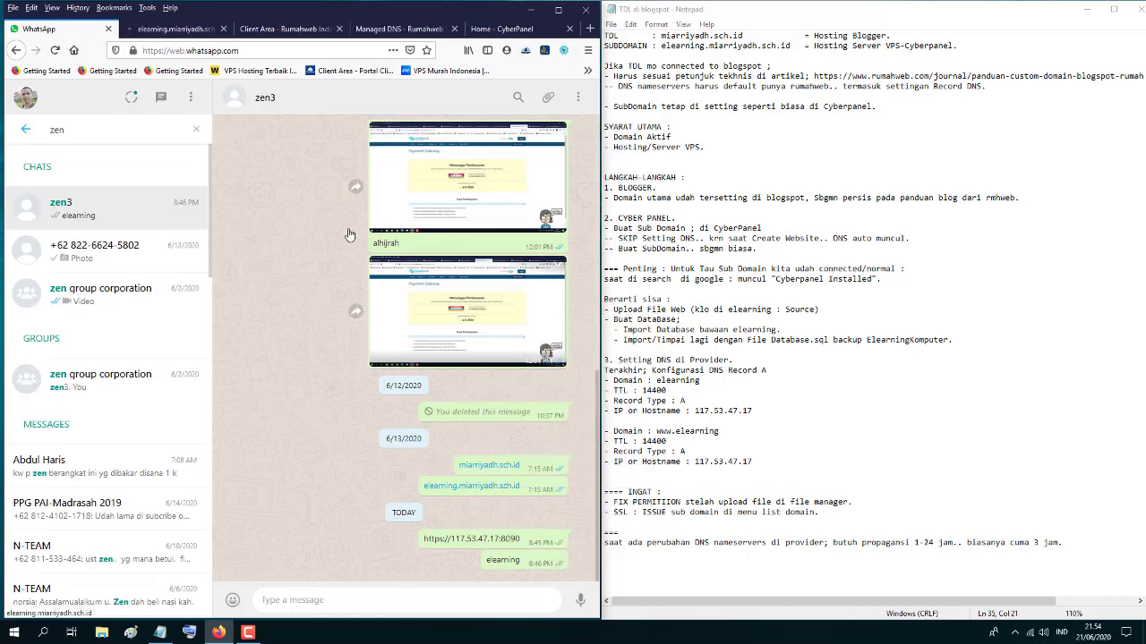
click(172, 28)
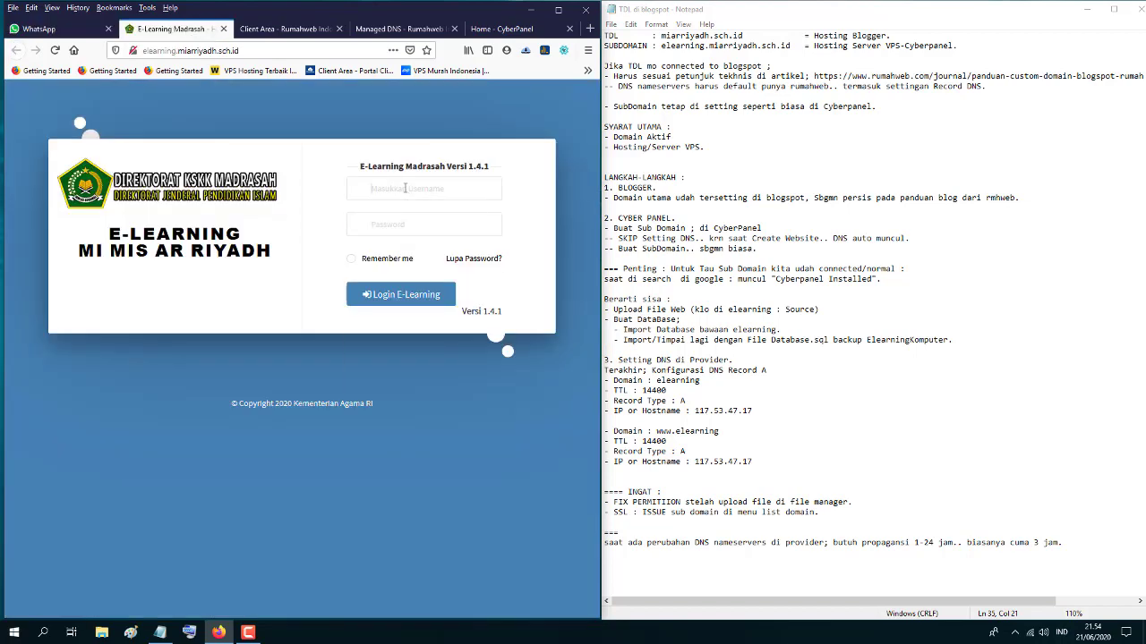
click(406, 188)
click(407, 247)
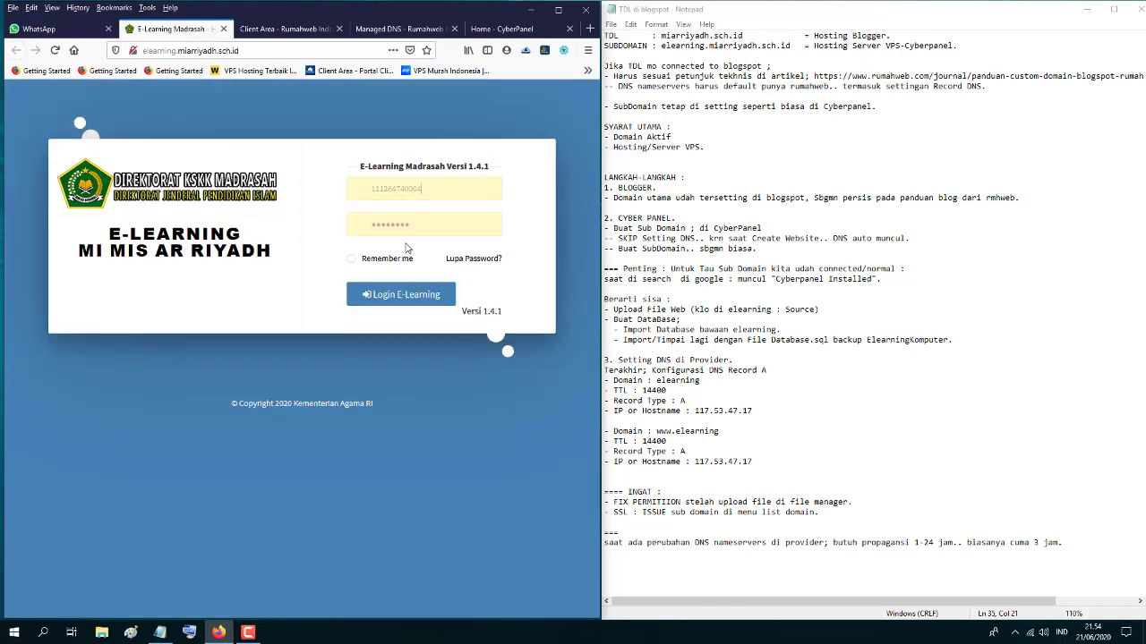
click(412, 300)
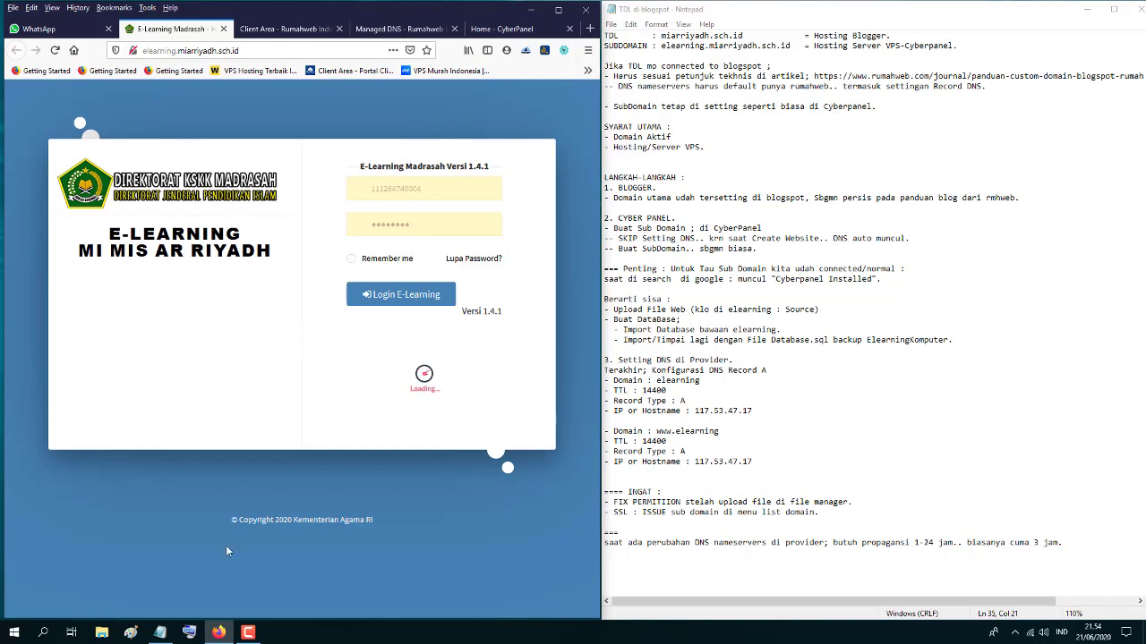
click(249, 632)
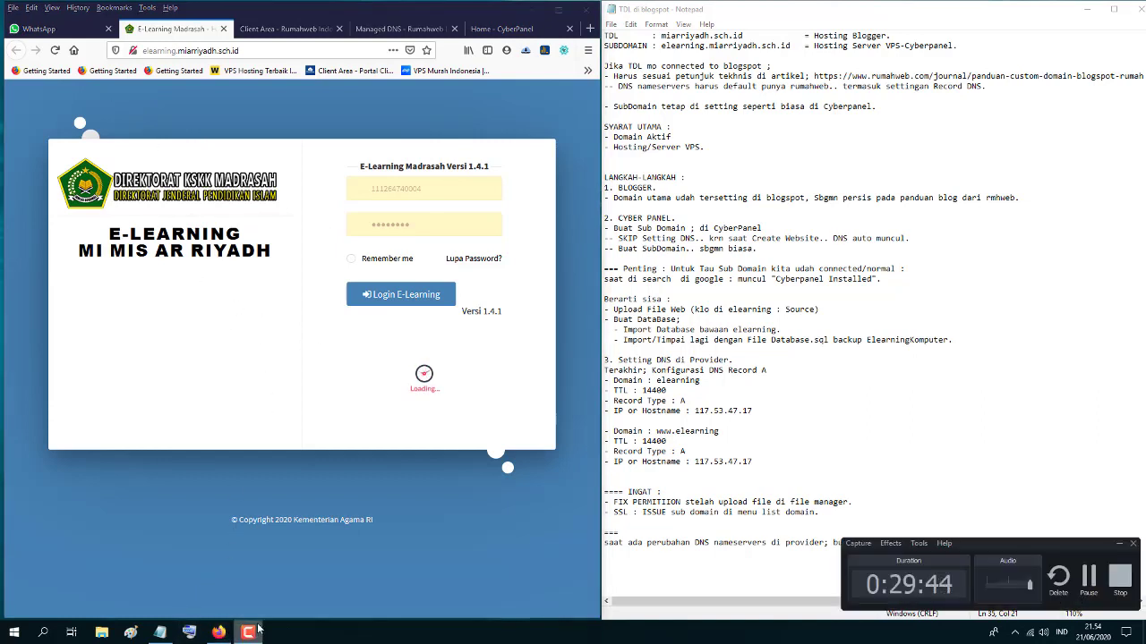
click(1088, 578)
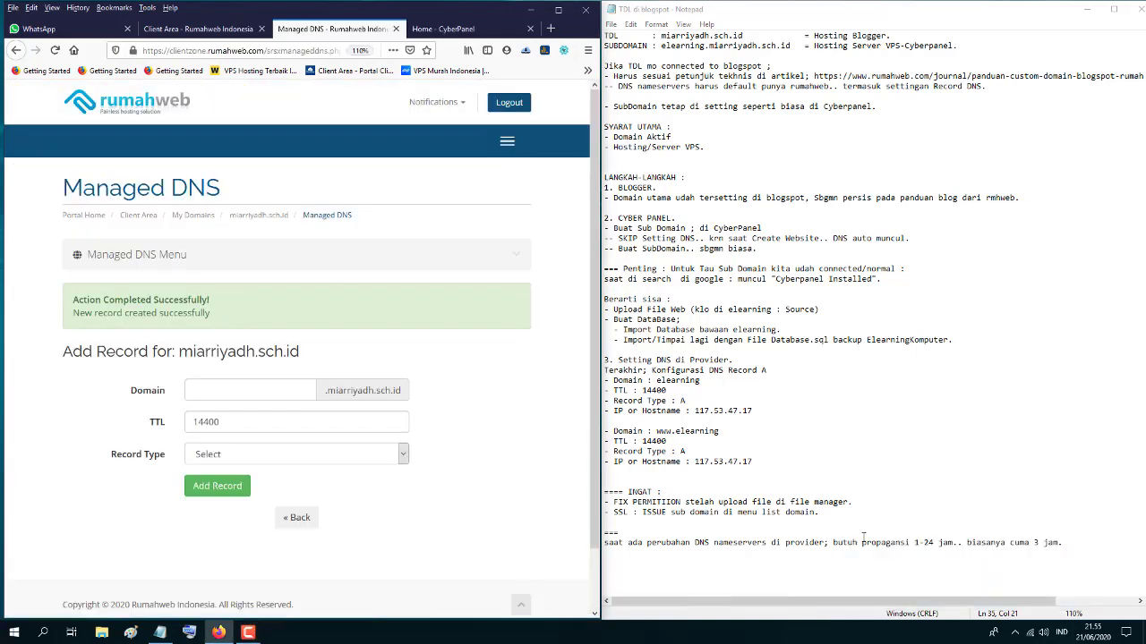
- Open the school's MI Ar-Riyadh main site from the chat link in a new tab
click(49, 32)
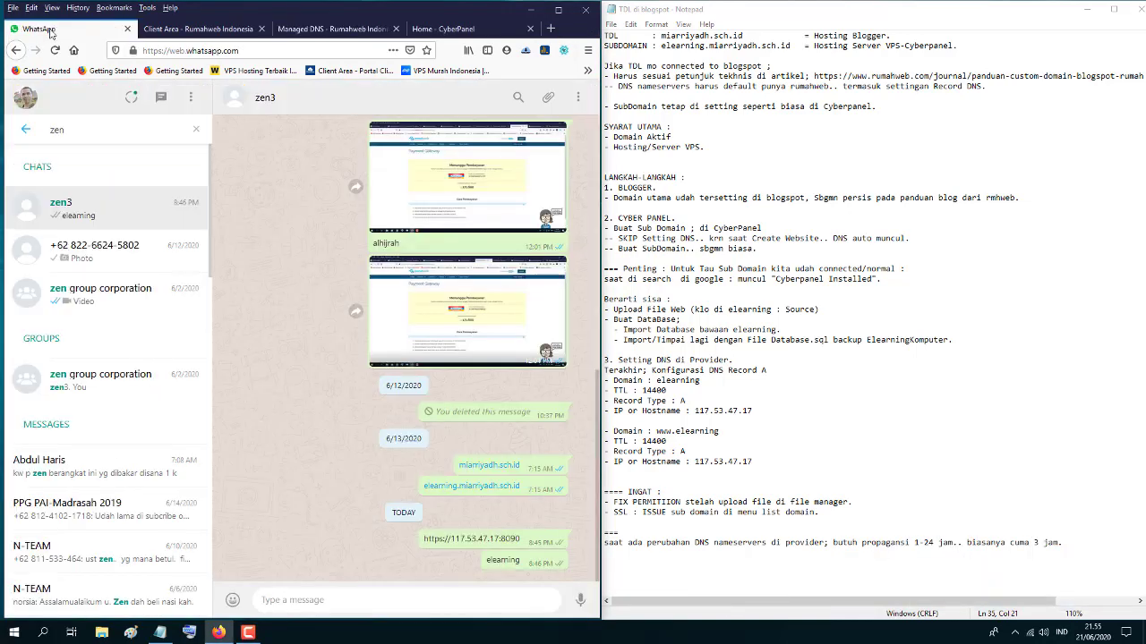
right_click(489, 469)
click(521, 475)
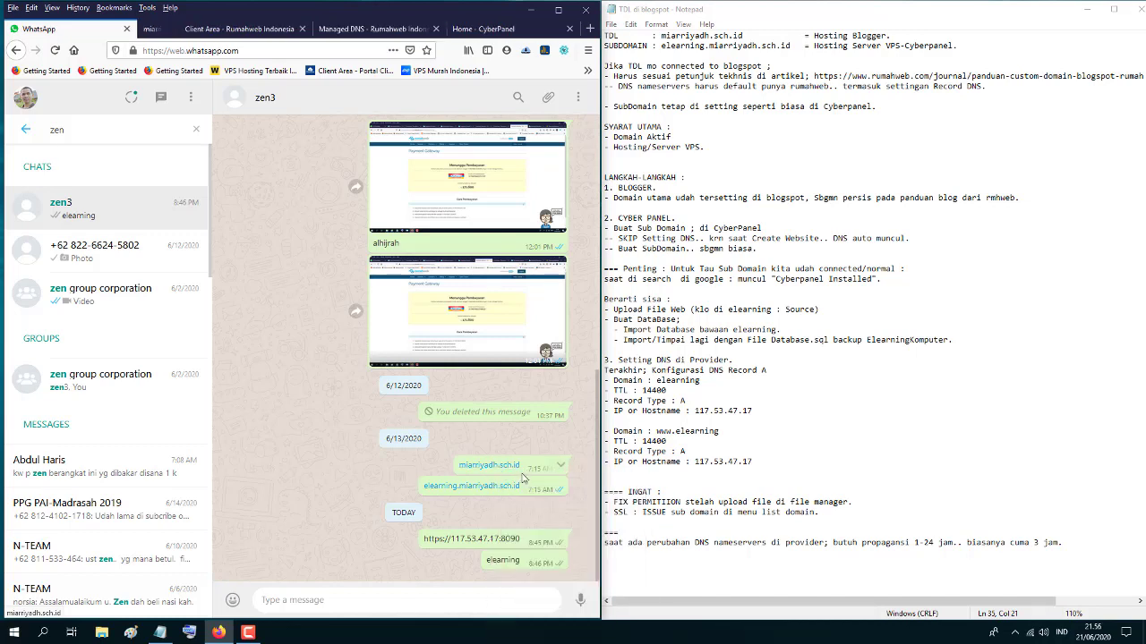
click(168, 29)
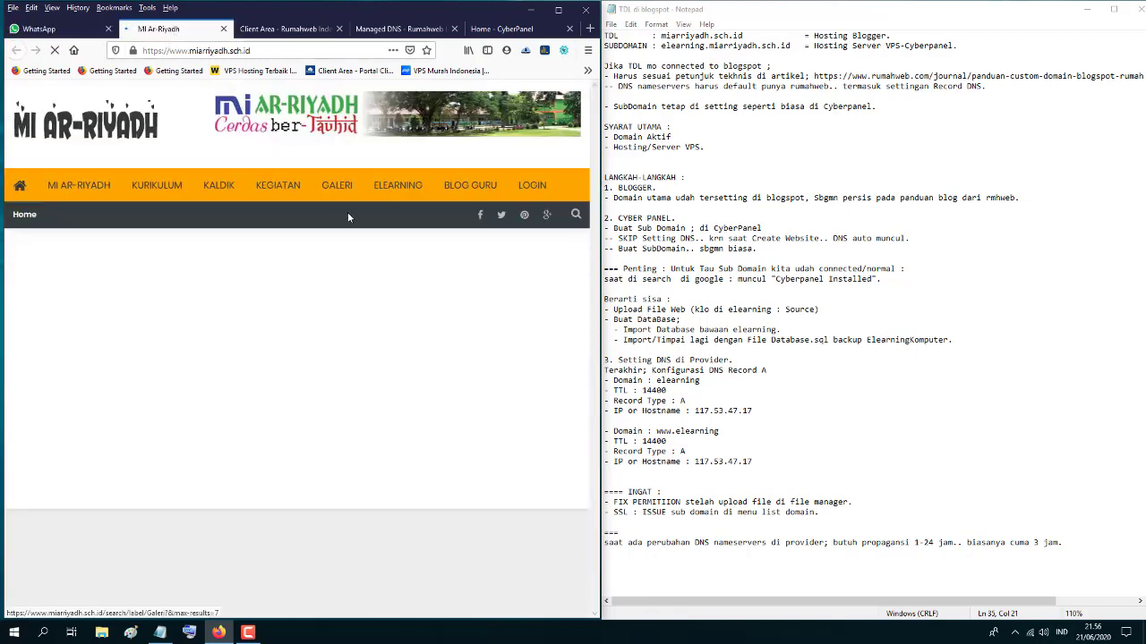
- Reopen the e-learning login page in another tab, then return to CyberPanel's home
click(60, 32)
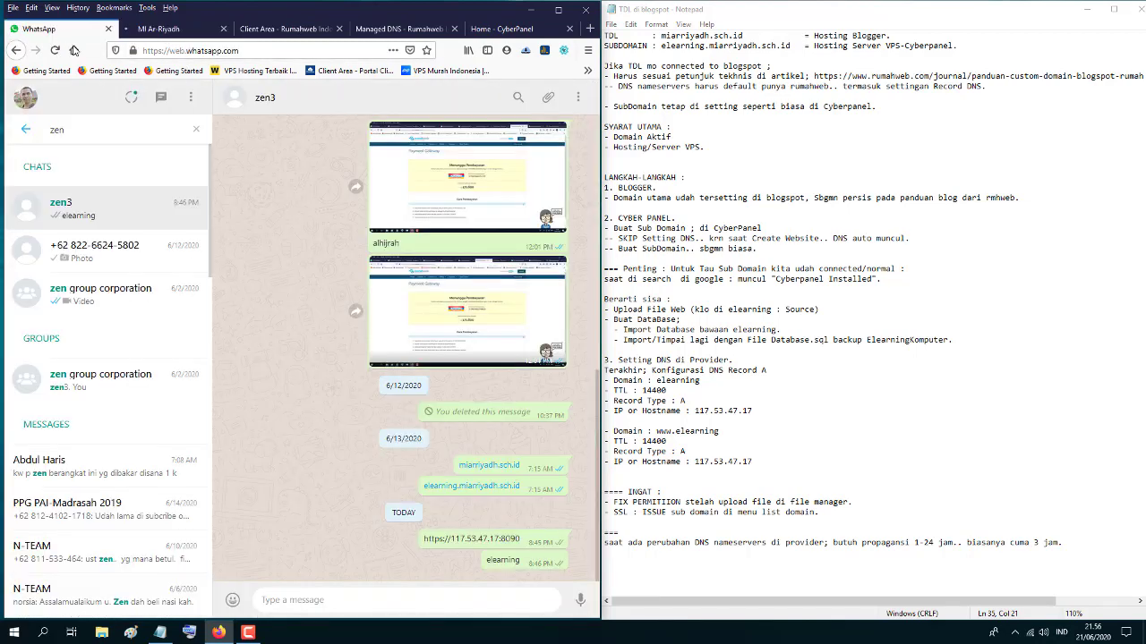
right_click(471, 491)
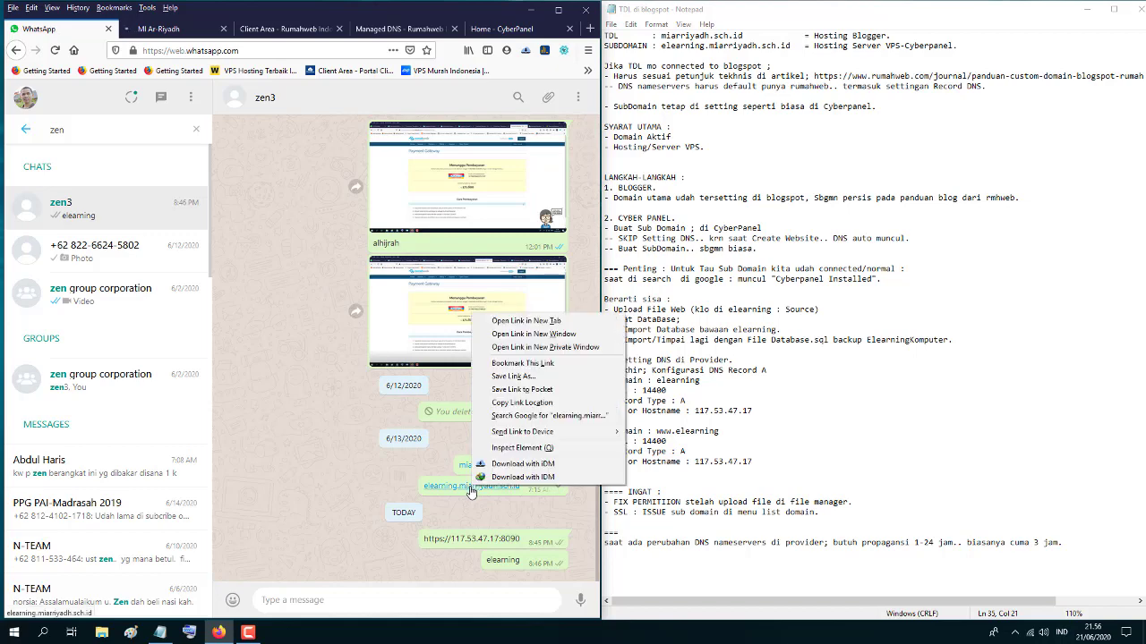
click(511, 324)
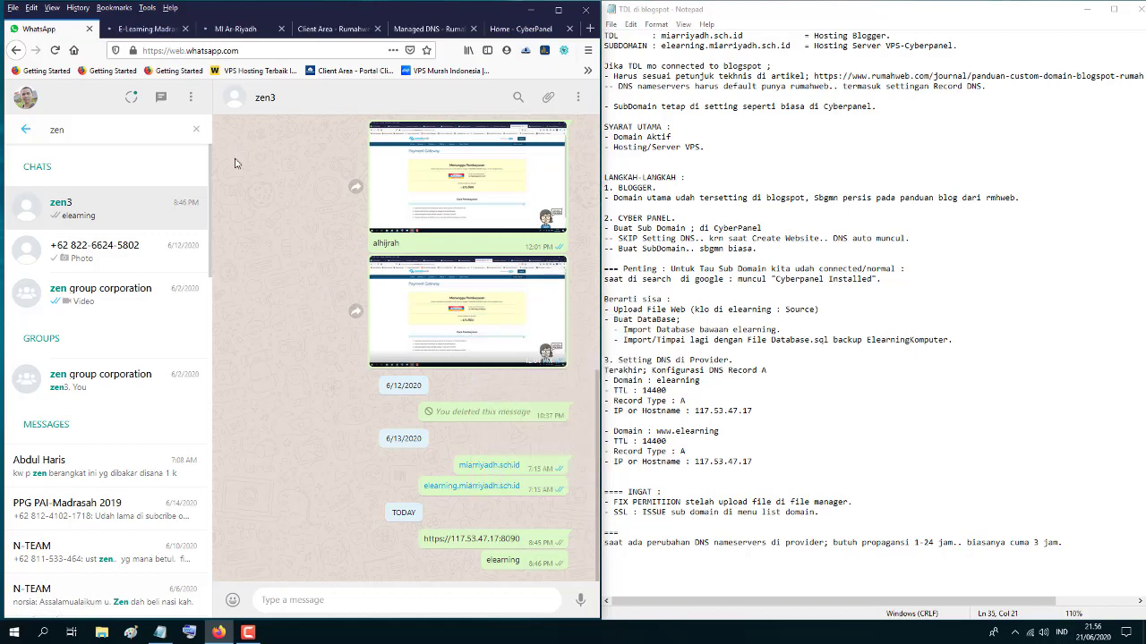
click(148, 30)
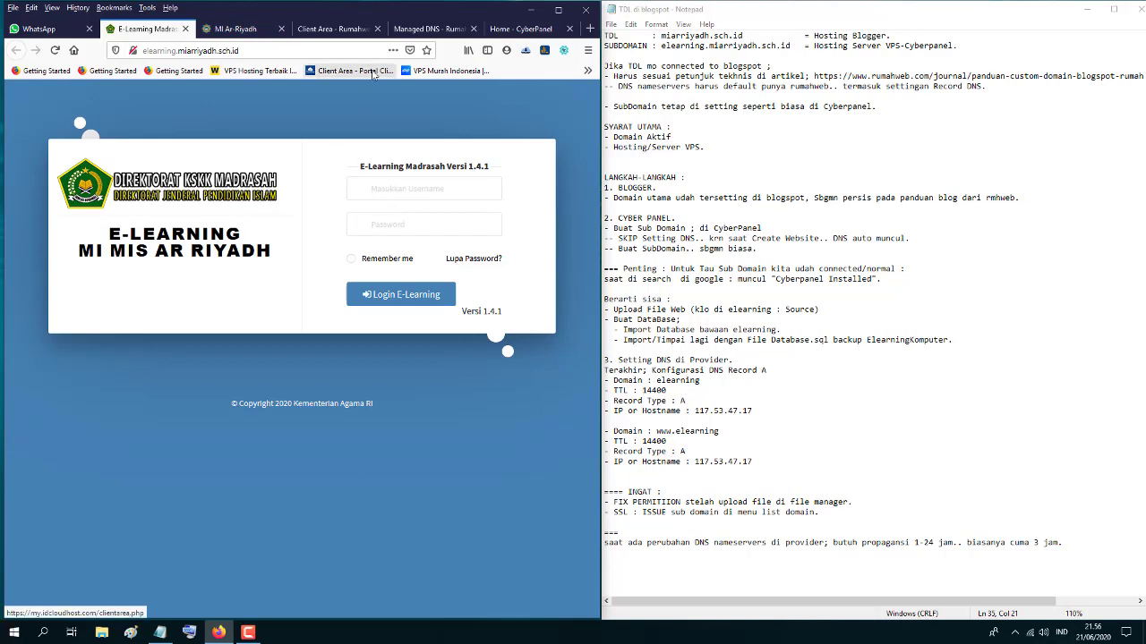
click(520, 28)
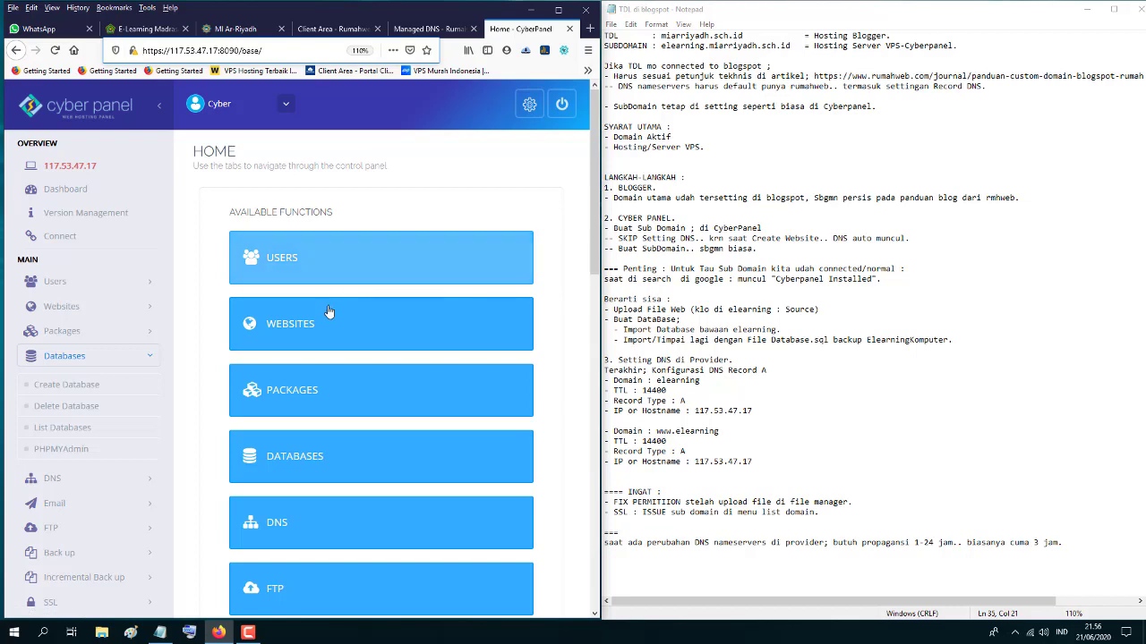
- Issue an SSL certificate for elearning.miarriyadh.sch.id from miarriyadh.sch.id's domain list in CyberPanel
scroll(318, 329, down, 1)
click(331, 259)
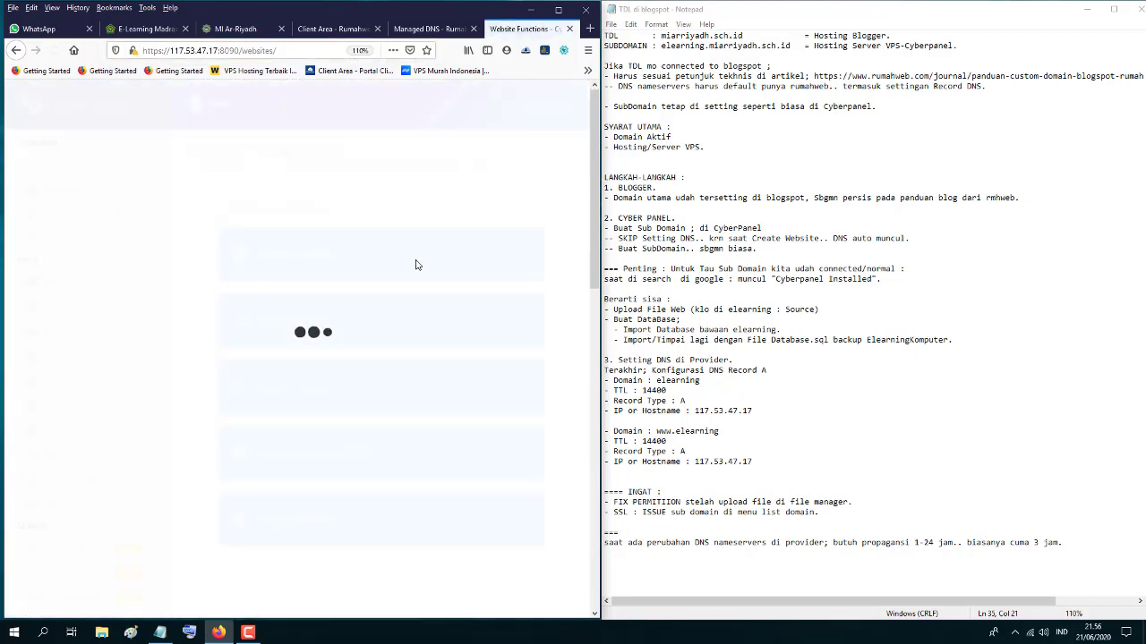
click(295, 322)
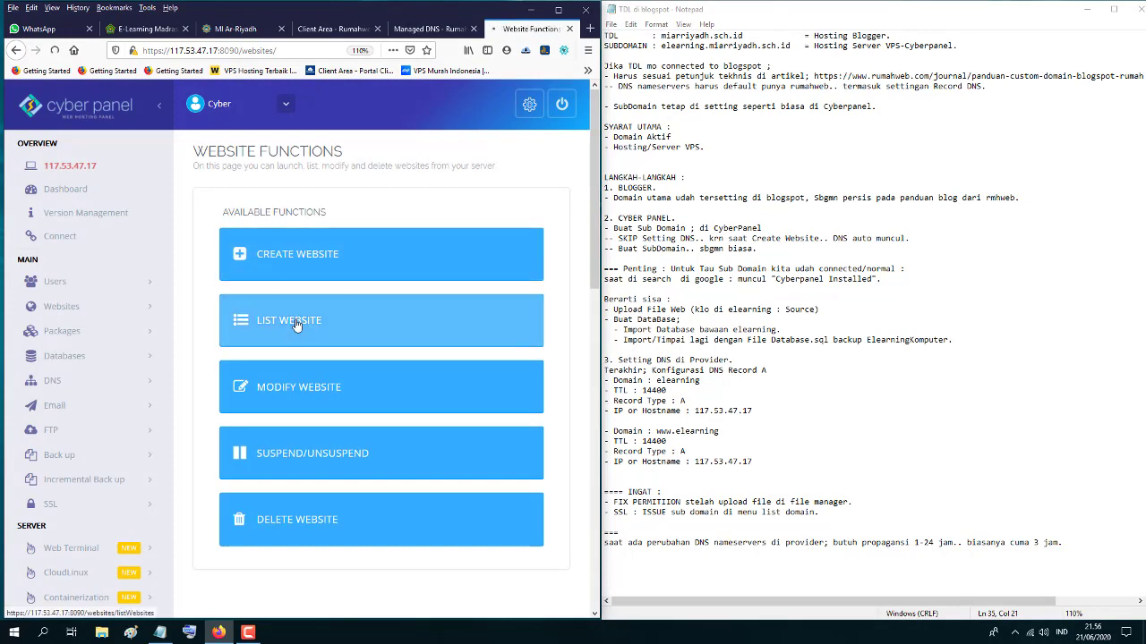
click(558, 11)
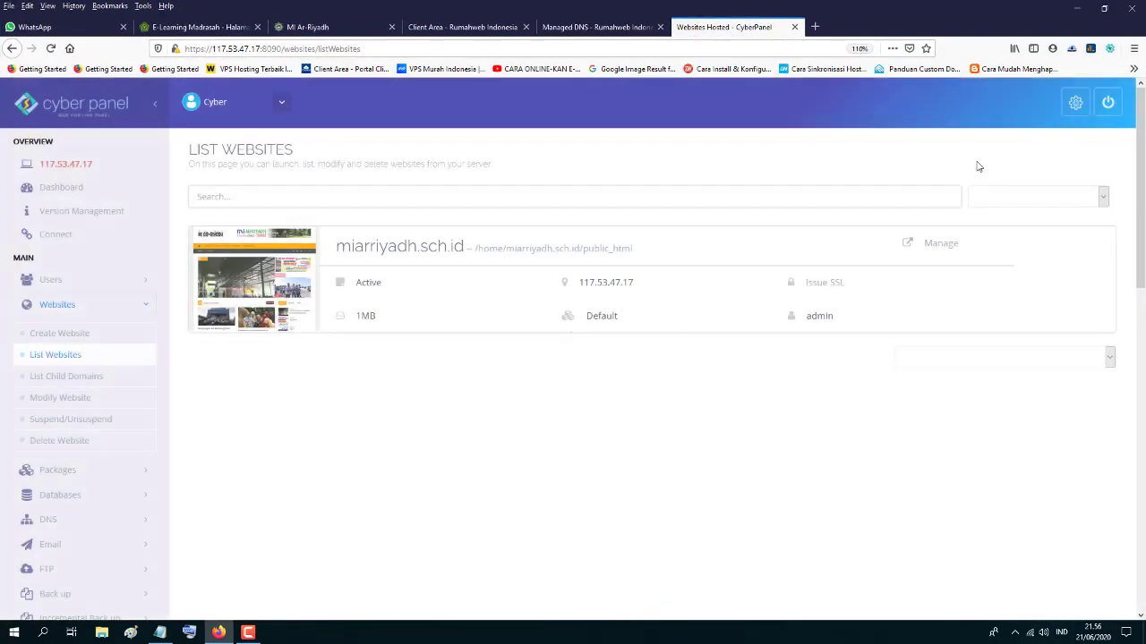
click(937, 254)
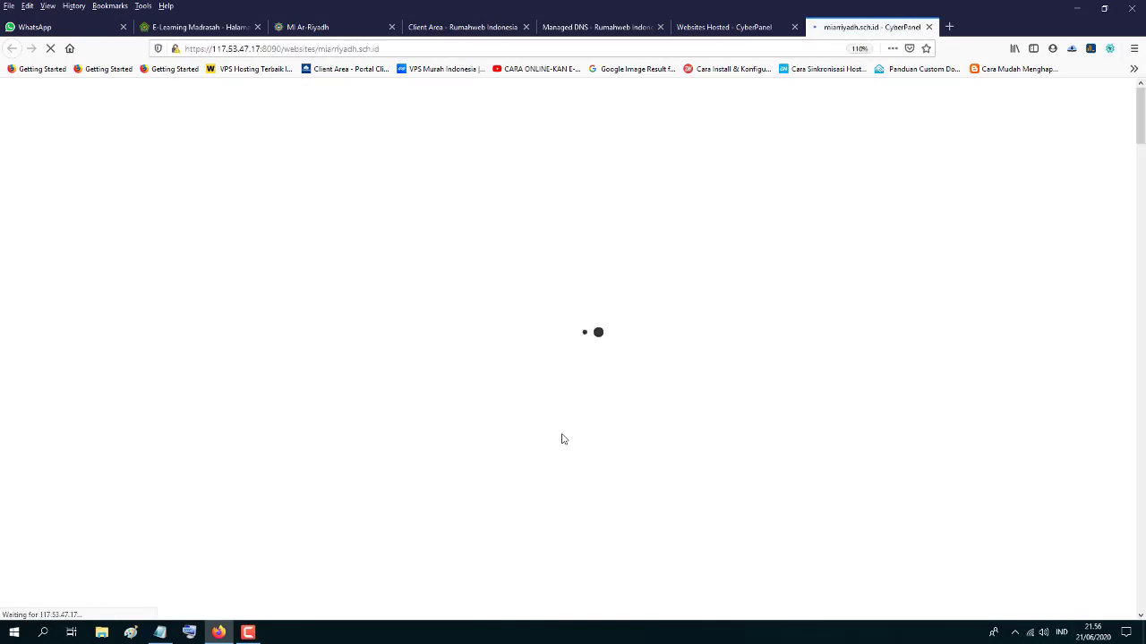
scroll(537, 473, down, 5)
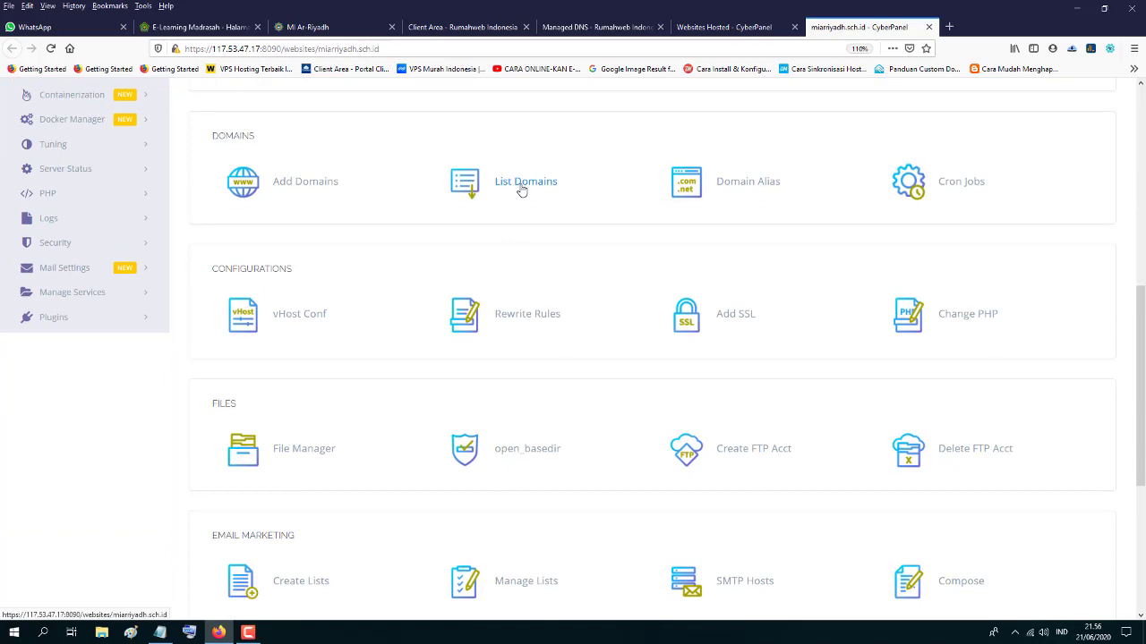
click(522, 189)
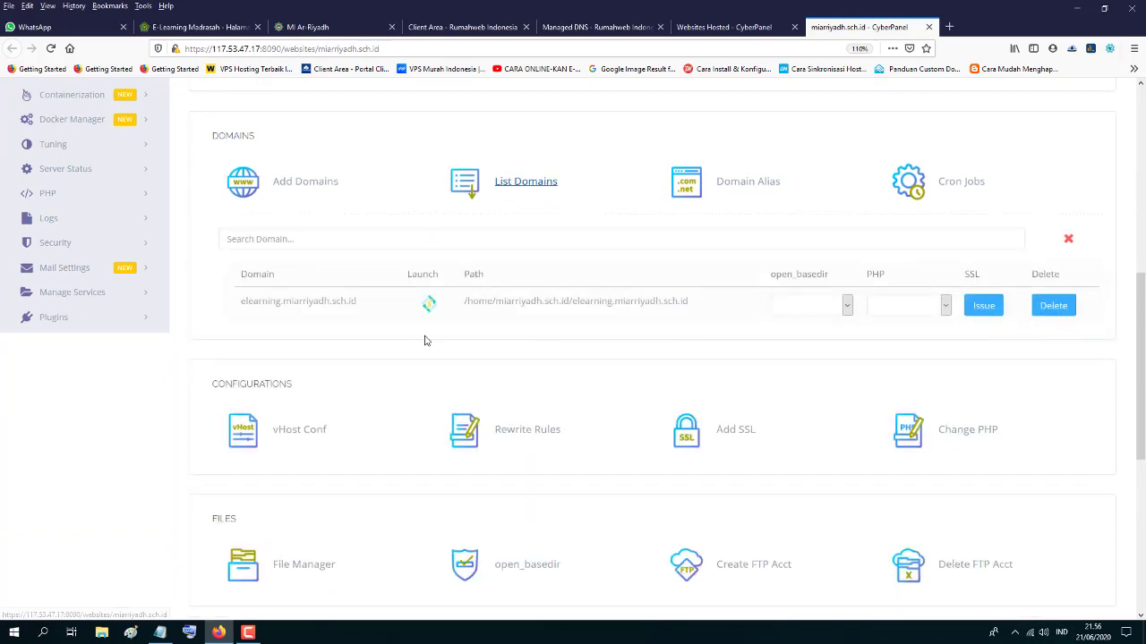
click(981, 307)
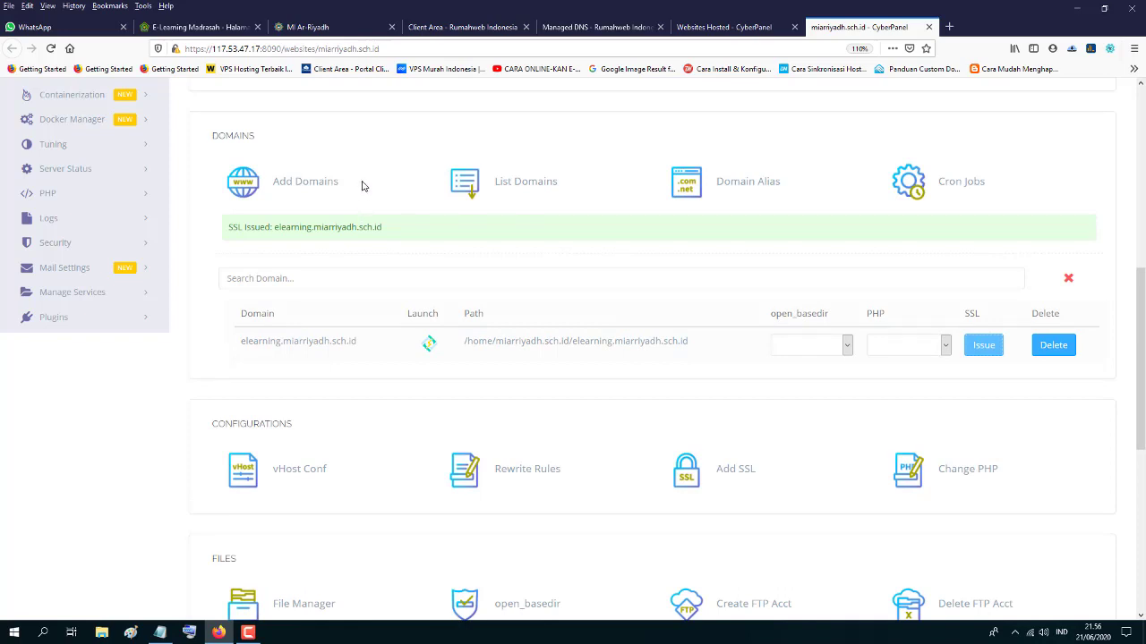
click(79, 29)
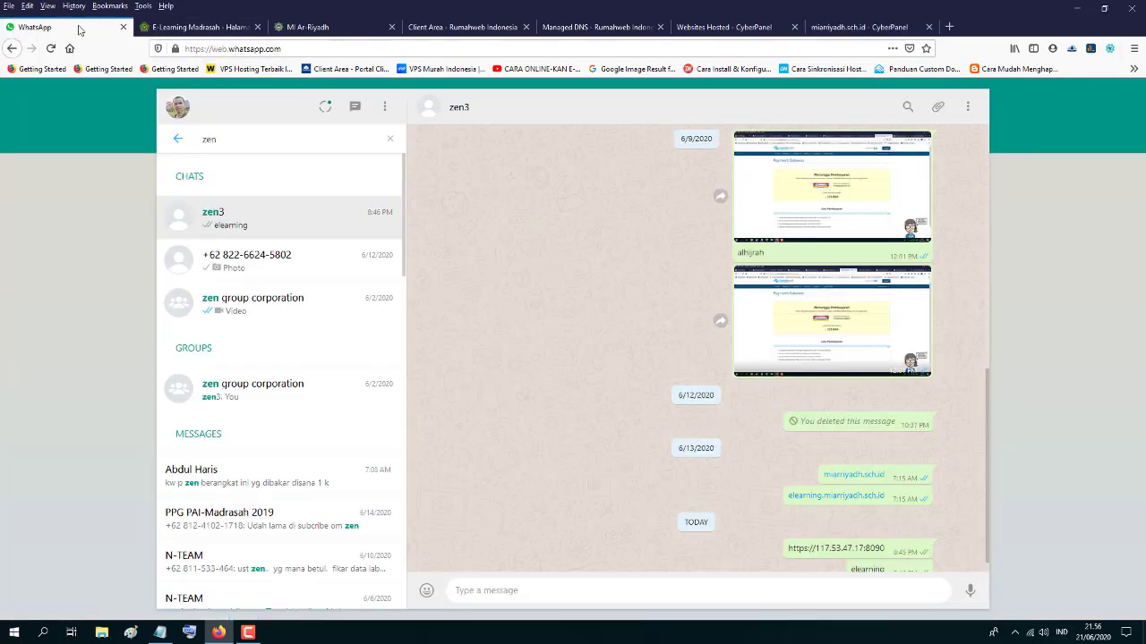
- Reload the e-learning login page and sign in with the saved administrator login
click(184, 28)
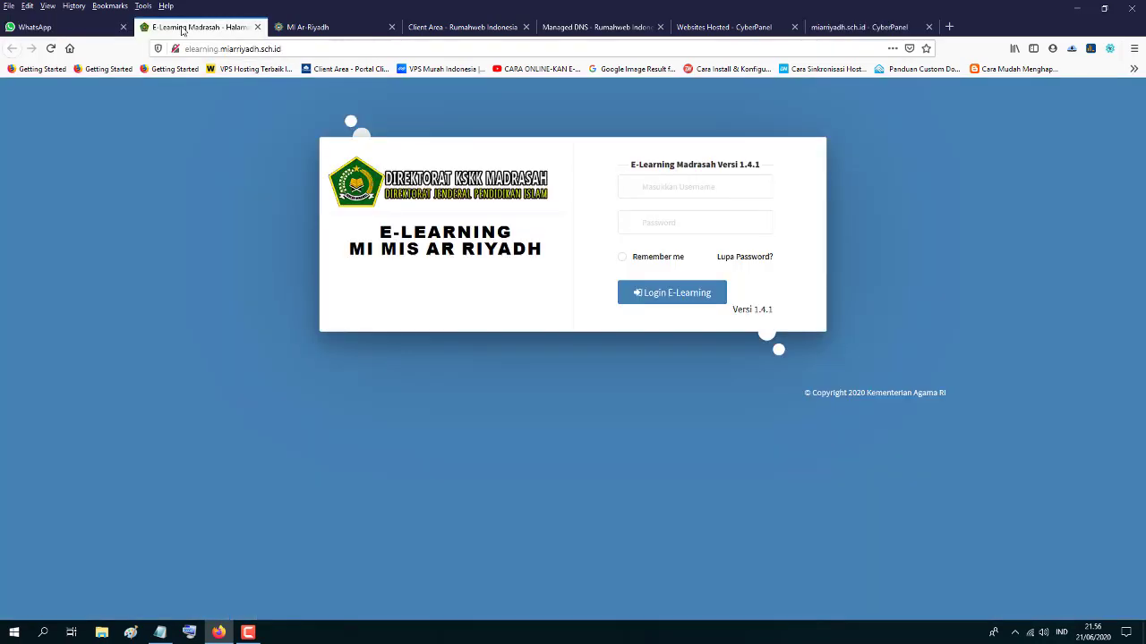
click(51, 49)
click(641, 189)
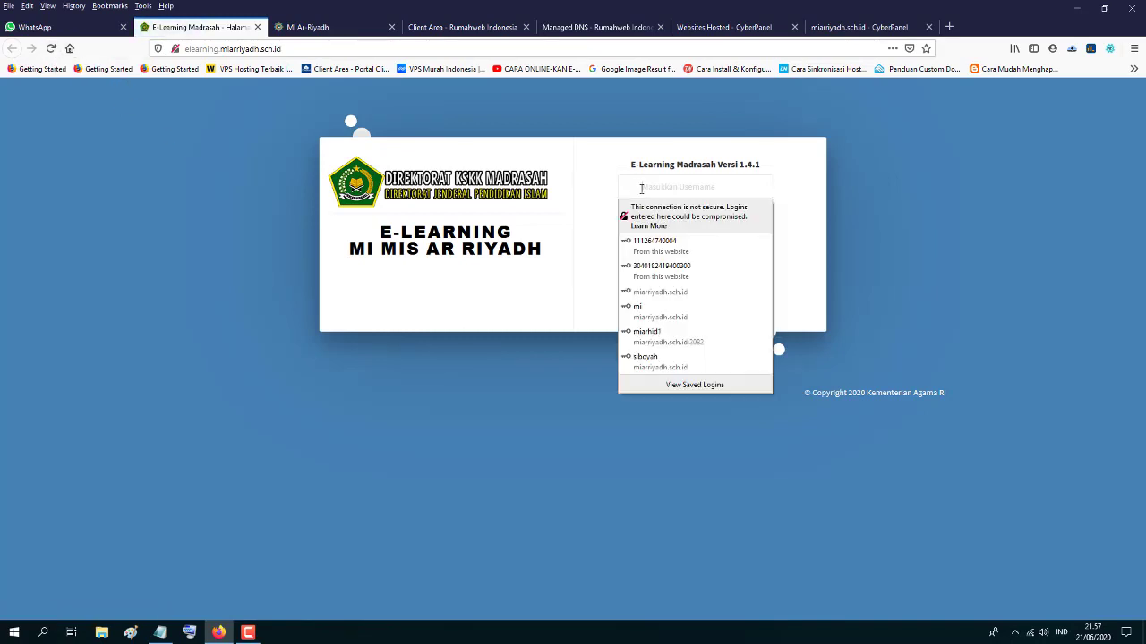
click(659, 247)
click(673, 293)
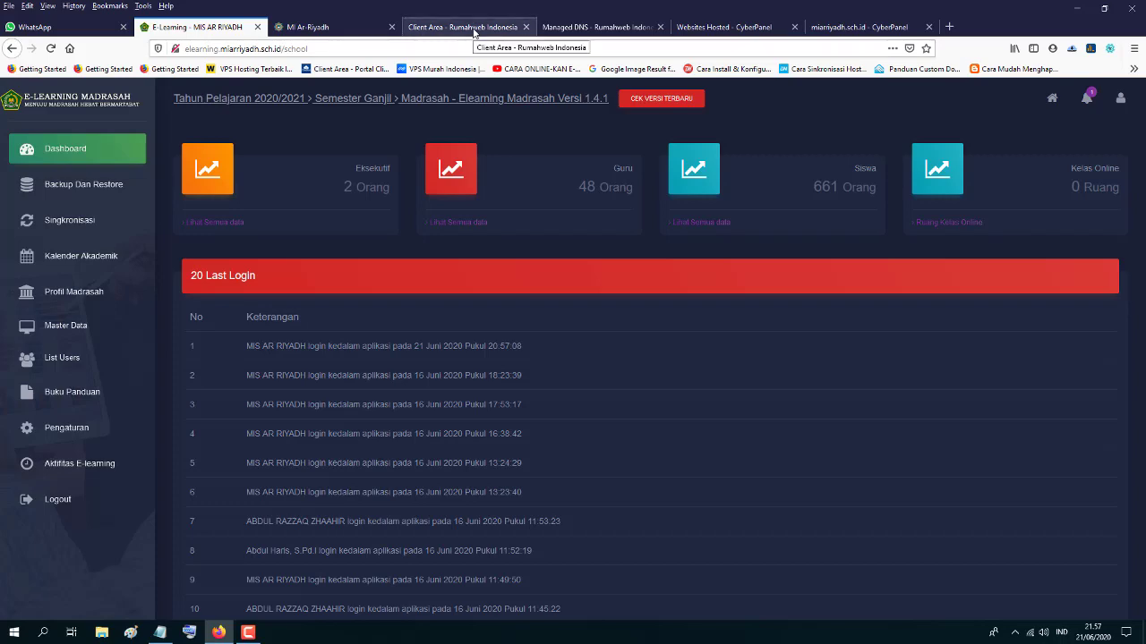
- Check the other tabs, reissue the elearning subdomain's SSL, and return to the e-learning dashboard
click(475, 30)
click(600, 28)
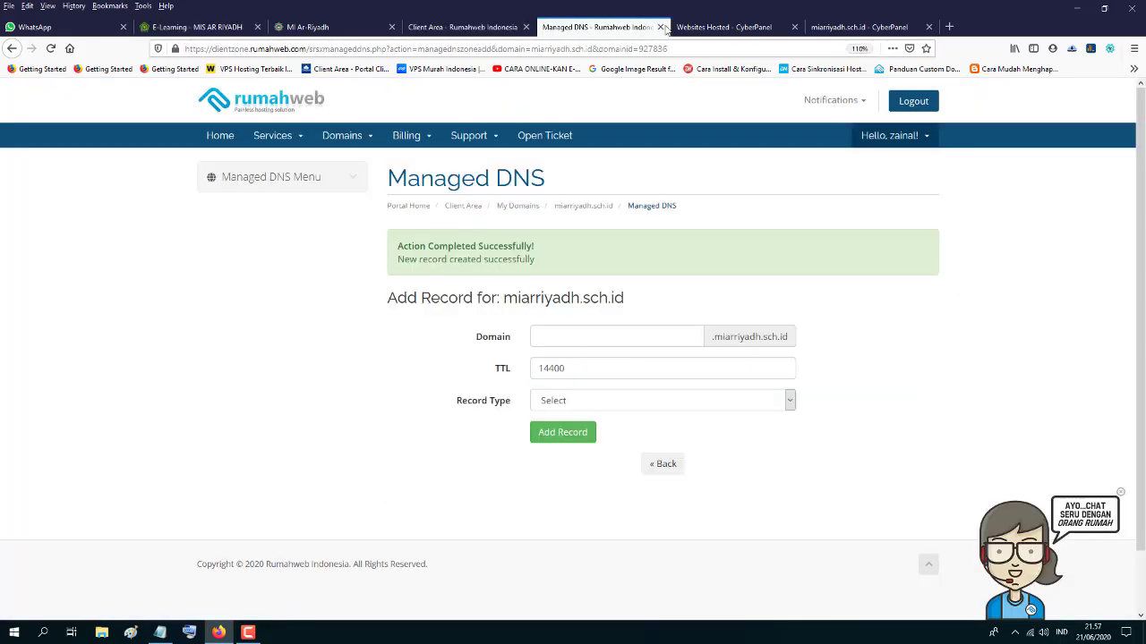
click(765, 28)
click(858, 28)
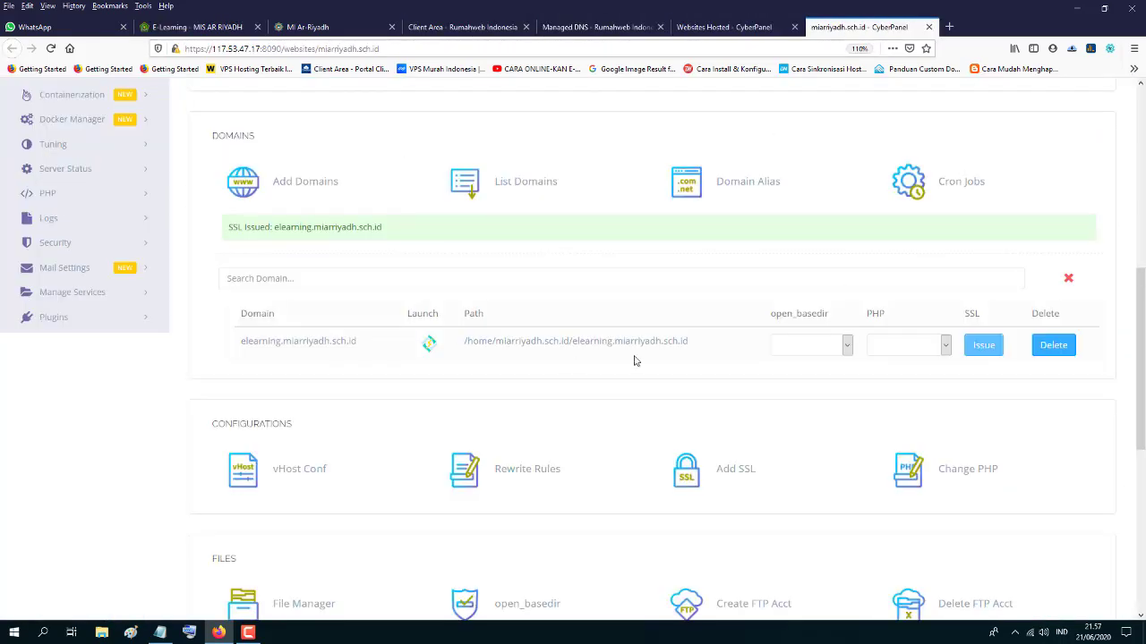
click(982, 347)
click(213, 28)
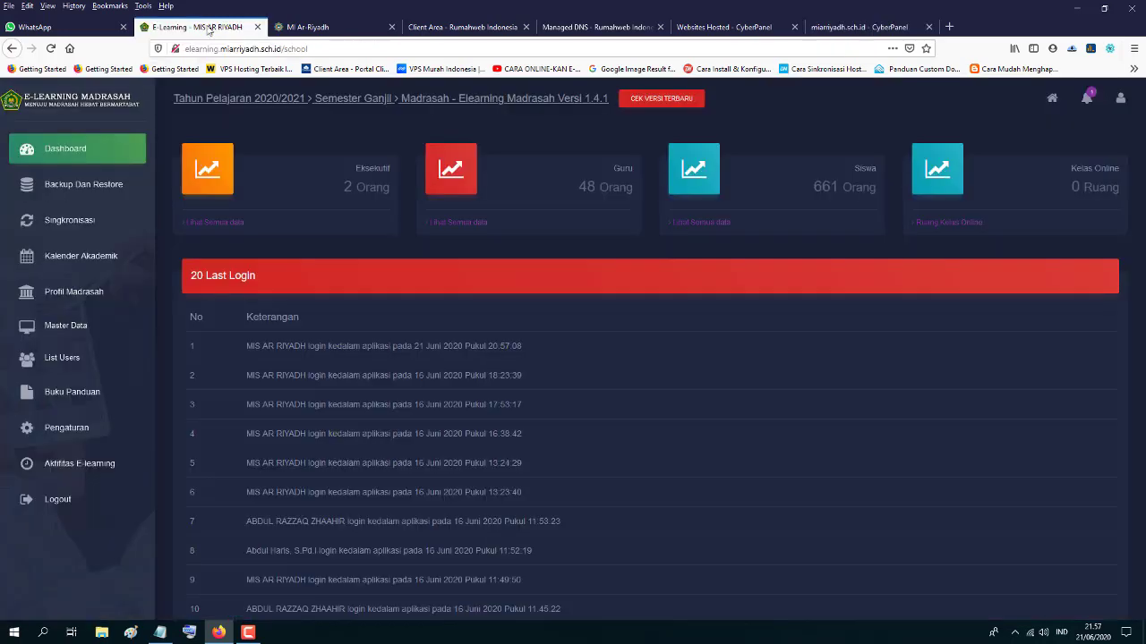
- Reload the MI Ar-Riyadh school homepage and compare it with the e-learning dashboard
click(332, 28)
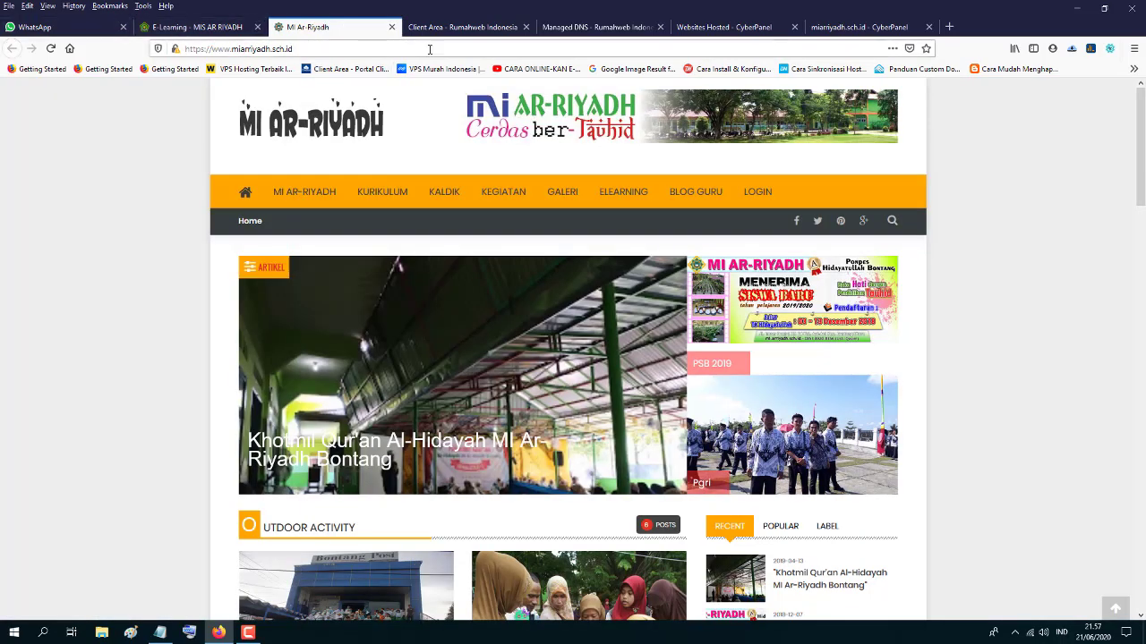
drag(303, 51, 182, 51)
click(339, 51)
key(Return)
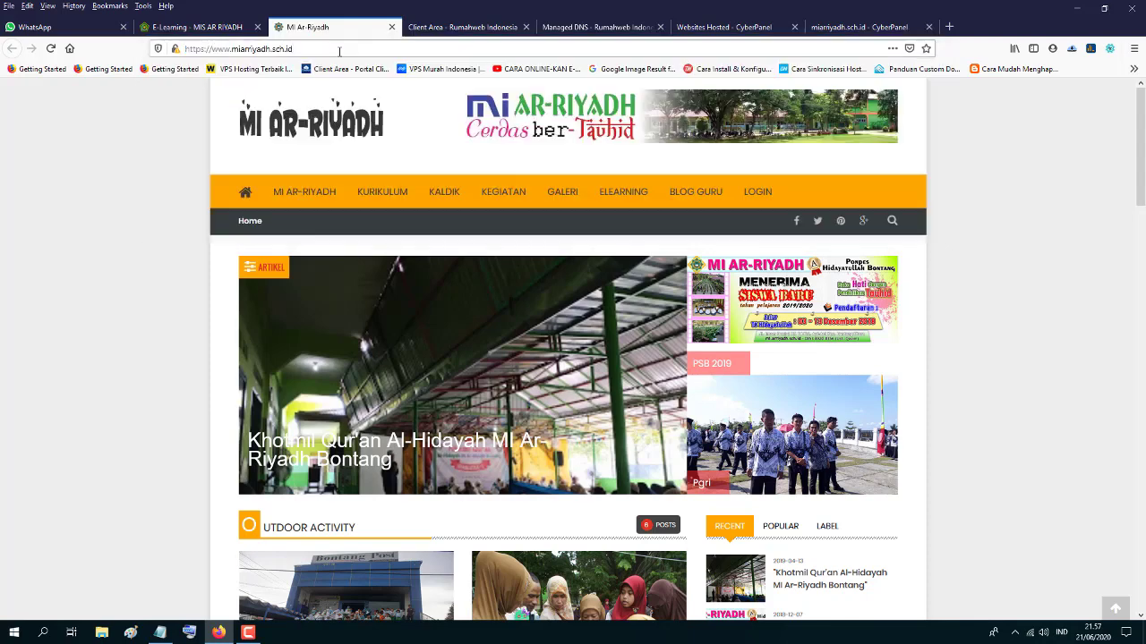
click(212, 28)
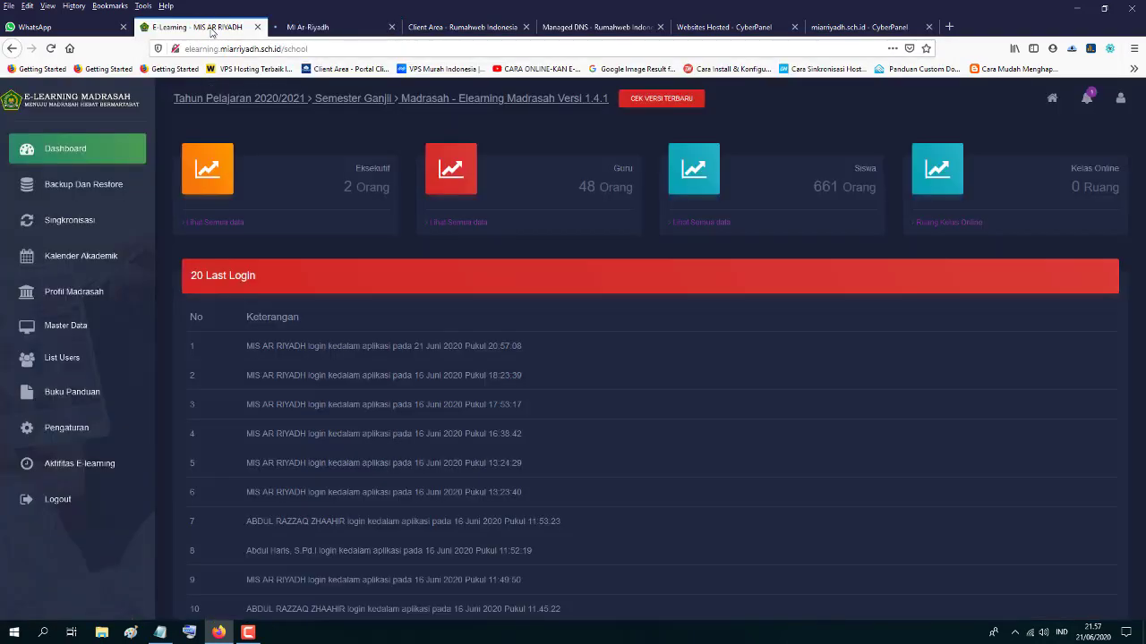
click(306, 29)
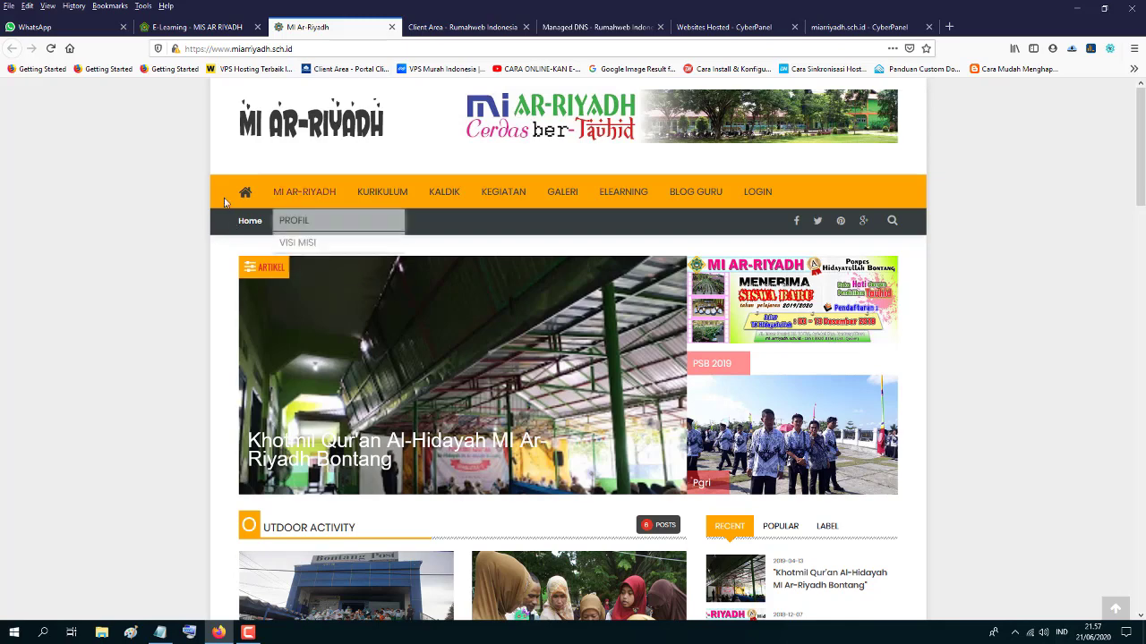
mouse_move(303, 199)
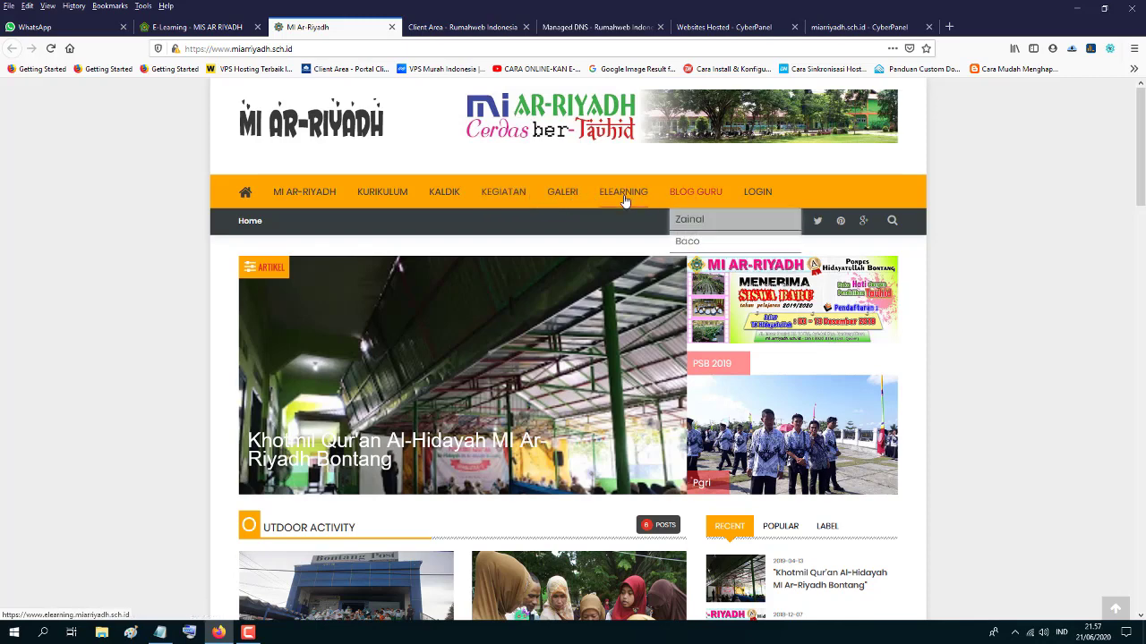
click(194, 28)
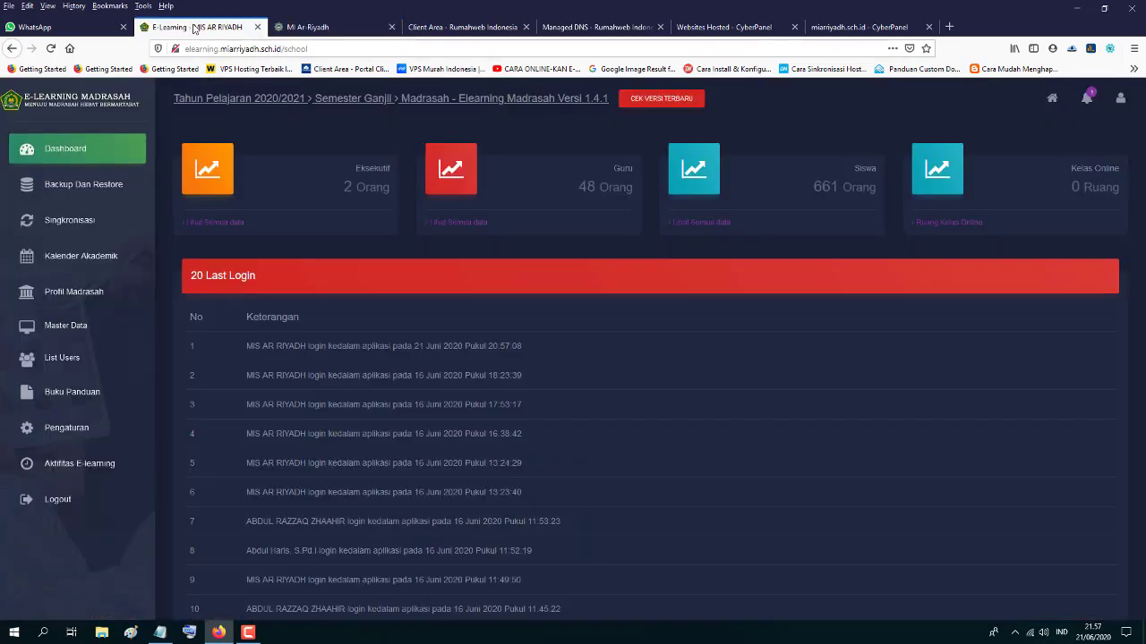
click(317, 27)
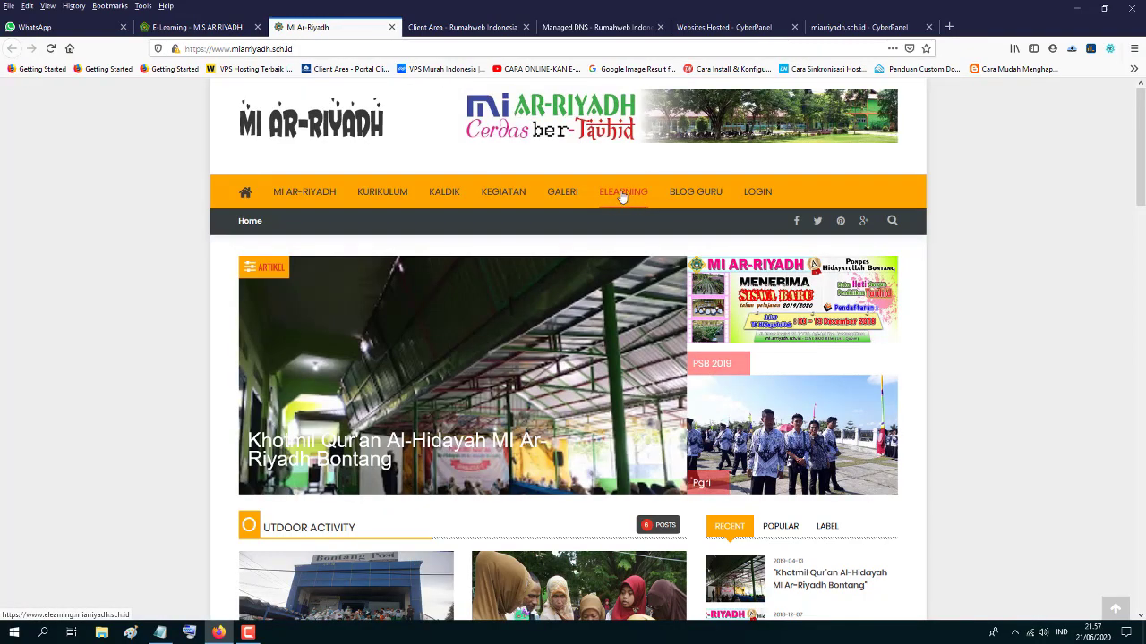
- Open the homepage's ELEARNING link in a new tab to confirm the HTTPS login page
right_click(615, 195)
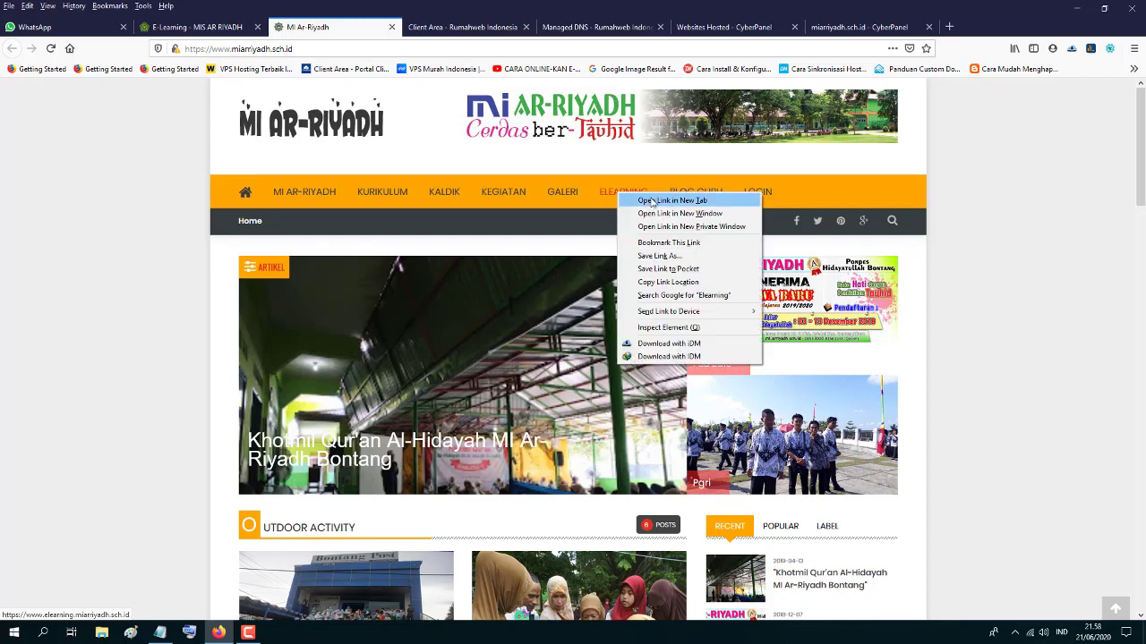
click(640, 201)
click(463, 29)
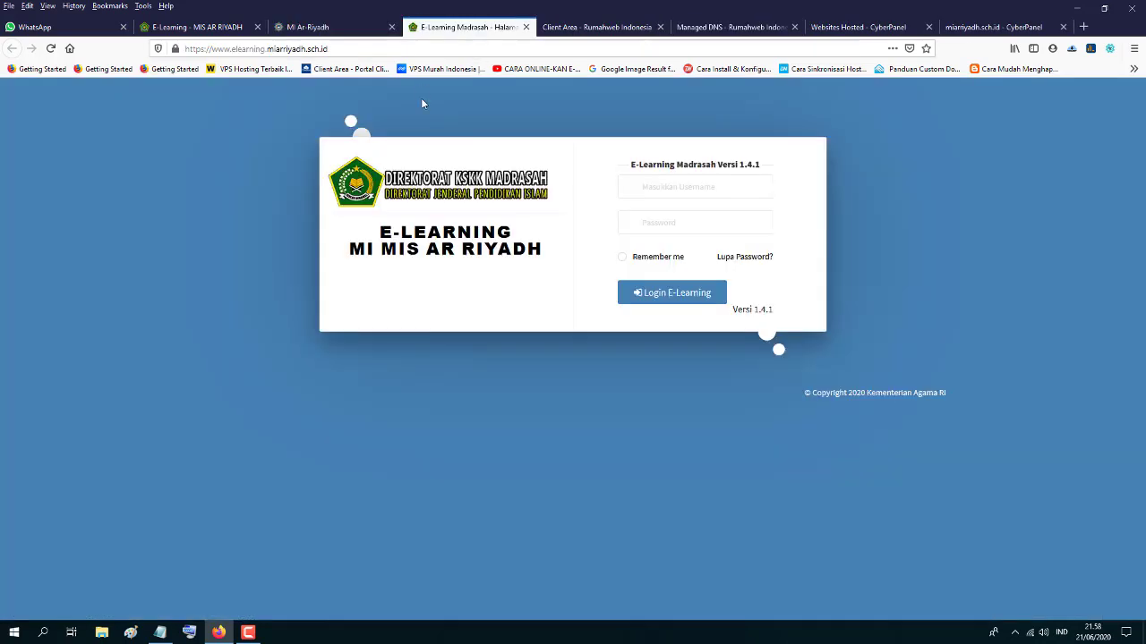
click(333, 28)
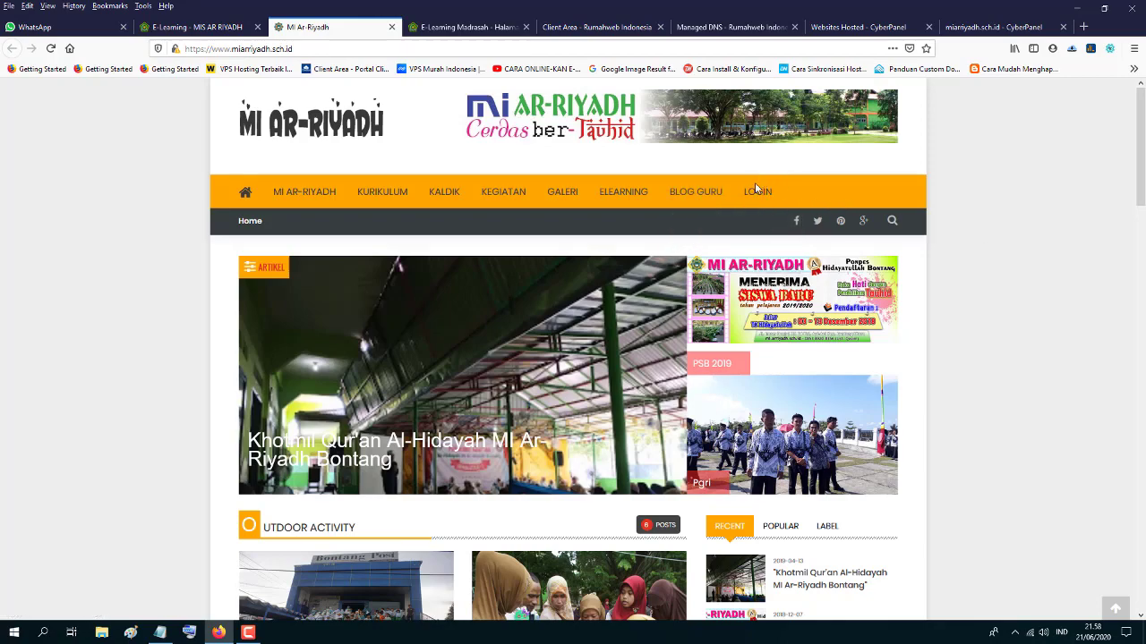
scroll(981, 229, down, 3)
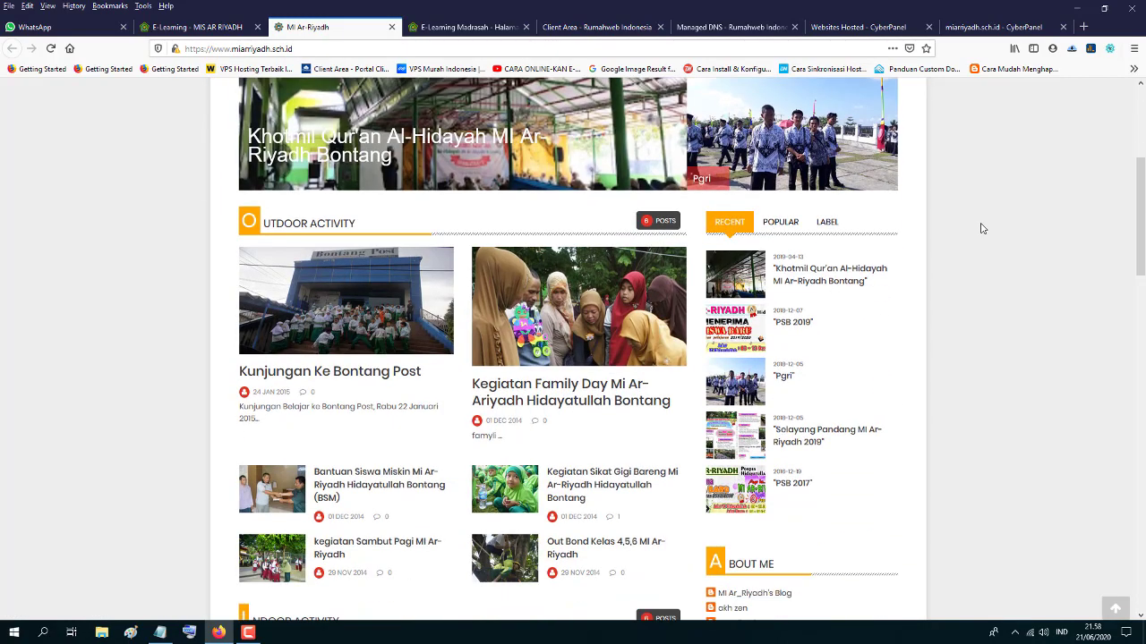
scroll(981, 229, up, 2)
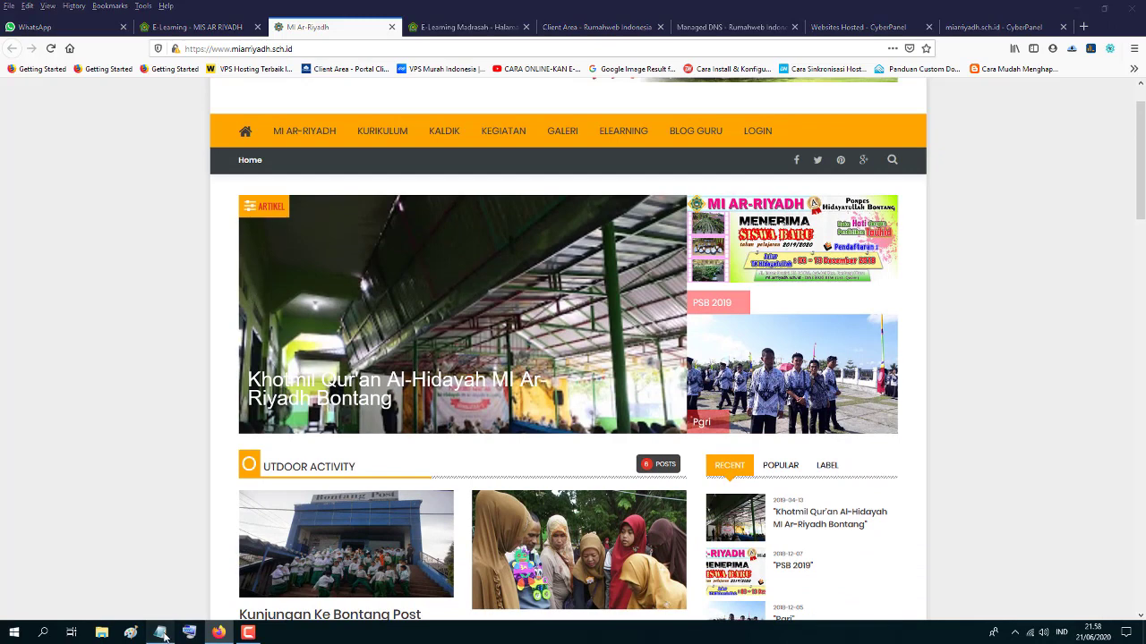
click(164, 635)
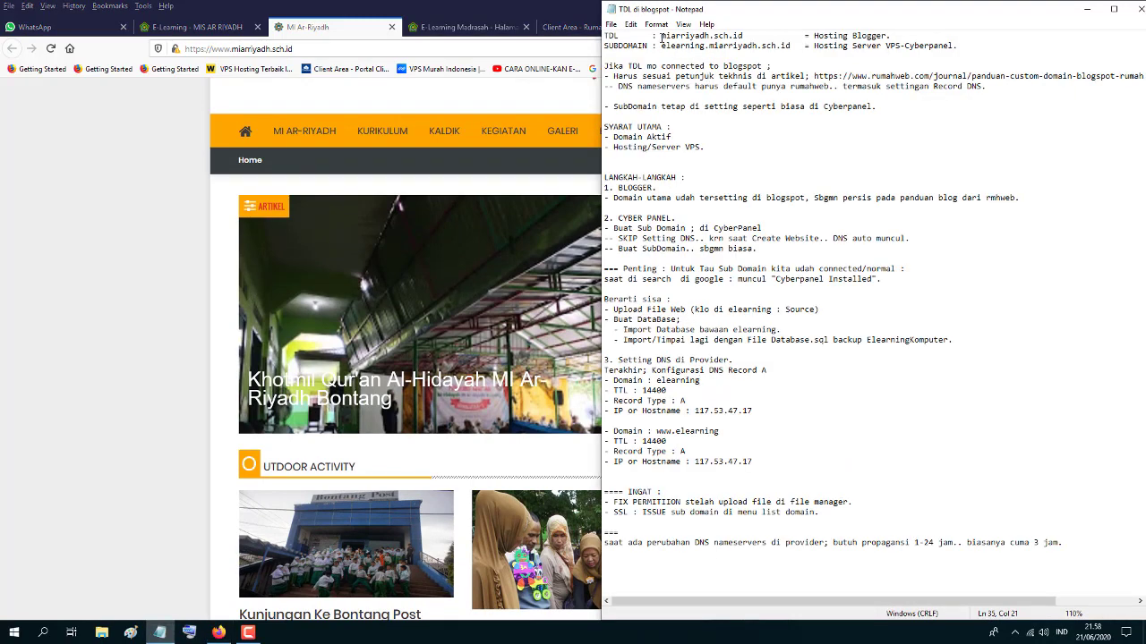
- Highlight the miarriyadh.sch.id domain and elearning subdomain in the notes, then minimize Notepad
drag(661, 36, 743, 36)
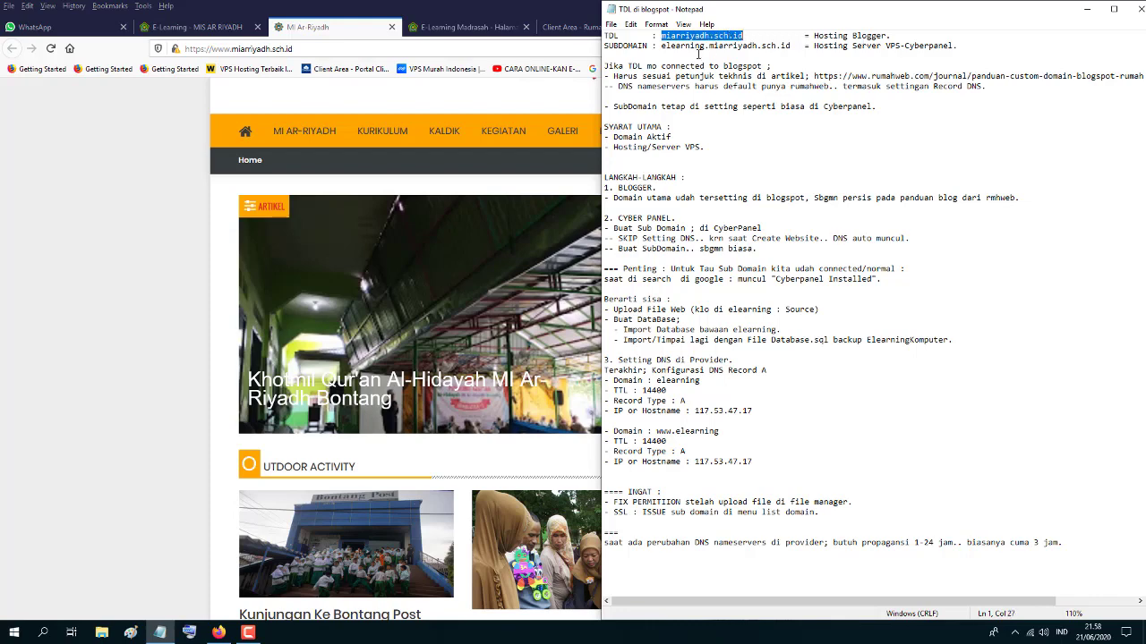
drag(661, 46, 790, 48)
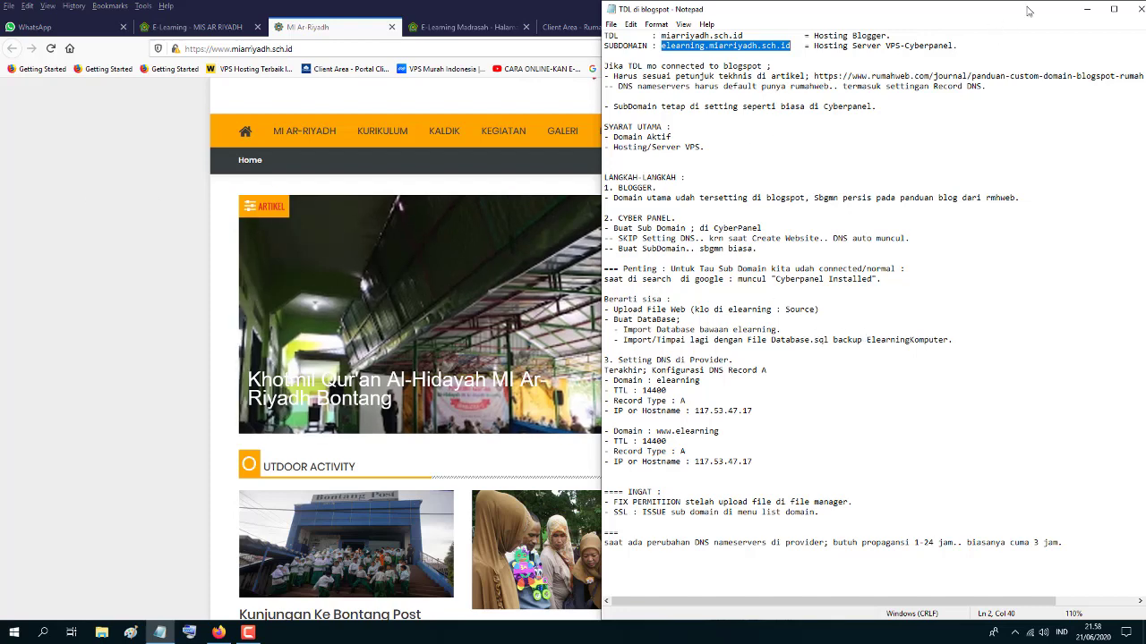
click(1086, 9)
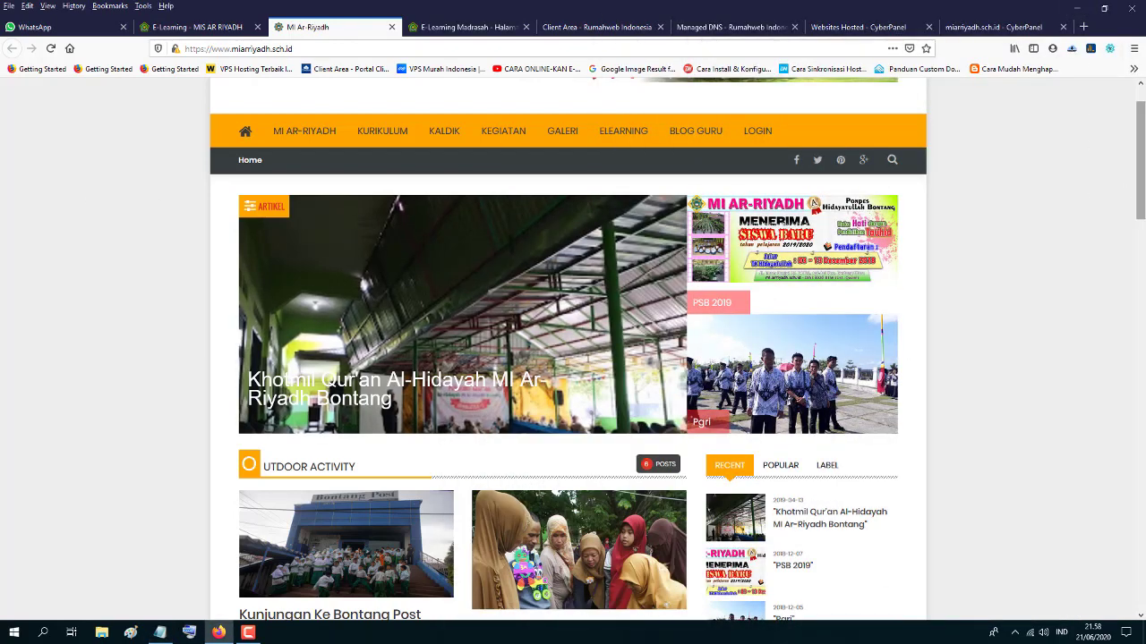
scroll(1074, 146, up, 2)
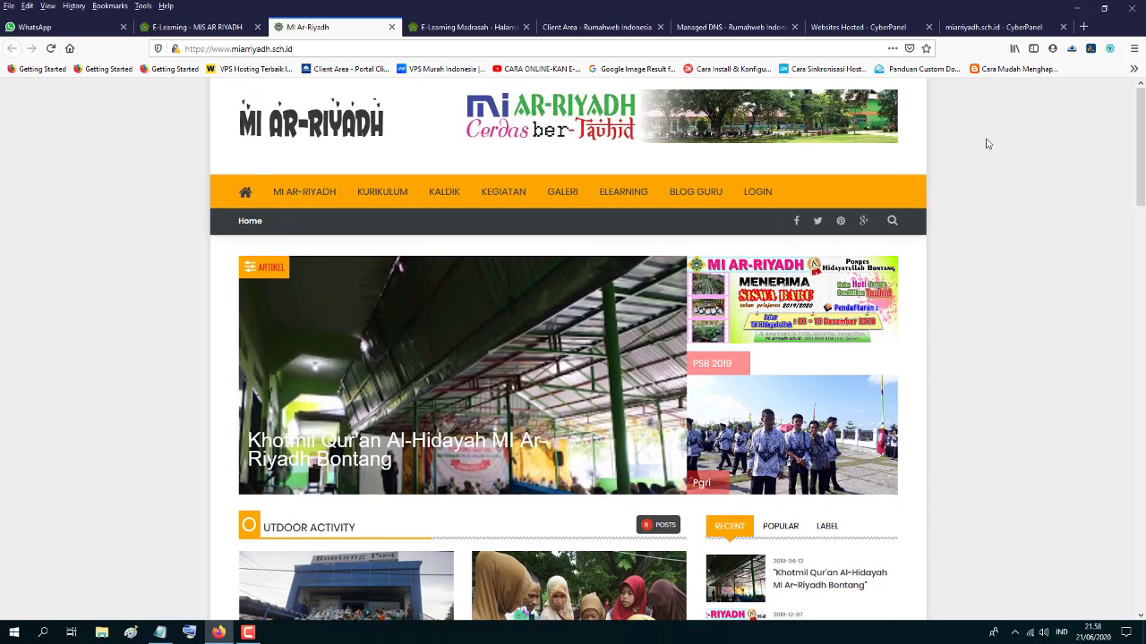